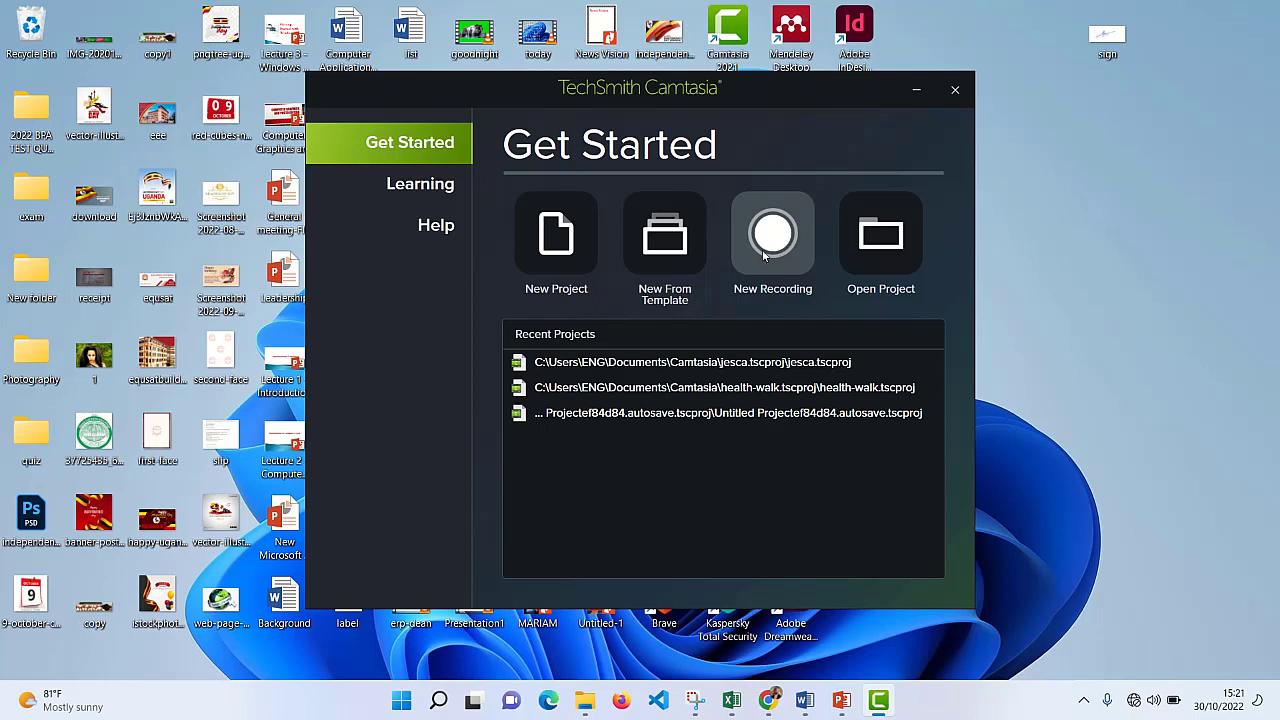
Step: Create a new blank project from the start screen
{"action": "left_click", "coordinate": [896, 251]}
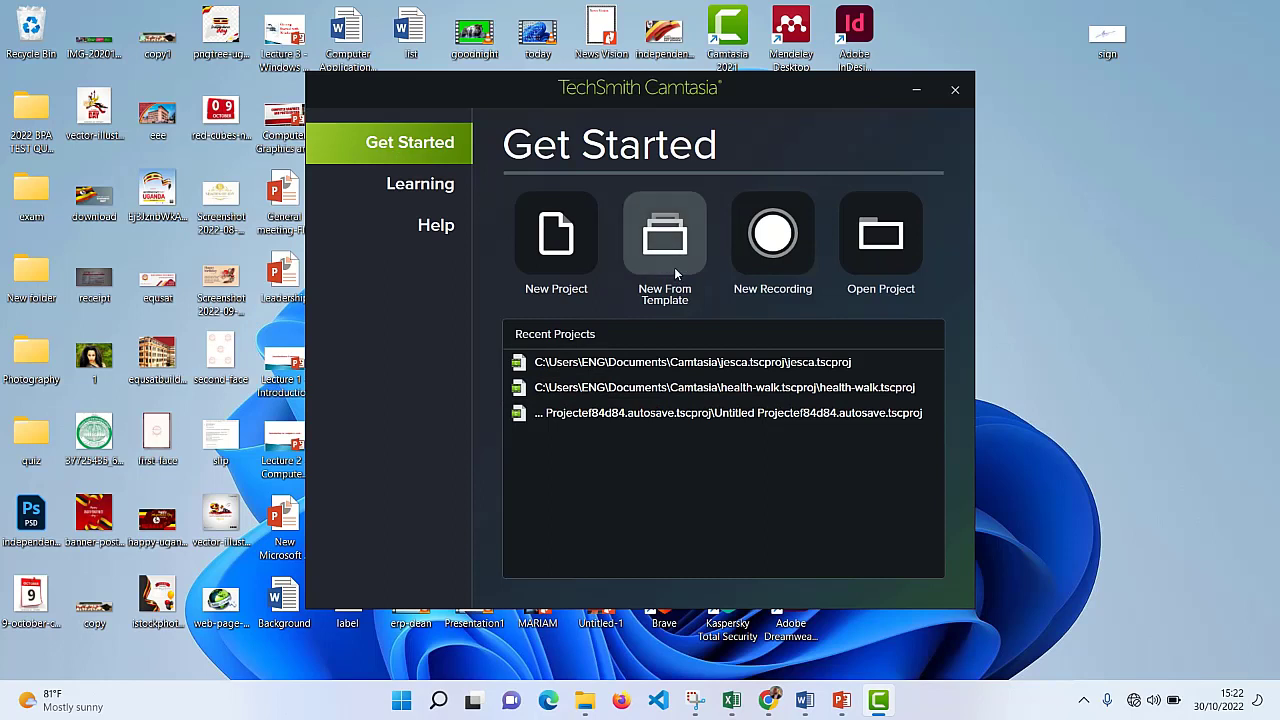
{"action": "left_click", "coordinate": [558, 240]}
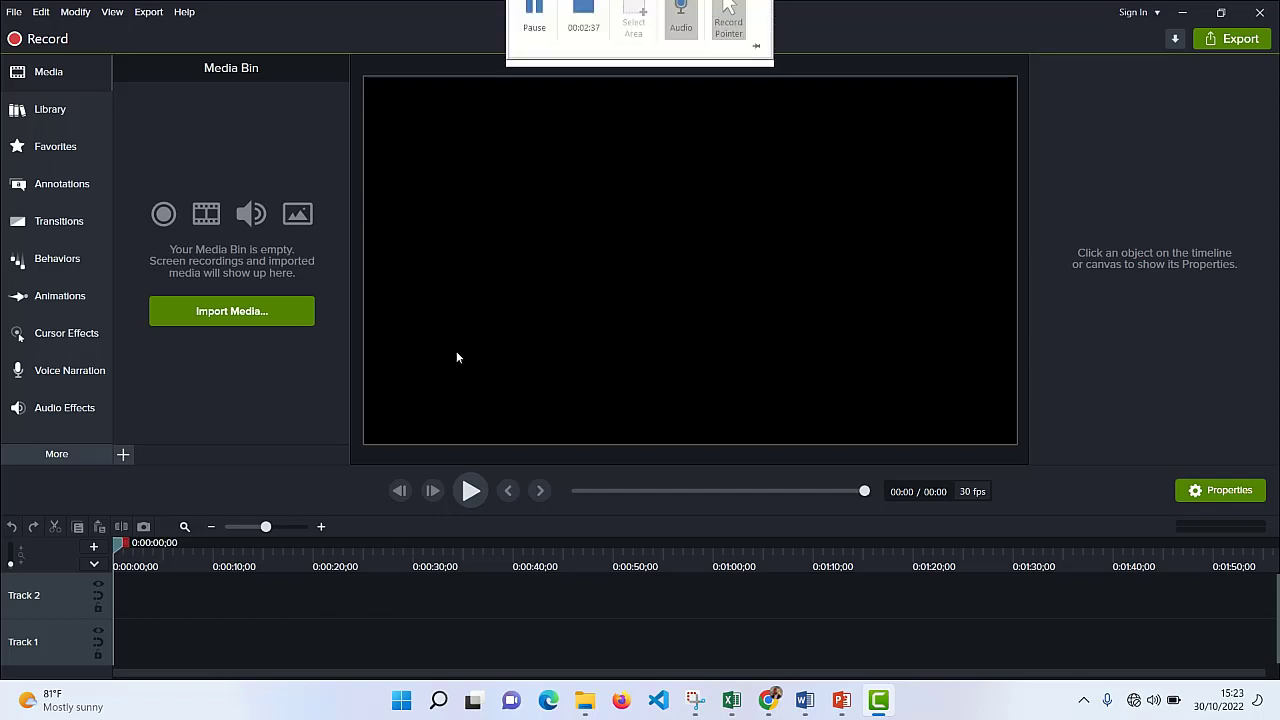
Step: Import the Sheffield United 3-3 Blackpool highlights and Too Quick To Judge videos from the Downloads Video folder
{"action": "left_click", "coordinate": [245, 316]}
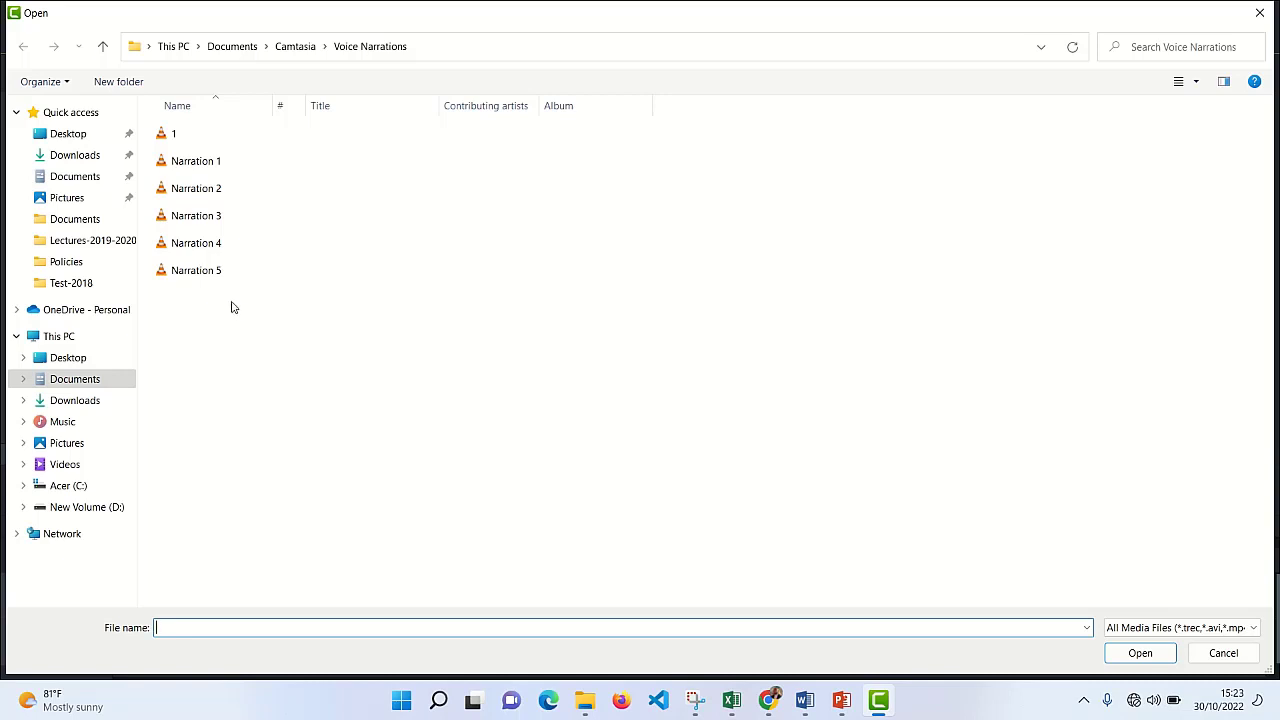
{"action": "left_click", "coordinate": [70, 405]}
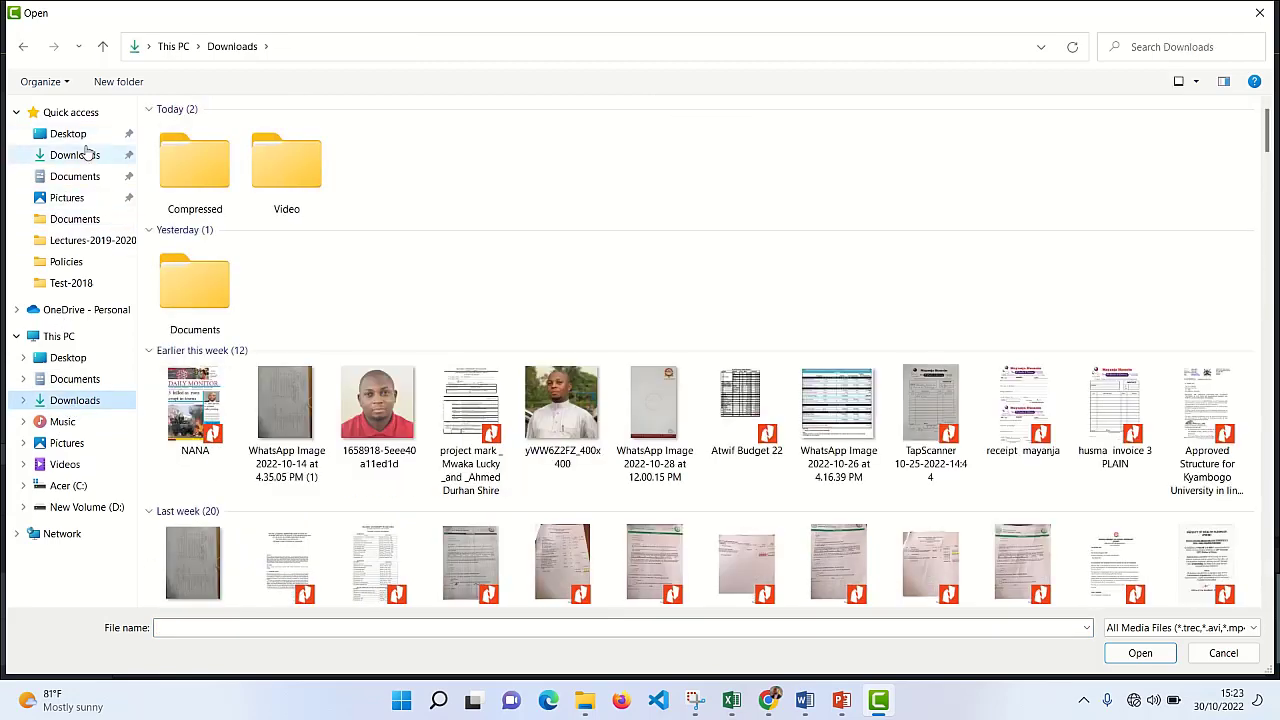
{"action": "double_click", "coordinate": [286, 189]}
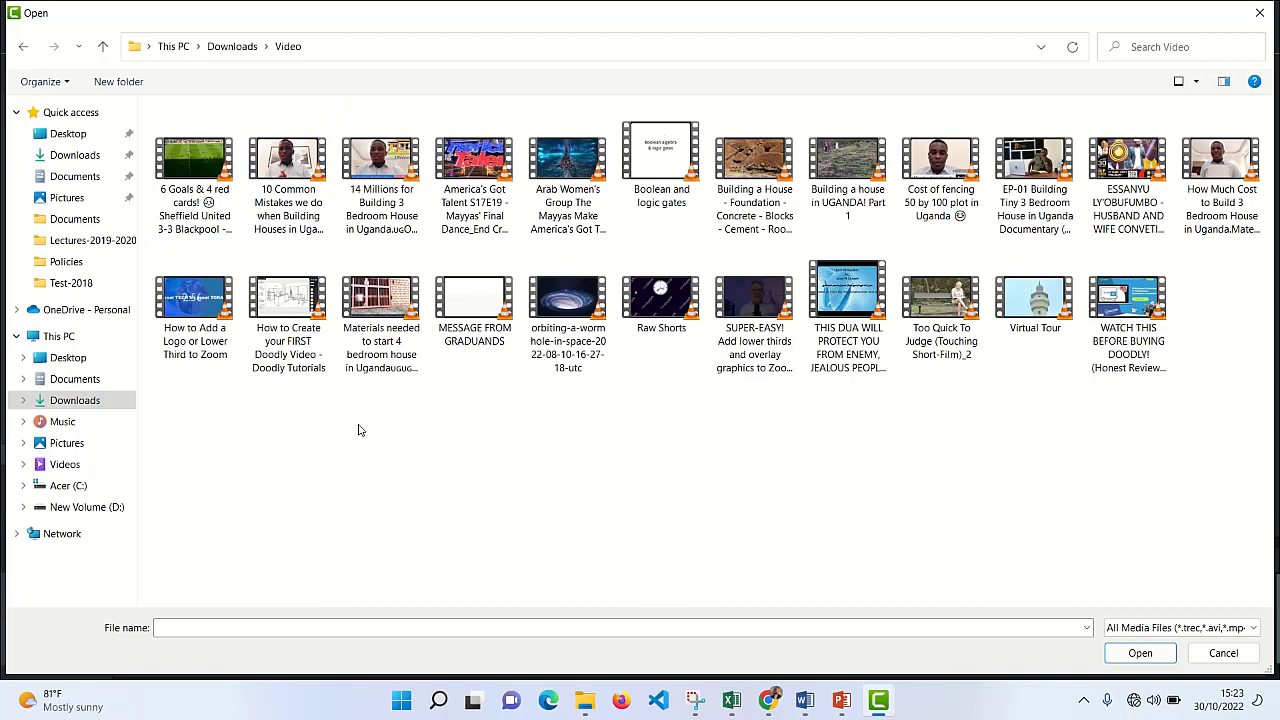
{"action": "left_click", "coordinate": [197, 167]}
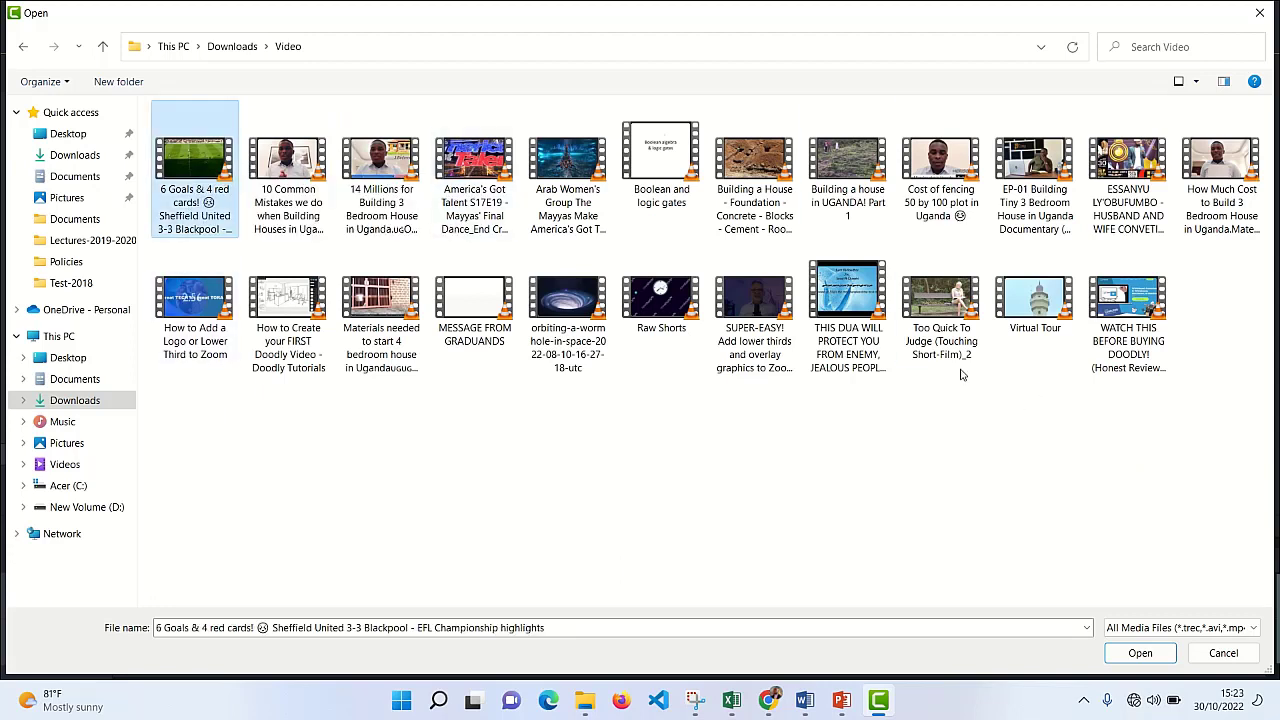
{"action": "left_click", "coordinate": [942, 312], "text": "ctrl"}
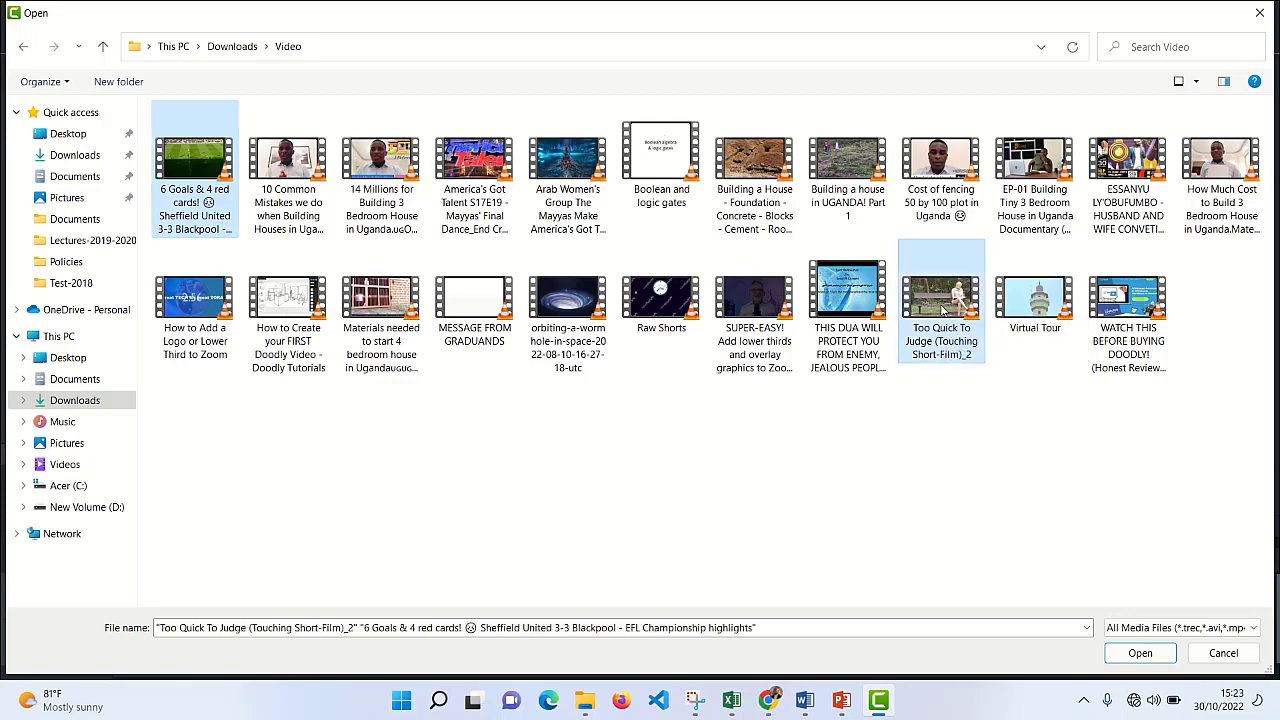
{"action": "left_click", "coordinate": [1140, 653]}
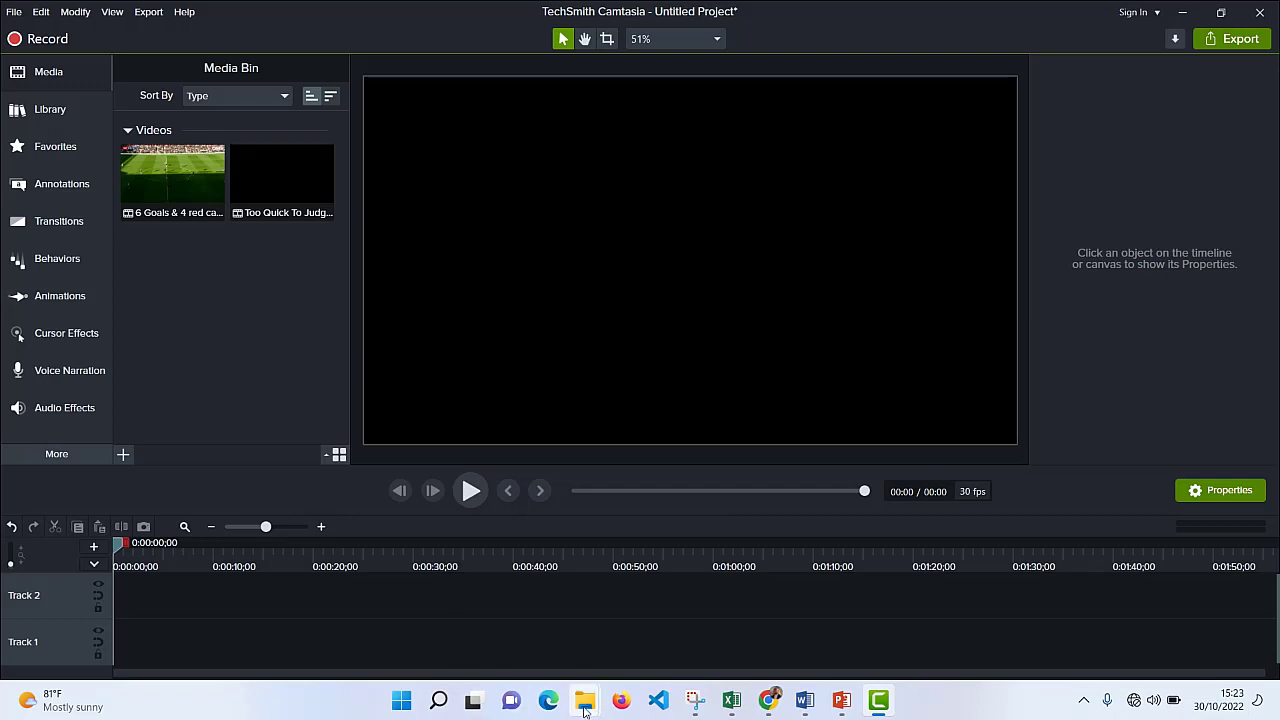
Step: Add the Coca-Cola slim can drawing from the multimedia folder in File Explorer to the Media Bin
{"action": "mouse_move", "coordinate": [585, 708]}
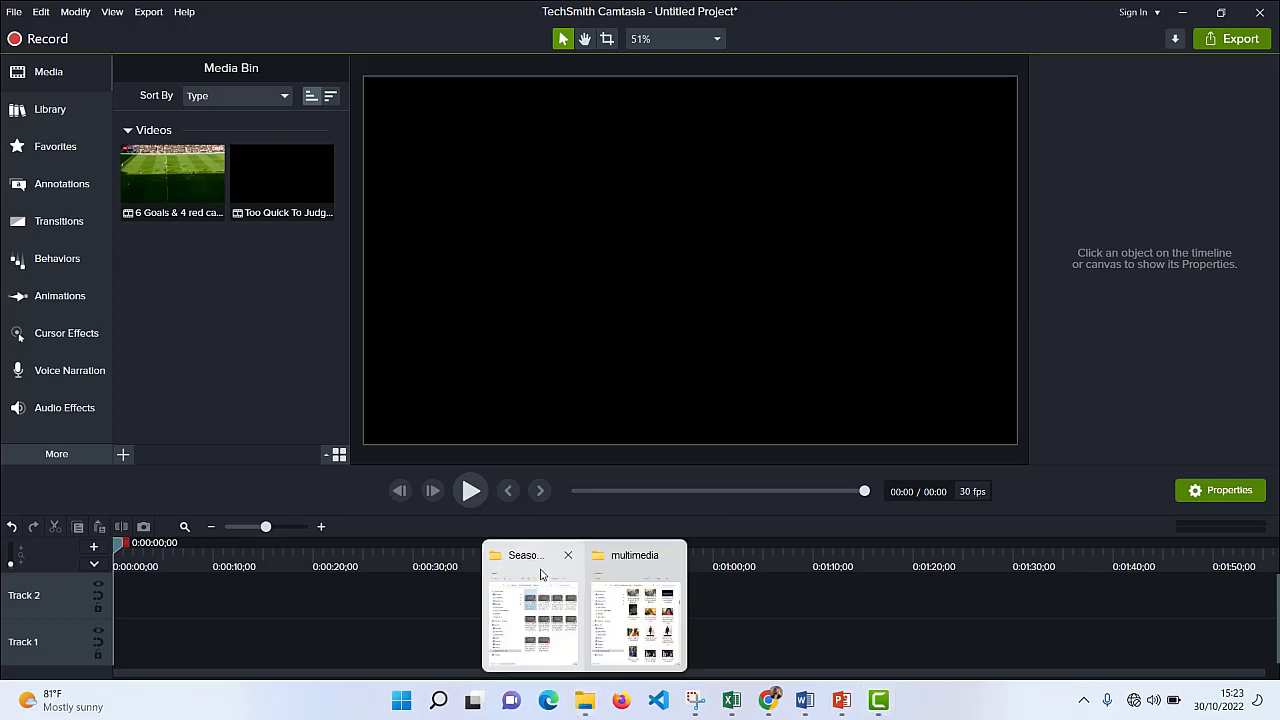
{"action": "left_click", "coordinate": [626, 576]}
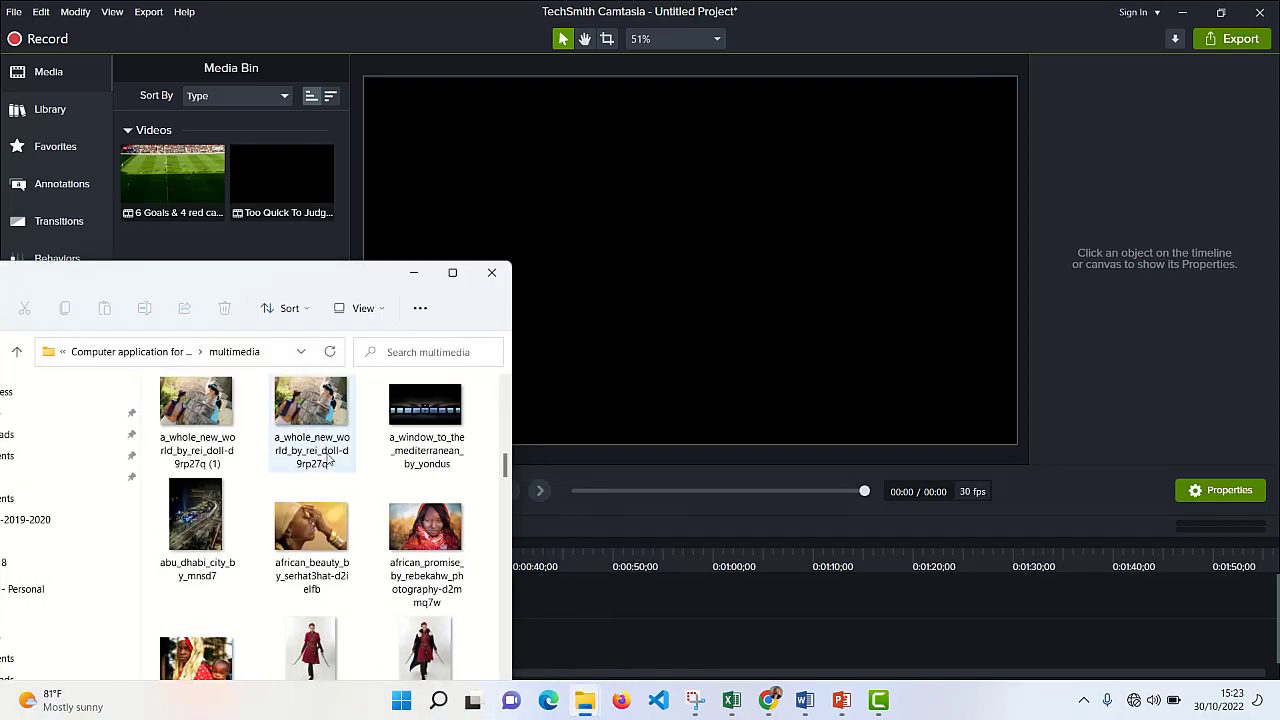
{"action": "scroll", "coordinate": [325, 525], "scroll_direction": "down", "scroll_amount": 3}
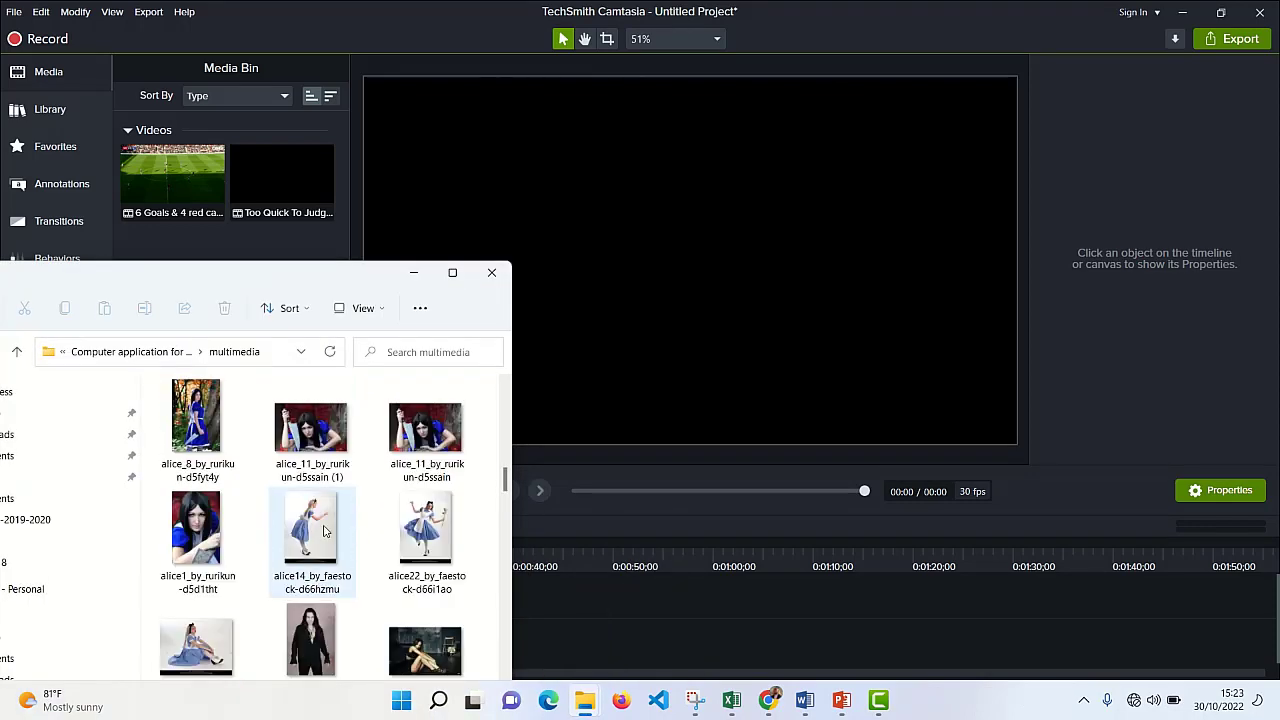
{"action": "scroll", "coordinate": [350, 543], "scroll_direction": "down", "scroll_amount": 3}
{"action": "scroll", "coordinate": [351, 545], "scroll_direction": "down", "scroll_amount": 3}
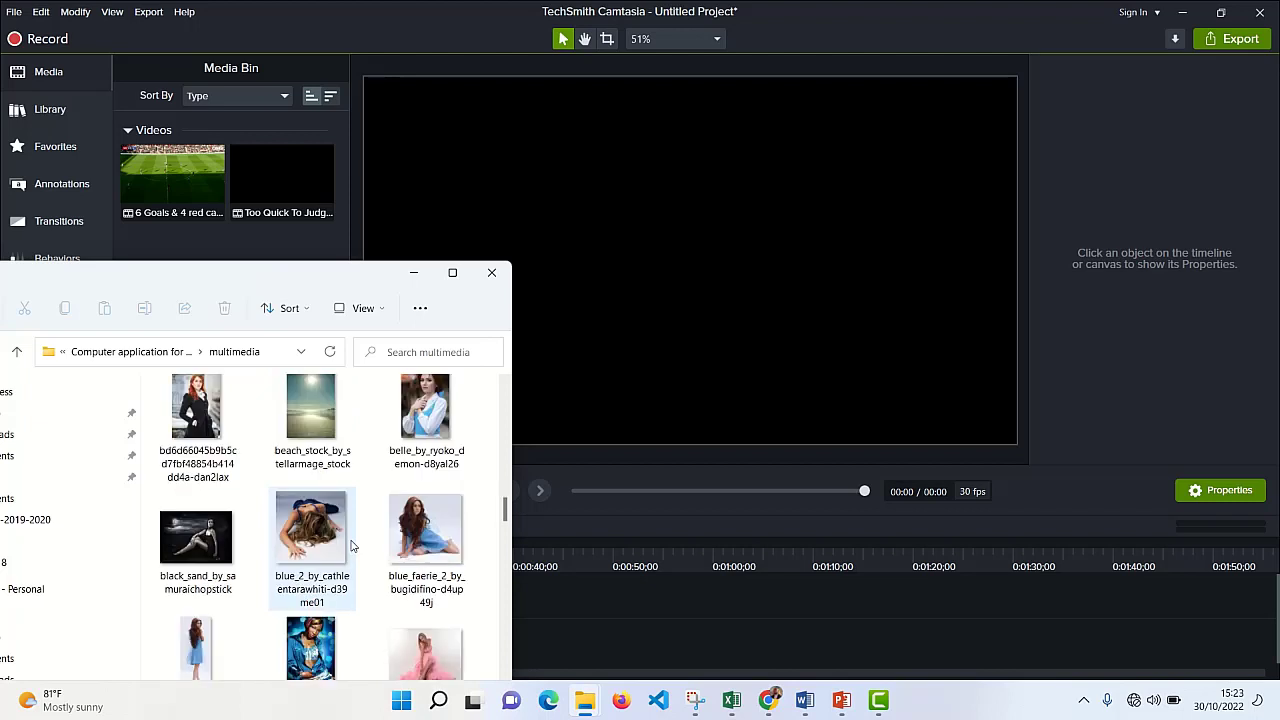
{"action": "scroll", "coordinate": [351, 545], "scroll_direction": "down", "scroll_amount": 3}
{"action": "scroll", "coordinate": [351, 545], "scroll_direction": "down", "scroll_amount": 3}
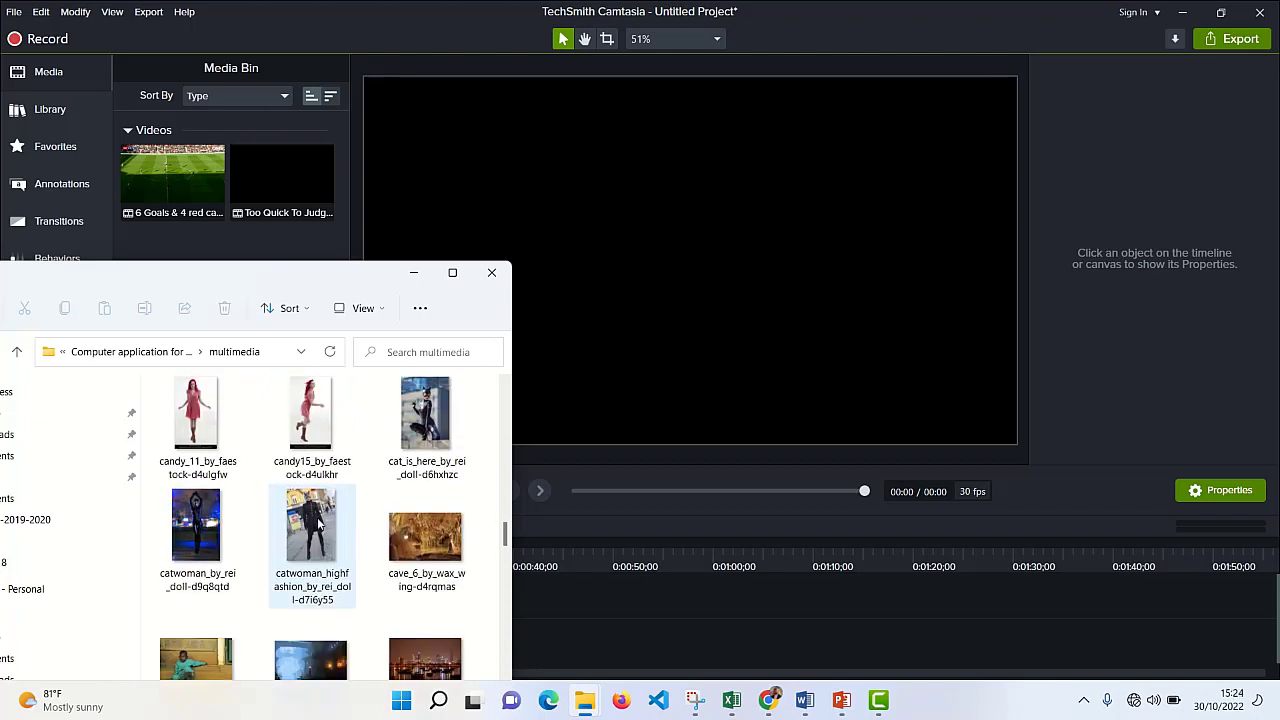
{"action": "scroll", "coordinate": [371, 503], "scroll_direction": "down", "scroll_amount": 3}
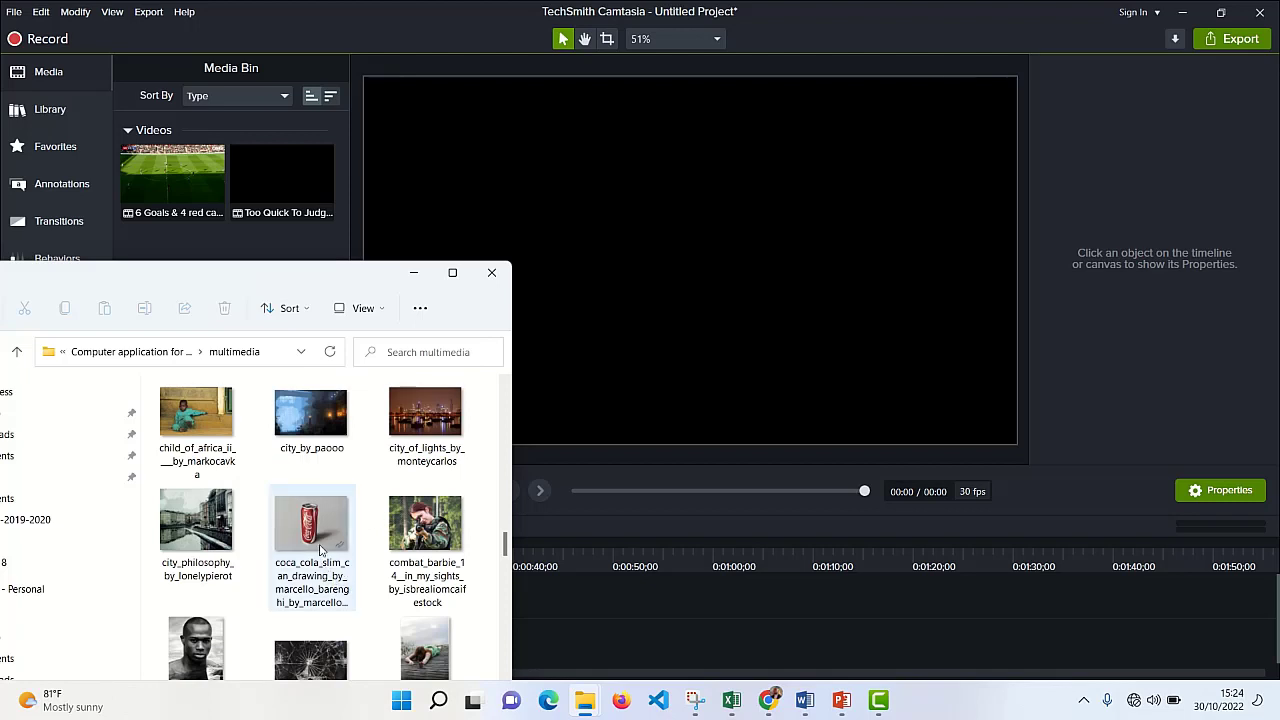
{"action": "left_click_drag", "start_coordinate": [322, 535], "coordinate": [290, 113]}
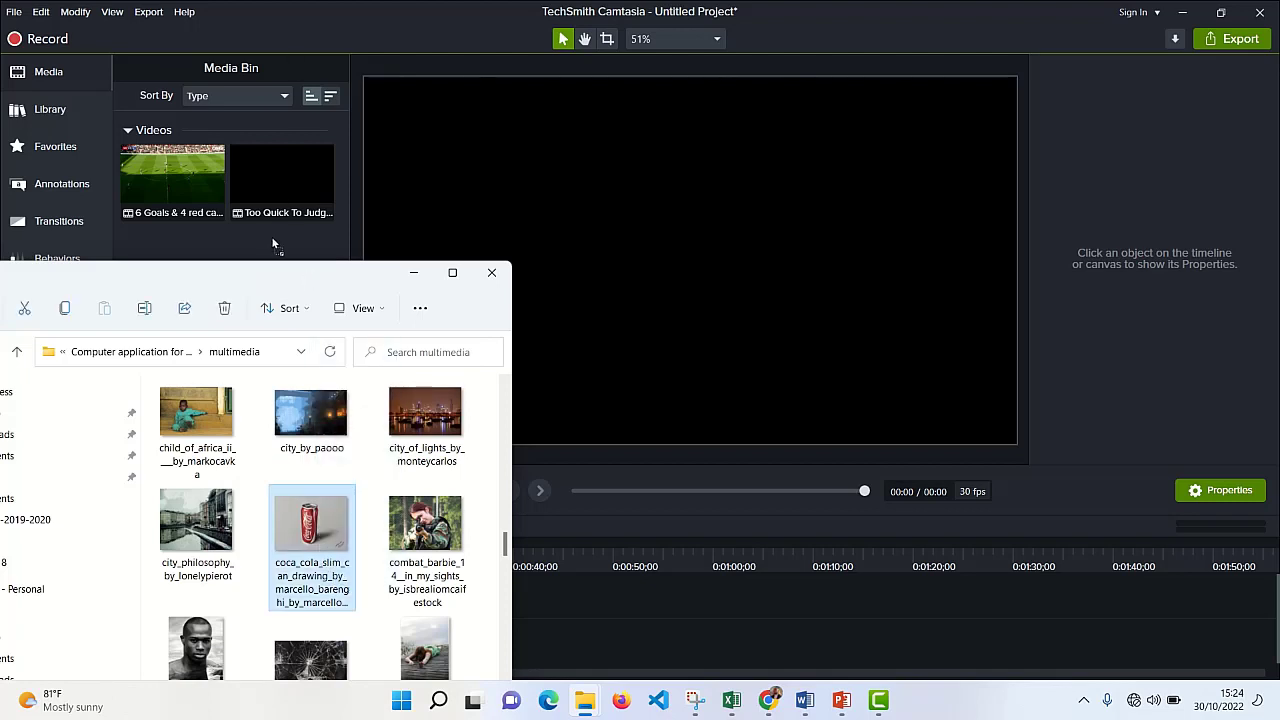
{"action": "left_click_drag", "start_coordinate": [272, 239], "coordinate": [272, 239]}
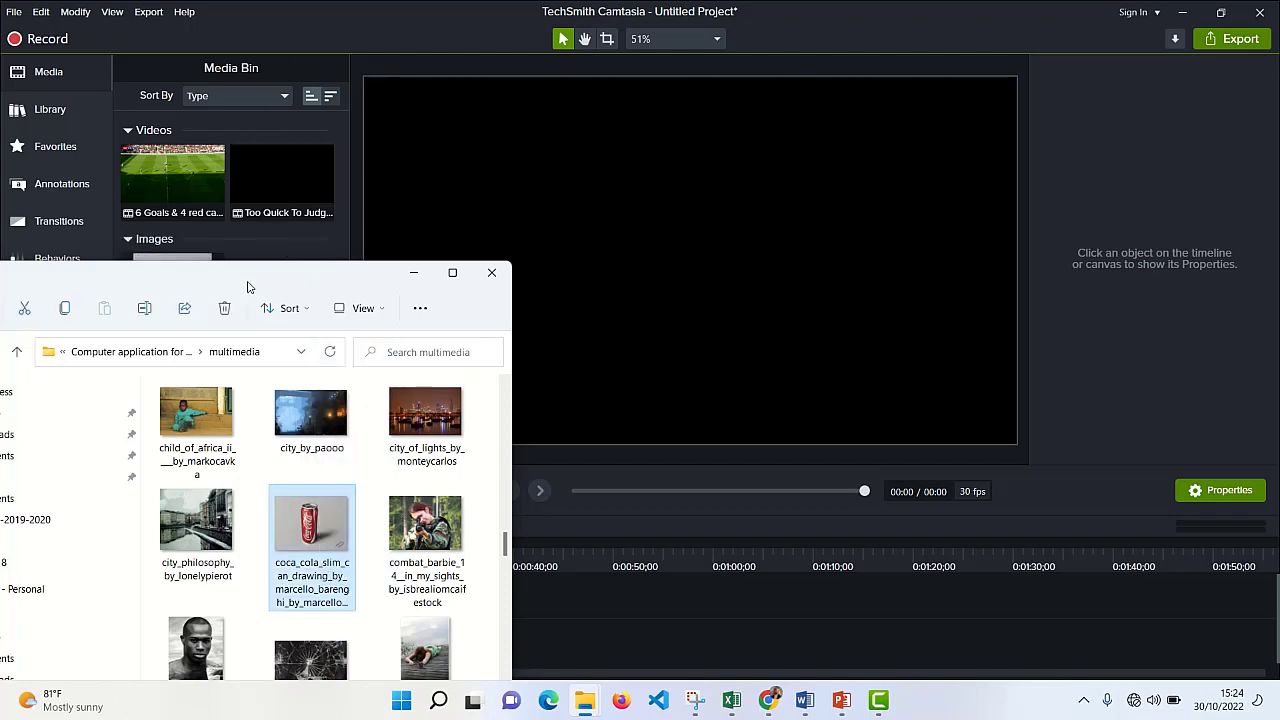
Step: Move the multimedia folder window clear of the Media Bin and add the dancer2_by_faestock-d67riup image to the bin
{"action": "left_click_drag", "start_coordinate": [248, 287], "coordinate": [666, 185]}
{"action": "scroll", "coordinate": [701, 537], "scroll_direction": "down", "scroll_amount": 3}
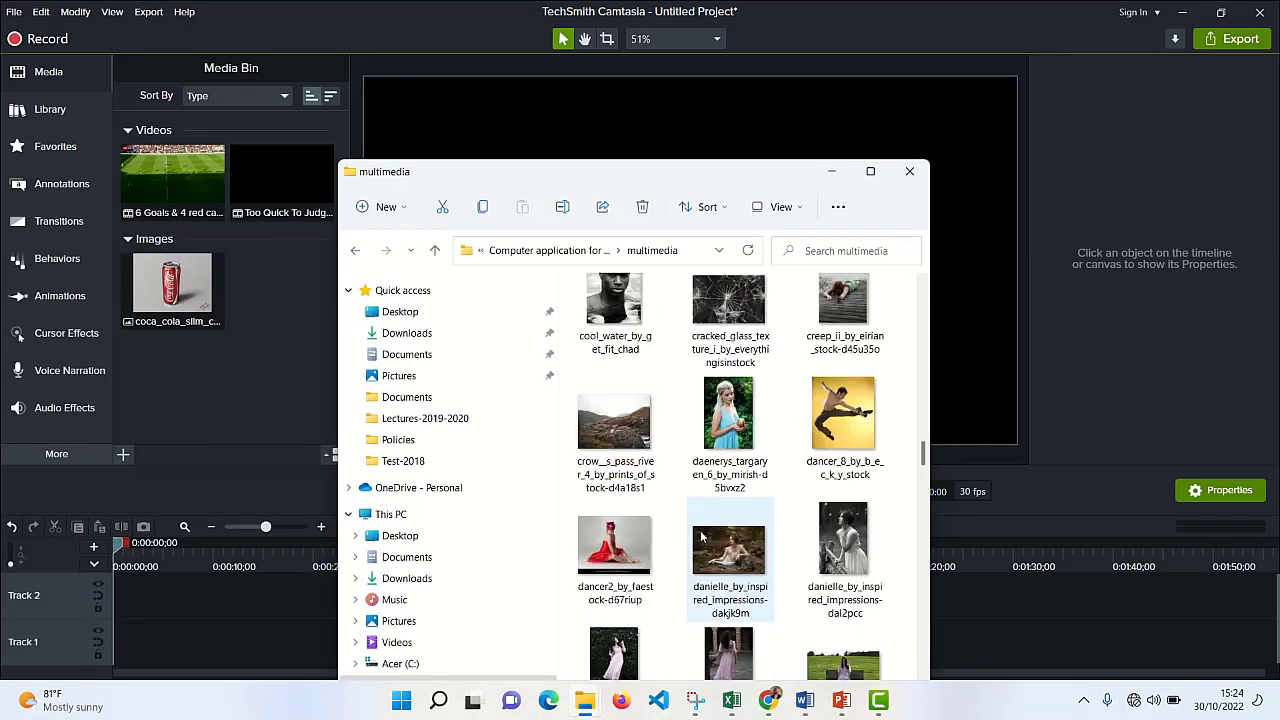
{"action": "left_click_drag", "start_coordinate": [614, 545], "coordinate": [261, 381]}
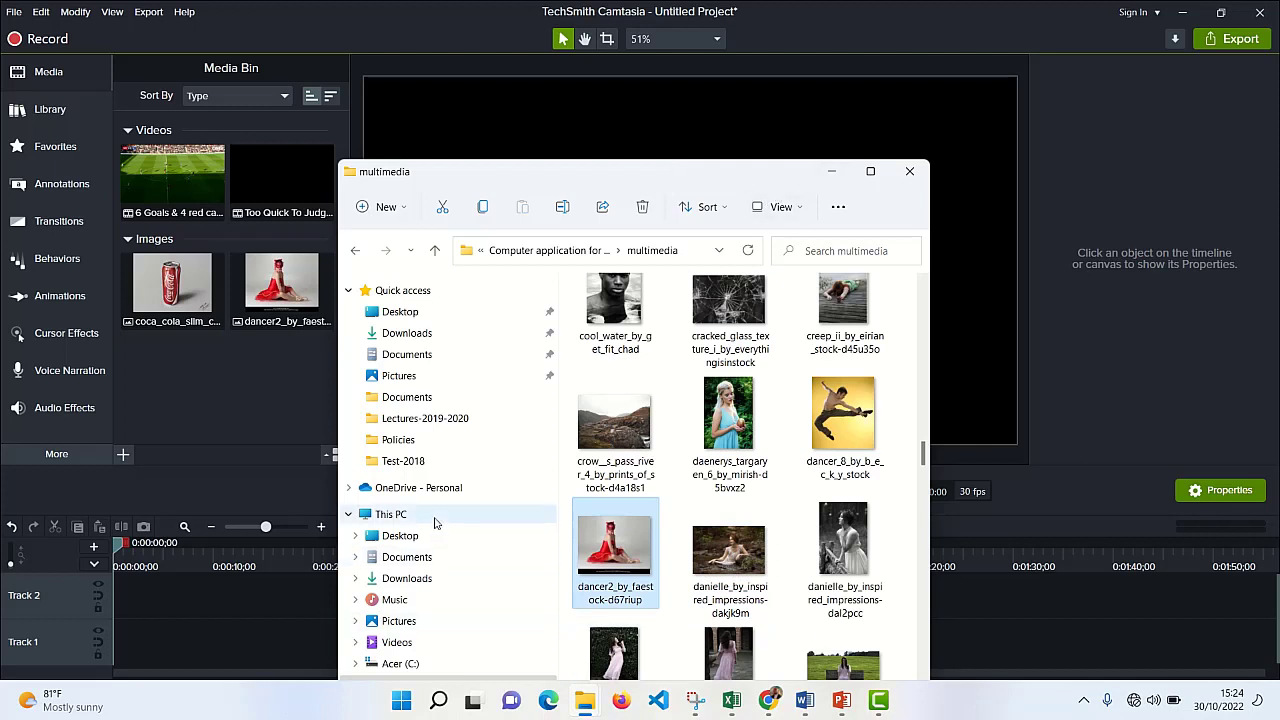
{"action": "left_click", "coordinate": [828, 173]}
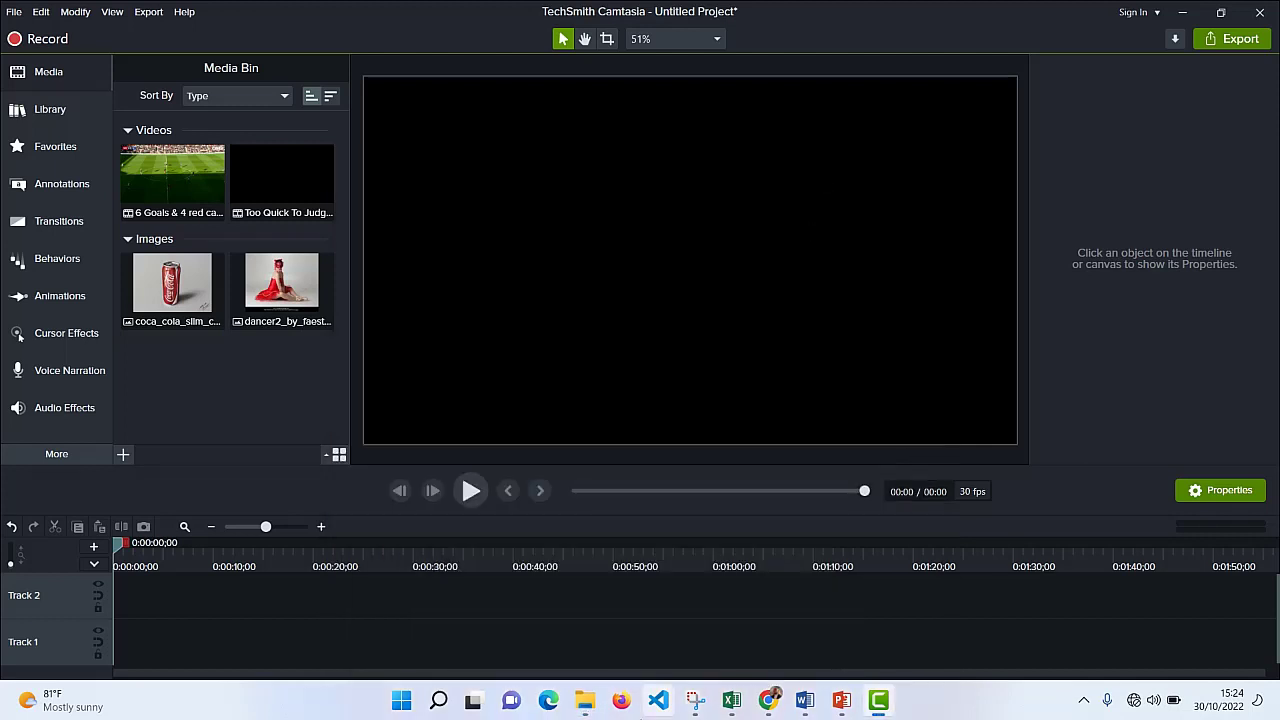
Step: Add the Game of Thrones Season 1 Ep.2 video from the Season.1 folder to the Media Bin and minimize the folder window
{"action": "mouse_move", "coordinate": [584, 703]}
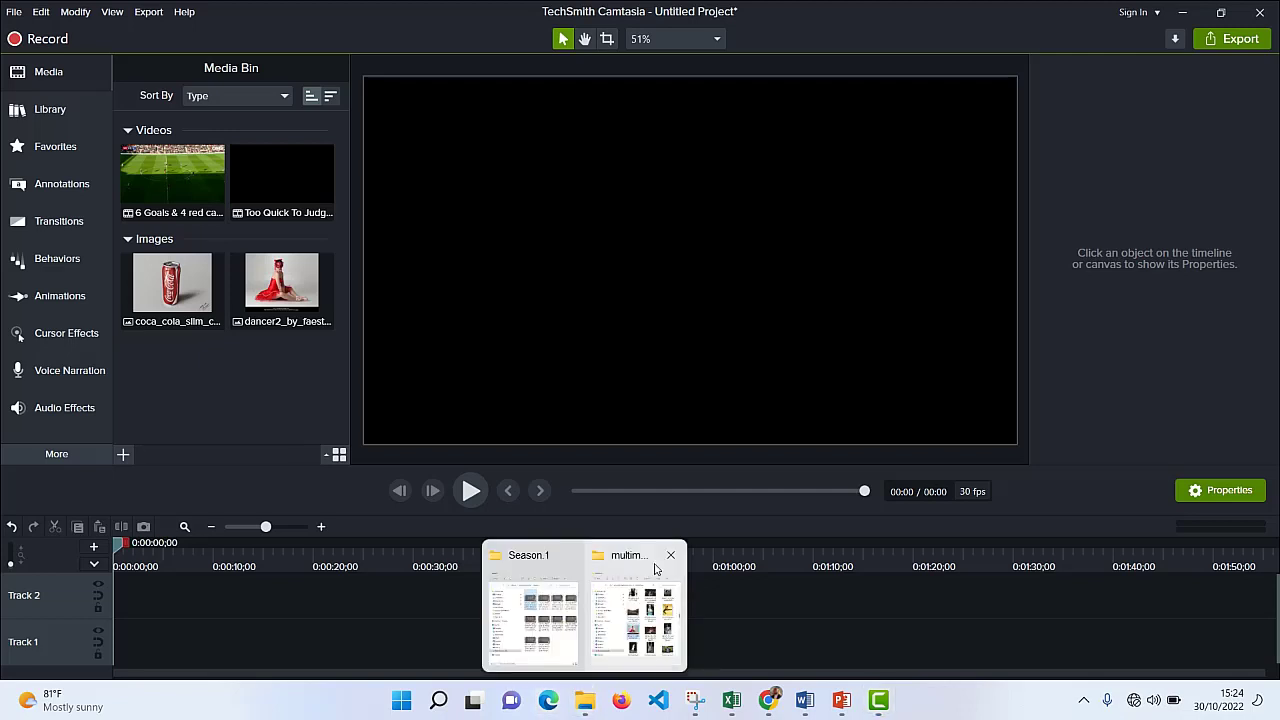
{"action": "left_click", "coordinate": [545, 566]}
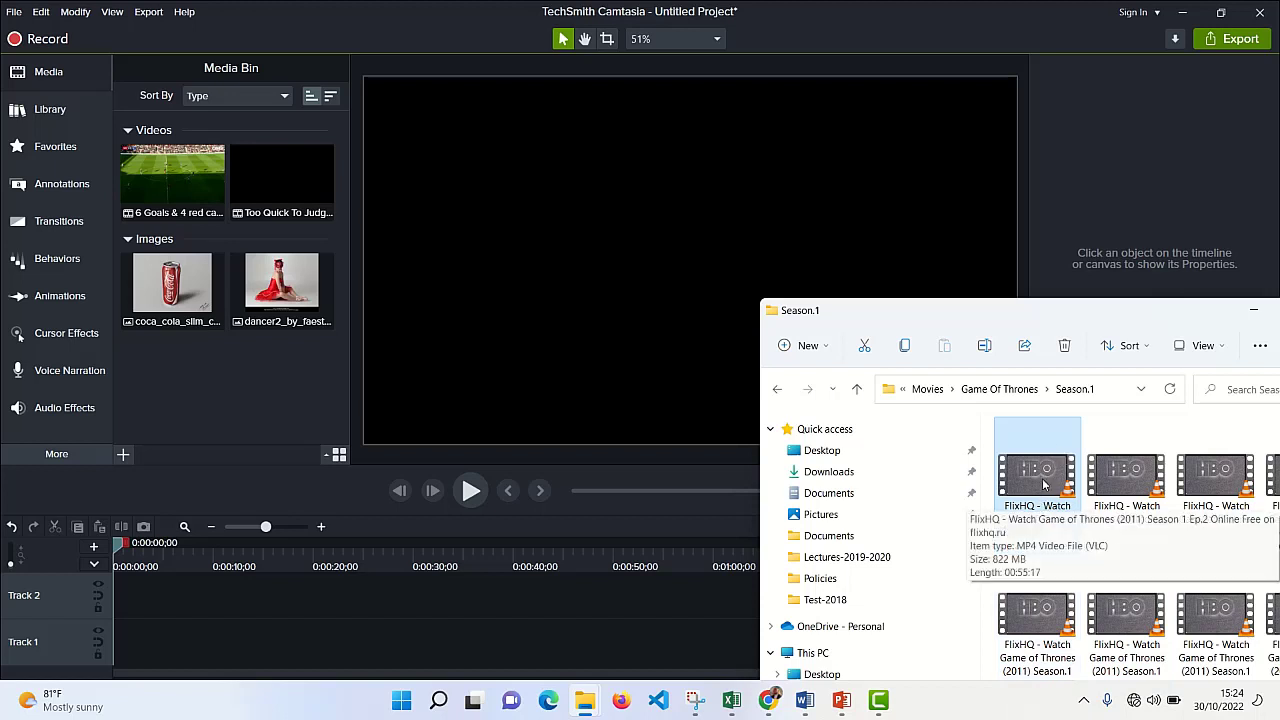
{"action": "left_click_drag", "start_coordinate": [1044, 484], "coordinate": [318, 404]}
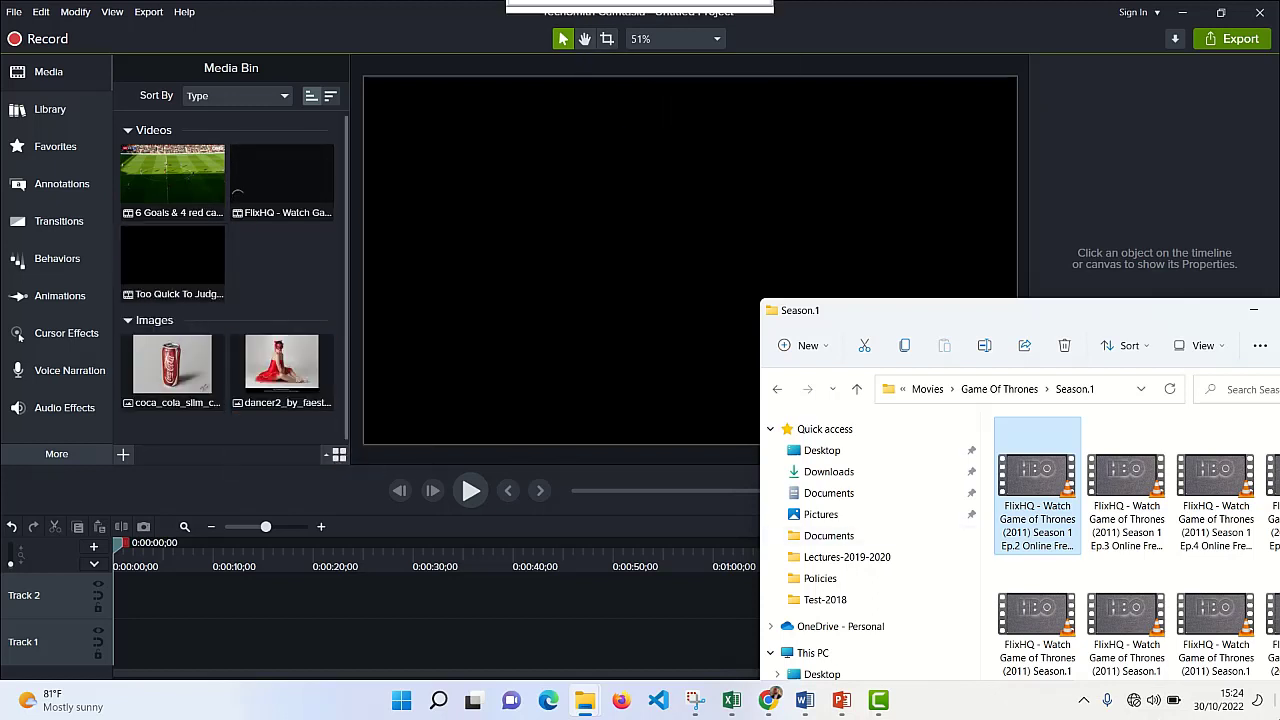
{"action": "left_click_drag", "start_coordinate": [1139, 311], "coordinate": [1001, 313]}
{"action": "left_click", "coordinate": [1116, 313]}
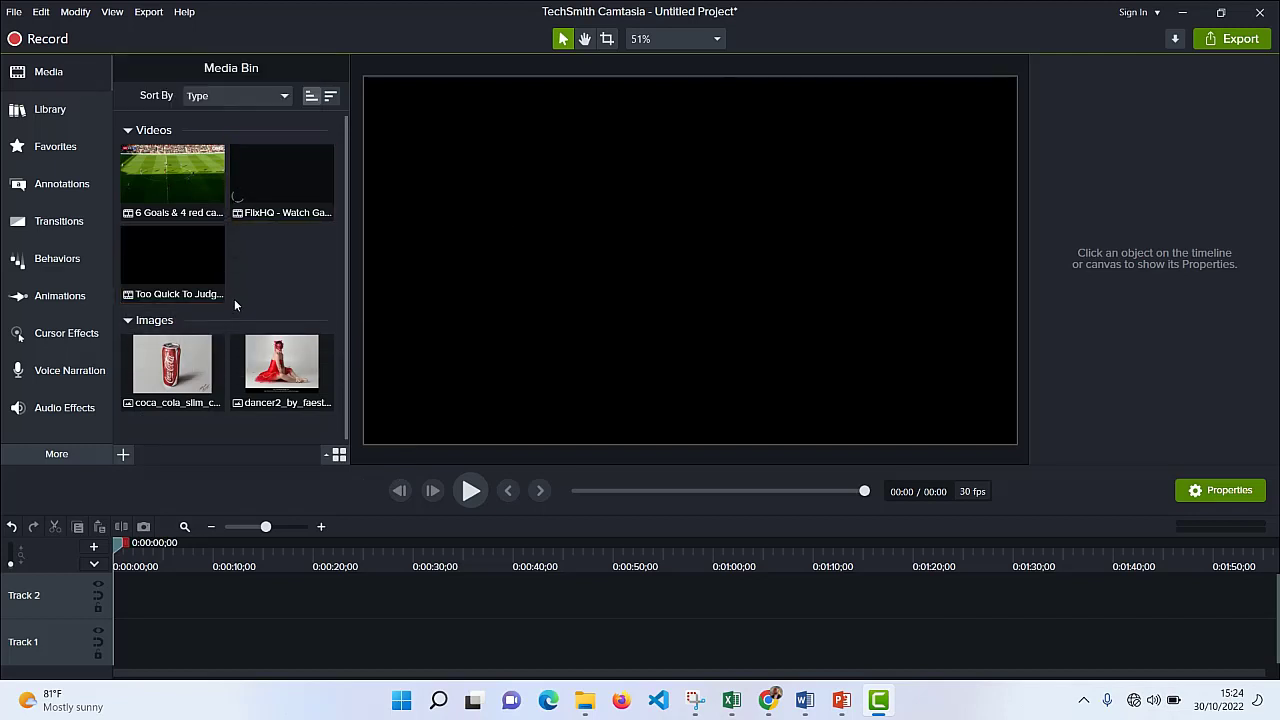
Step: Place the Too Quick To Judge video on Track 1, starting at 0:00:00;00
{"action": "left_click", "coordinate": [279, 195]}
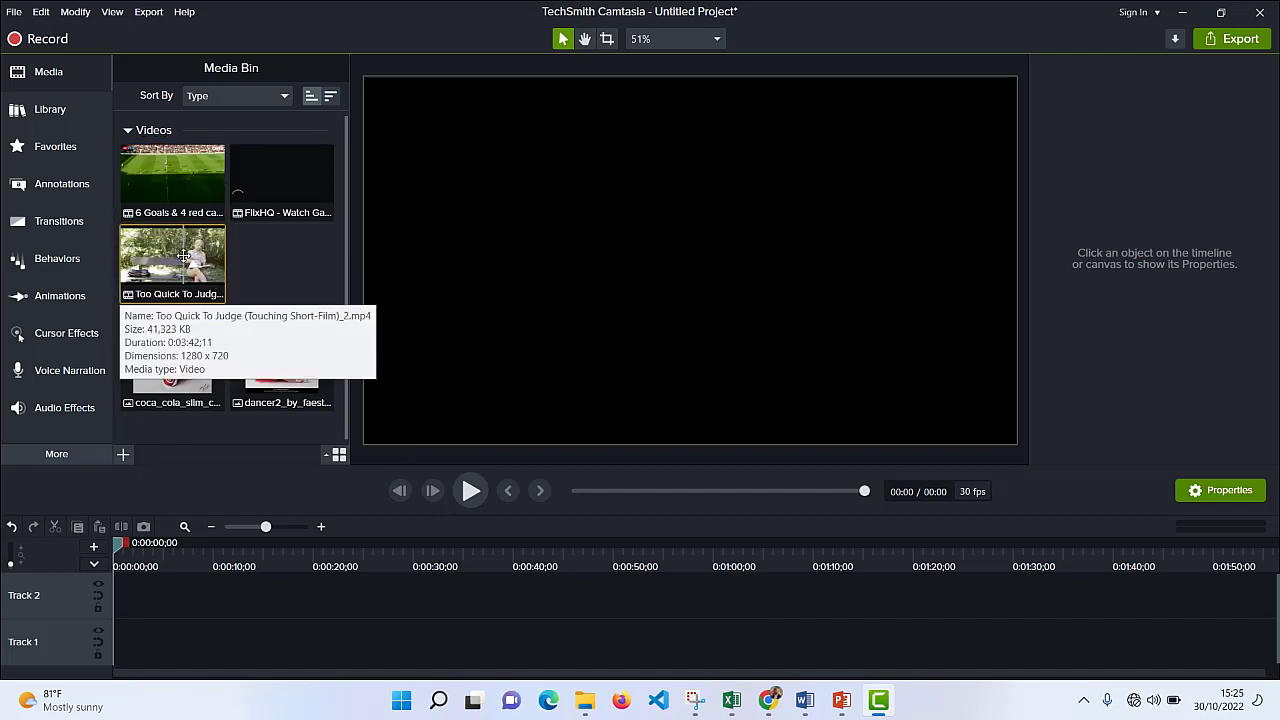
{"action": "left_click_drag", "start_coordinate": [184, 256], "coordinate": [153, 657]}
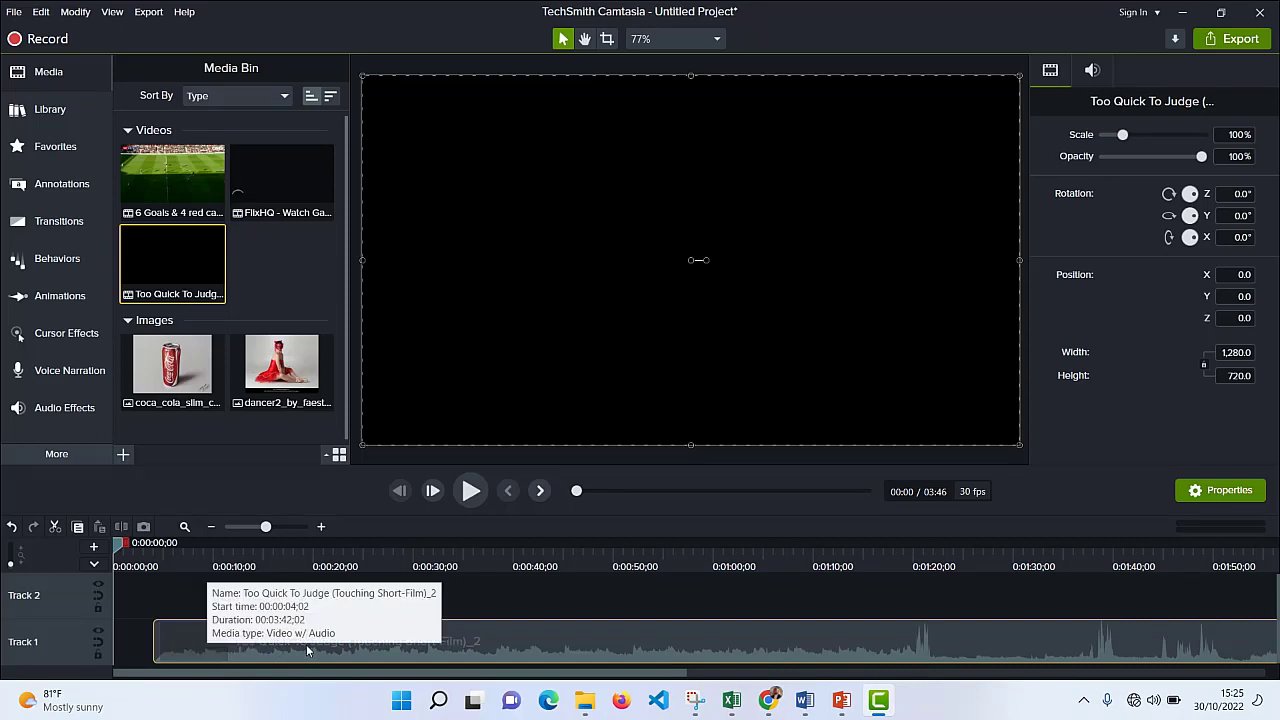
{"action": "left_click_drag", "start_coordinate": [306, 641], "coordinate": [262, 646]}
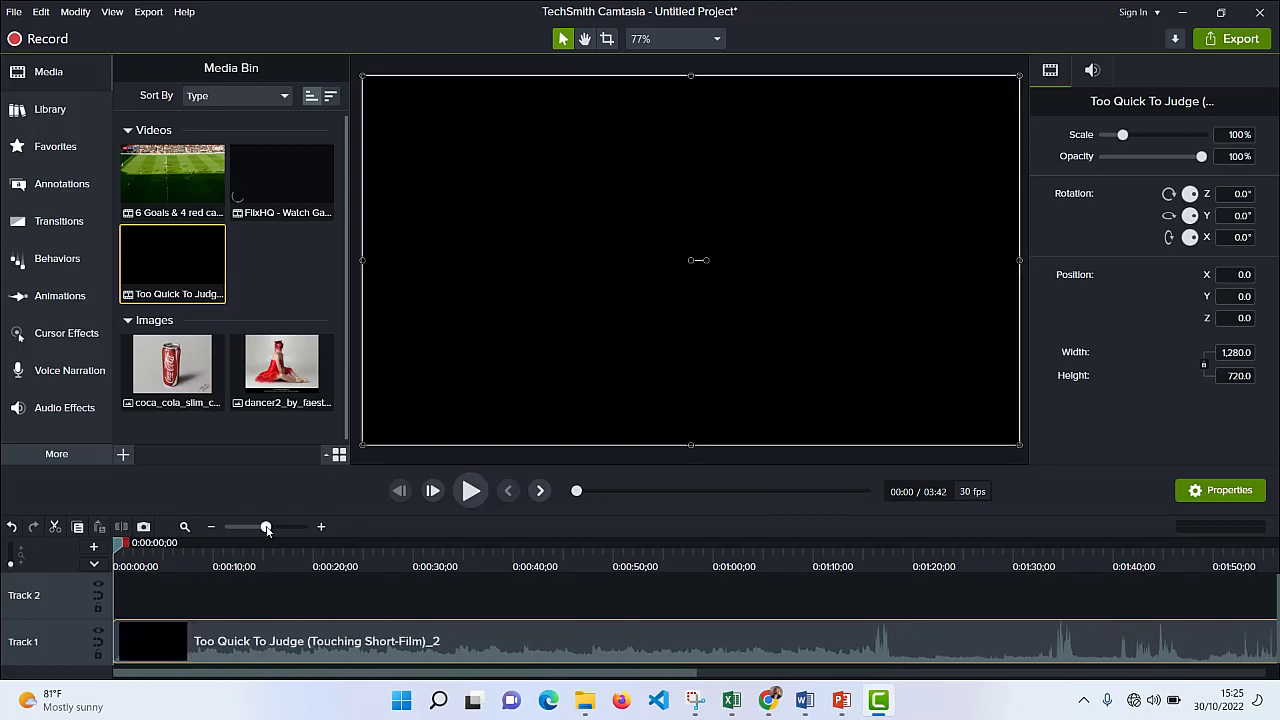
Step: Split the Too Quick To Judge clip on Track 1 at 0:00:46;21
{"action": "left_click_drag", "start_coordinate": [266, 527], "coordinate": [254, 527]}
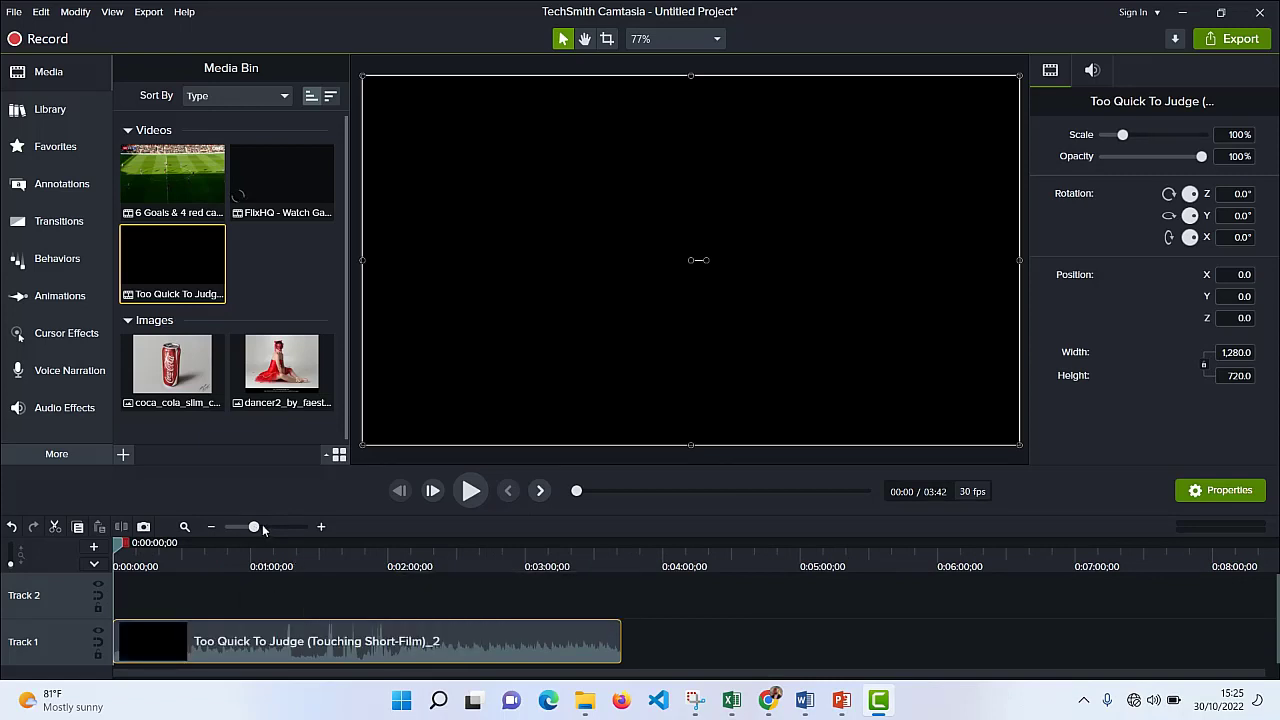
{"action": "left_click", "coordinate": [322, 527]}
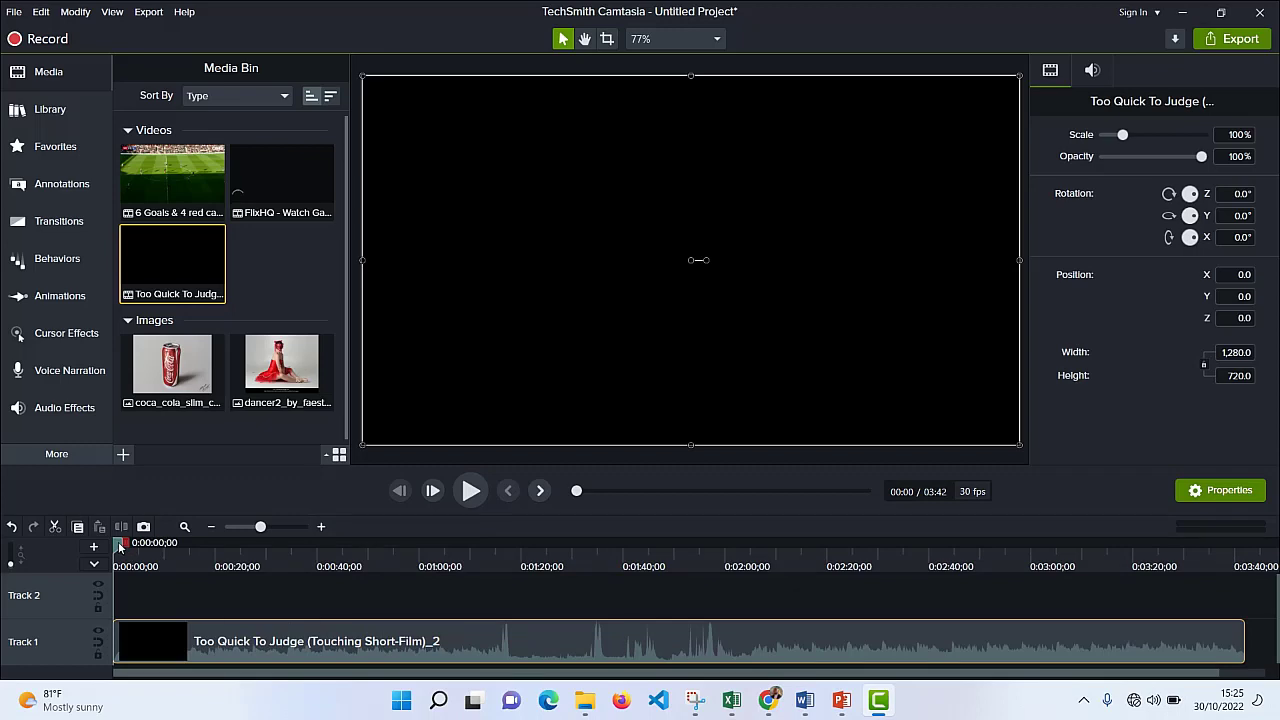
{"action": "left_click_drag", "start_coordinate": [118, 546], "coordinate": [208, 648]}
{"action": "left_click_drag", "start_coordinate": [201, 547], "coordinate": [222, 547]}
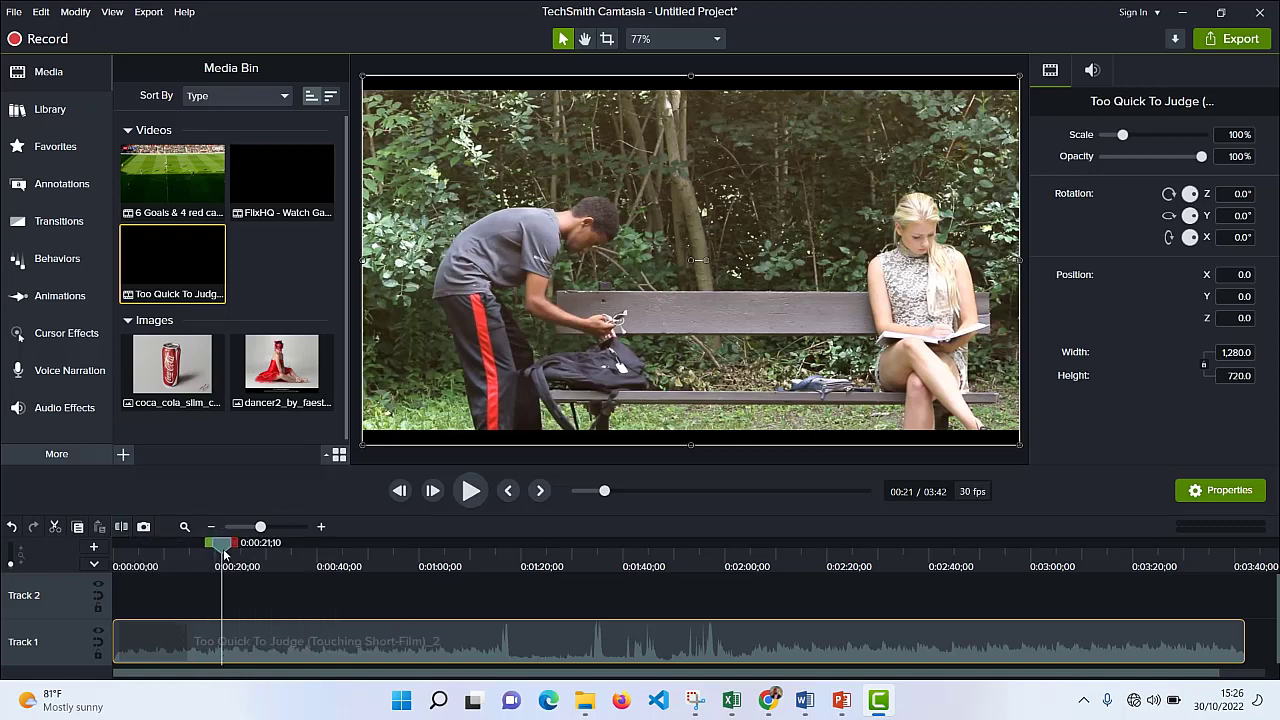
{"action": "mouse_move", "coordinate": [224, 545]}
{"action": "left_mouse_down"}
{"action": "mouse_move", "coordinate": [239, 553]}
{"action": "mouse_move", "coordinate": [160, 587]}
{"action": "mouse_move", "coordinate": [380, 607]}
{"action": "mouse_move", "coordinate": [353, 607]}
{"action": "left_mouse_up"}
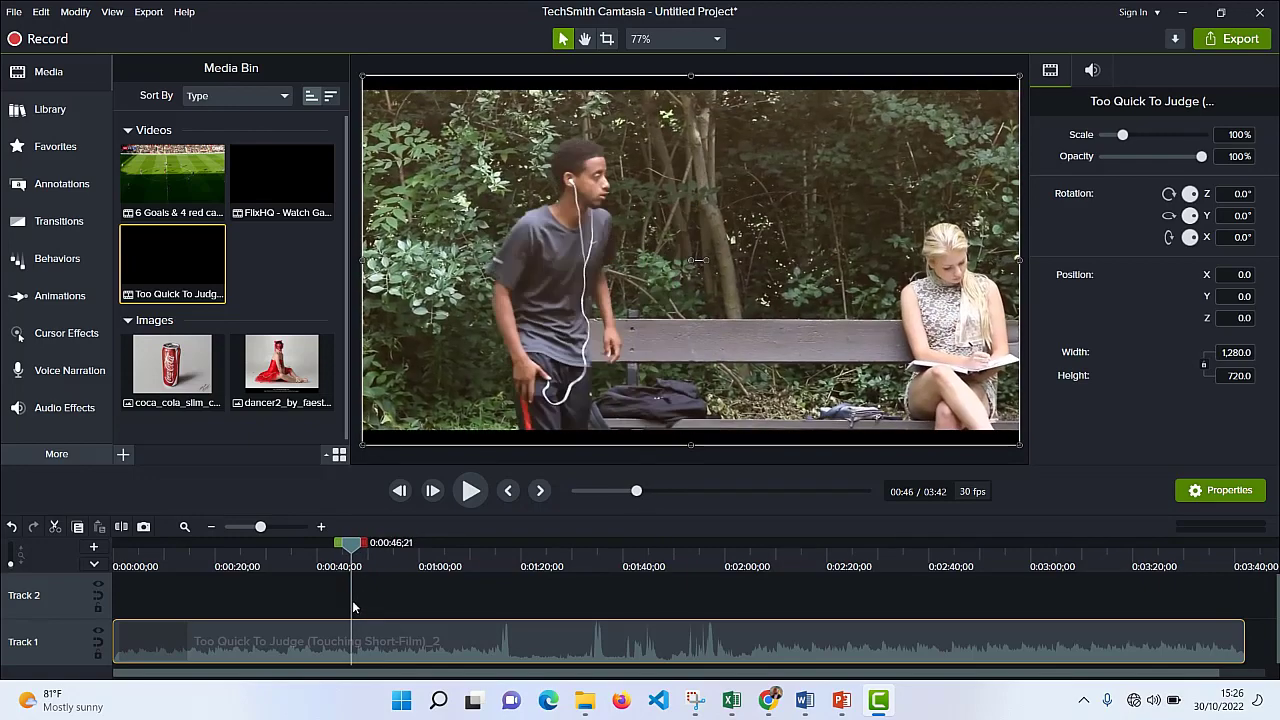
{"action": "left_click", "coordinate": [121, 526]}
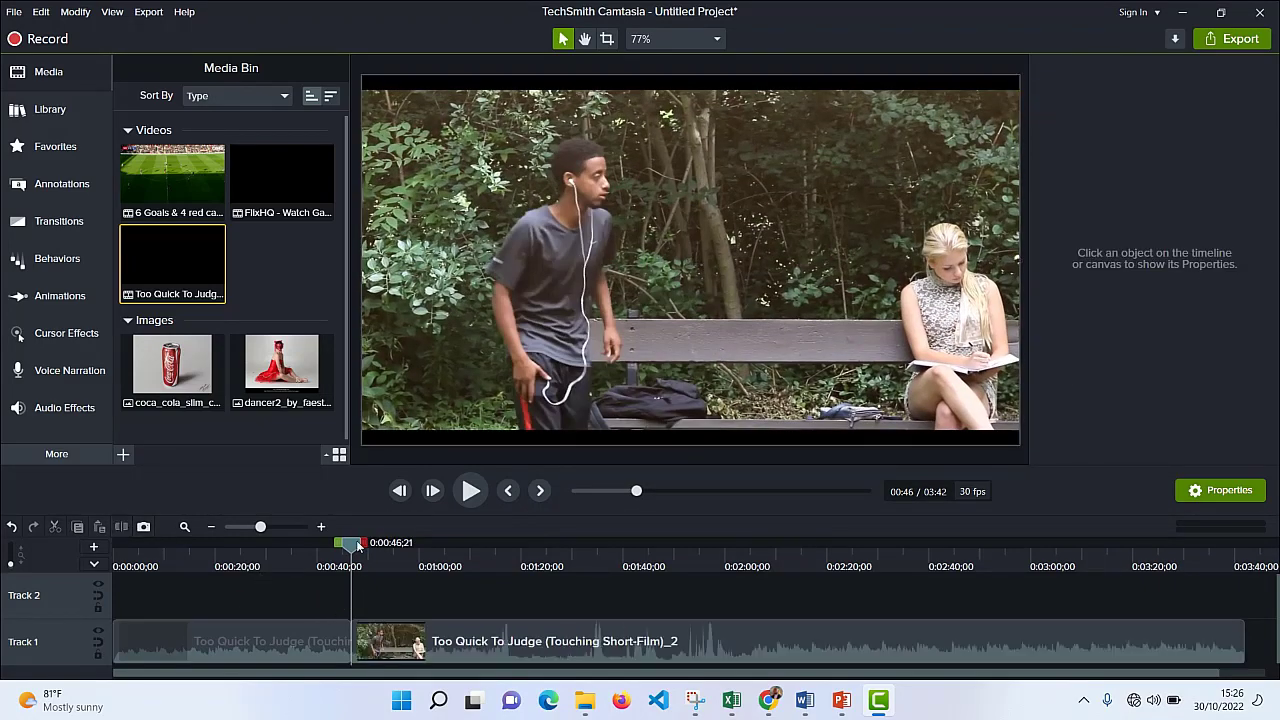
Step: Split the second part of the clip at 0:00:50;27 and move the short middle segment to Track 2 at about 7 seconds
{"action": "mouse_move", "coordinate": [358, 545]}
{"action": "left_mouse_down"}
{"action": "mouse_move", "coordinate": [390, 557]}
{"action": "mouse_move", "coordinate": [379, 557]}
{"action": "left_mouse_up"}
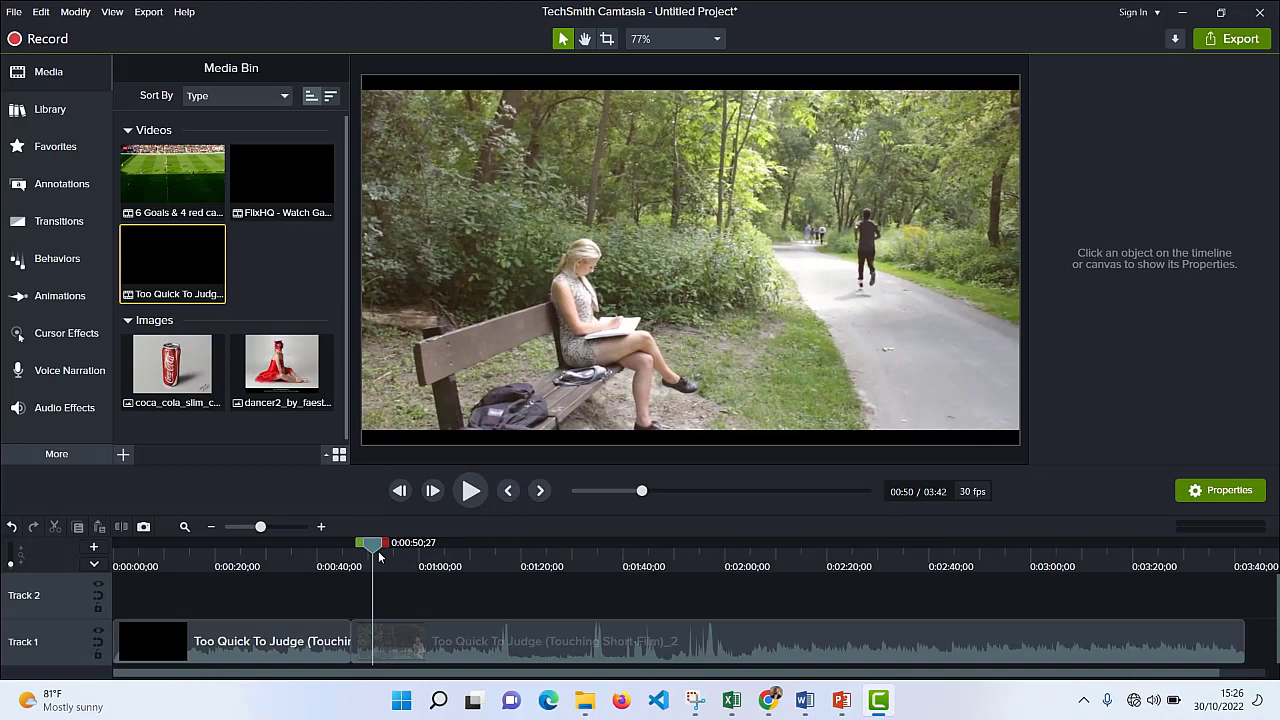
{"action": "left_click", "coordinate": [371, 652]}
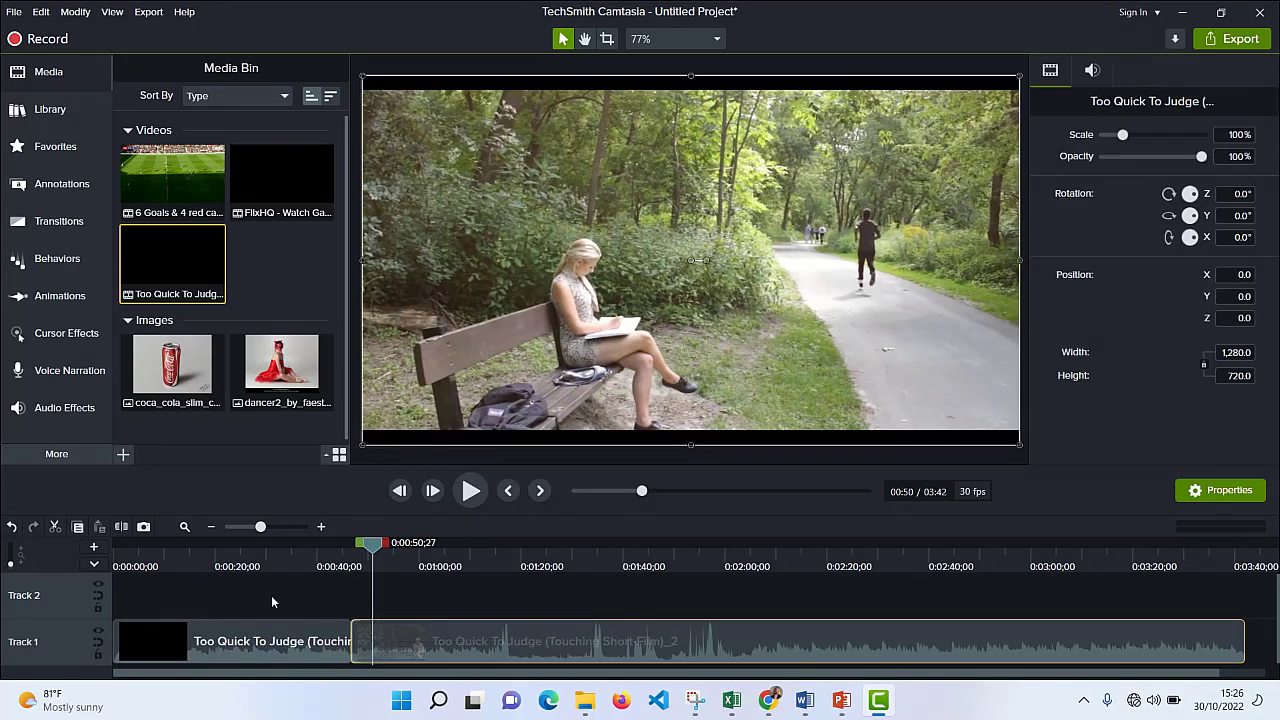
{"action": "left_click", "coordinate": [121, 527]}
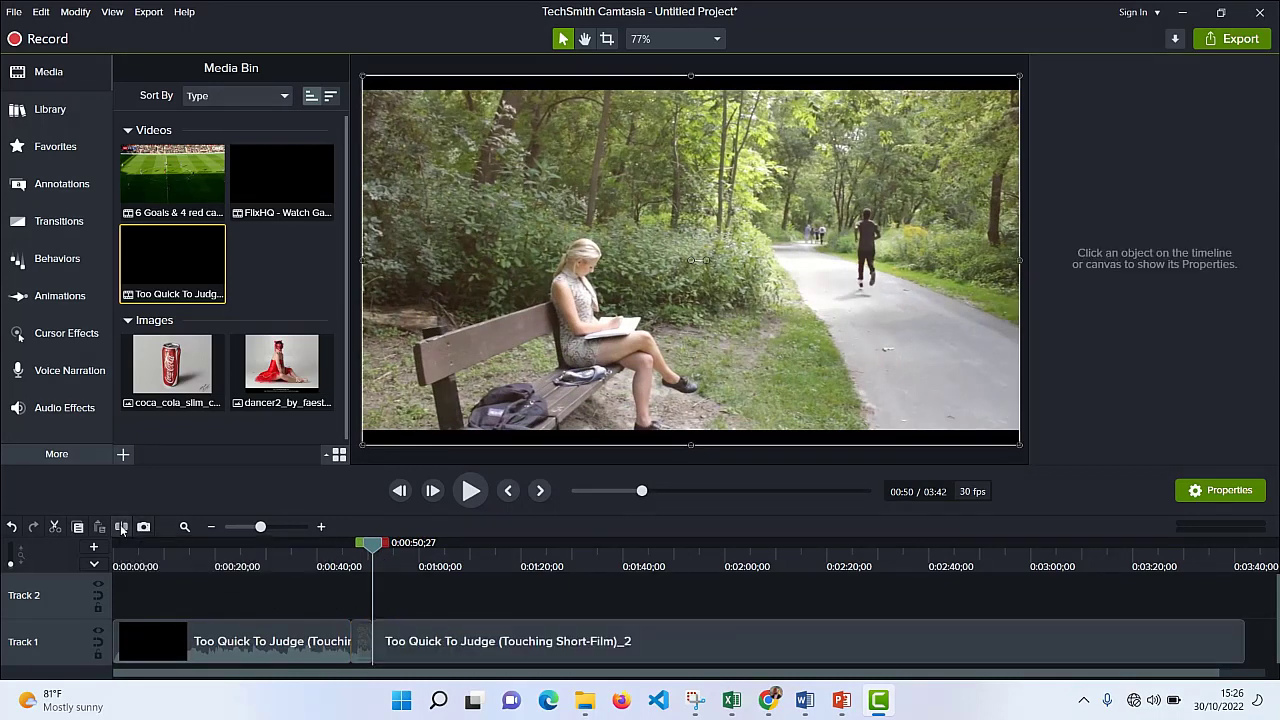
{"action": "left_click", "coordinate": [365, 643]}
{"action": "left_click_drag", "start_coordinate": [364, 643], "coordinate": [162, 590]}
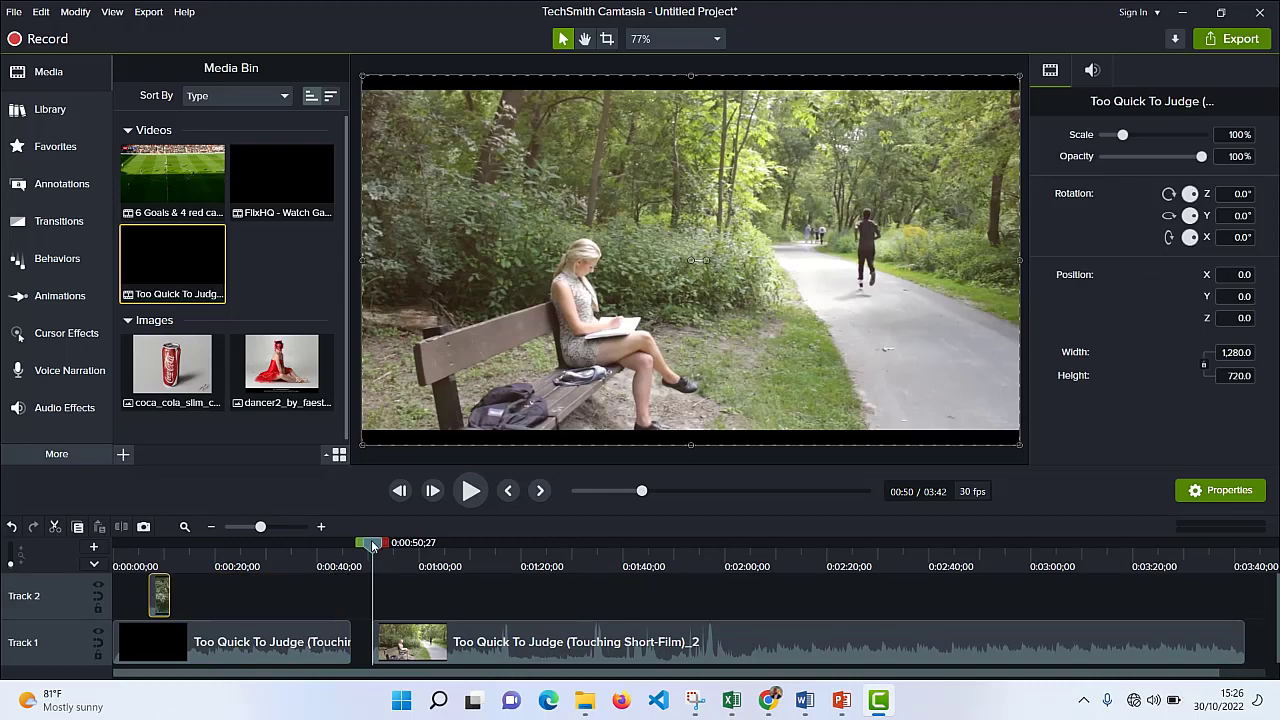
Step: Play back the timeline from 0:00:04;22 past the short Track 2 segment to review how it overlays the Track 1 video
{"action": "left_click_drag", "start_coordinate": [372, 546], "coordinate": [137, 546]}
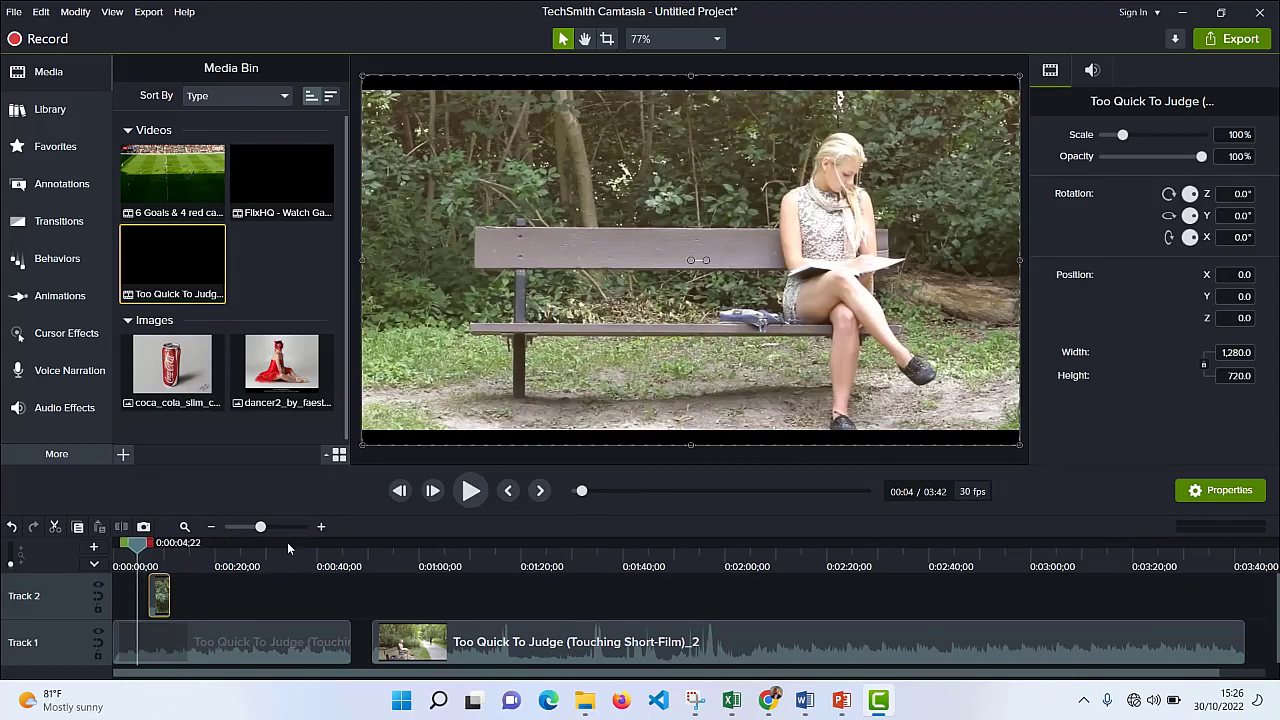
{"action": "left_click", "coordinate": [471, 490]}
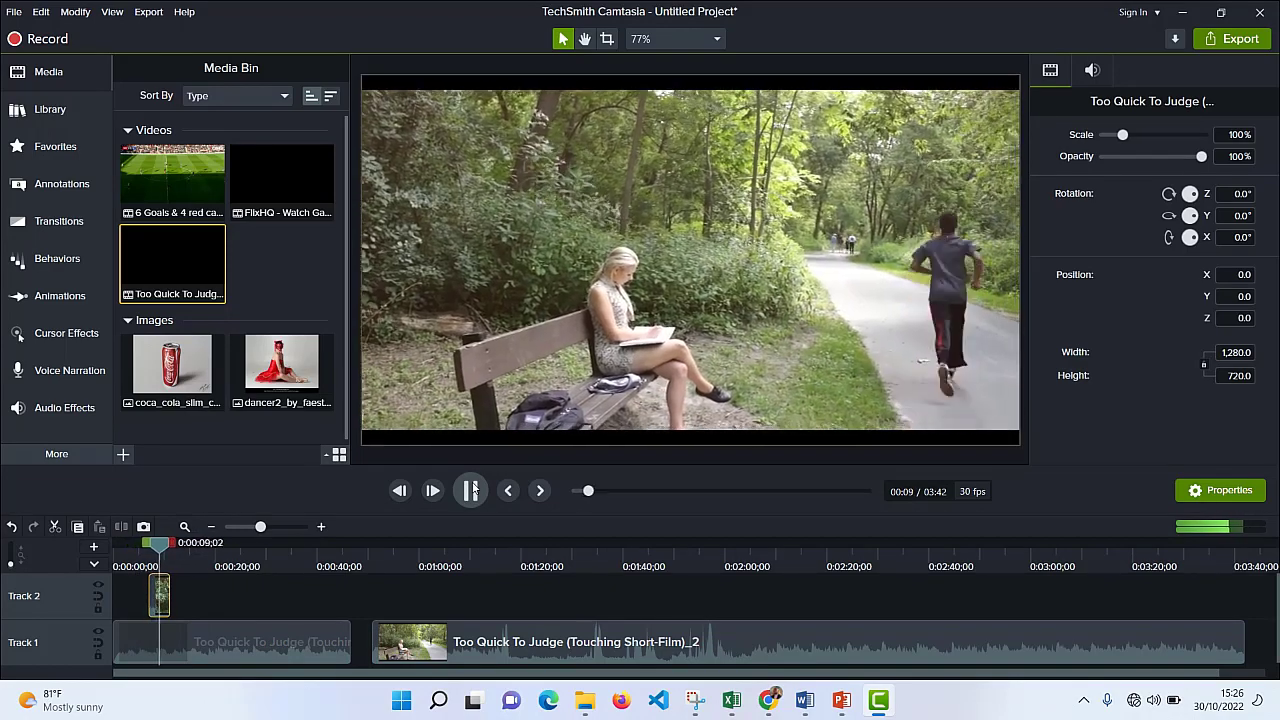
{"action": "left_click", "coordinate": [471, 490]}
{"action": "left_click", "coordinate": [471, 490]}
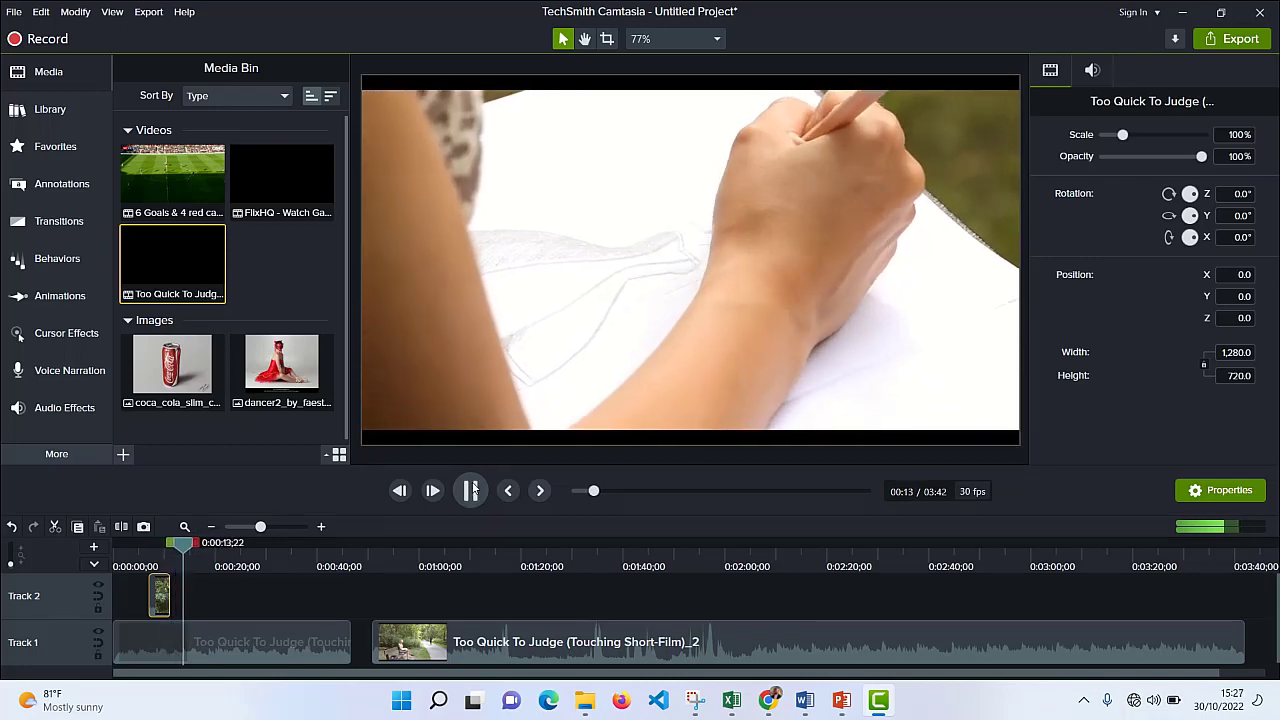
{"action": "left_click", "coordinate": [471, 490]}
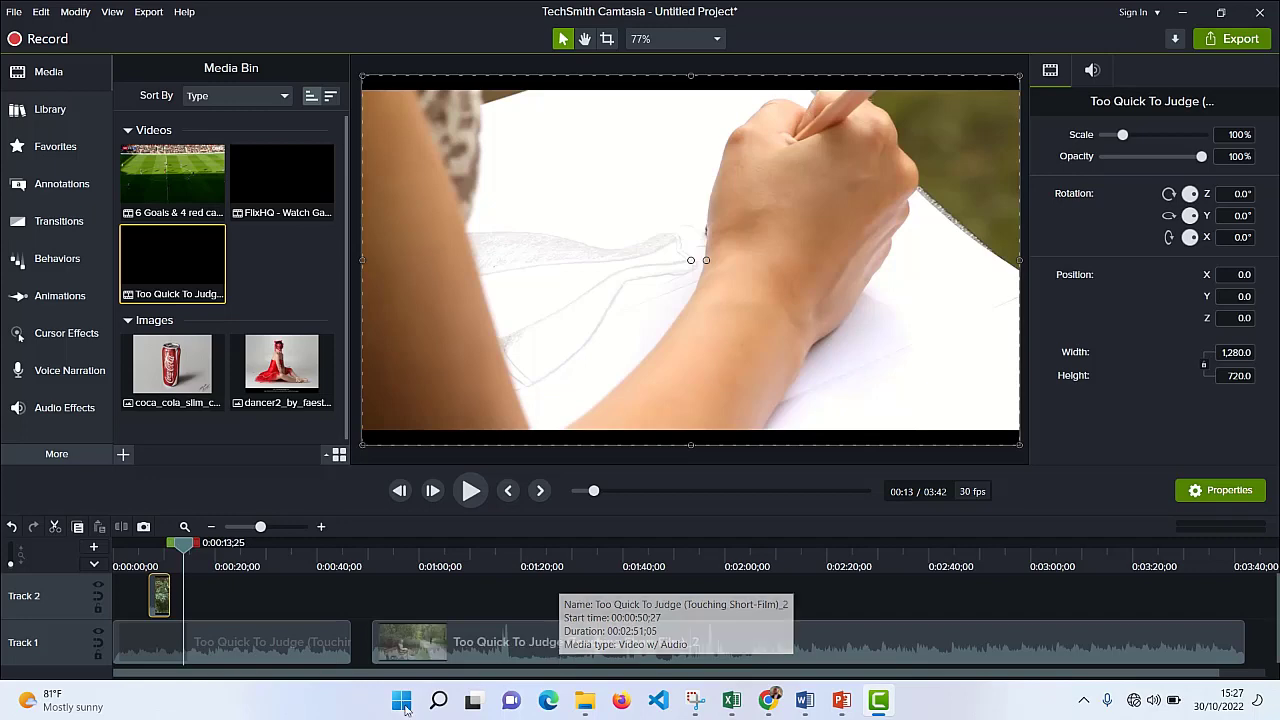
Step: Split the second Too Quick To Judge clip on Track 1 at 0:01:05;02
{"action": "mouse_move", "coordinate": [184, 547]}
{"action": "left_mouse_down"}
{"action": "mouse_move", "coordinate": [268, 572]}
{"action": "mouse_move", "coordinate": [266, 549]}
{"action": "mouse_move", "coordinate": [464, 571]}
{"action": "mouse_move", "coordinate": [481, 585]}
{"action": "mouse_move", "coordinate": [420, 587]}
{"action": "mouse_move", "coordinate": [447, 592]}
{"action": "left_mouse_up"}
{"action": "left_click", "coordinate": [292, 641]}
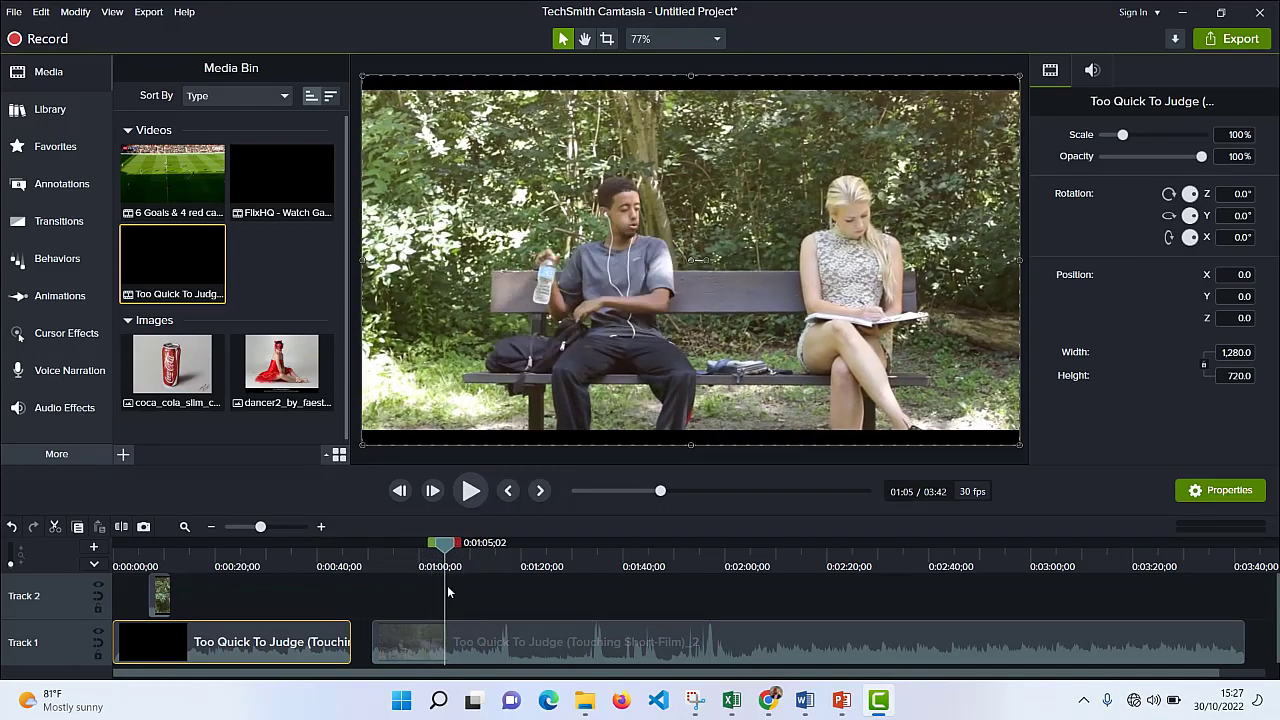
{"action": "left_click", "coordinate": [467, 642]}
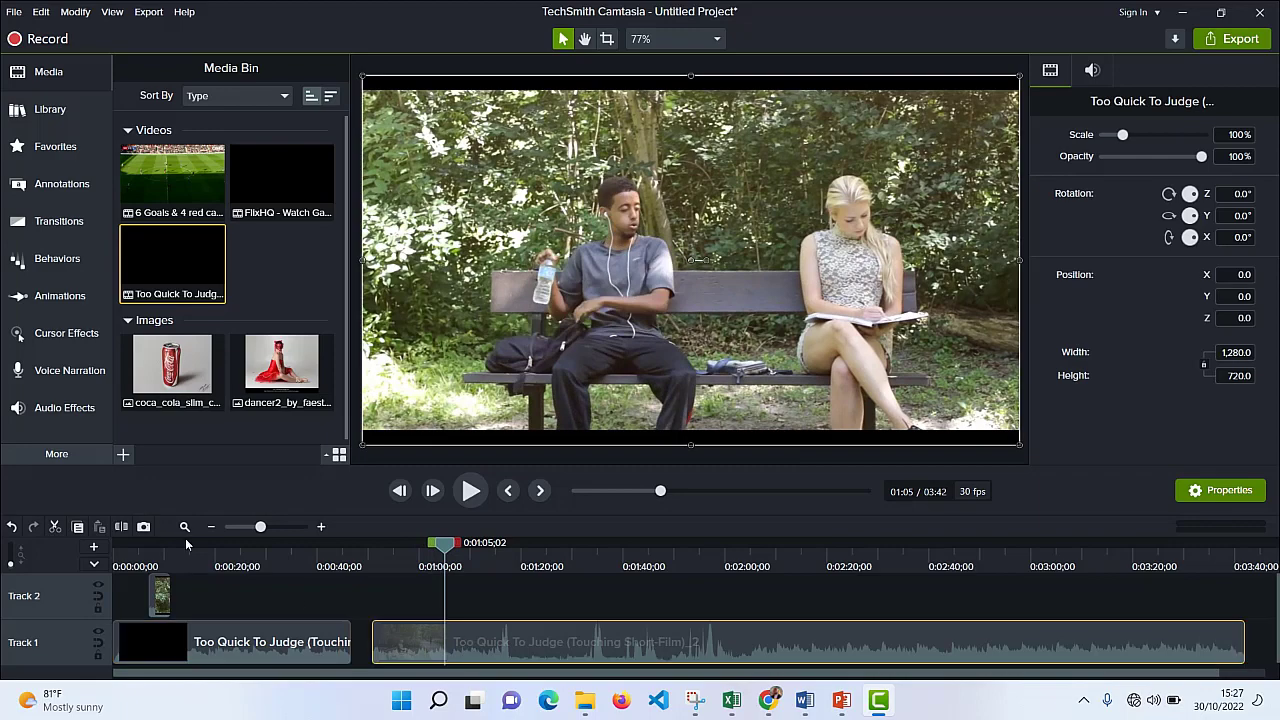
{"action": "left_click", "coordinate": [121, 527]}
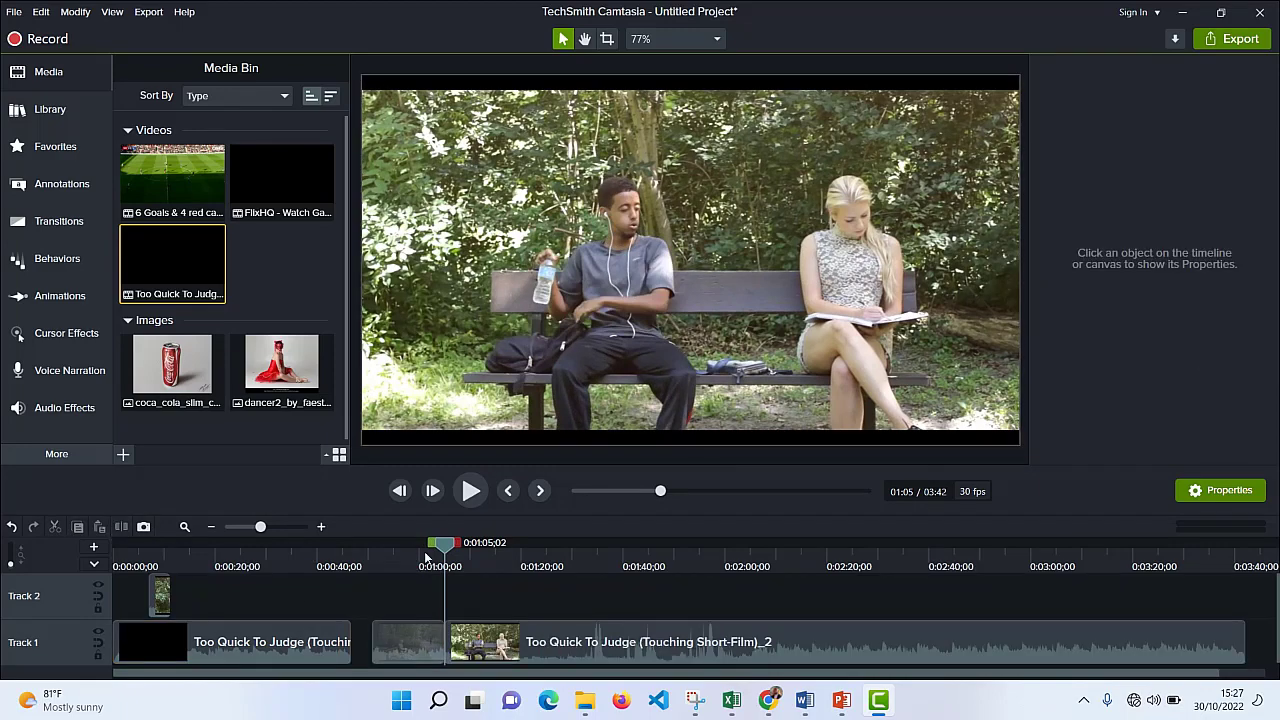
Step: Split the last Too Quick To Judge clip on Track 1 again at 0:01:19;25
{"action": "left_click_drag", "start_coordinate": [445, 552], "coordinate": [517, 576]}
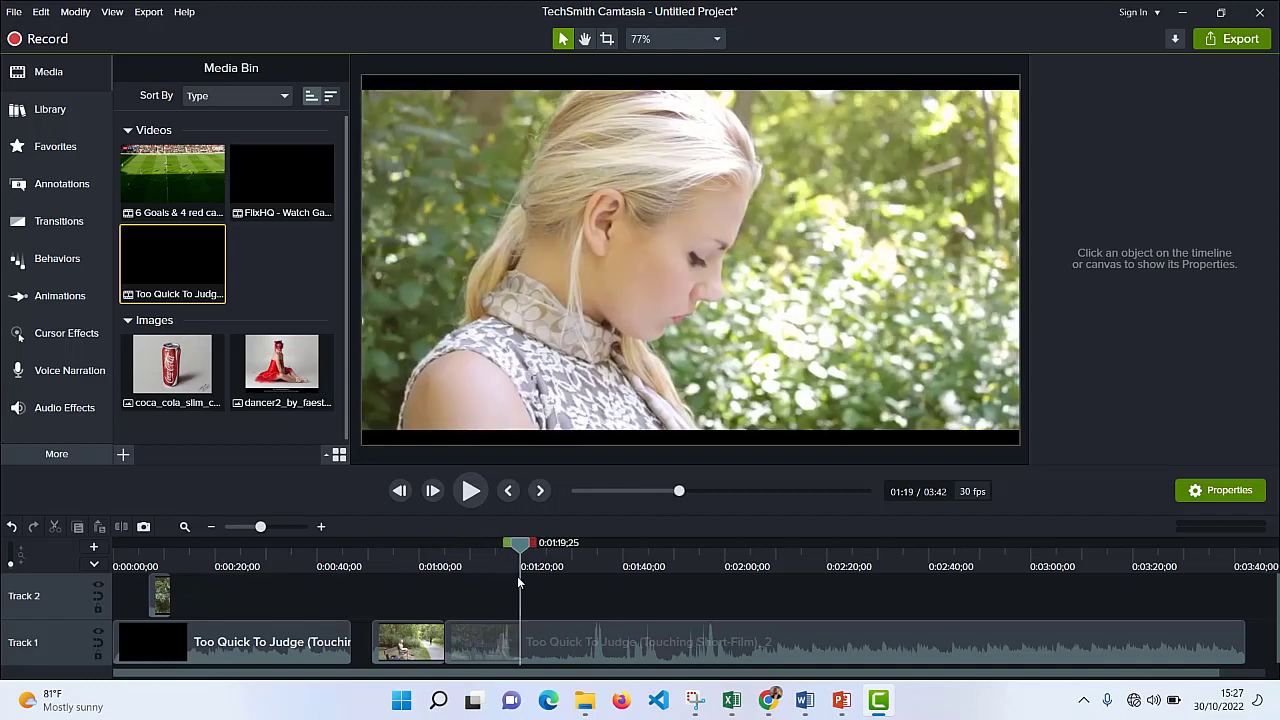
{"action": "left_click", "coordinate": [570, 655]}
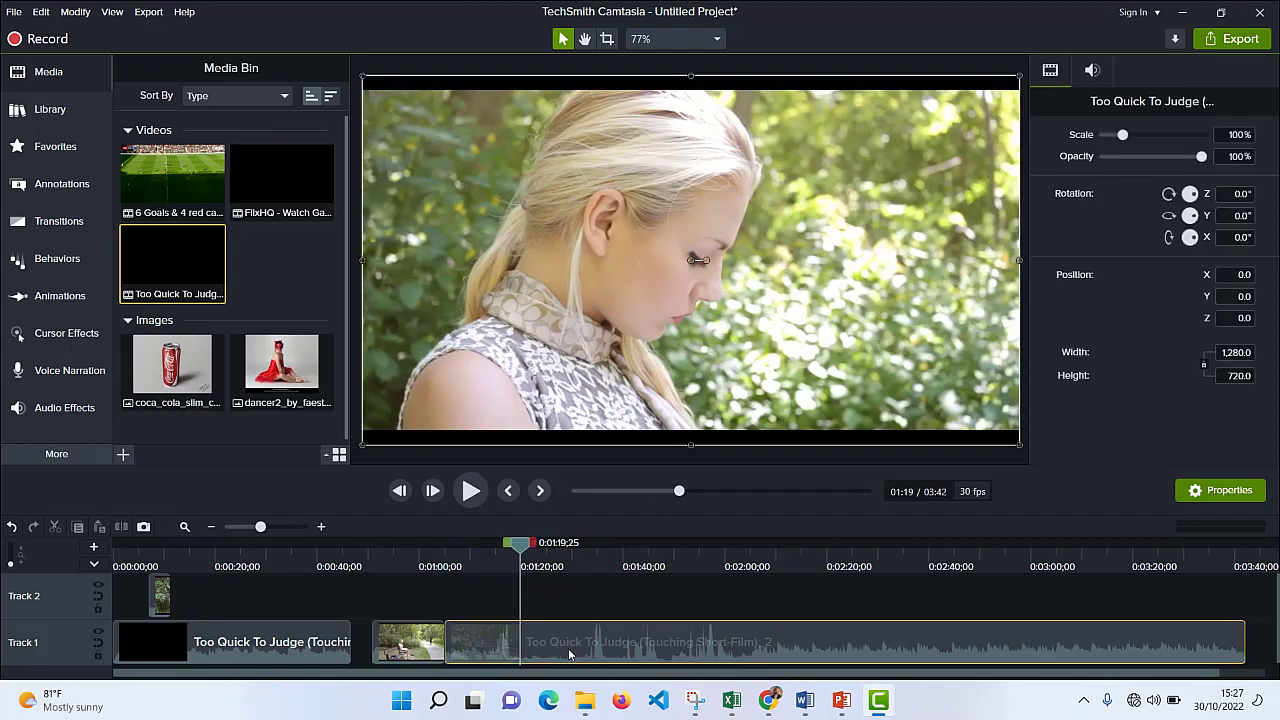
{"action": "left_click", "coordinate": [121, 527]}
Step: Move the newly cut middle segment to Track 2 at about 0:01:10 and delete the remaining long clip from Track 1
{"action": "left_click", "coordinate": [465, 655]}
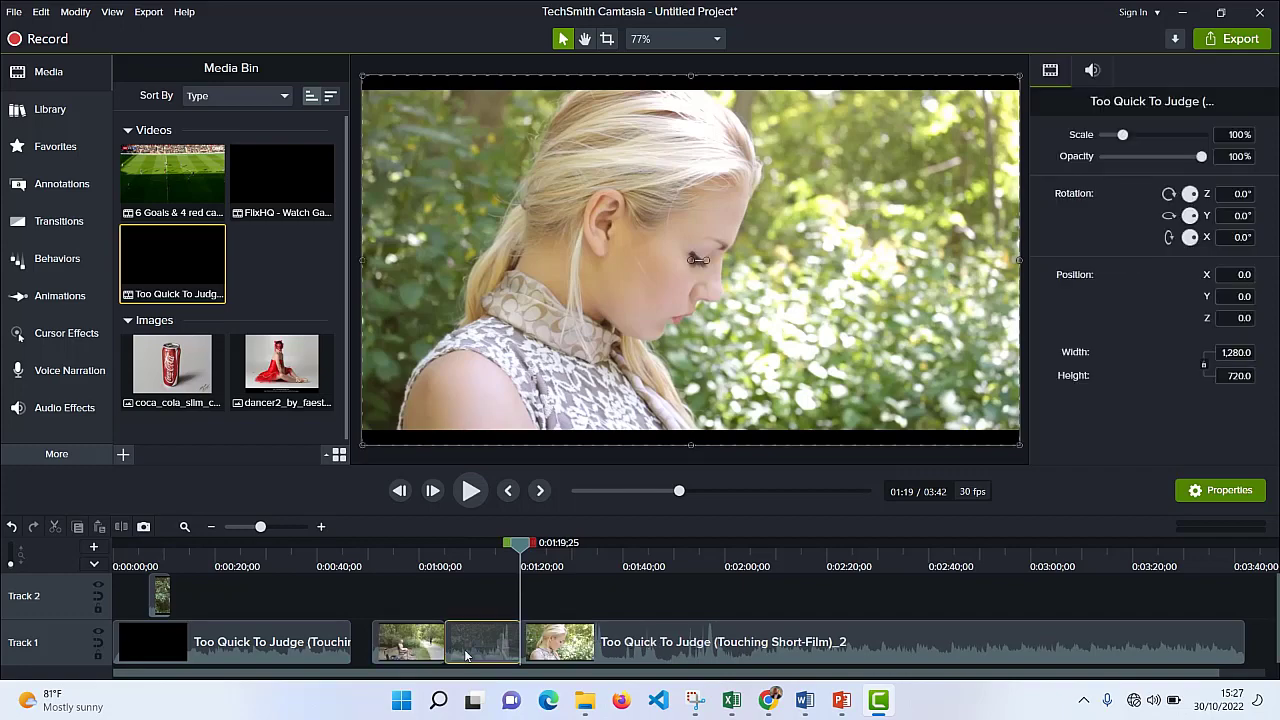
{"action": "left_click_drag", "start_coordinate": [482, 650], "coordinate": [569, 637]}
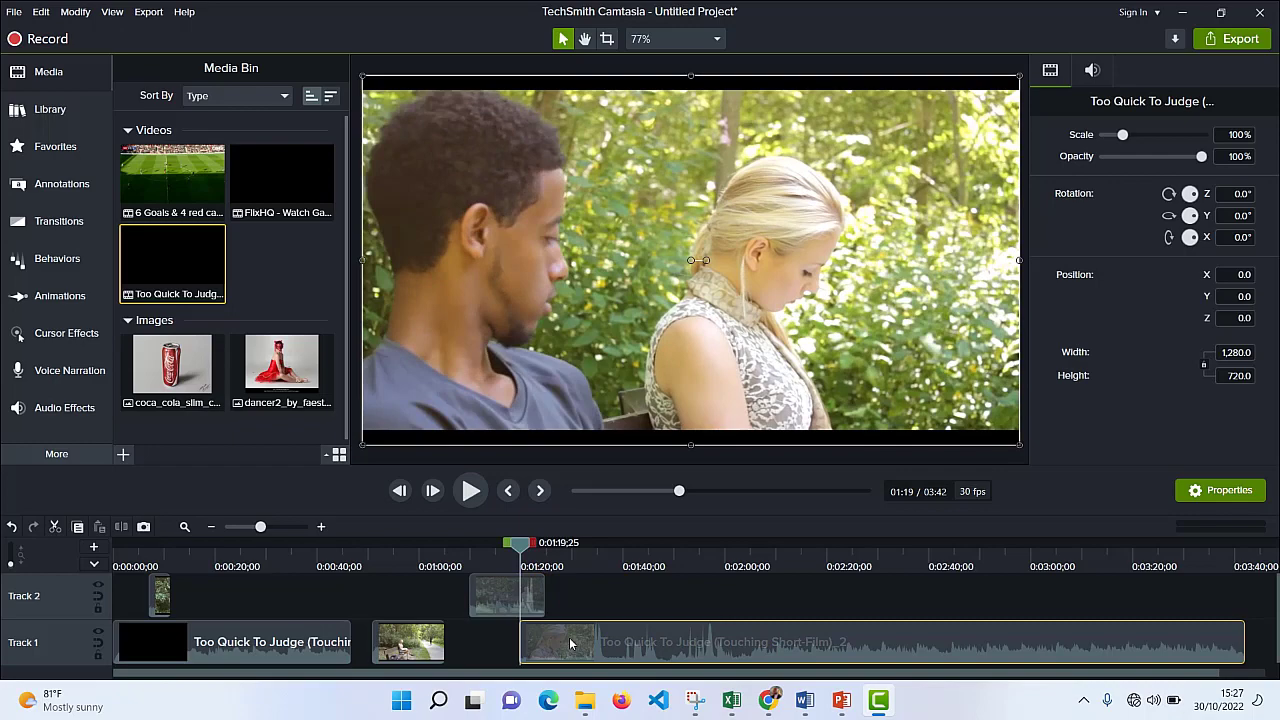
{"action": "key", "text": "Delete"}
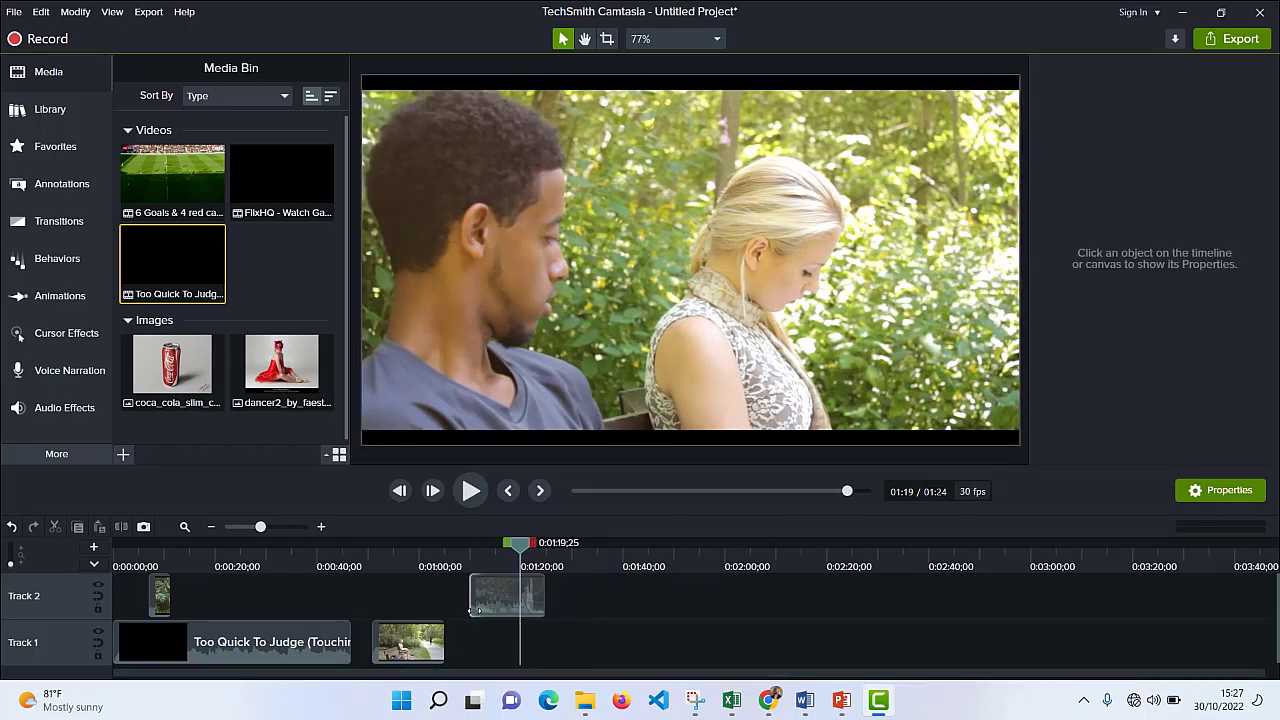
Step: Return the moved segment to the end of Track 1 so that the clips there follow one another without gaps
{"action": "left_click", "coordinate": [492, 594]}
{"action": "left_click_drag", "start_coordinate": [492, 594], "coordinate": [436, 656]}
Step: Add the dancer2 image from the Media Bin to Track 2, starting at 0:00:55;26
{"action": "left_click_drag", "start_coordinate": [525, 543], "coordinate": [398, 588]}
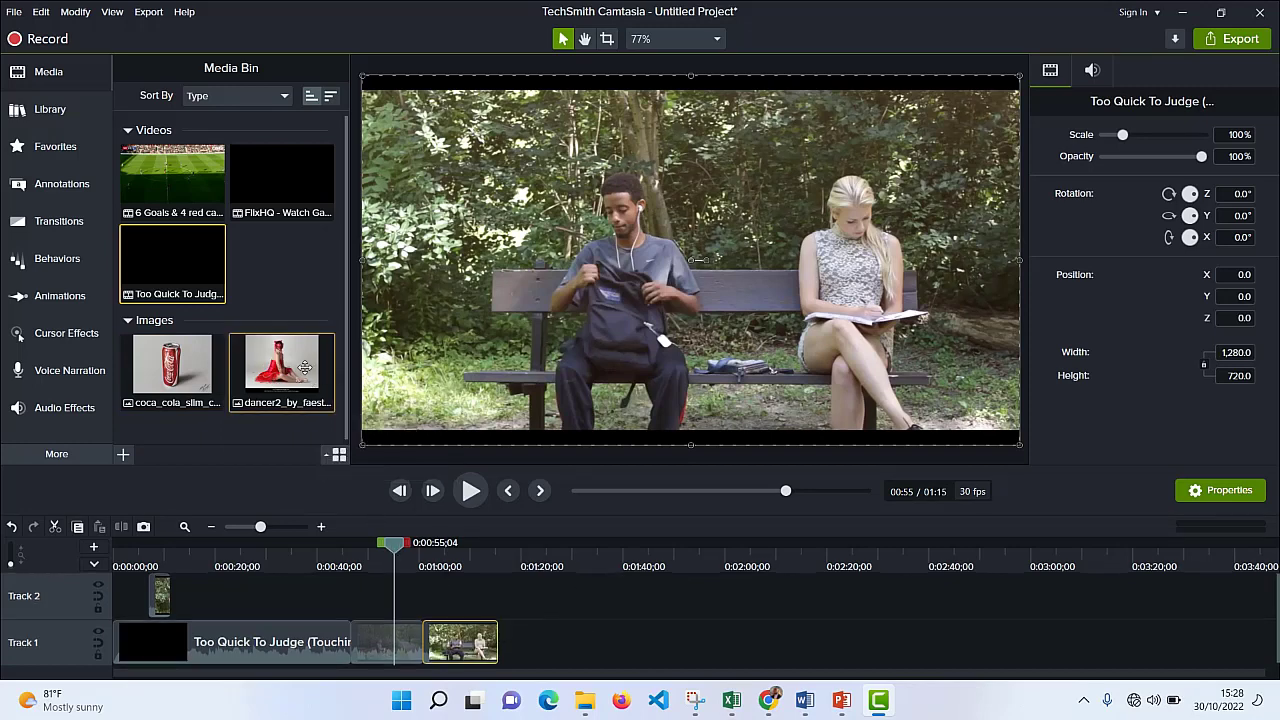
{"action": "left_click_drag", "start_coordinate": [305, 368], "coordinate": [400, 420]}
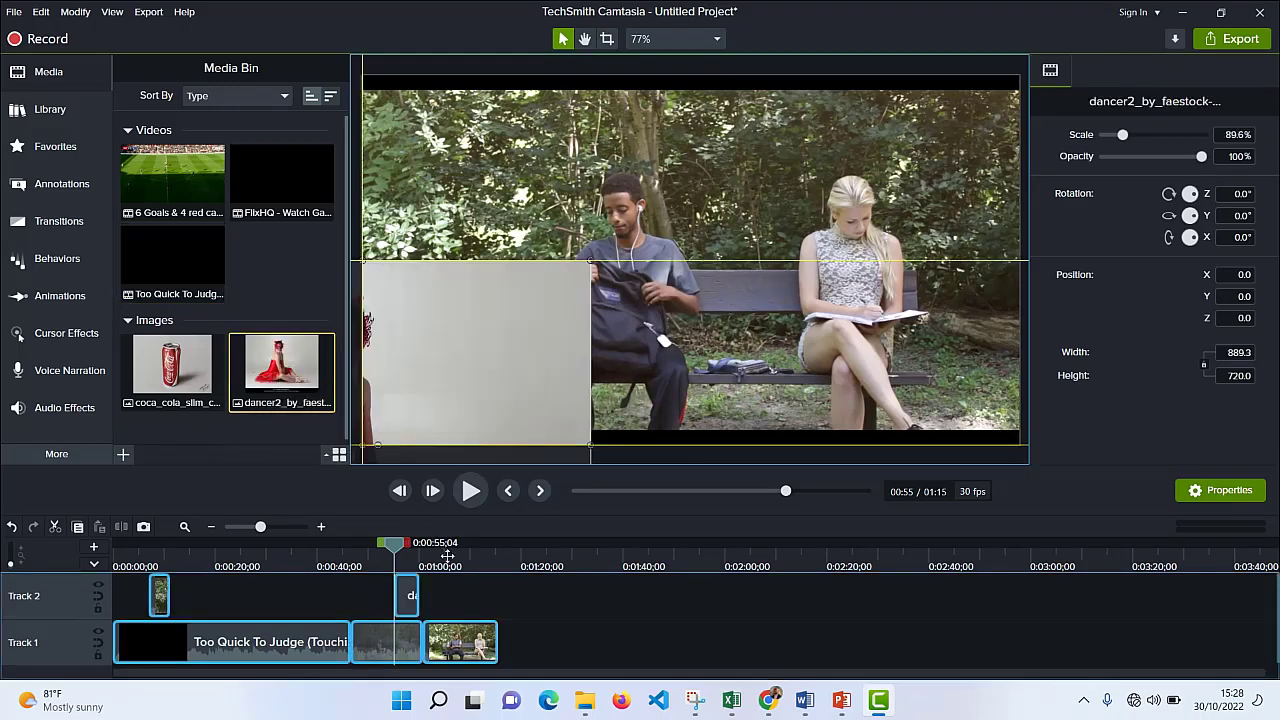
{"action": "left_click_drag", "start_coordinate": [447, 555], "coordinate": [407, 614]}
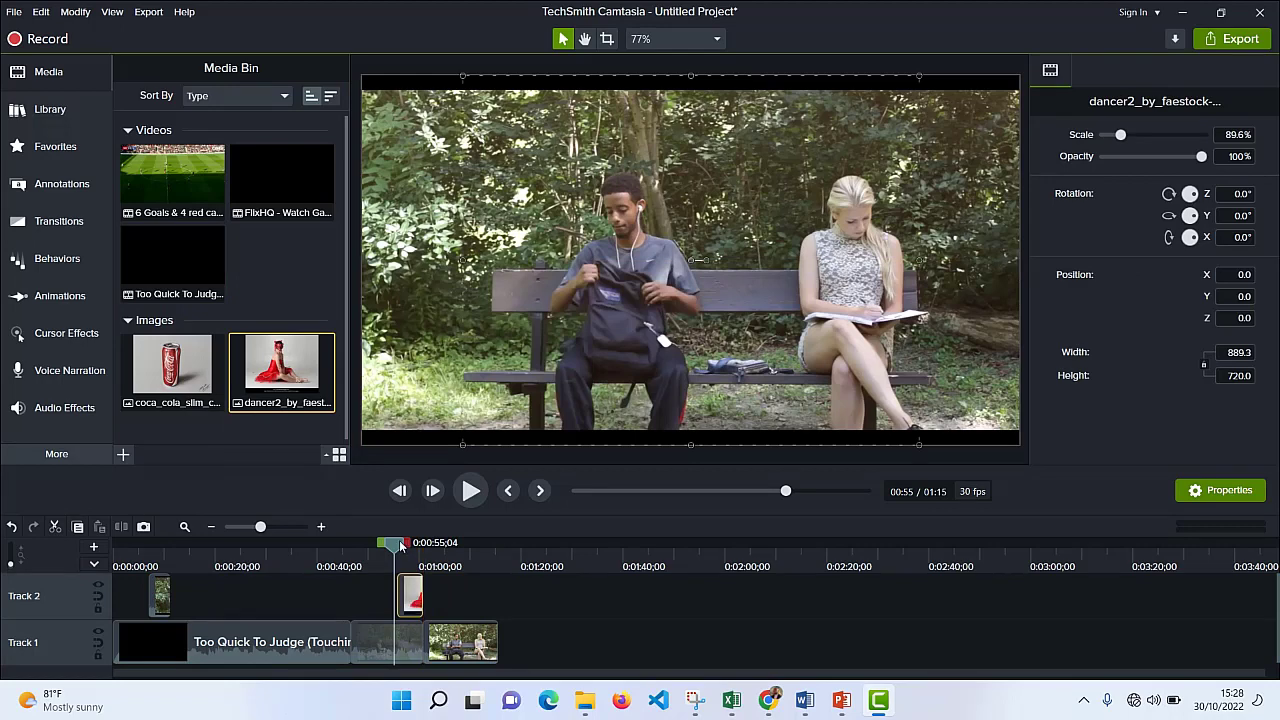
Step: Play back the timeline from 0:00:51;14 to review the dancer2 image over the video
{"action": "left_click_drag", "start_coordinate": [400, 544], "coordinate": [380, 544]}
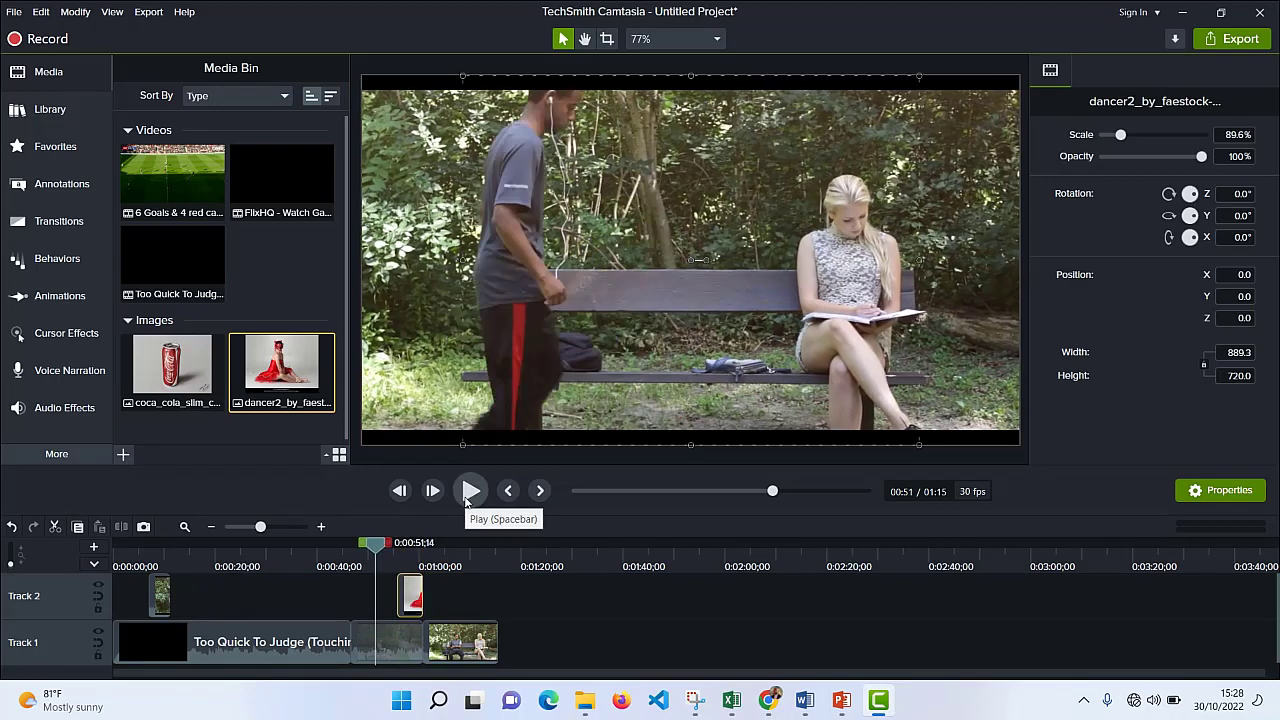
{"action": "left_click", "coordinate": [1155, 701]}
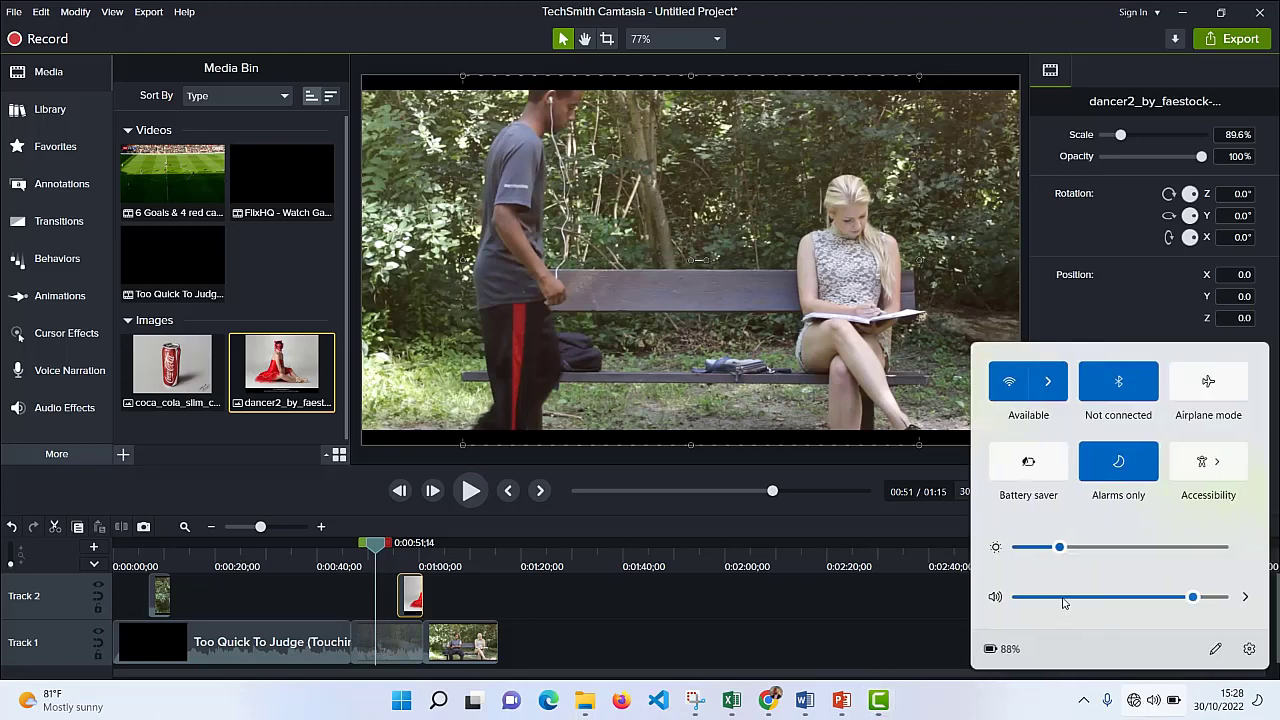
{"action": "left_click", "coordinate": [478, 500]}
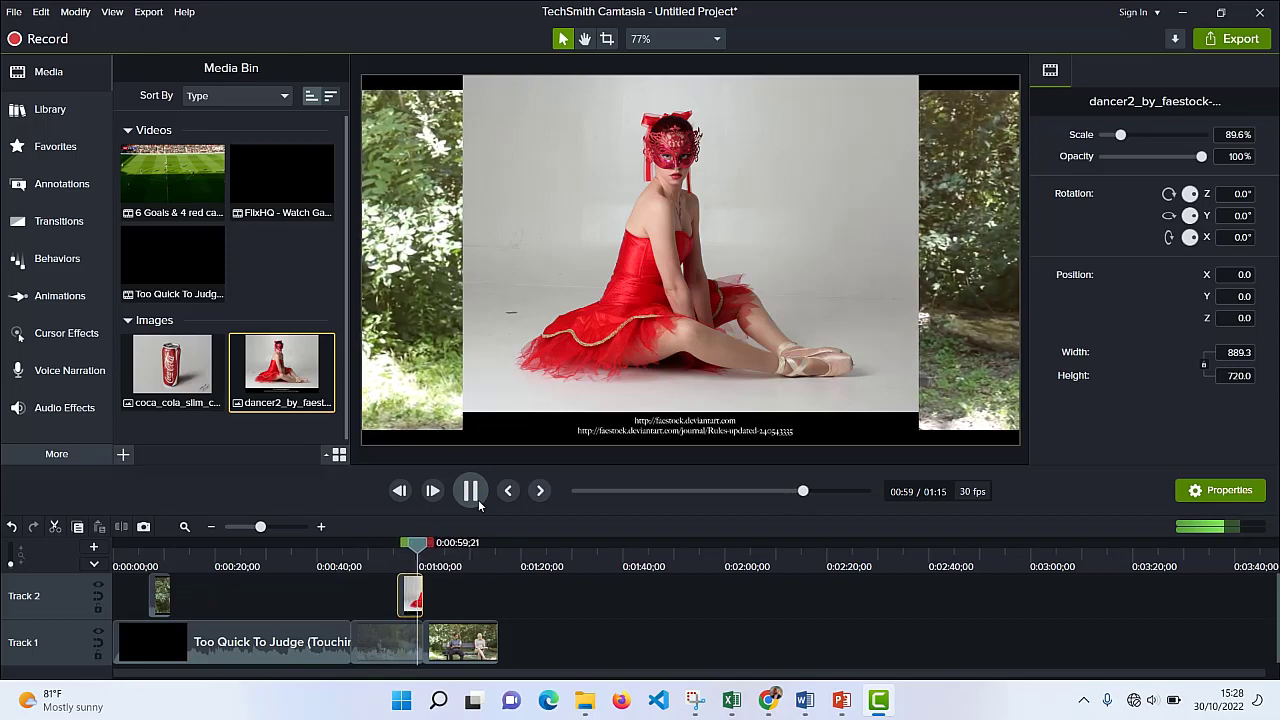
{"action": "left_click", "coordinate": [478, 501]}
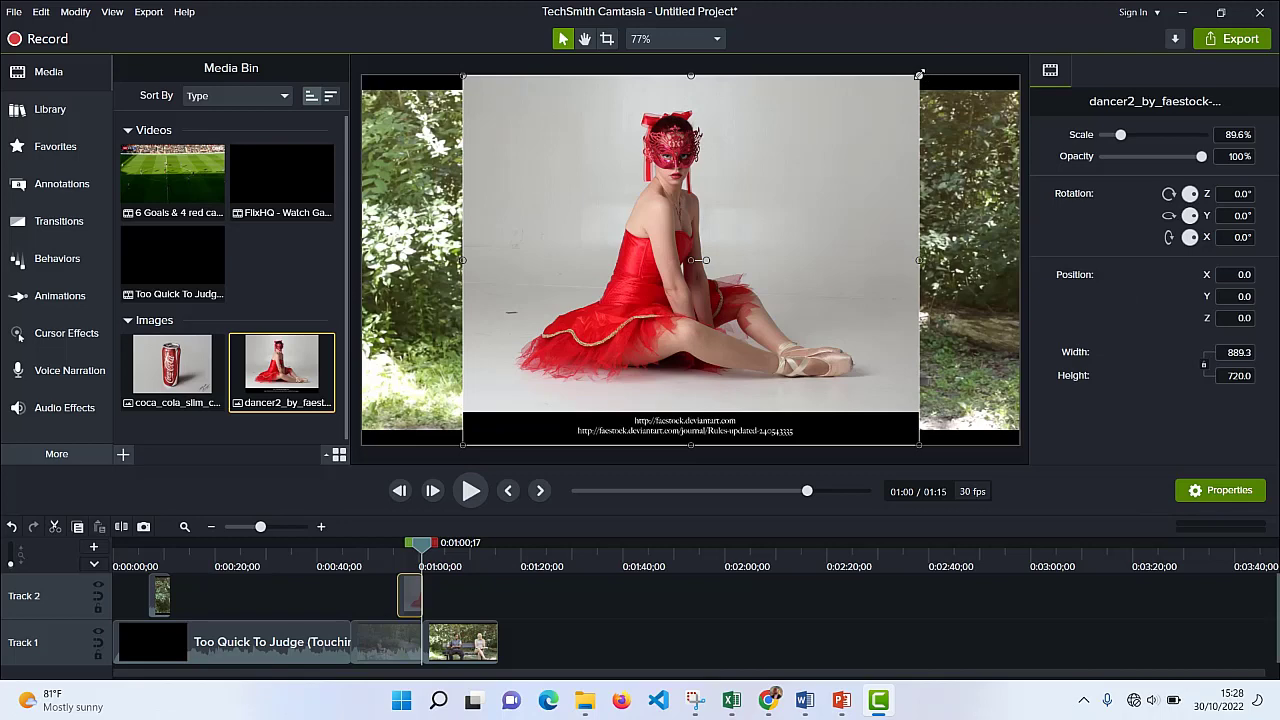
Step: Shrink the dancer2 image to 33.8% scale and position it in the lower-left corner of the video frame
{"action": "left_click_drag", "start_coordinate": [919, 75], "coordinate": [667, 279]}
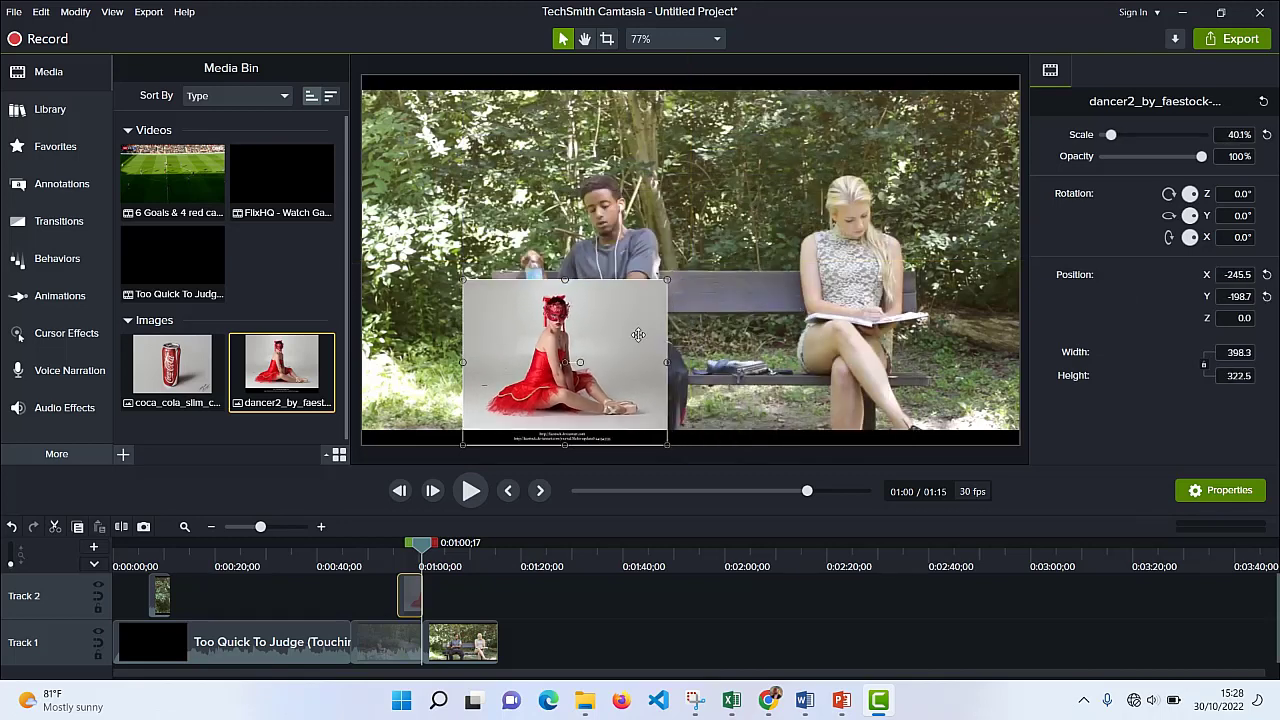
{"action": "left_click_drag", "start_coordinate": [638, 334], "coordinate": [511, 361]}
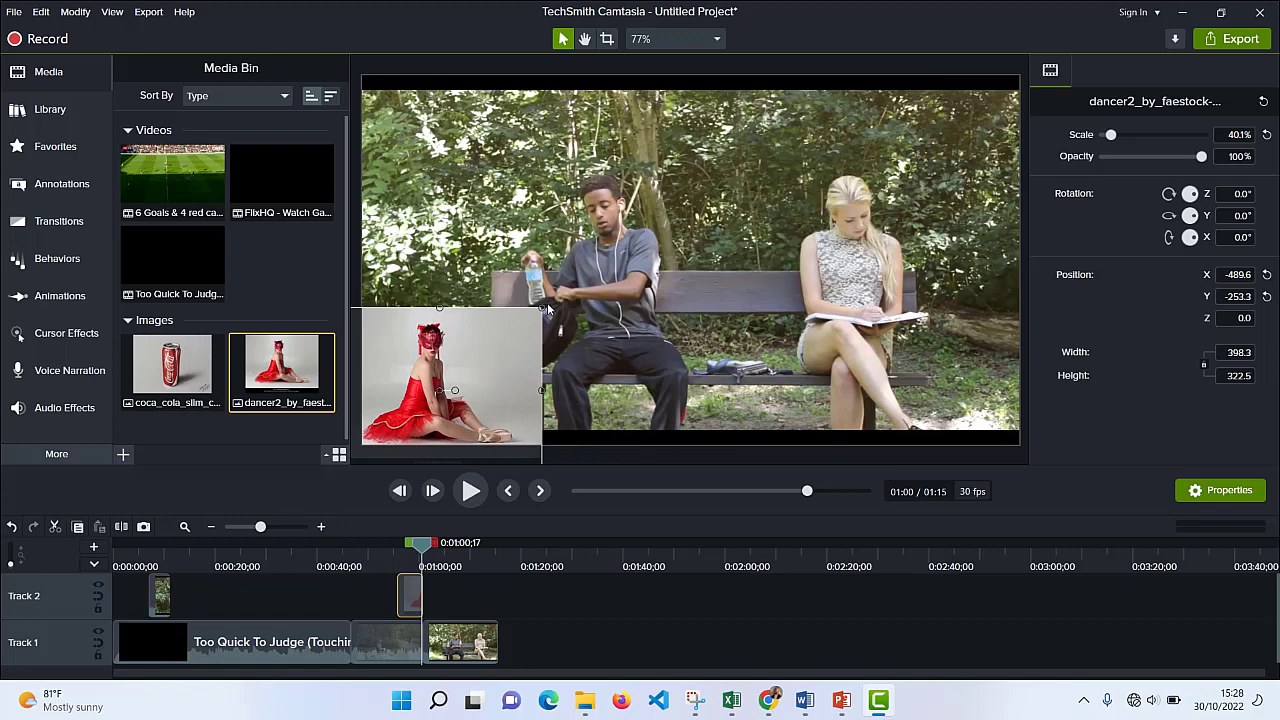
{"action": "left_click_drag", "start_coordinate": [542, 308], "coordinate": [509, 334]}
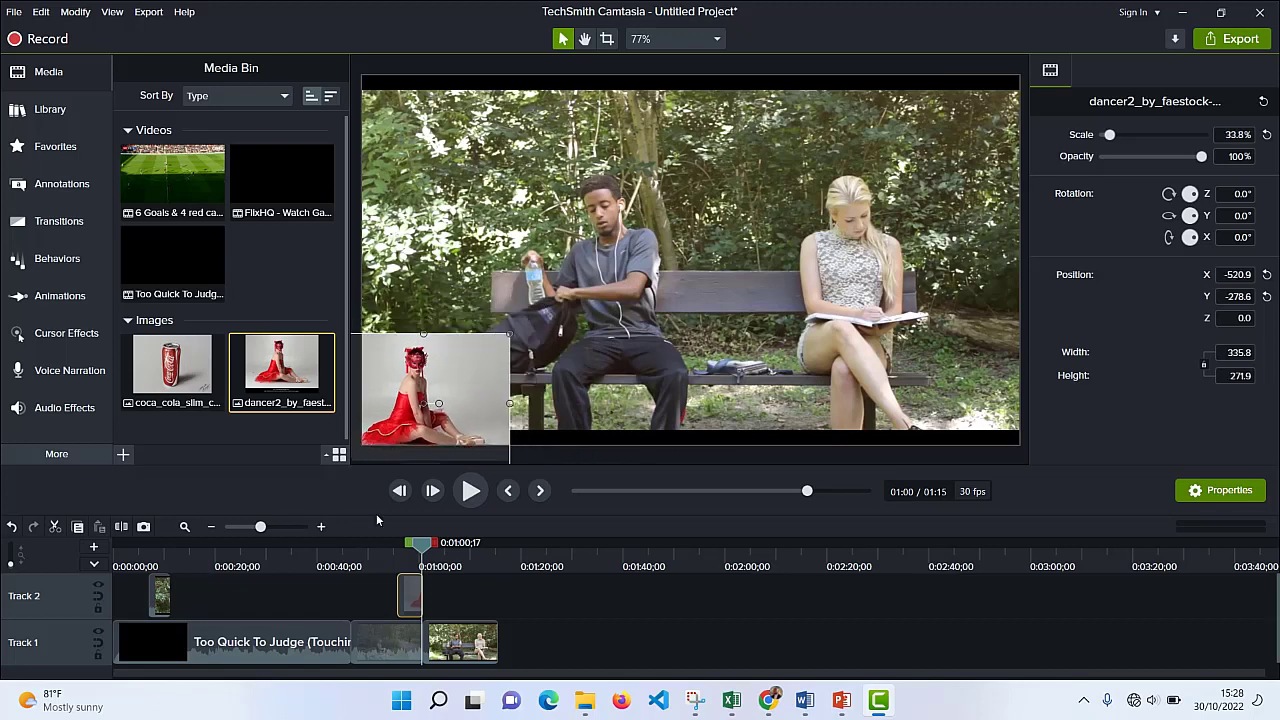
Step: Play back the timeline from 0:00:51;20 to review the reduced dancer2 image in the corner of the video
{"action": "left_click_drag", "start_coordinate": [420, 548], "coordinate": [378, 544]}
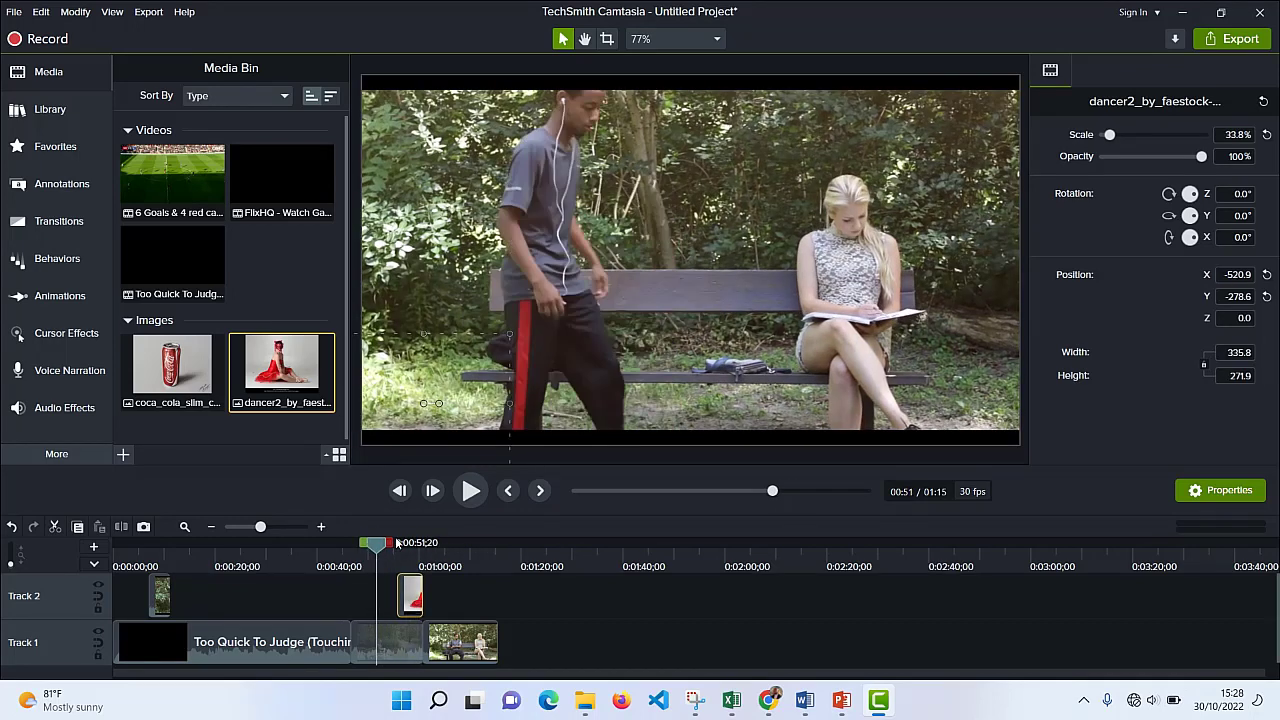
{"action": "left_click", "coordinate": [471, 492]}
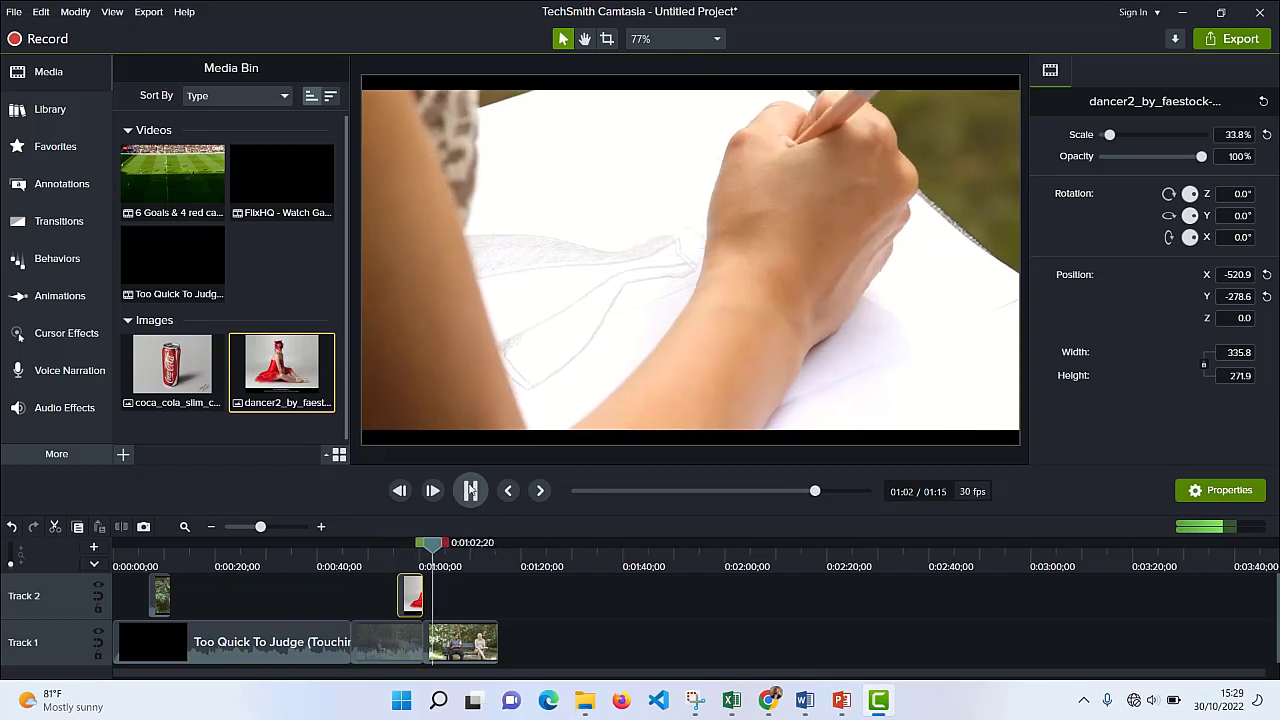
{"action": "left_click", "coordinate": [471, 490]}
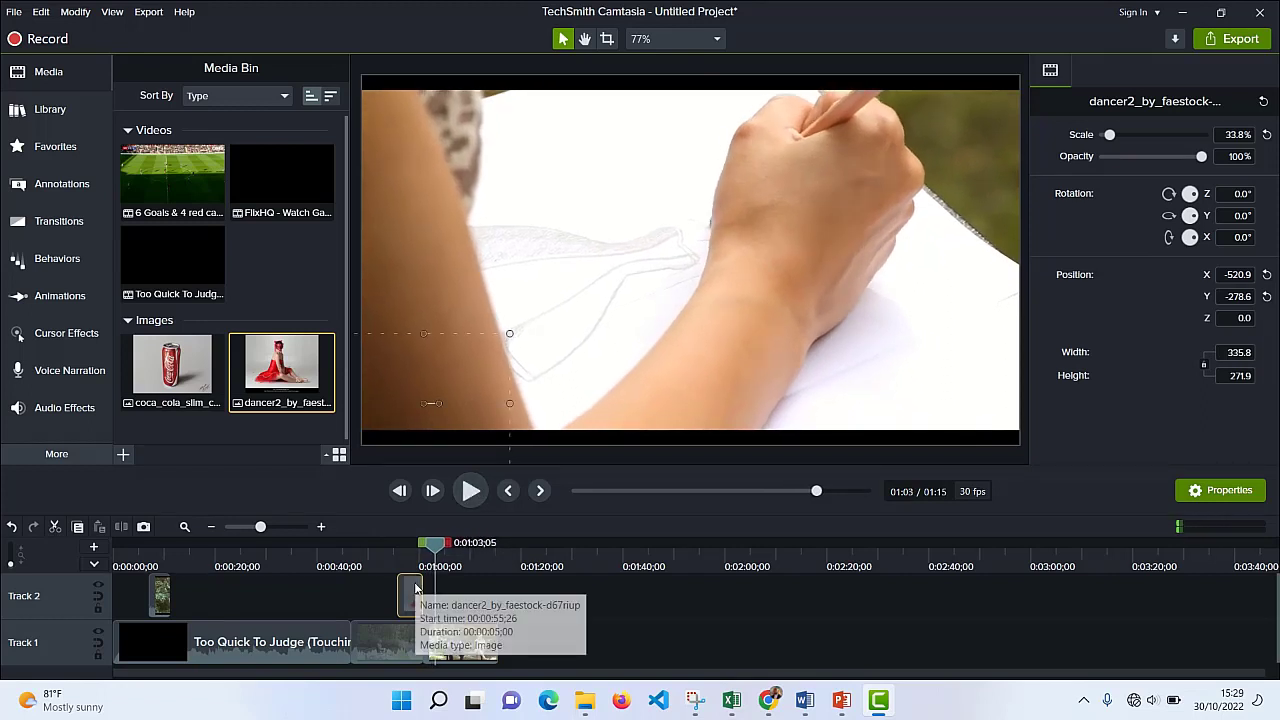
Step: Enlarge the dancer2 image to 131.6% scale so it fills the frame at X -13.4, Y -135.3, and set its opacity to 69%
{"action": "left_click_drag", "start_coordinate": [434, 548], "coordinate": [412, 549]}
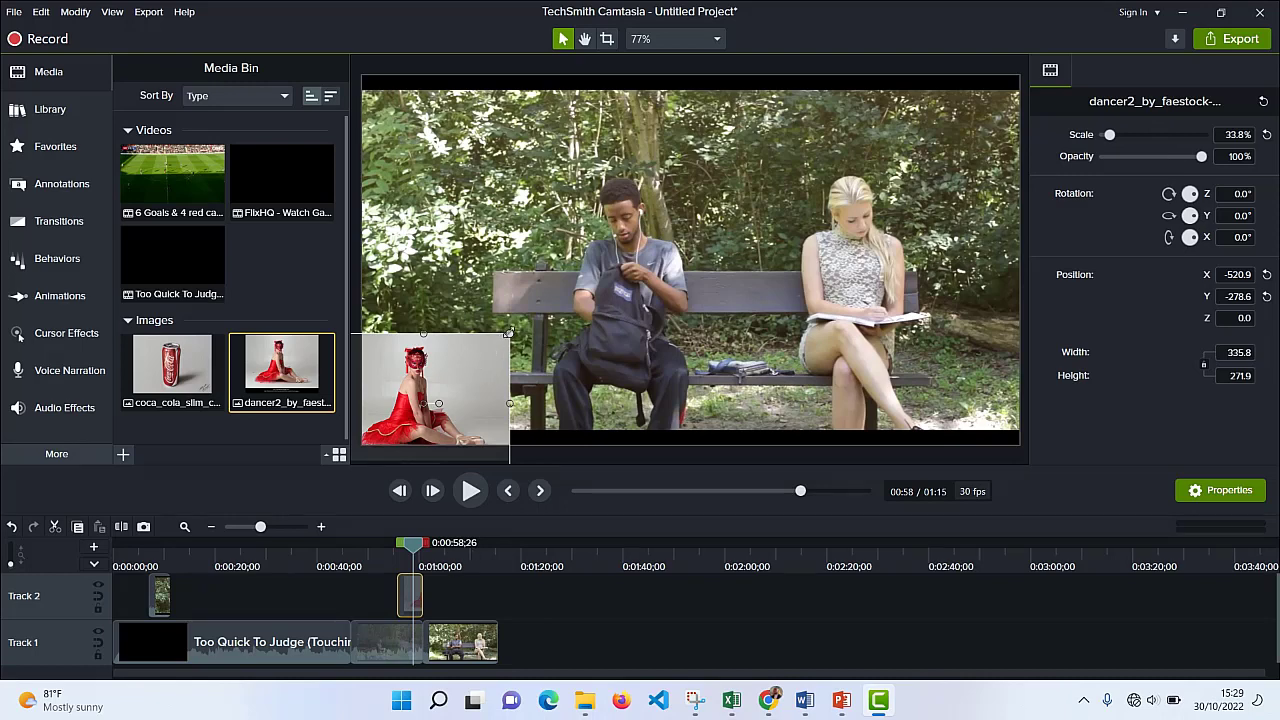
{"action": "left_click_drag", "start_coordinate": [509, 332], "coordinate": [876, 68]}
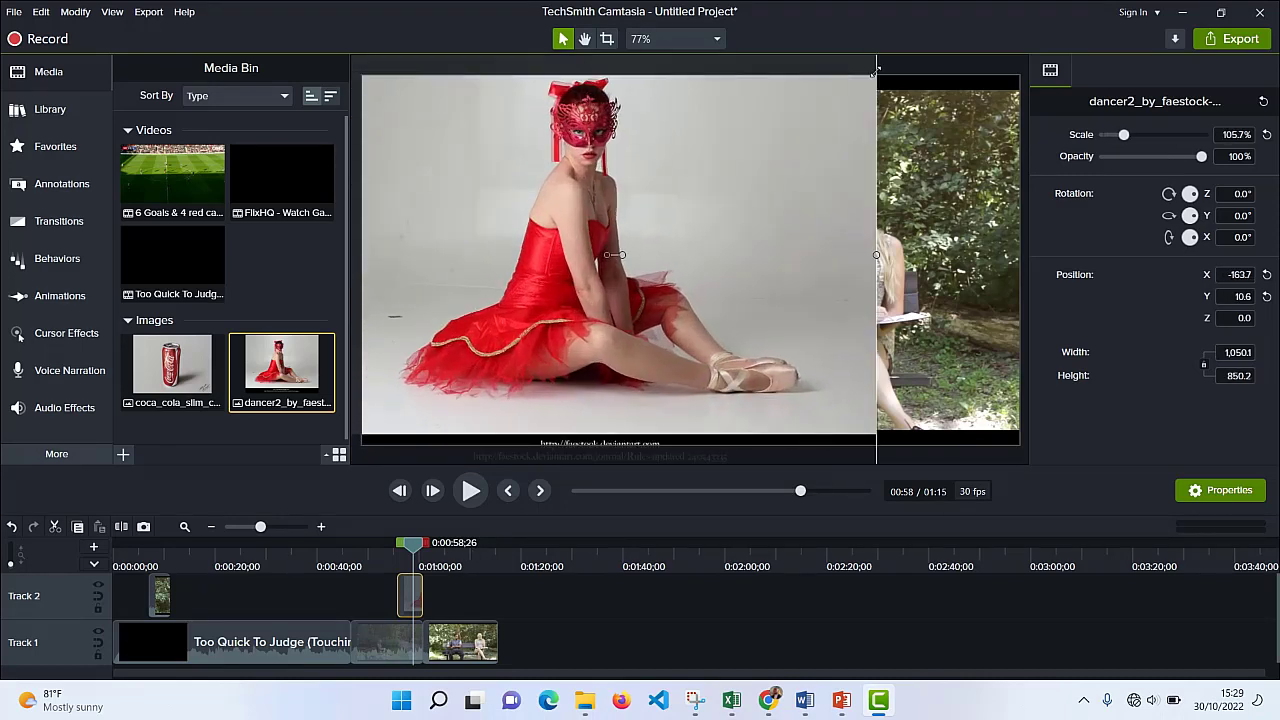
{"action": "left_click_drag", "start_coordinate": [815, 254], "coordinate": [869, 303]}
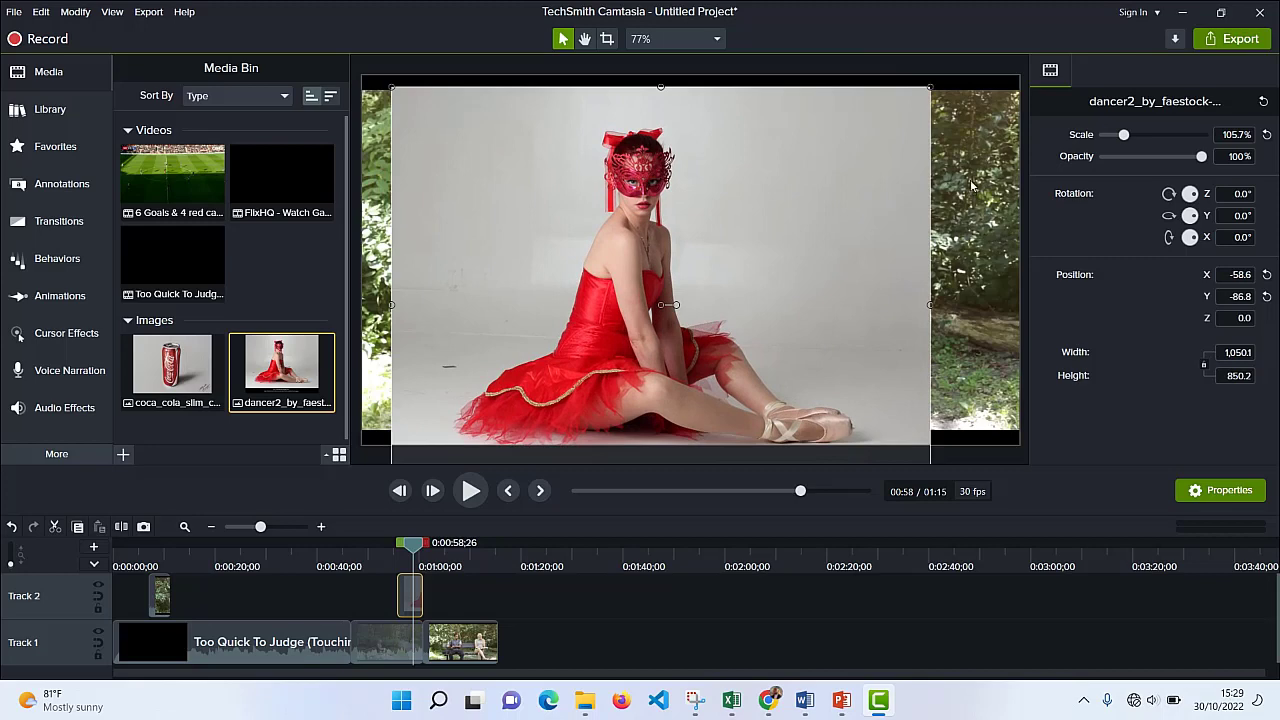
{"action": "left_click_drag", "start_coordinate": [931, 88], "coordinate": [1021, 16]}
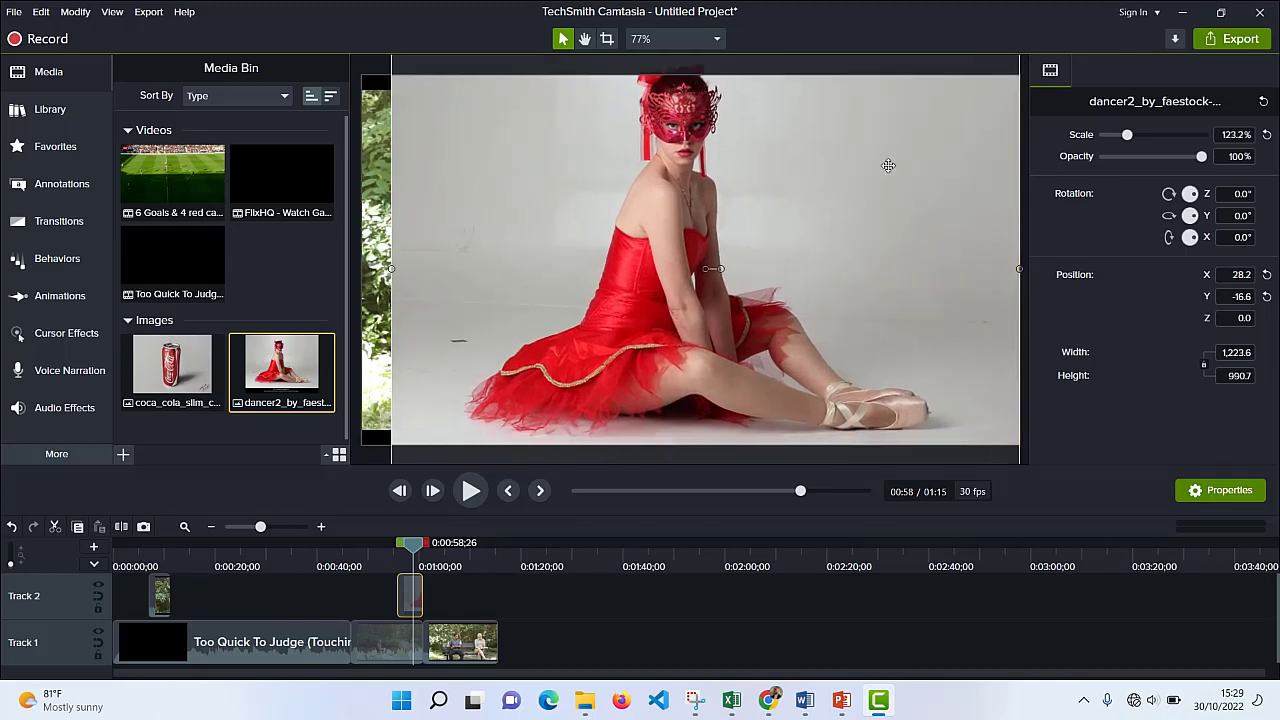
{"action": "left_click_drag", "start_coordinate": [470, 310], "coordinate": [423, 371]}
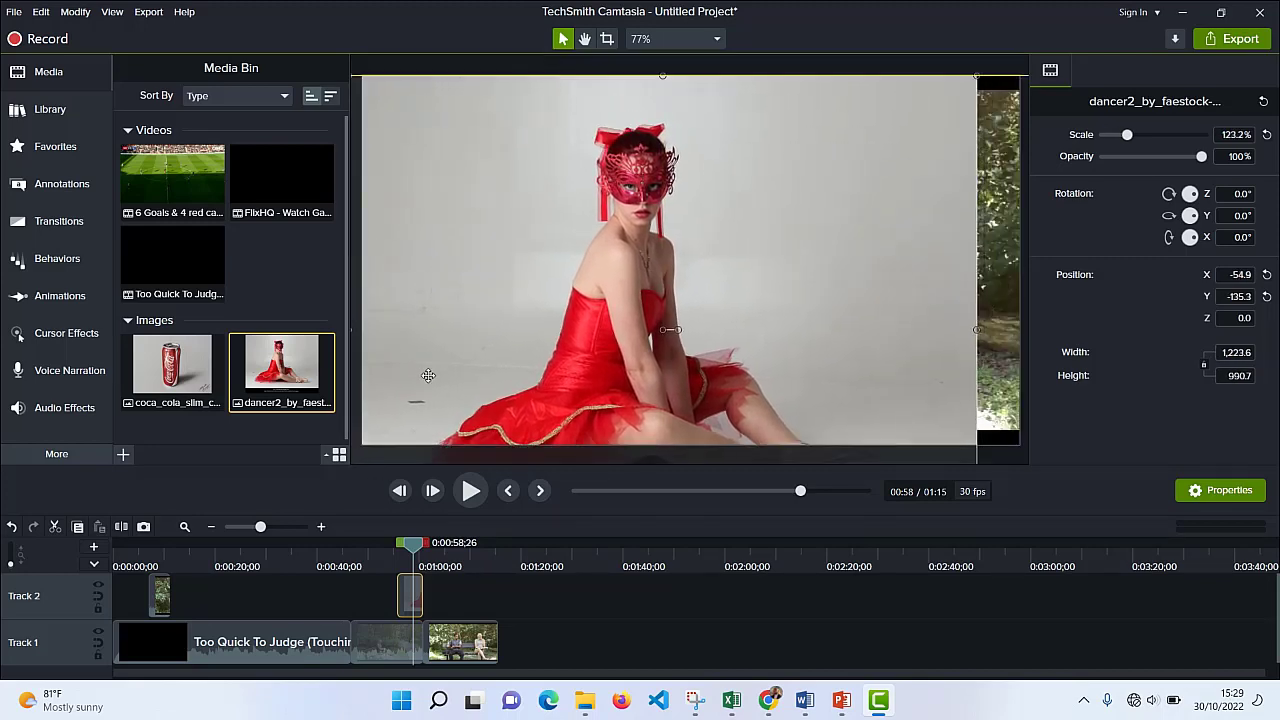
{"action": "left_click_drag", "start_coordinate": [976, 330], "coordinate": [1020, 332]}
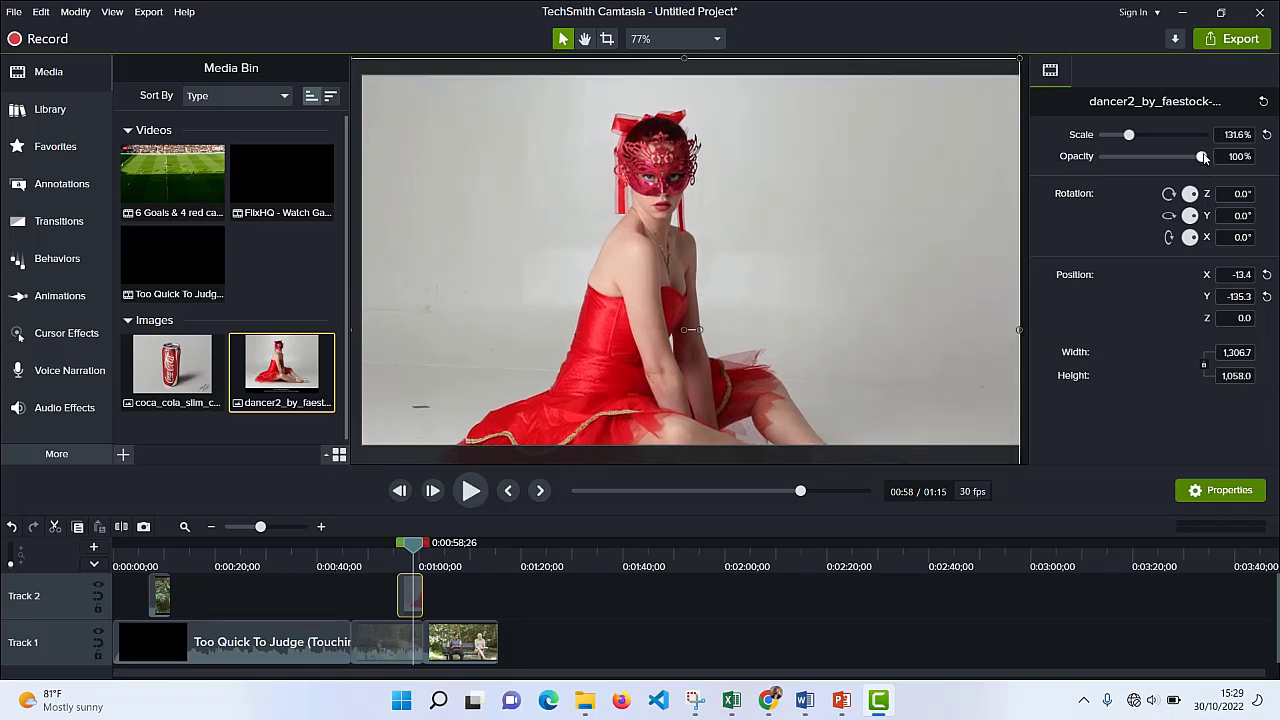
{"action": "left_click_drag", "start_coordinate": [1203, 157], "coordinate": [1172, 158]}
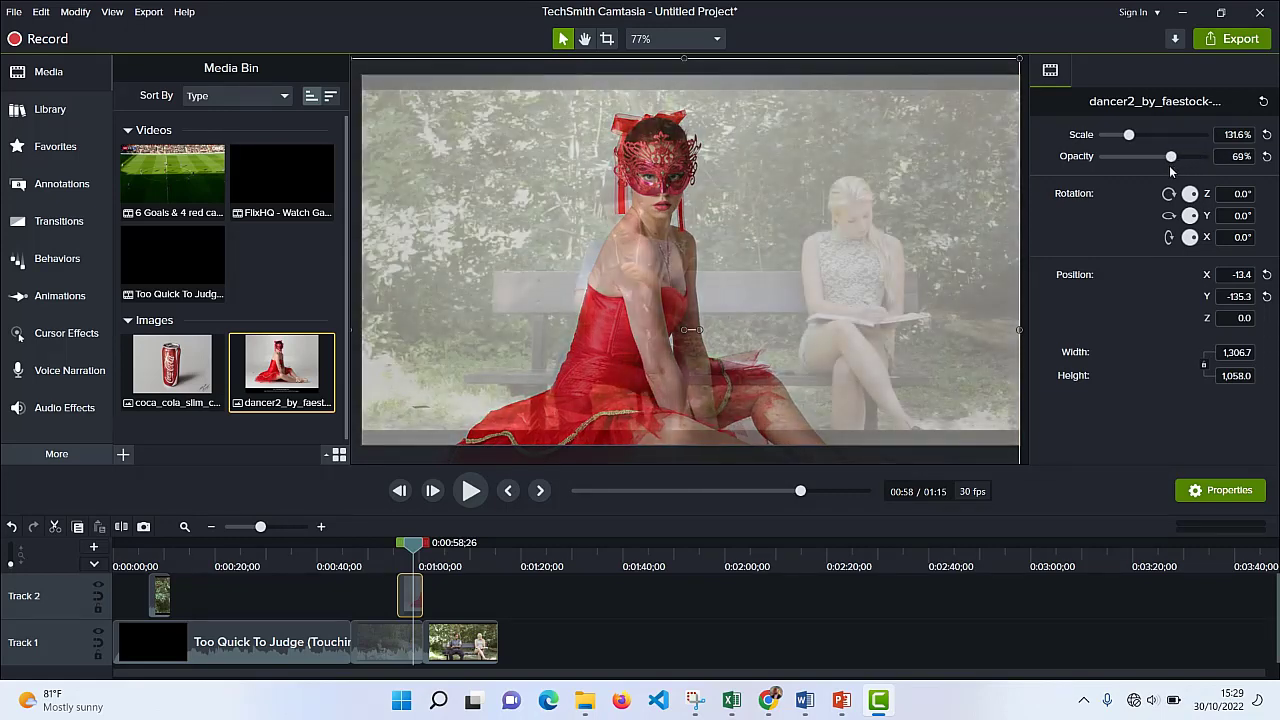
Step: Play back the part of the timeline with the semi-transparent dancer2 image to review its blend with the video
{"action": "left_click_drag", "start_coordinate": [418, 549], "coordinate": [381, 549]}
{"action": "left_click", "coordinate": [469, 491]}
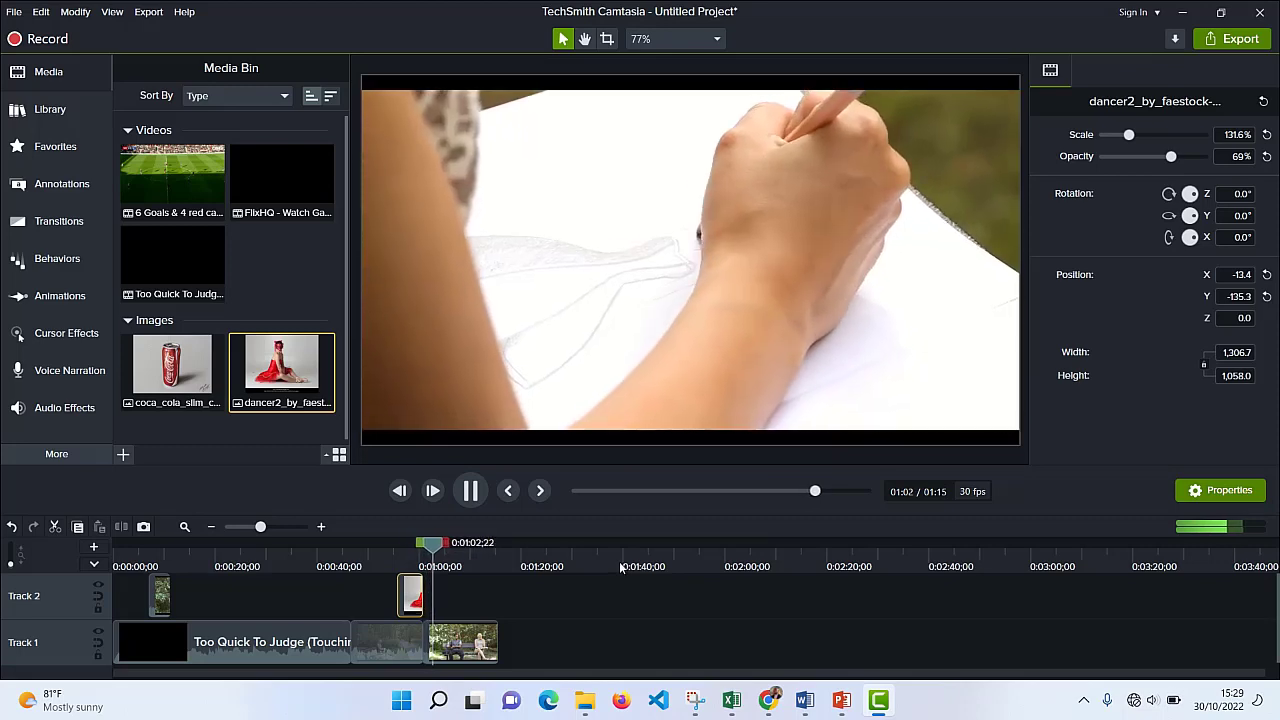
{"action": "left_click", "coordinate": [470, 492]}
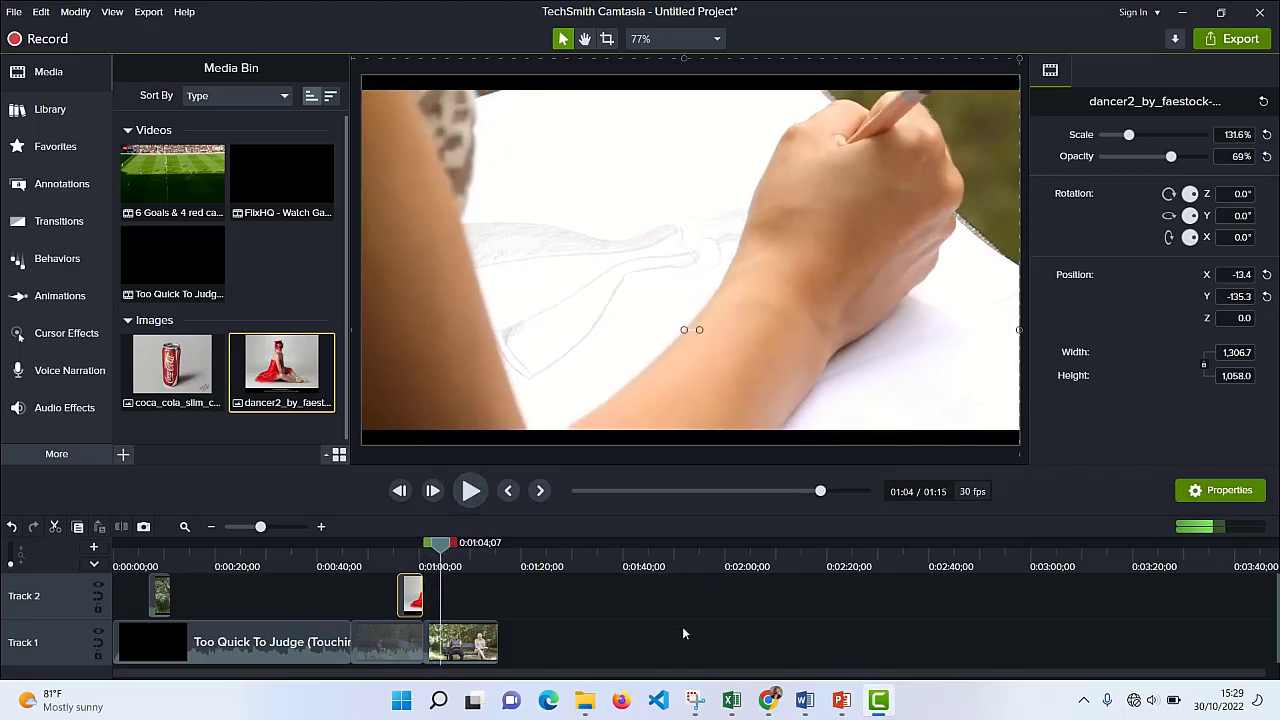
Step: Move the last video clip from Track 1 to Track 2, starting at about 0:00:35 above the first clip
{"action": "left_click", "coordinate": [157, 597]}
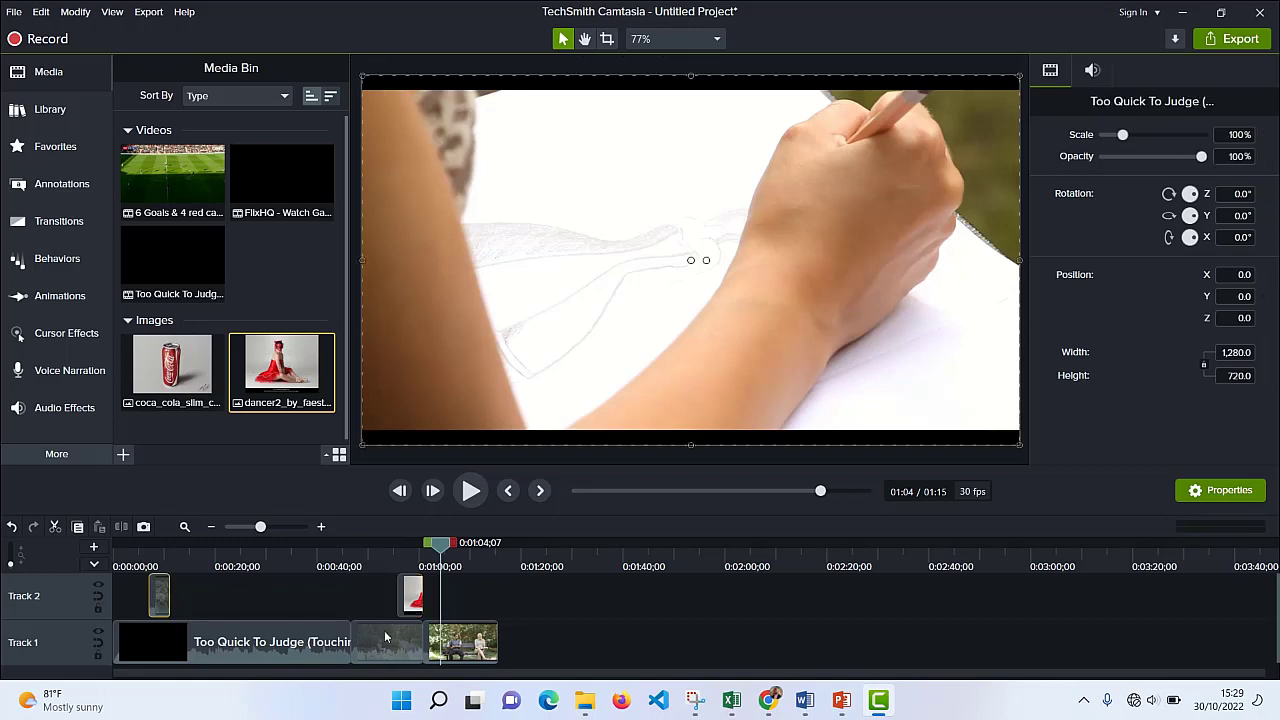
{"action": "left_click", "coordinate": [465, 641]}
{"action": "left_click_drag", "start_coordinate": [470, 640], "coordinate": [335, 581]}
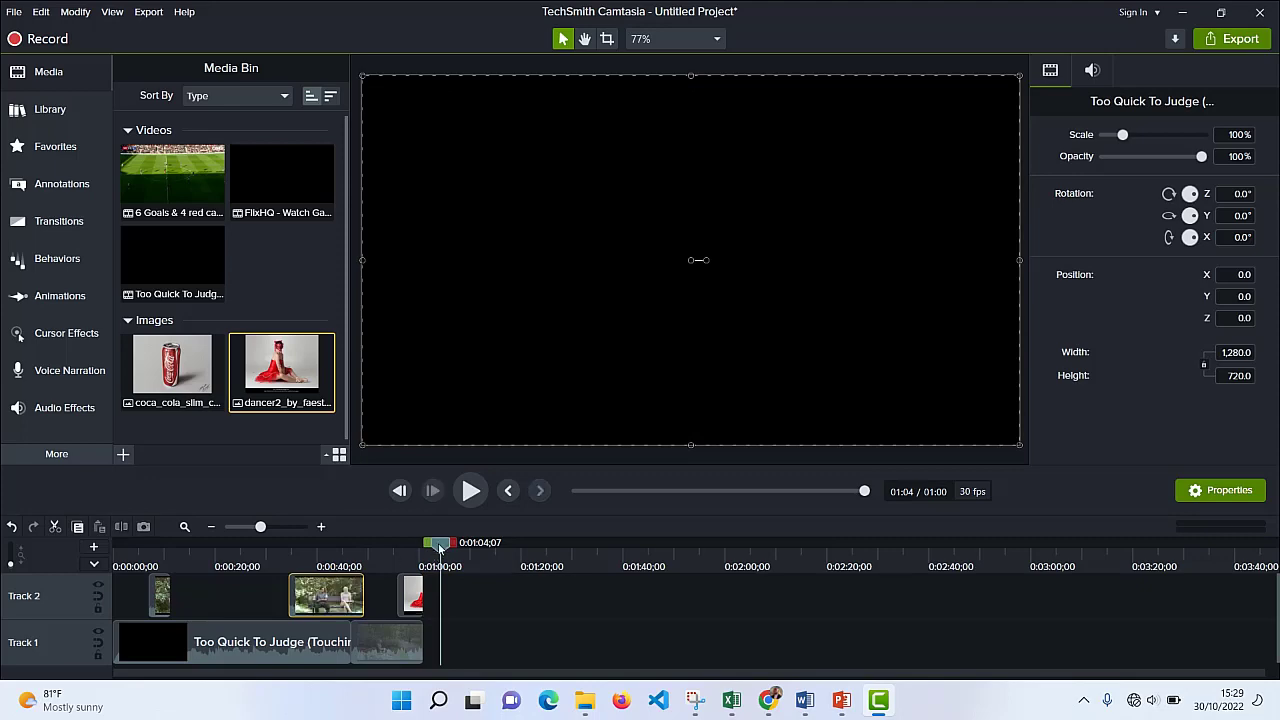
Step: Set the opacity of the video clip at about 0:00:35 on Track 2 to 62%
{"action": "mouse_move", "coordinate": [435, 557]}
{"action": "left_mouse_down"}
{"action": "mouse_move", "coordinate": [287, 570]}
{"action": "mouse_move", "coordinate": [280, 558]}
{"action": "mouse_move", "coordinate": [301, 558]}
{"action": "mouse_move", "coordinate": [285, 558]}
{"action": "left_mouse_up"}
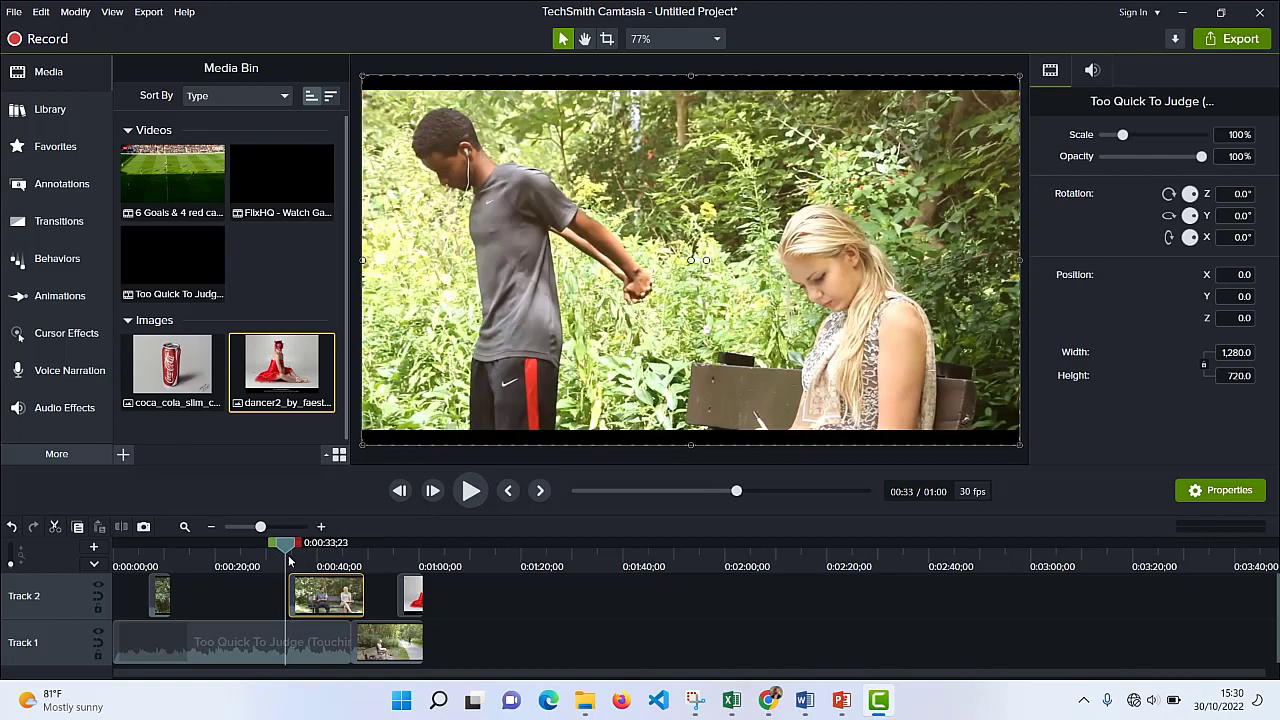
{"action": "left_click", "coordinate": [338, 601]}
{"action": "left_click_drag", "start_coordinate": [291, 552], "coordinate": [303, 556]}
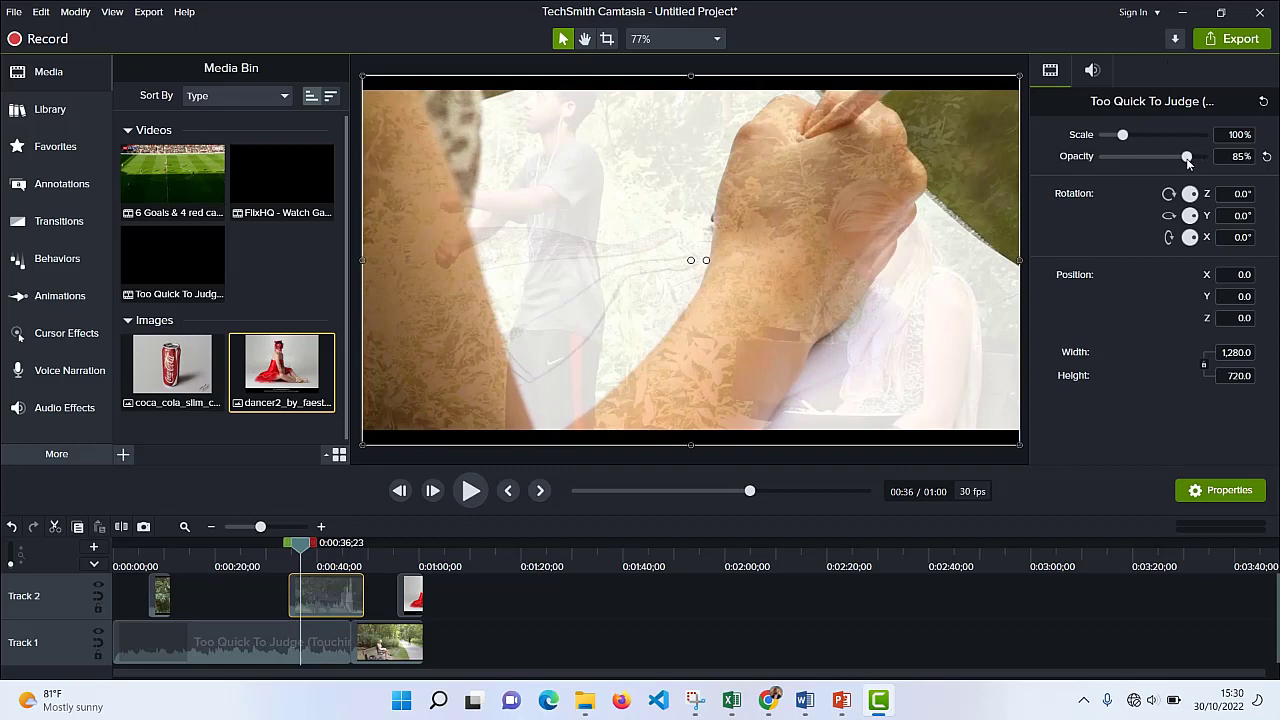
{"action": "left_click_drag", "start_coordinate": [1188, 162], "coordinate": [1170, 163]}
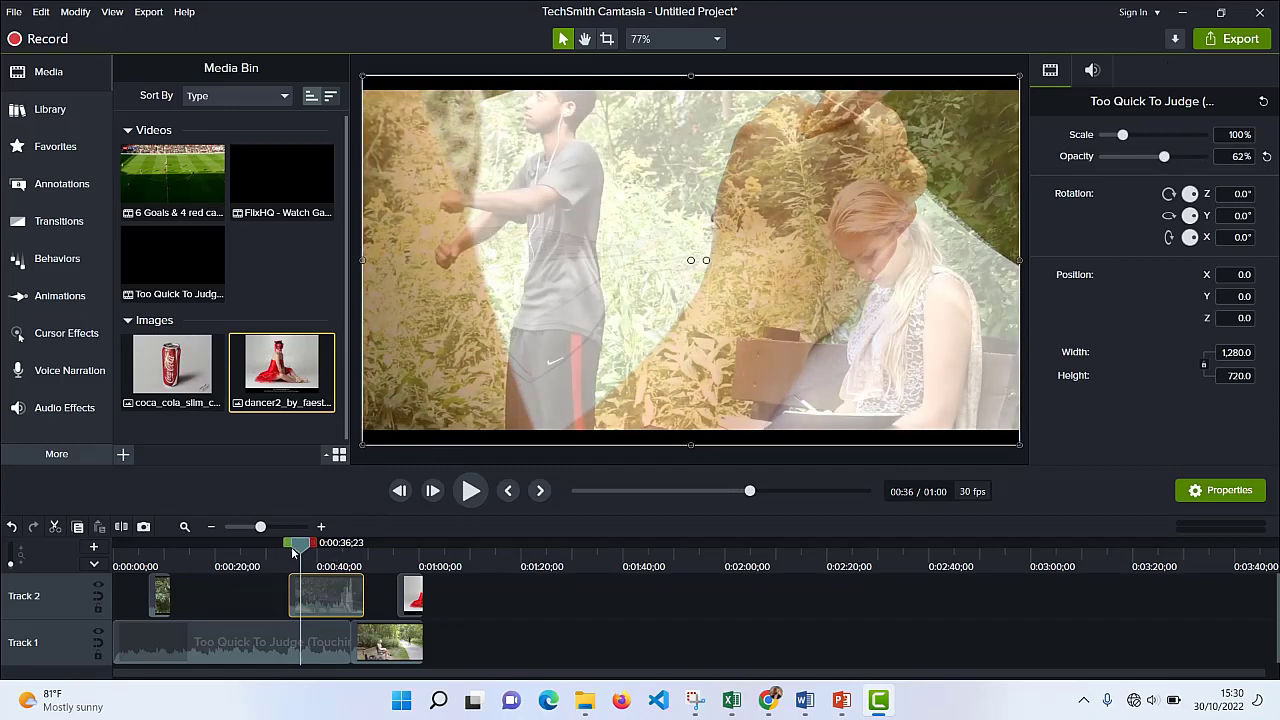
Step: Play back the timeline from 0:00:31;24 to review the semi-transparent clip overlapping the Track 1 video
{"action": "left_click_drag", "start_coordinate": [300, 549], "coordinate": [275, 547]}
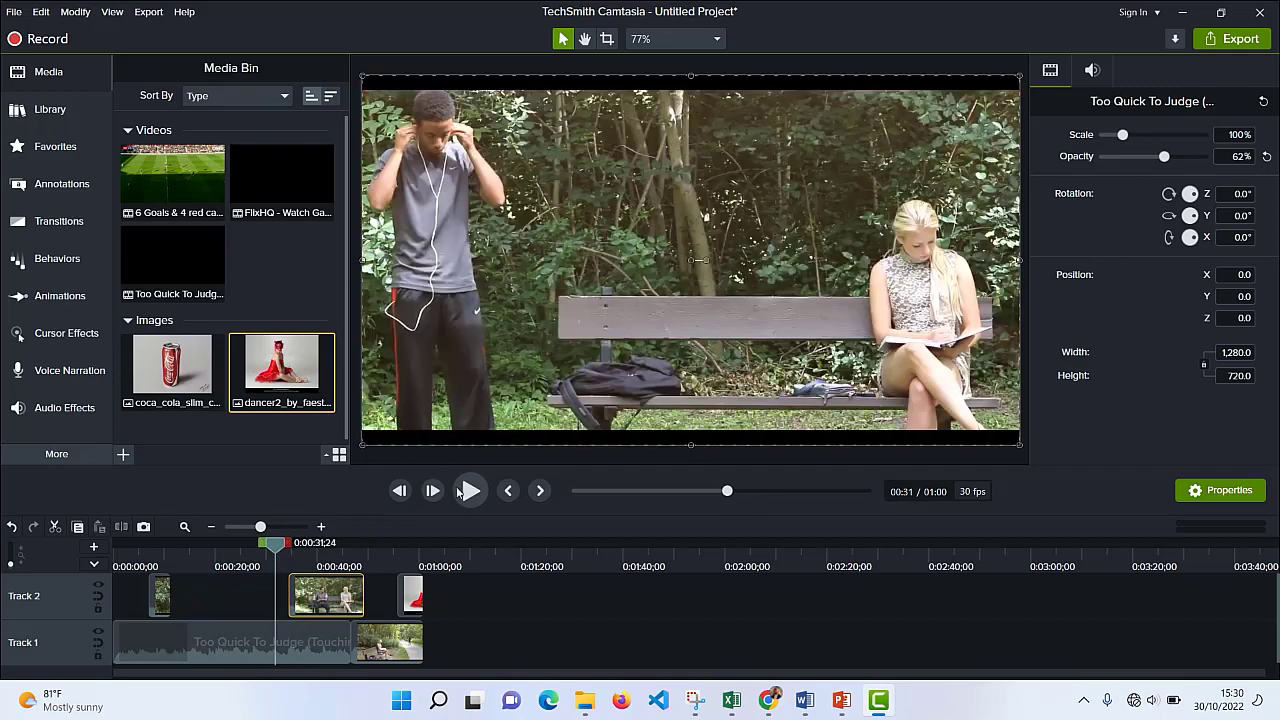
{"action": "left_click", "coordinate": [469, 490]}
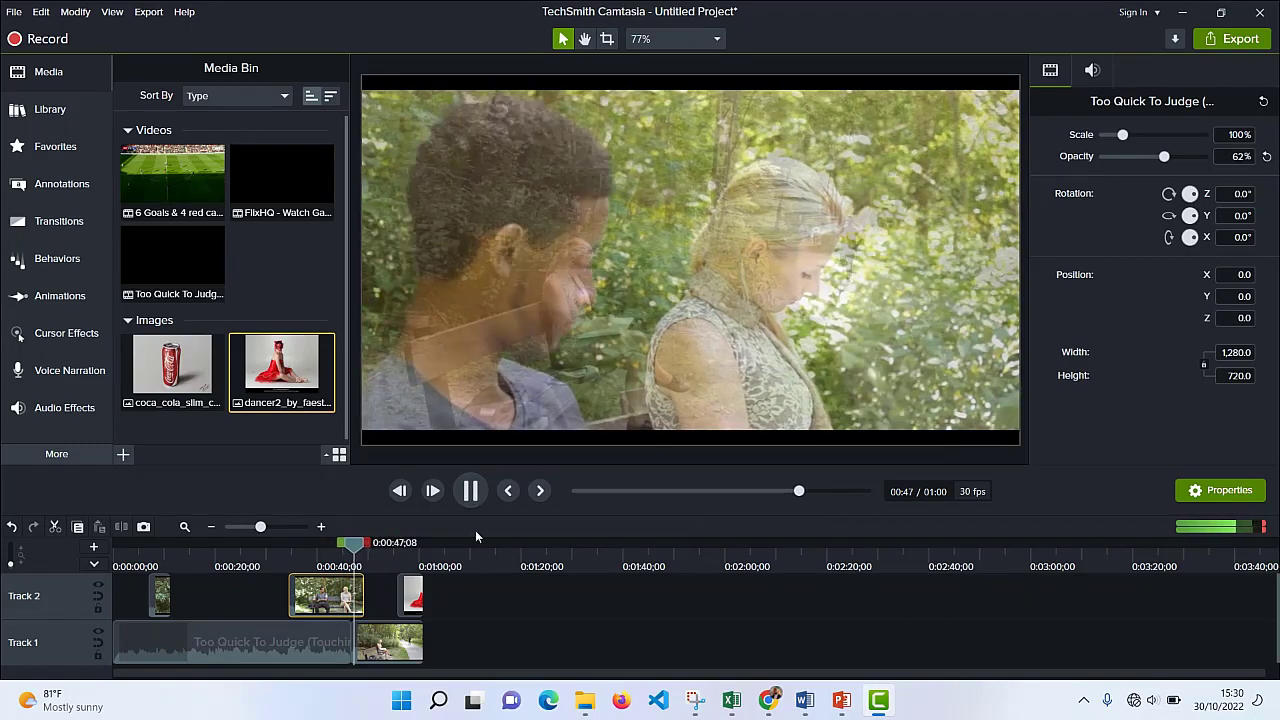
{"action": "left_click", "coordinate": [470, 490]}
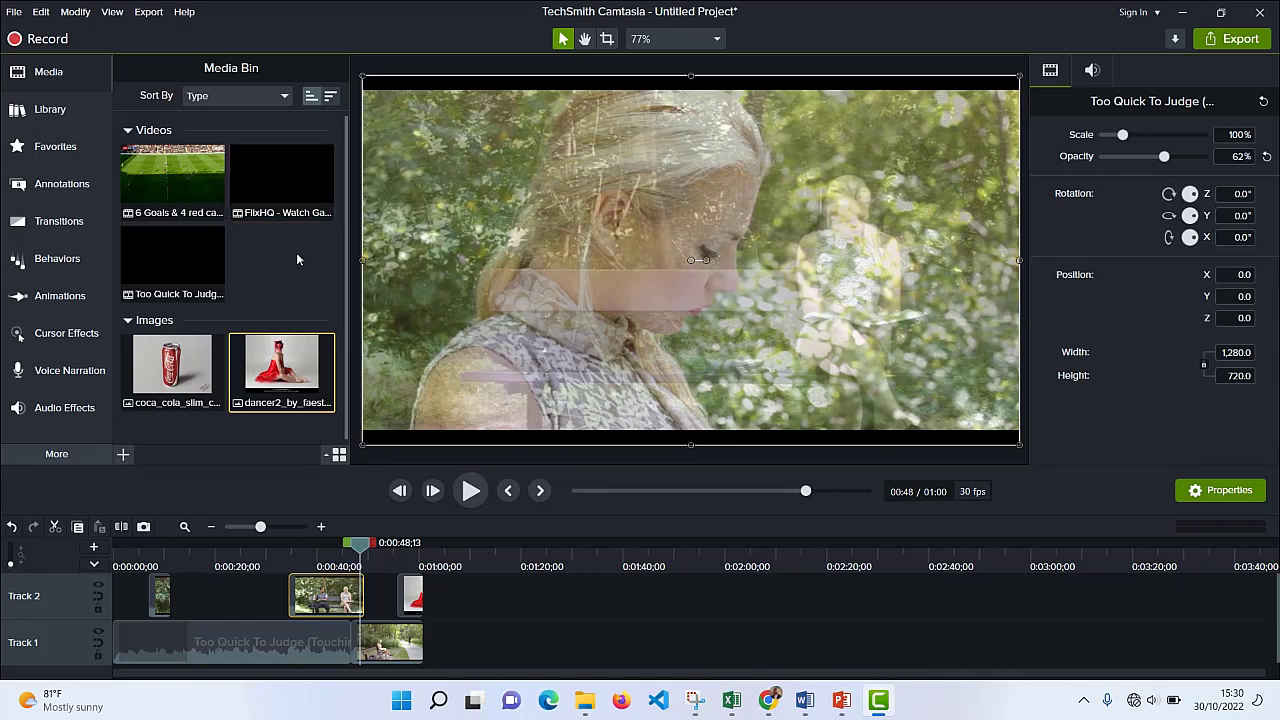
Step: Move the semi-transparent video clip along Track 2 to start at about 0:01:23, clear of the other clips
{"action": "left_click", "coordinate": [308, 639]}
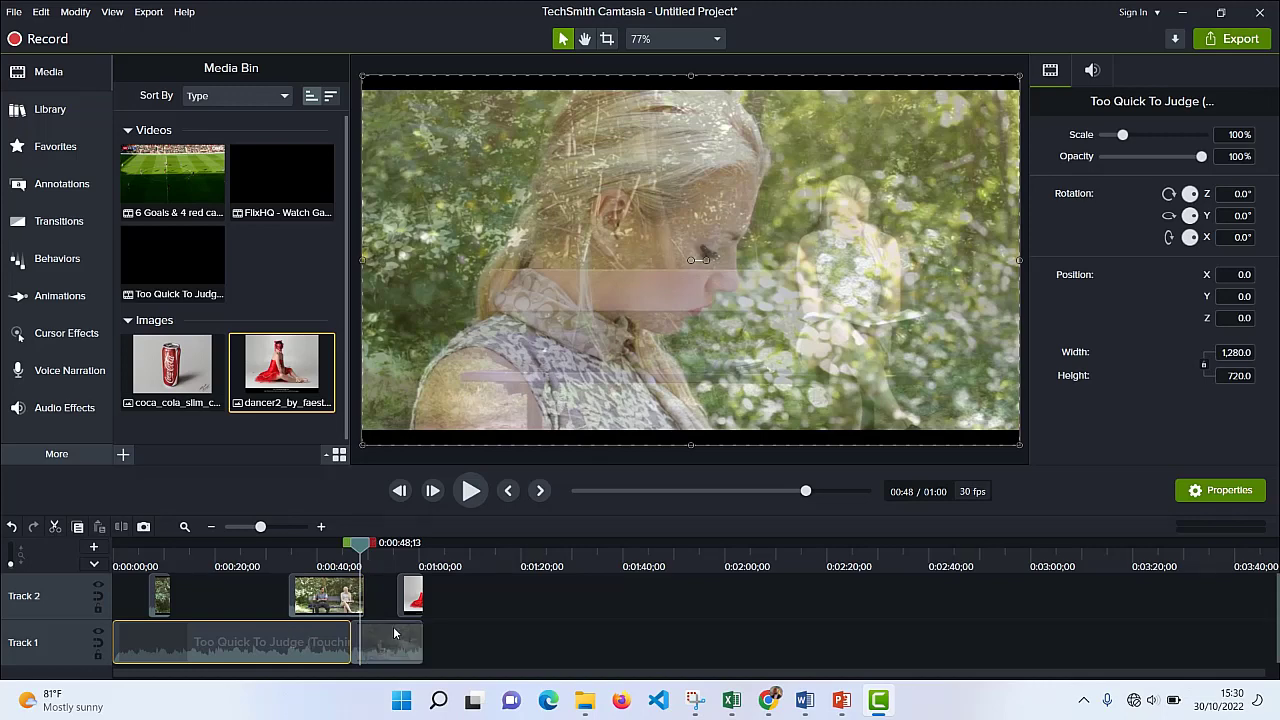
{"action": "left_click", "coordinate": [319, 601]}
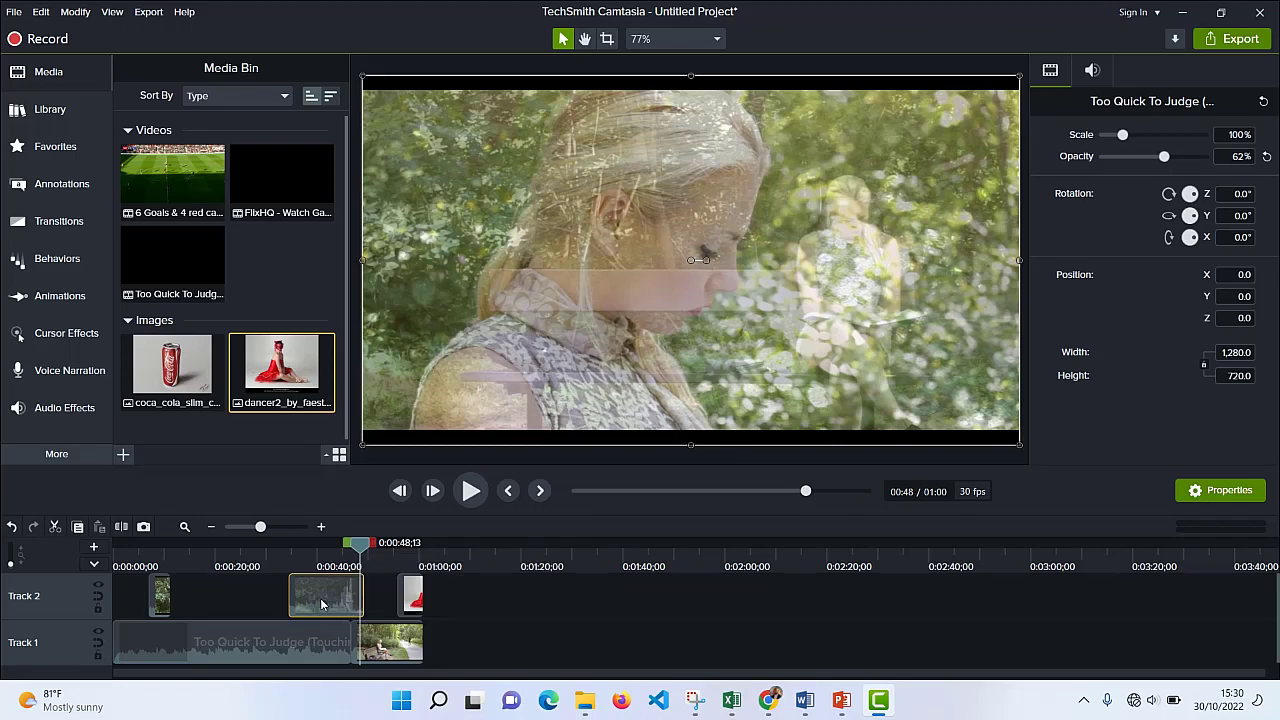
{"action": "left_click_drag", "start_coordinate": [578, 616], "coordinate": [592, 611]}
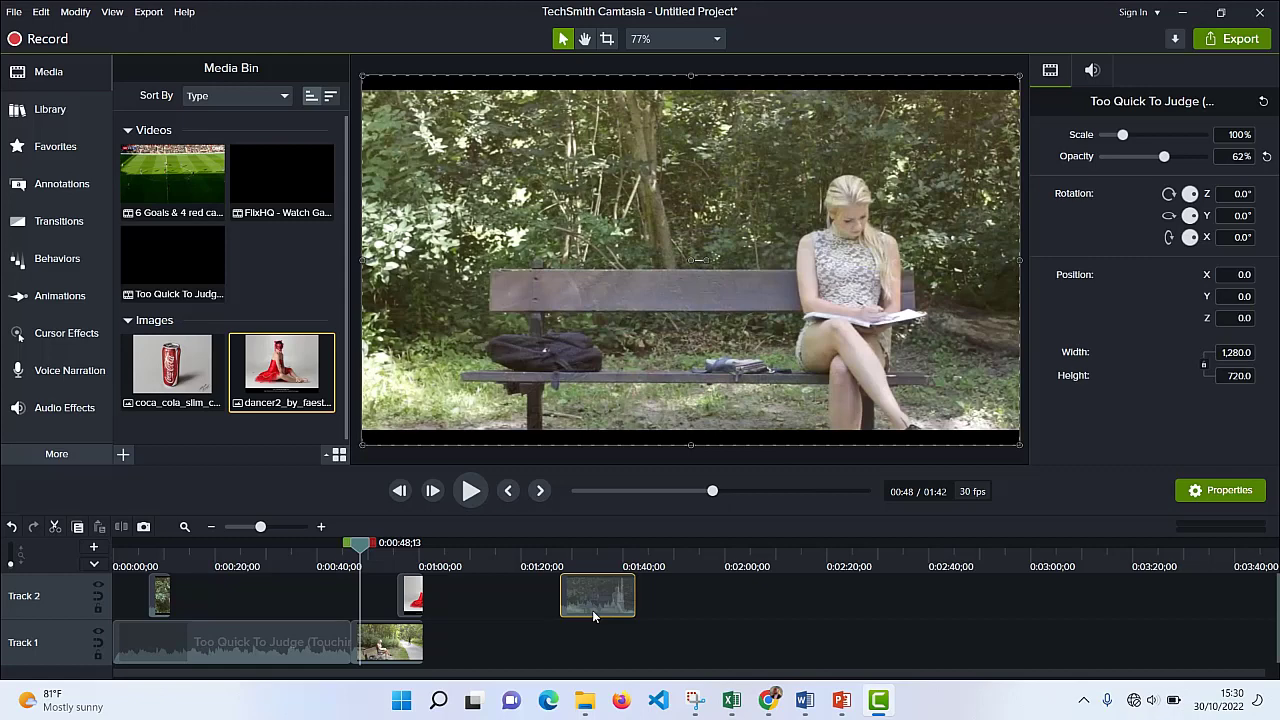
{"action": "left_click_drag", "start_coordinate": [593, 613], "coordinate": [577, 605]}
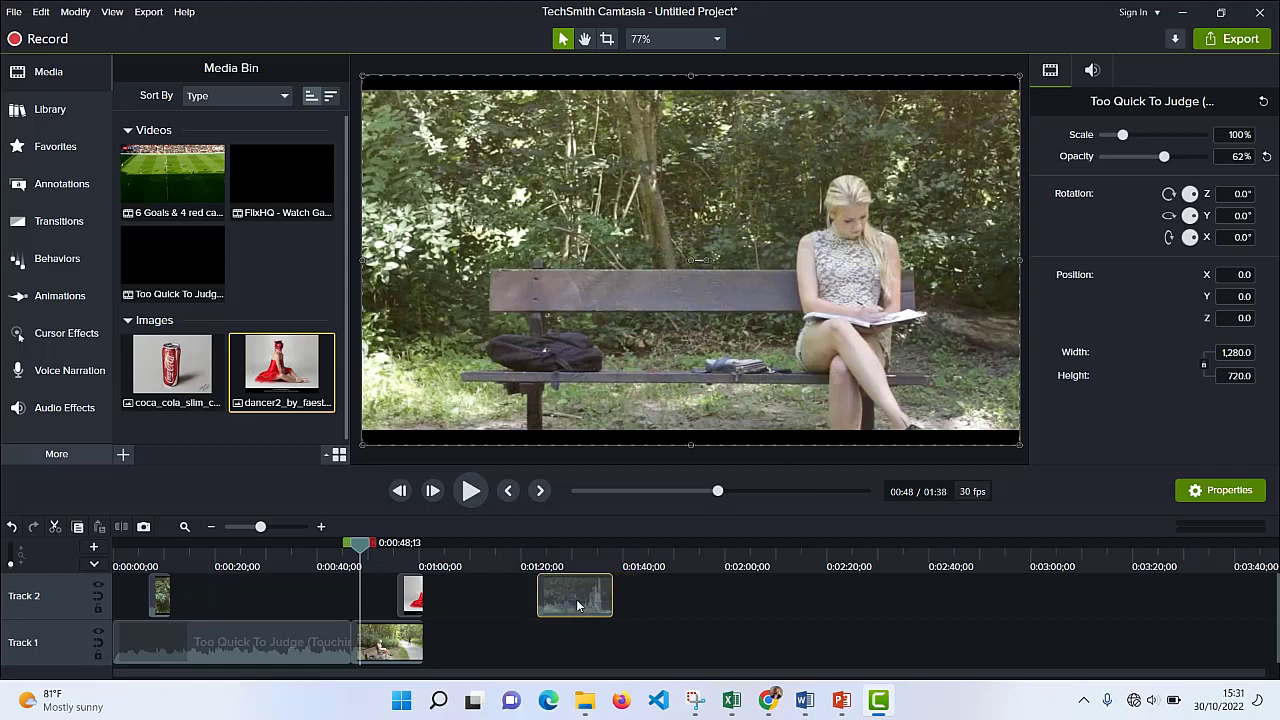
Step: Silence the audio of the last clip on Track 2 and play it back from 0:01:20;06 to check it
{"action": "left_click_drag", "start_coordinate": [363, 548], "coordinate": [522, 568]}
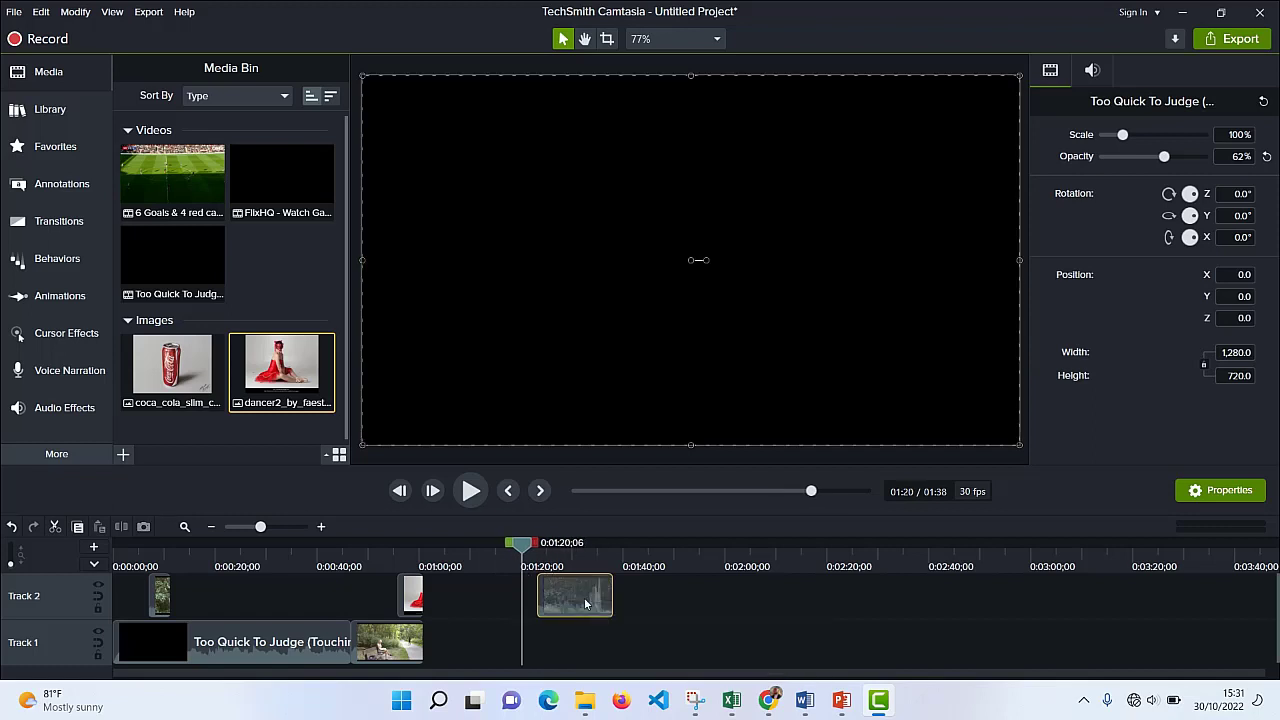
{"action": "right_click", "coordinate": [587, 603]}
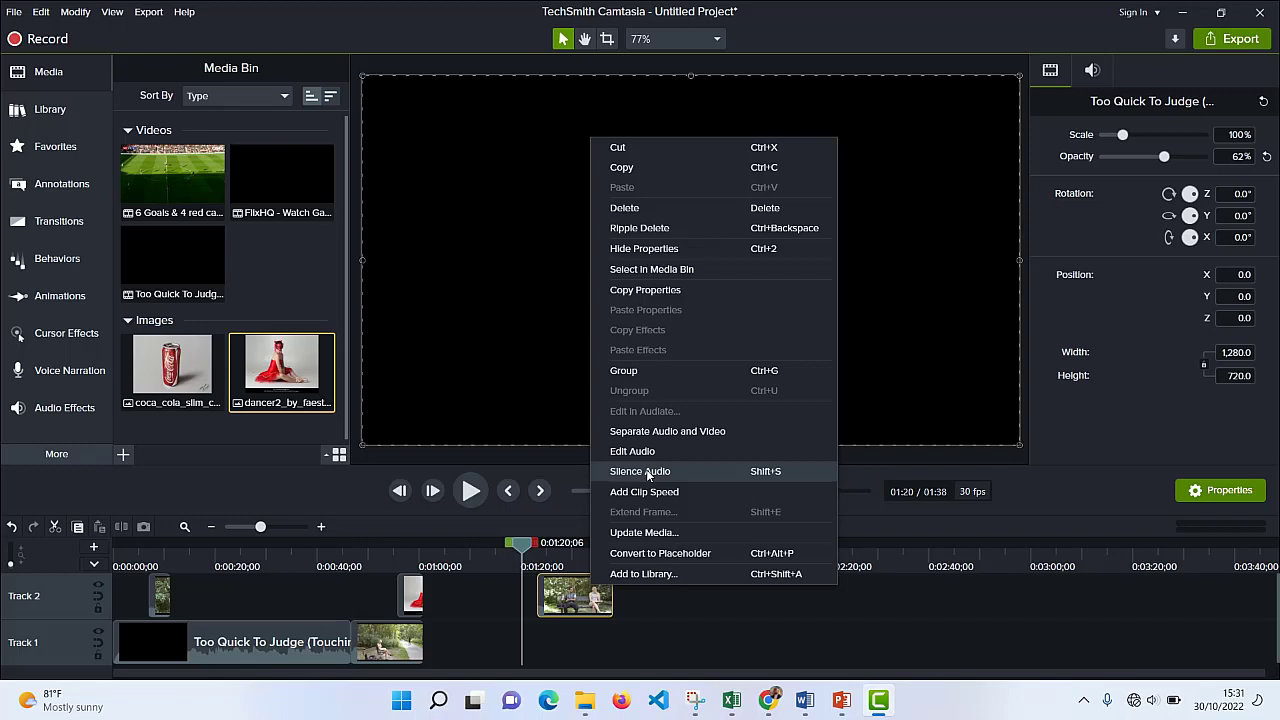
{"action": "left_click", "coordinate": [646, 469]}
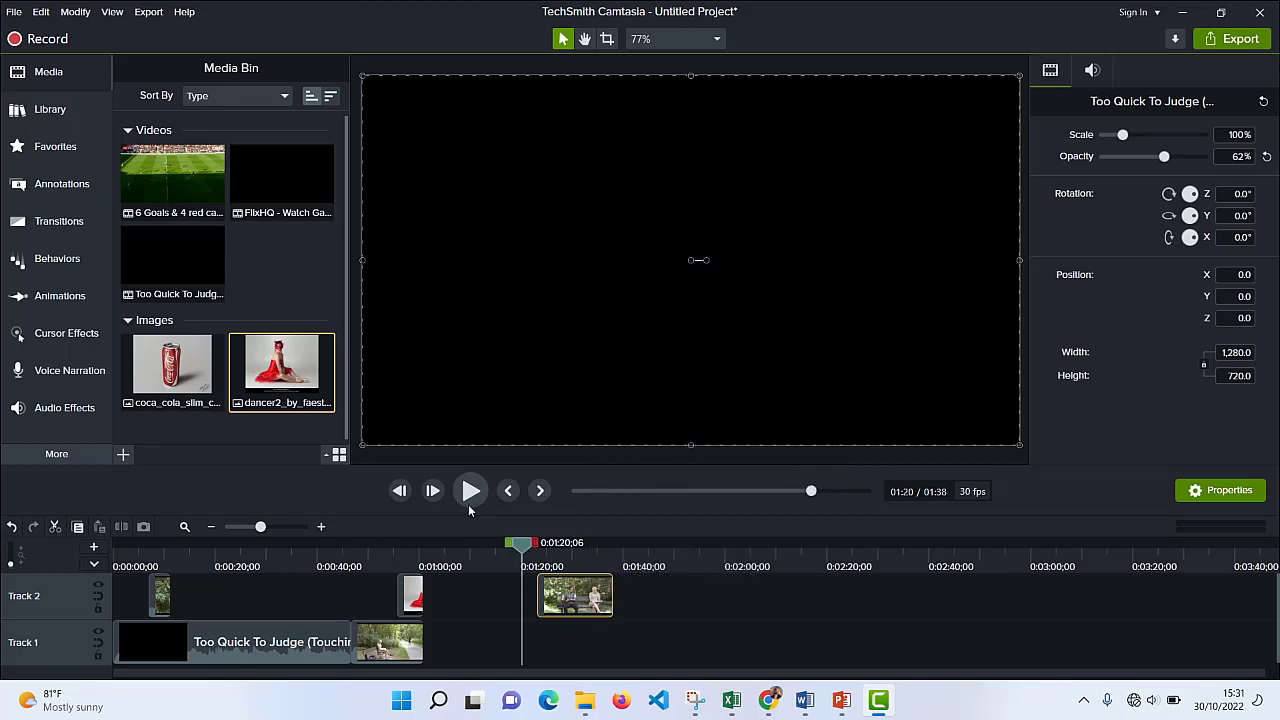
{"action": "left_click", "coordinate": [469, 506]}
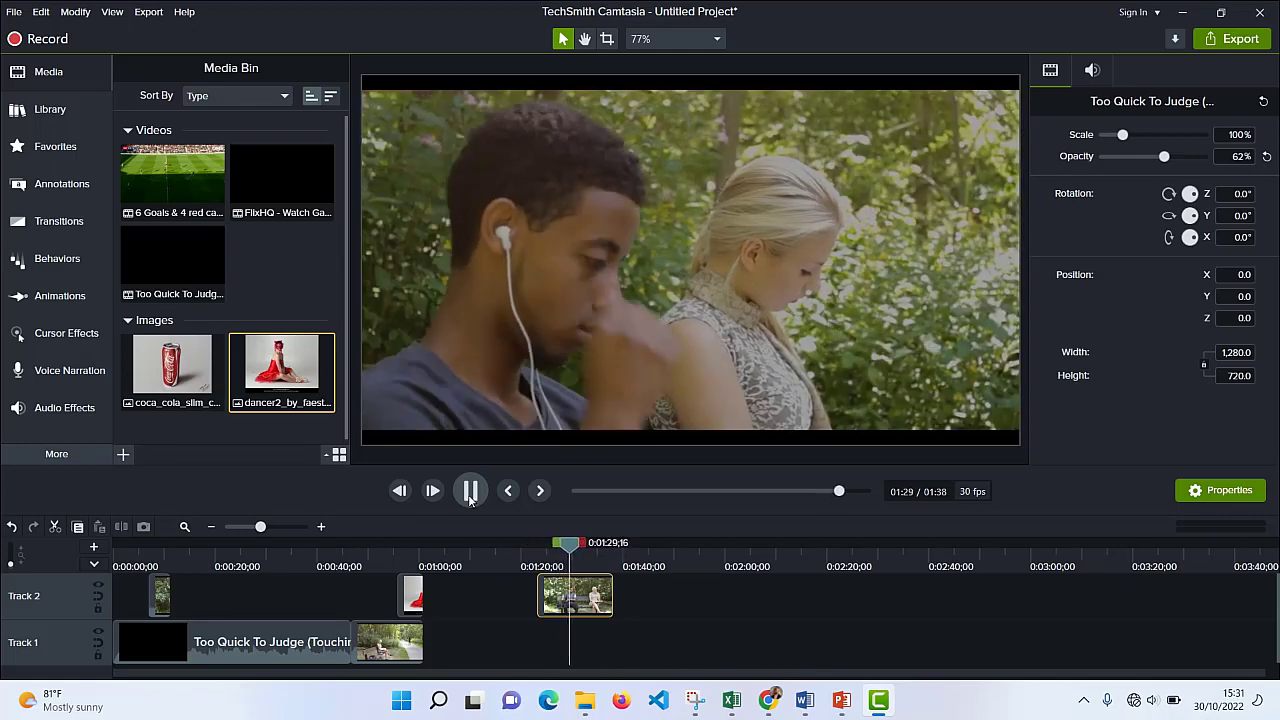
{"action": "left_click", "coordinate": [470, 490]}
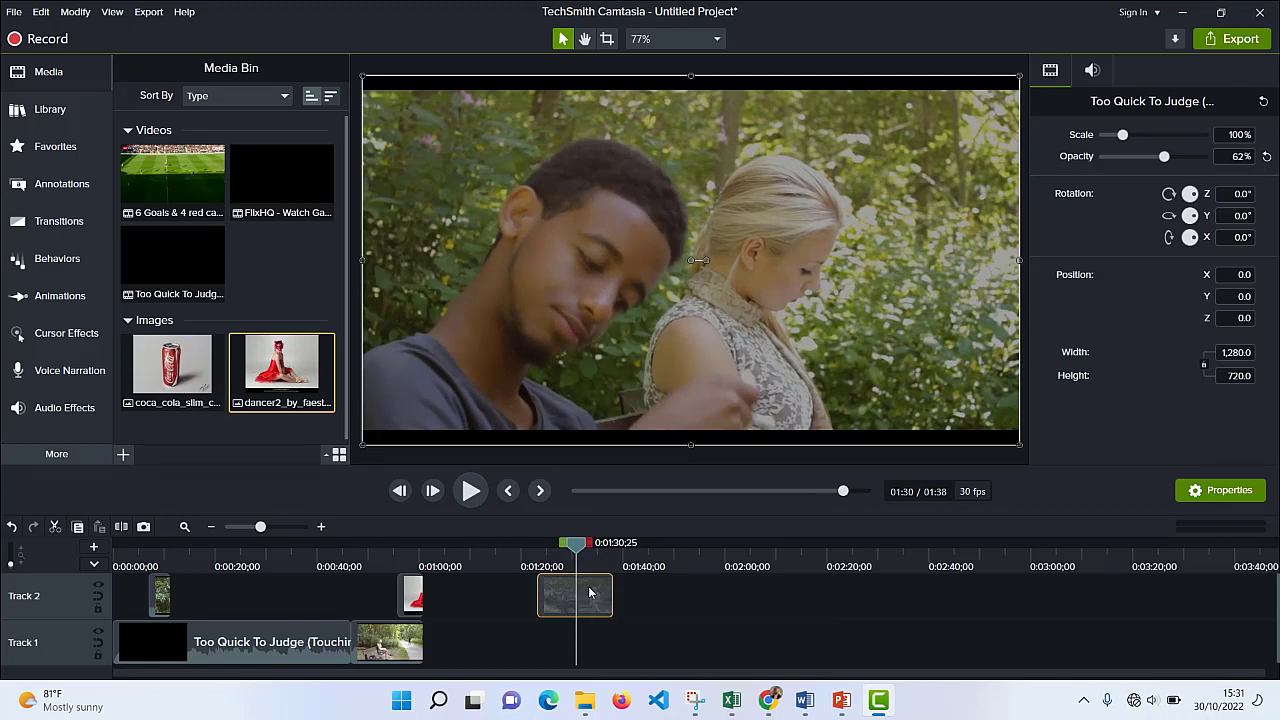
Step: Separate the audio and video of the last clip on Track 2
{"action": "right_click", "coordinate": [592, 592]}
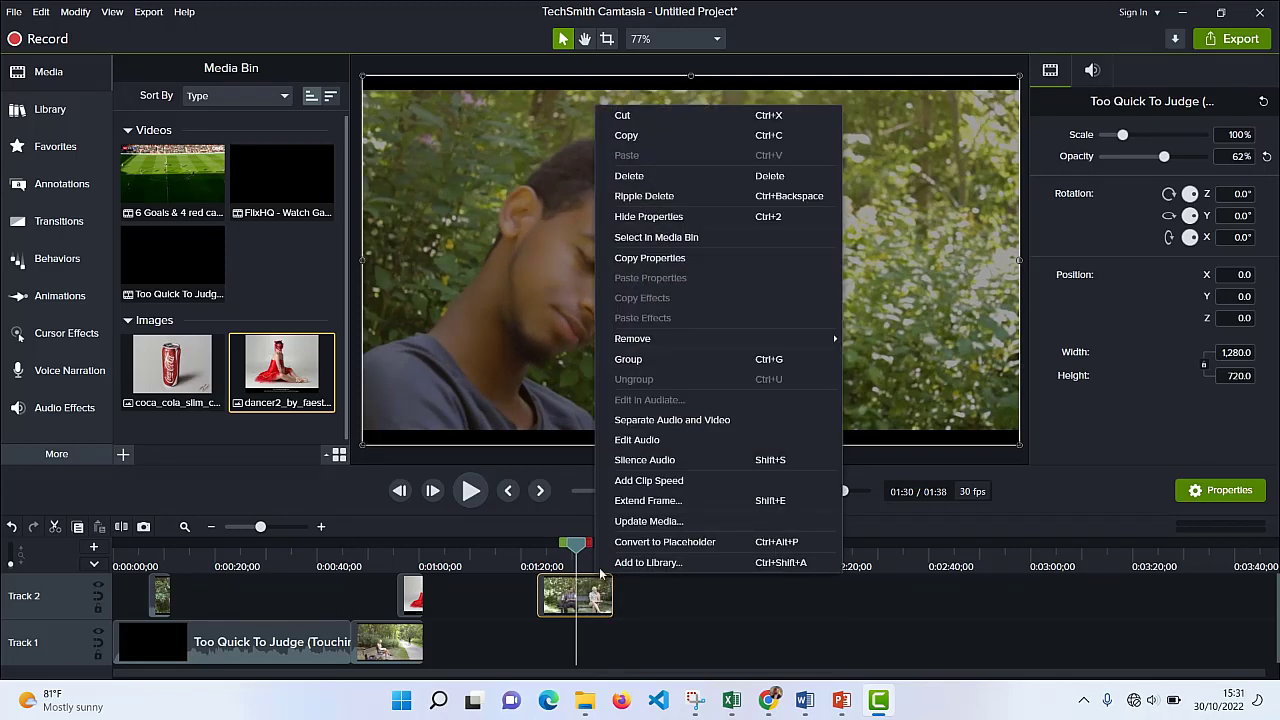
{"action": "left_click", "coordinate": [667, 422]}
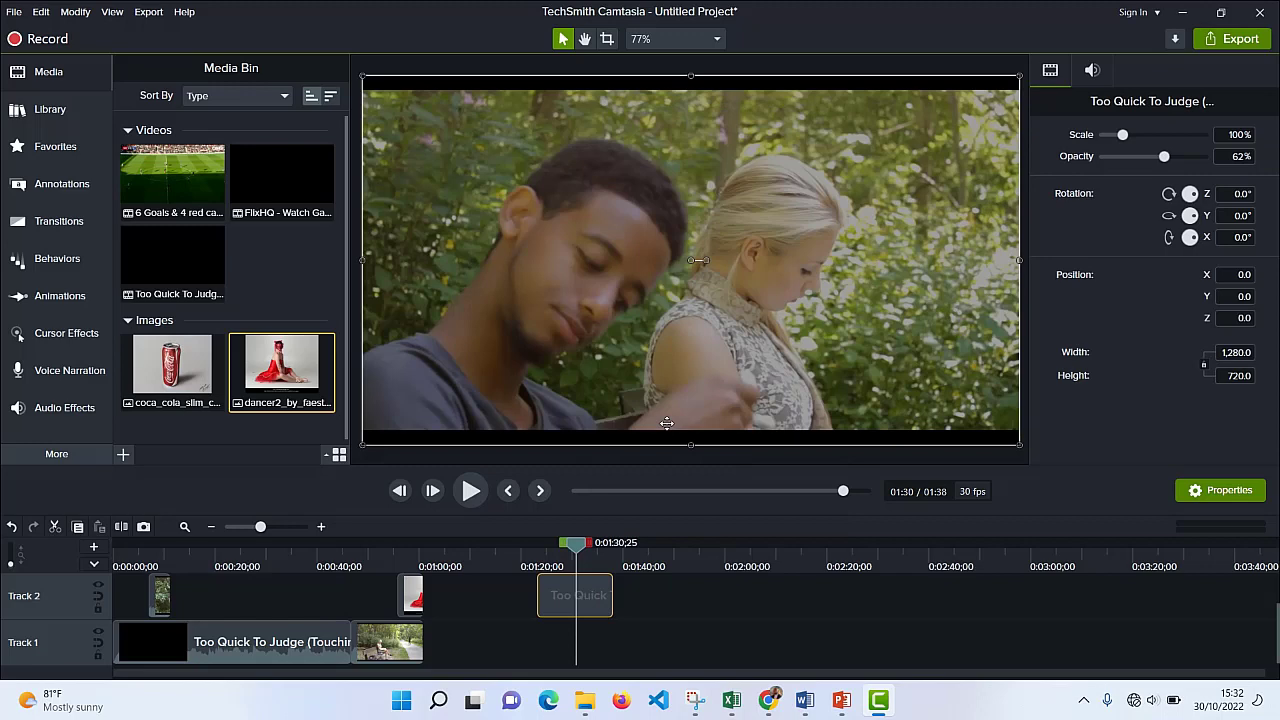
{"action": "right_click", "coordinate": [598, 605]}
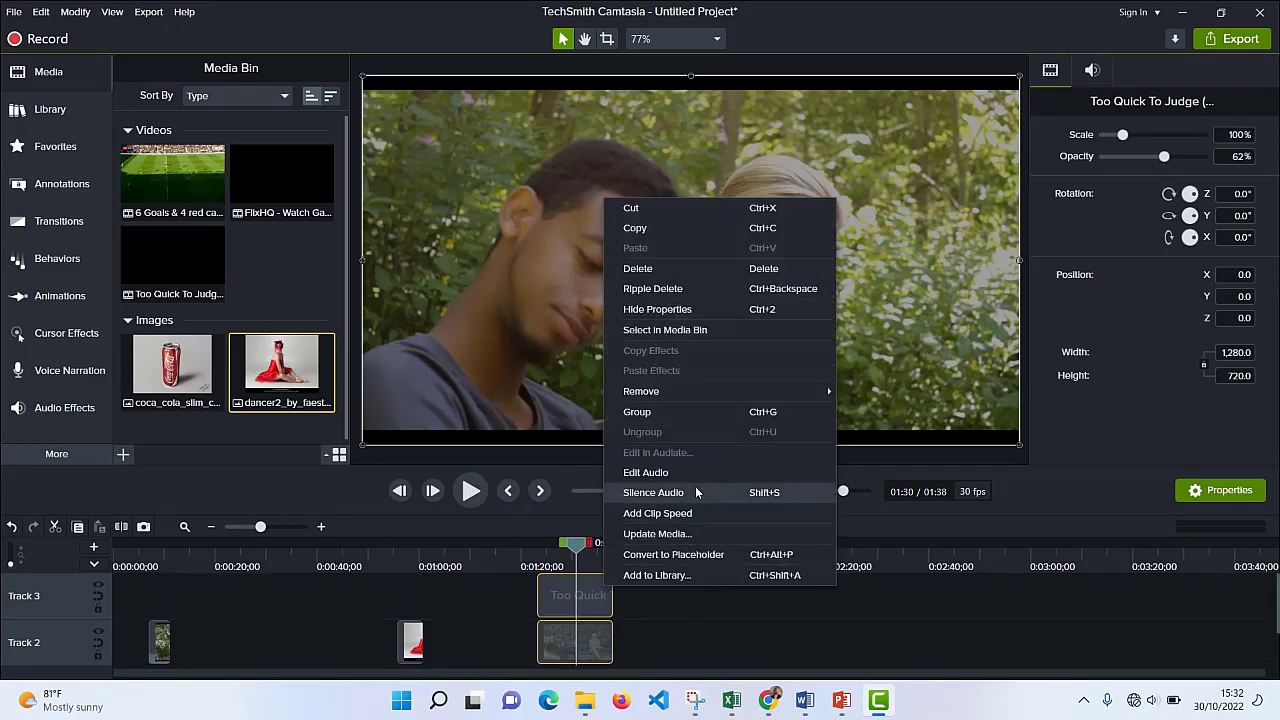
{"action": "left_click", "coordinate": [650, 612]}
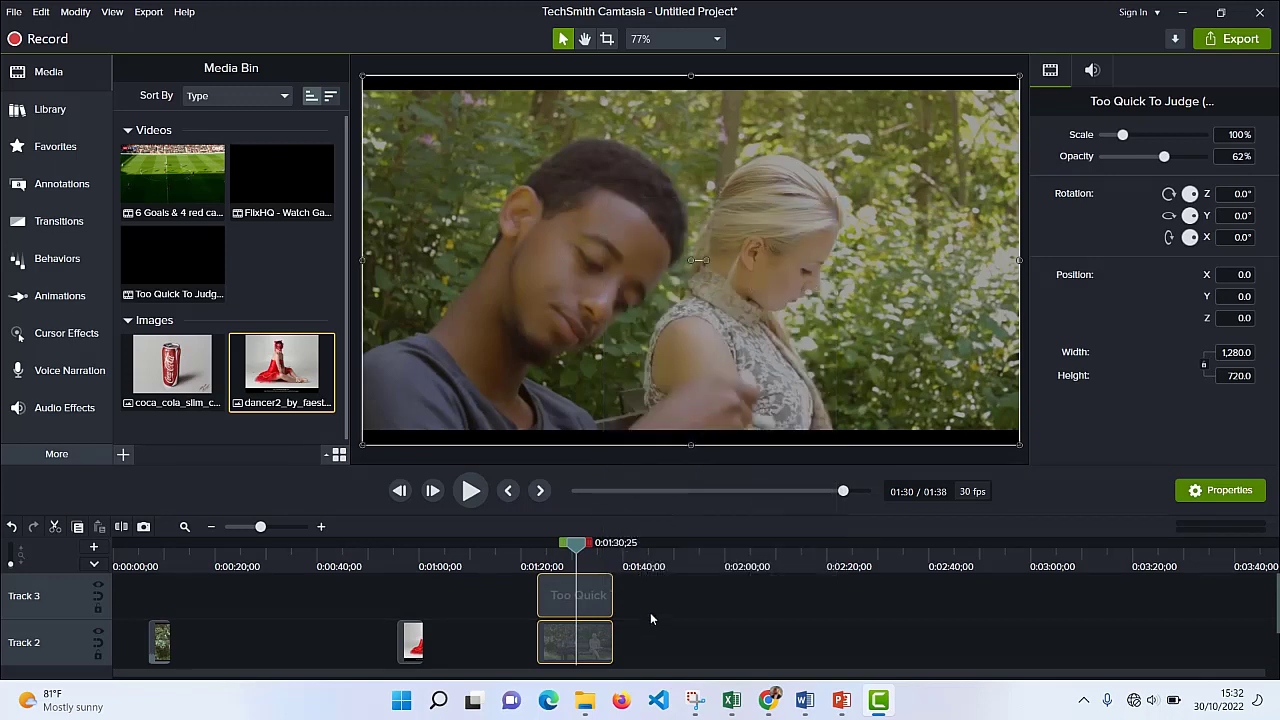
{"action": "left_click", "coordinate": [649, 612]}
Step: Move the separated audio clip on Track 3 to 0:01:51;13, away from its video, and delete it
{"action": "left_click", "coordinate": [584, 607]}
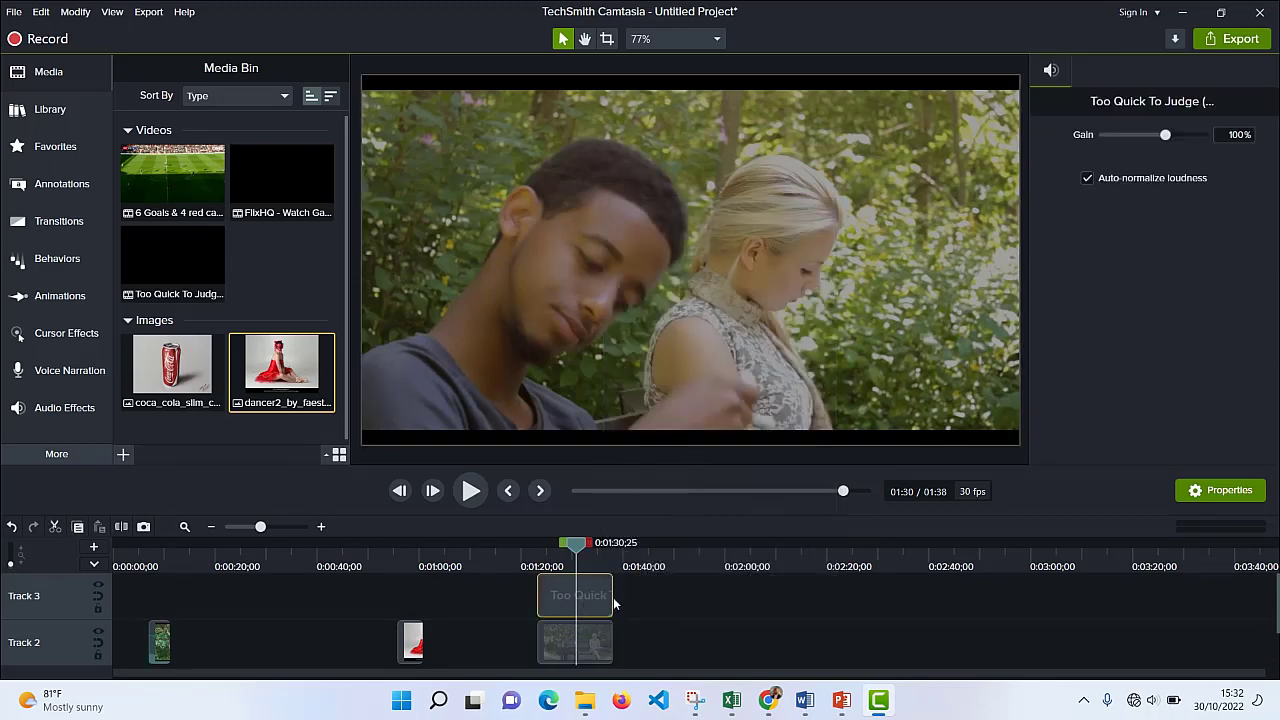
{"action": "left_click_drag", "start_coordinate": [598, 598], "coordinate": [741, 610]}
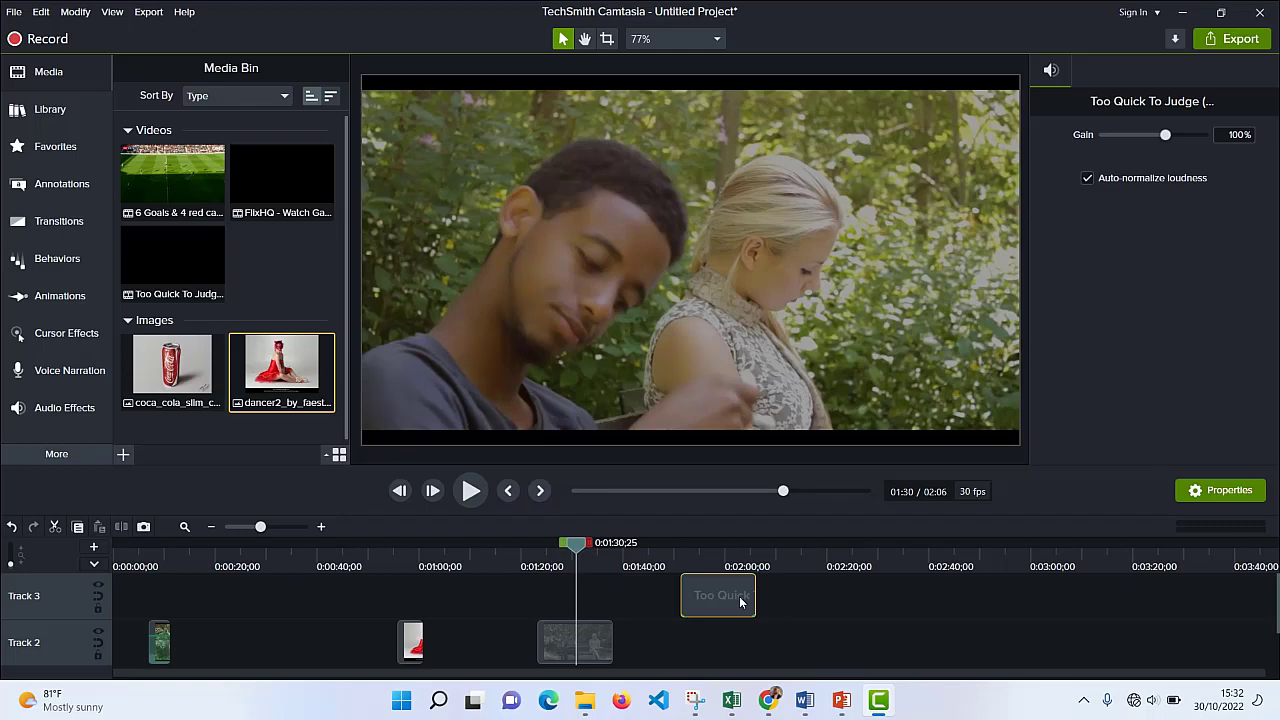
{"action": "scroll", "coordinate": [750, 606], "scroll_direction": "down", "scroll_amount": 1}
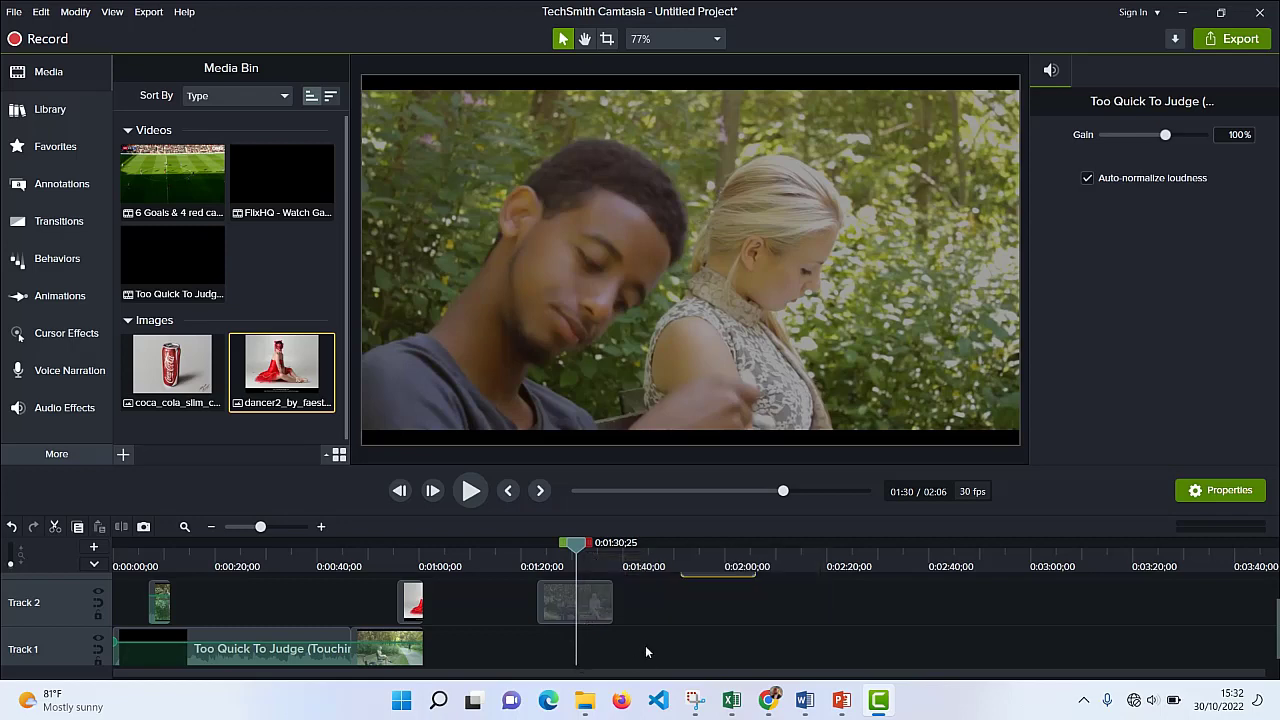
{"action": "scroll", "coordinate": [645, 645], "scroll_direction": "up", "scroll_amount": 1}
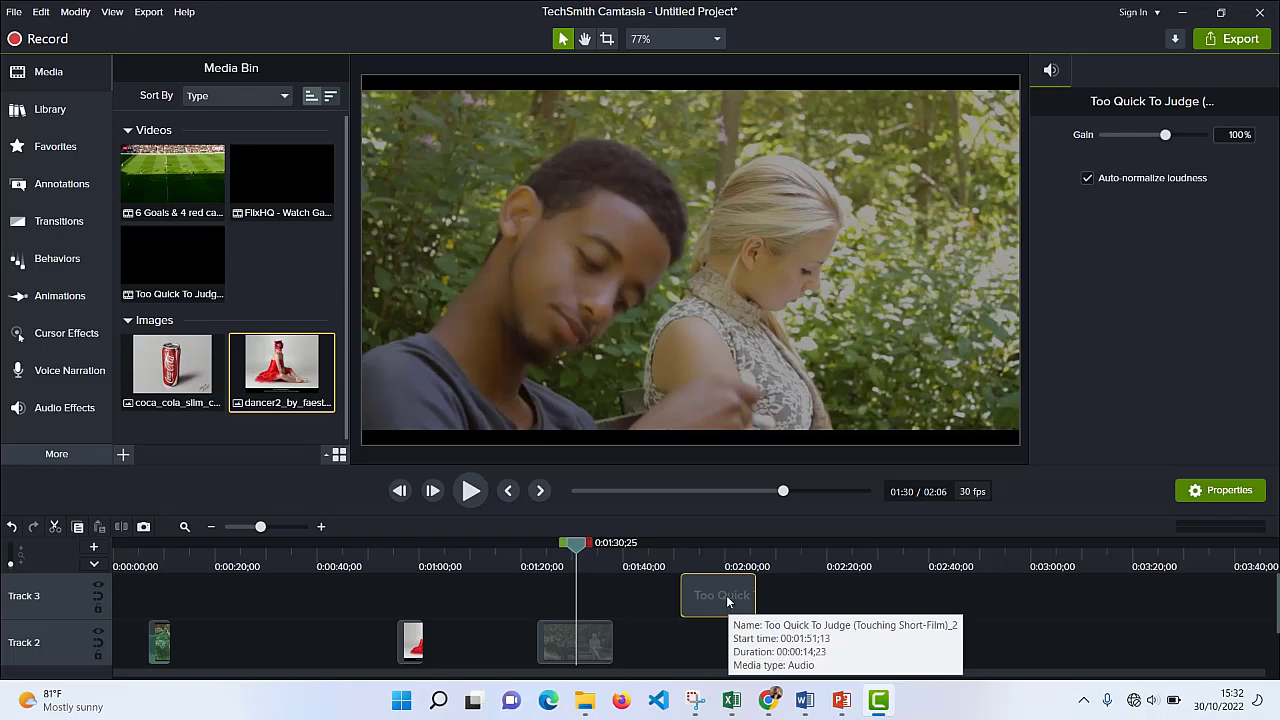
{"action": "key", "text": "Delete"}
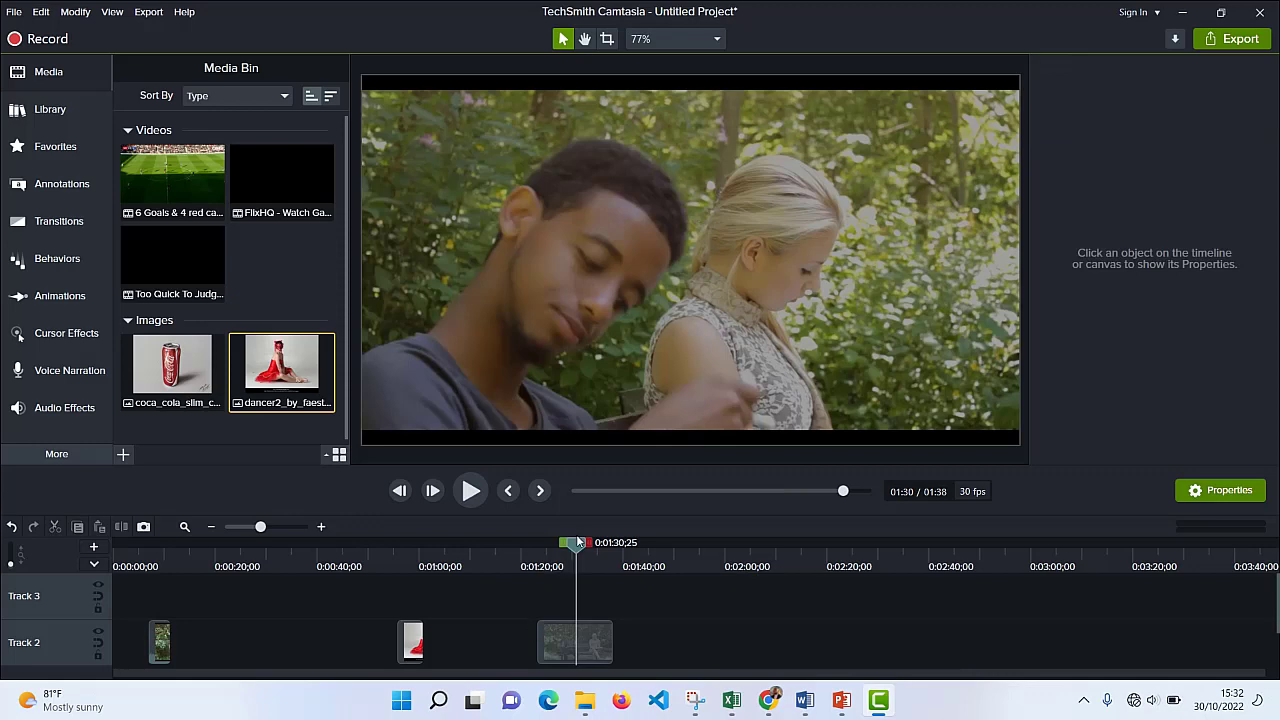
Step: Add the flagpole-01 icon from the library's Social Media icons to Track 3 at about 0:01:30, above the last Track 2 clip
{"action": "left_click_drag", "start_coordinate": [580, 542], "coordinate": [541, 542]}
{"action": "left_click", "coordinate": [566, 650]}
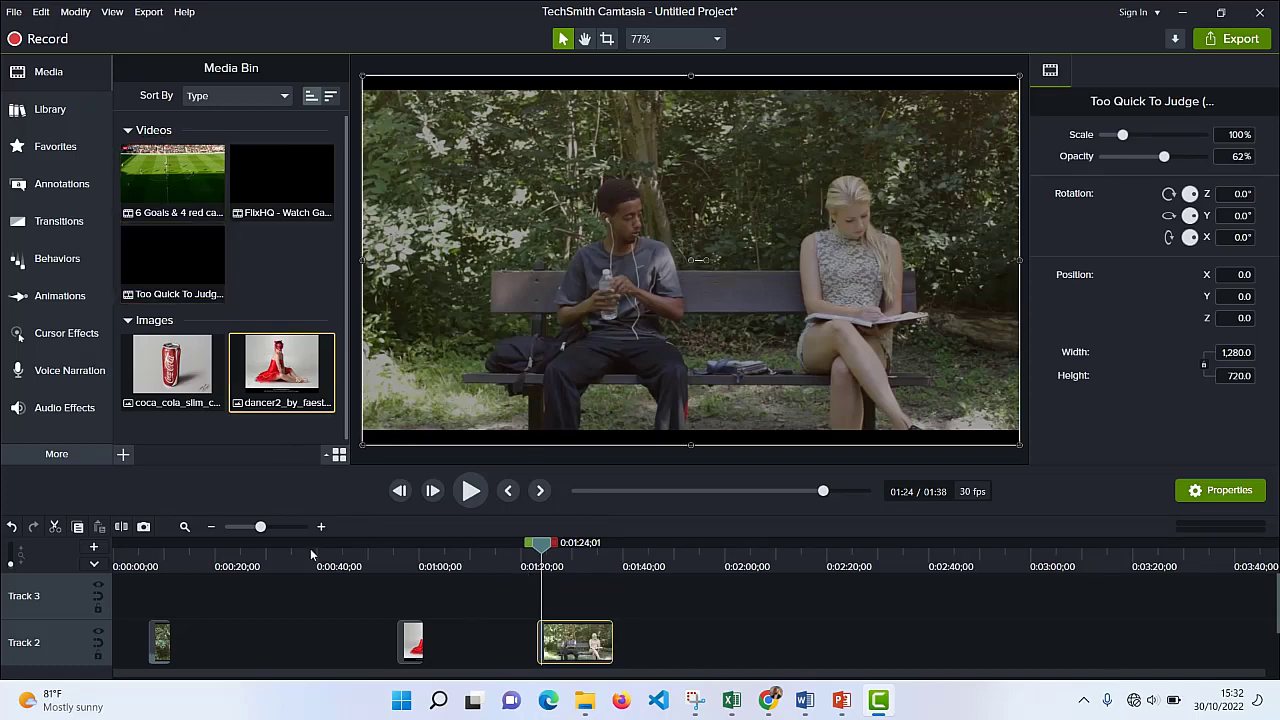
{"action": "left_click", "coordinate": [65, 117]}
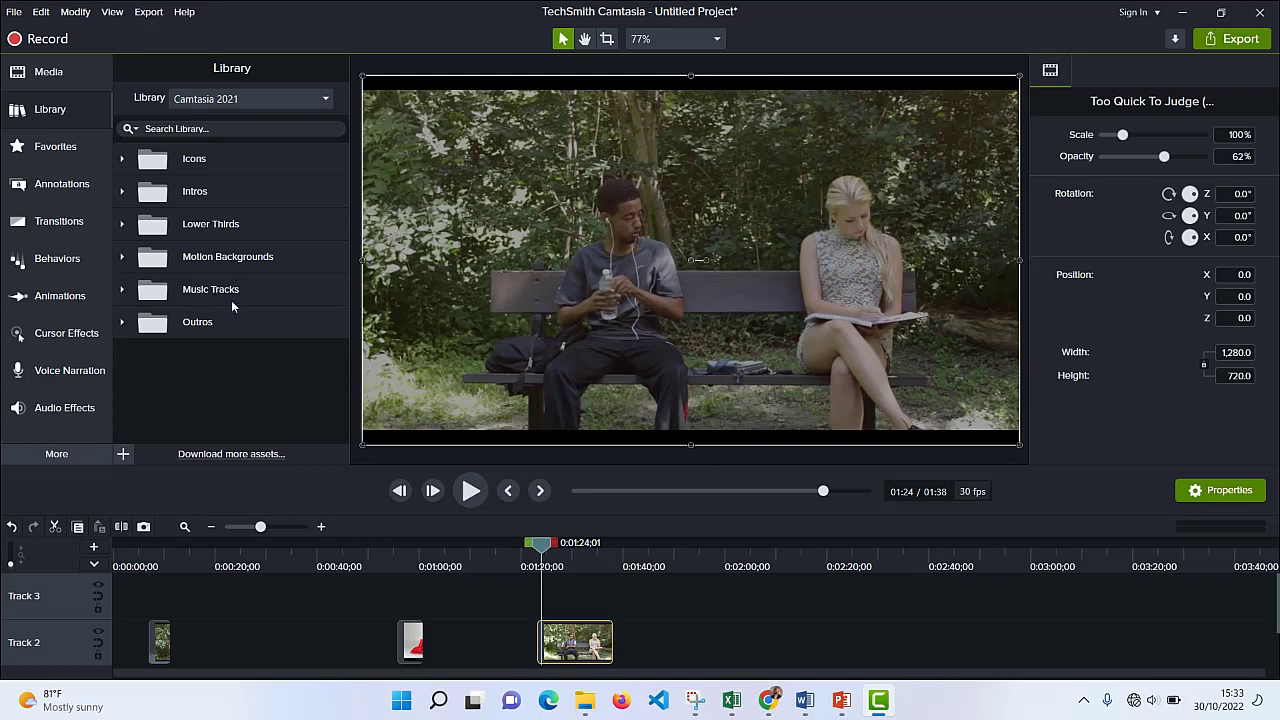
{"action": "left_click", "coordinate": [122, 160]}
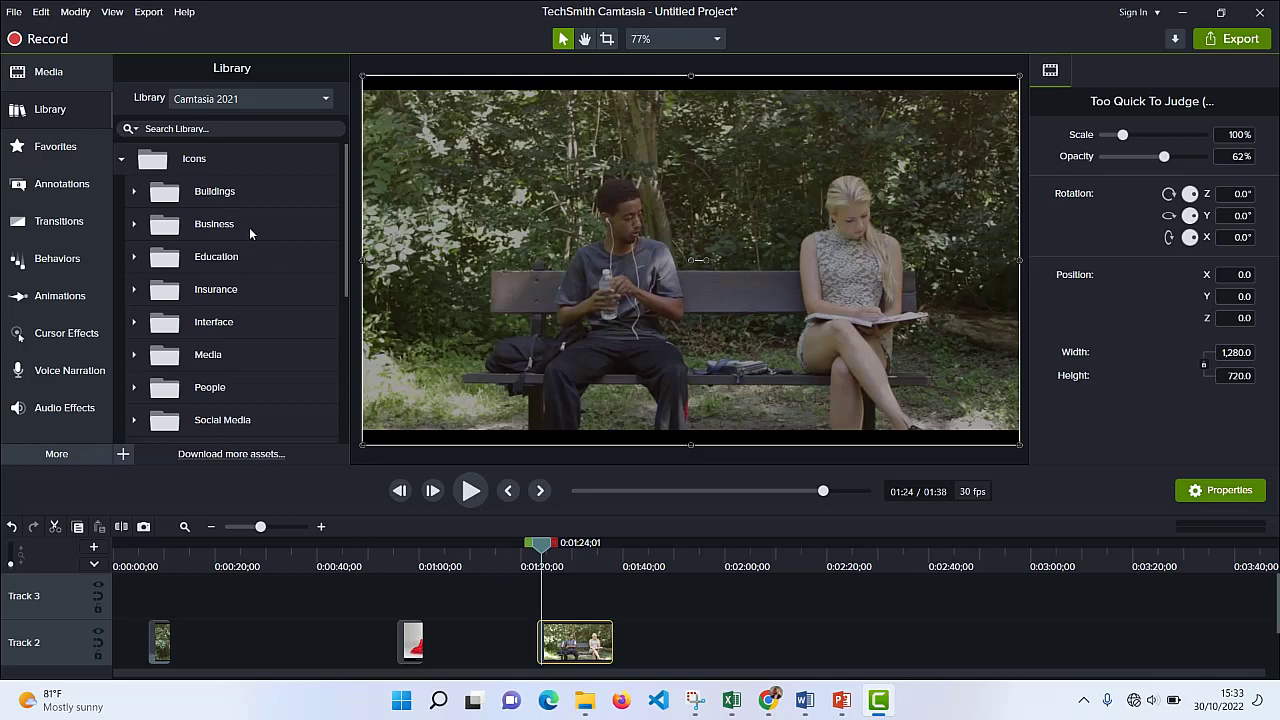
{"action": "scroll", "coordinate": [250, 233], "scroll_direction": "down", "scroll_amount": 3}
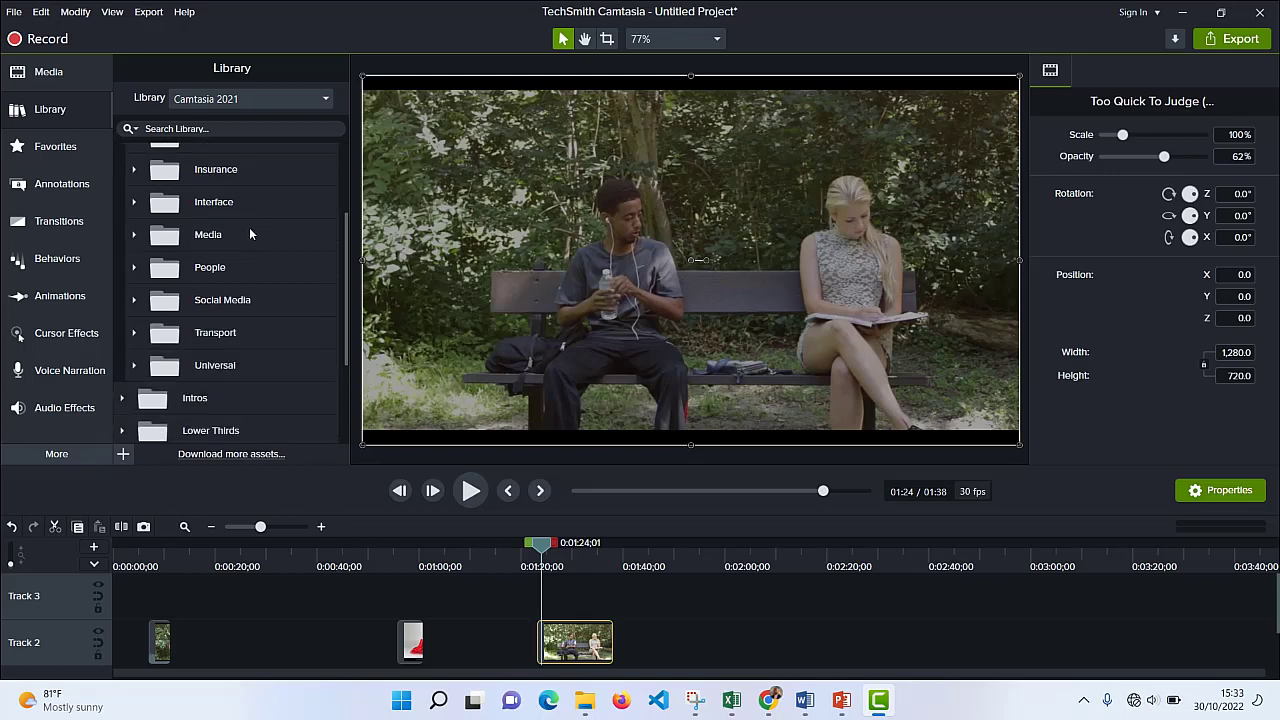
{"action": "left_click", "coordinate": [134, 300]}
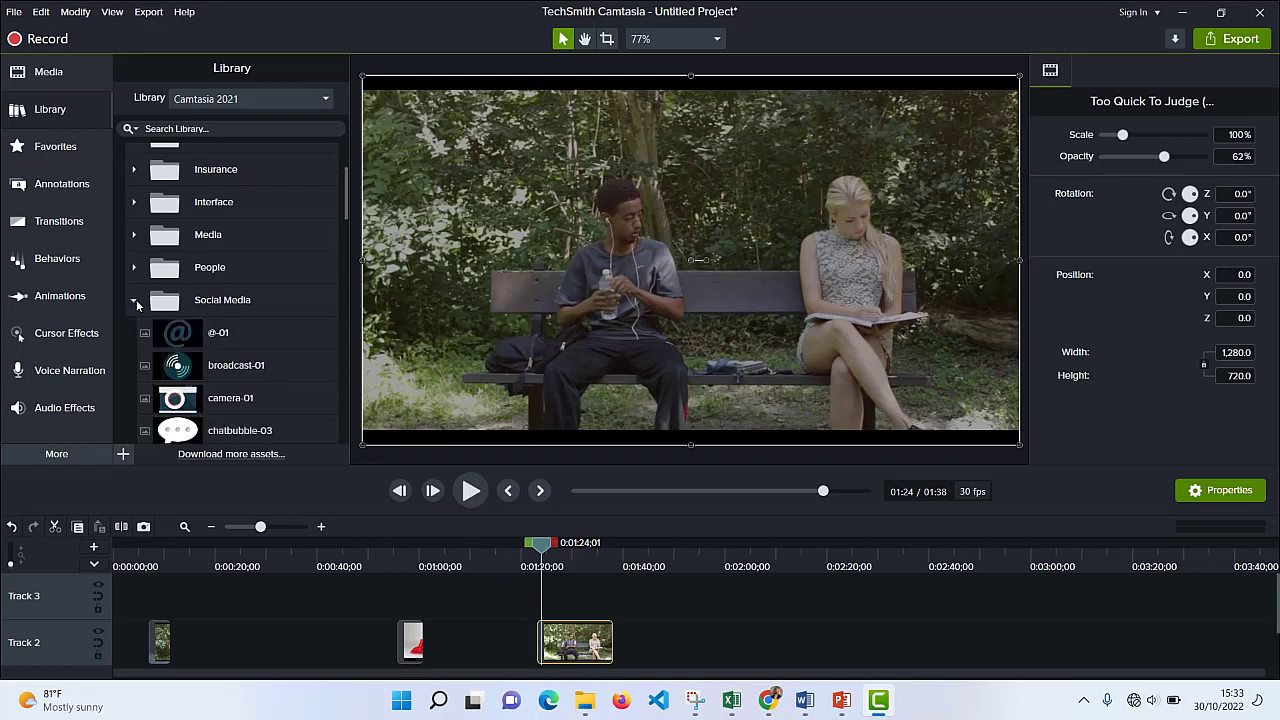
{"action": "scroll", "coordinate": [241, 336], "scroll_direction": "down", "scroll_amount": 2}
{"action": "scroll", "coordinate": [241, 336], "scroll_direction": "down", "scroll_amount": 5}
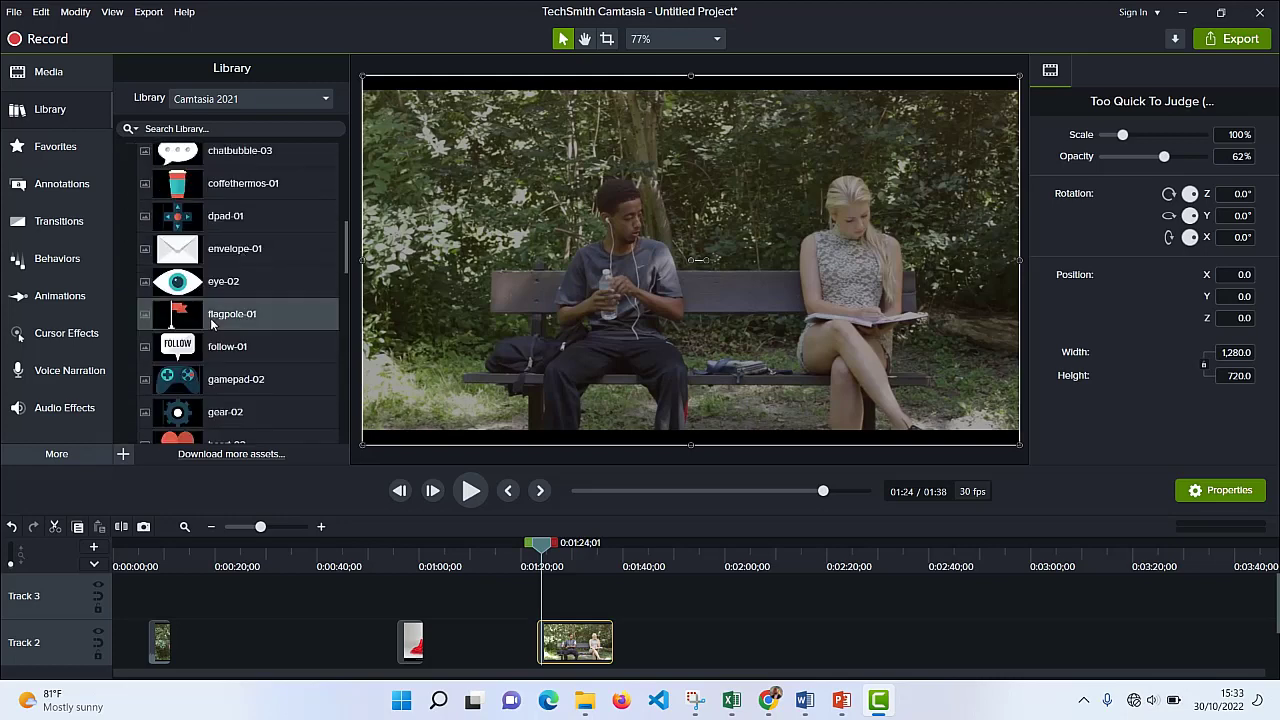
{"action": "left_click_drag", "start_coordinate": [221, 321], "coordinate": [575, 600]}
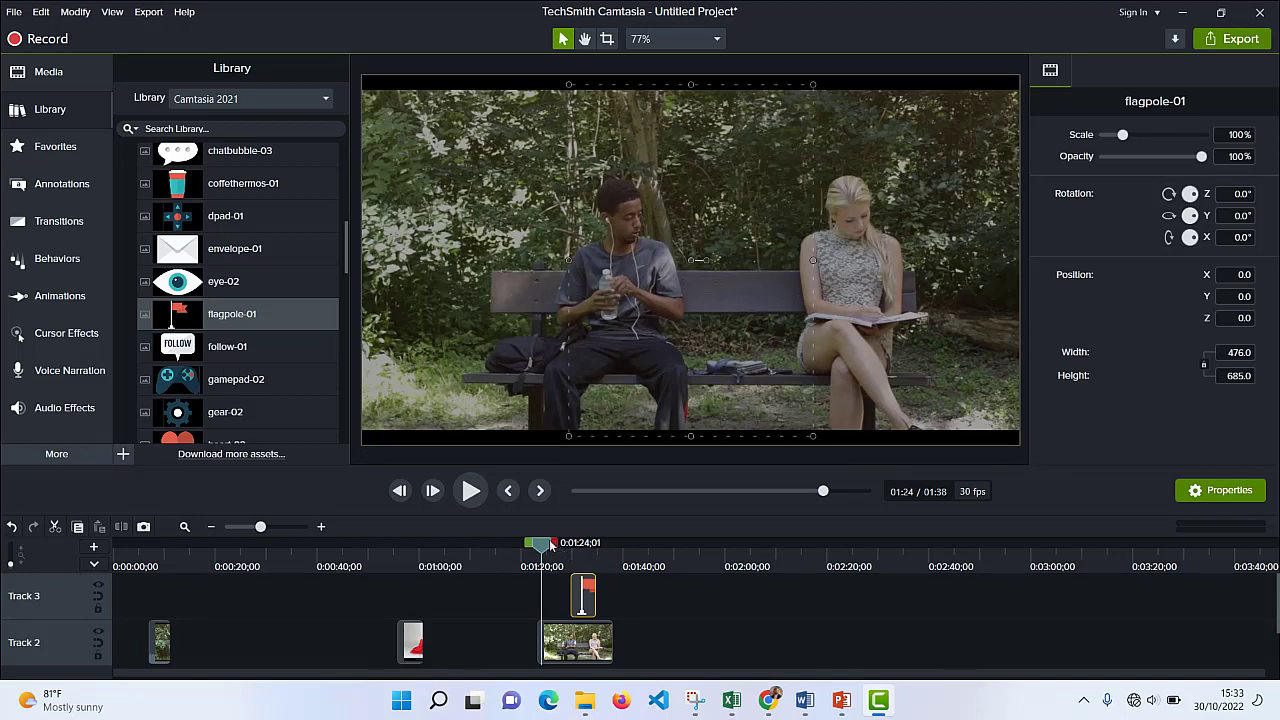
Step: Play the flagpole-01 overlay from 0:01:29;08, then scale the icon to about 19.2% and place it in the canvas's lower-left corner
{"action": "left_click_drag", "start_coordinate": [555, 545], "coordinate": [581, 545]}
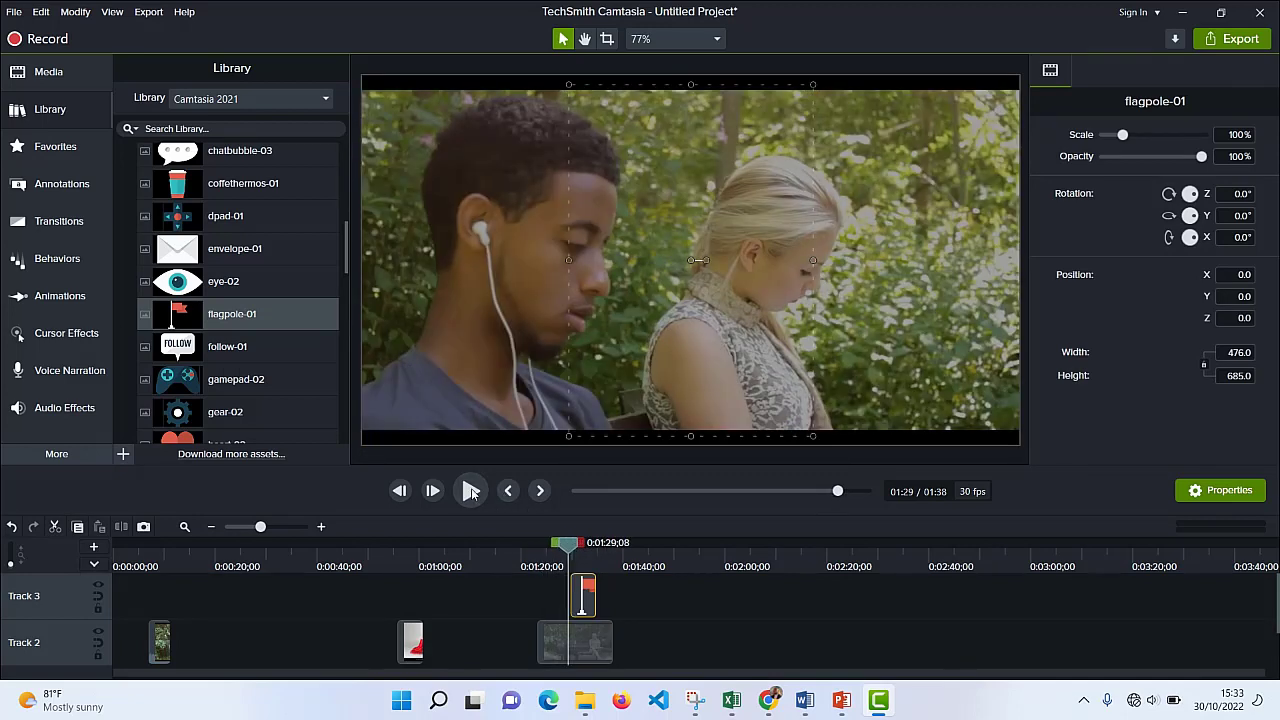
{"action": "left_click", "coordinate": [471, 490]}
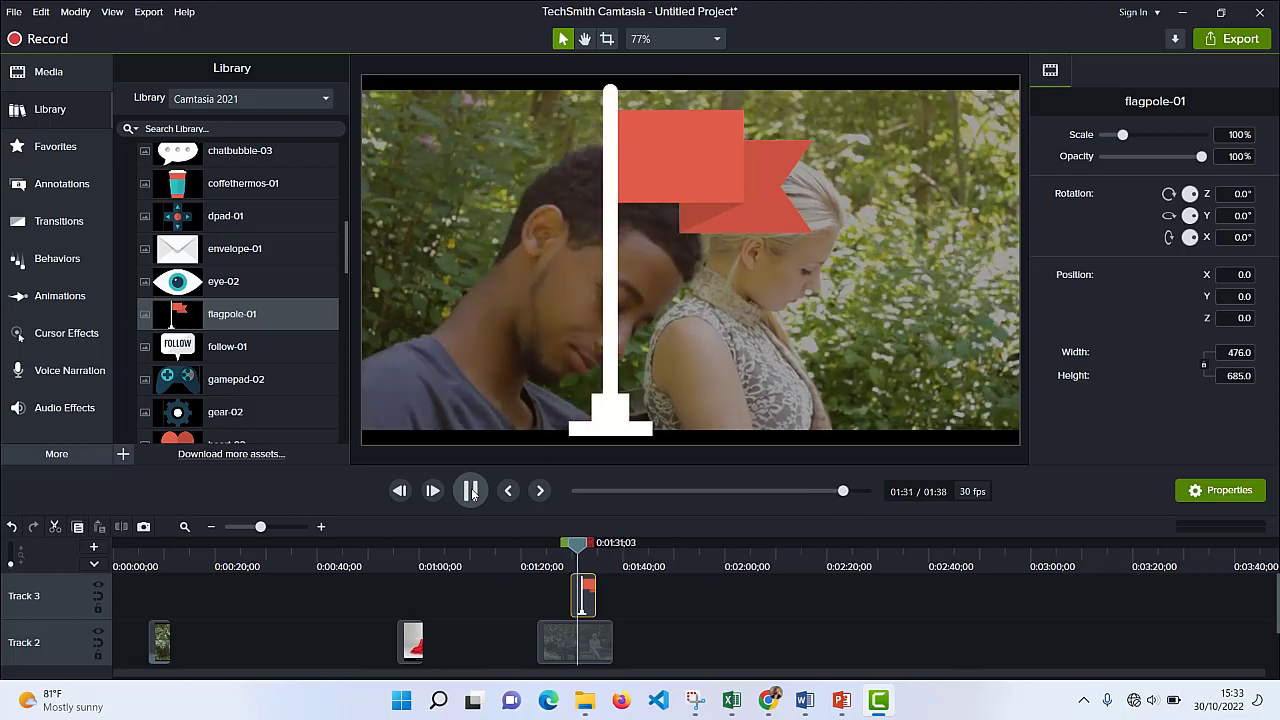
{"action": "left_click", "coordinate": [471, 490]}
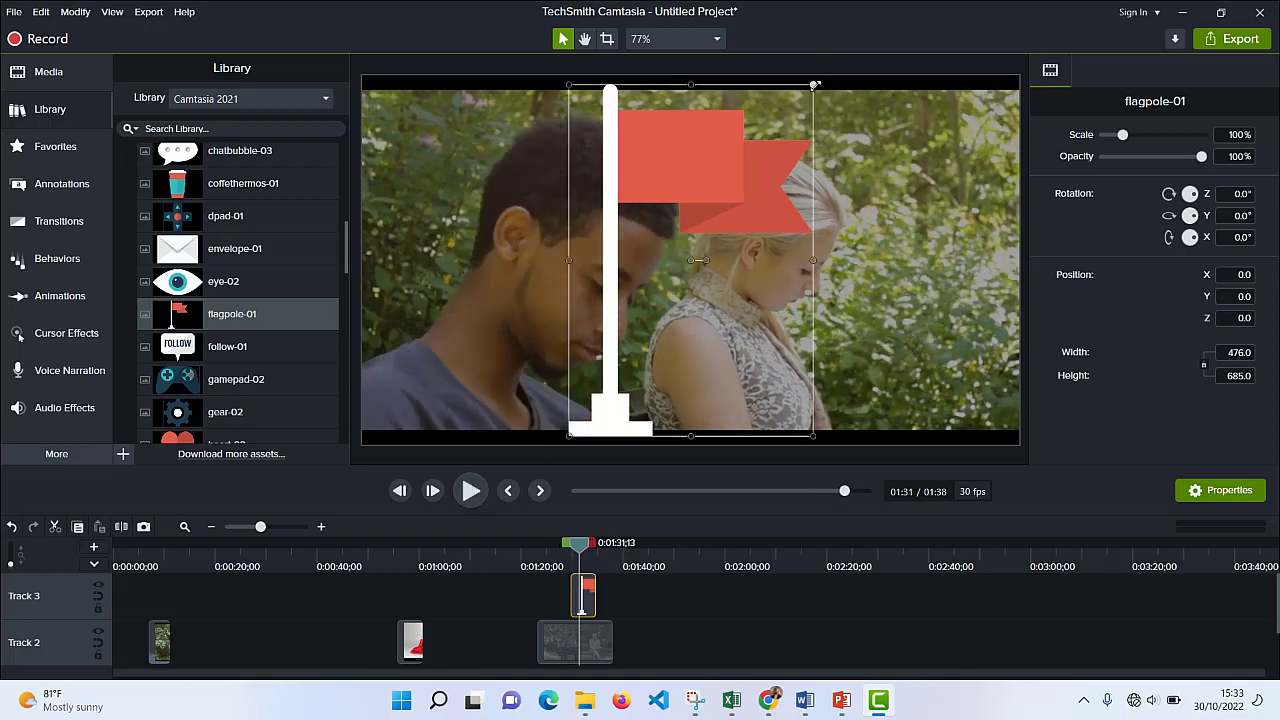
{"action": "left_click_drag", "start_coordinate": [815, 85], "coordinate": [376, 386]}
{"action": "left_click_drag", "start_coordinate": [374, 384], "coordinate": [390, 381]}
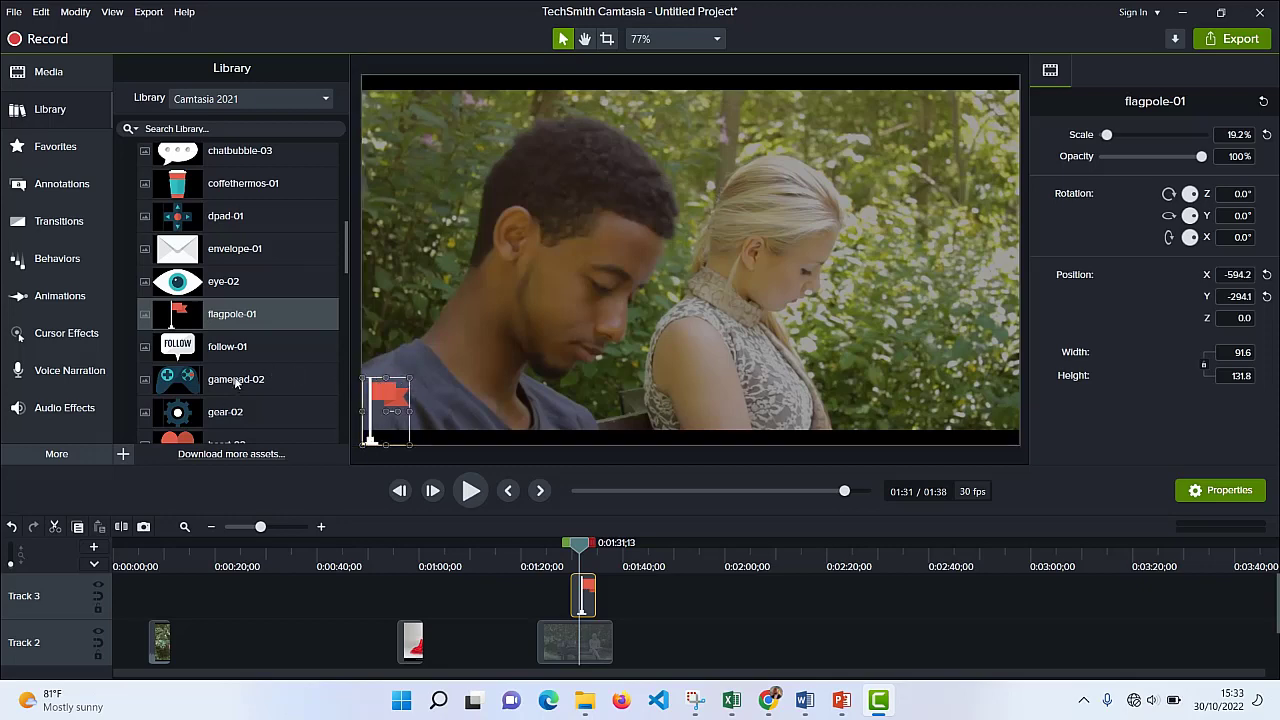
Step: Add the mobilephone-01 icon at 0:01:31;13, scale it to about 19.1% and place it against the canvas's right edge
{"action": "scroll", "coordinate": [236, 384], "scroll_direction": "down", "scroll_amount": 5}
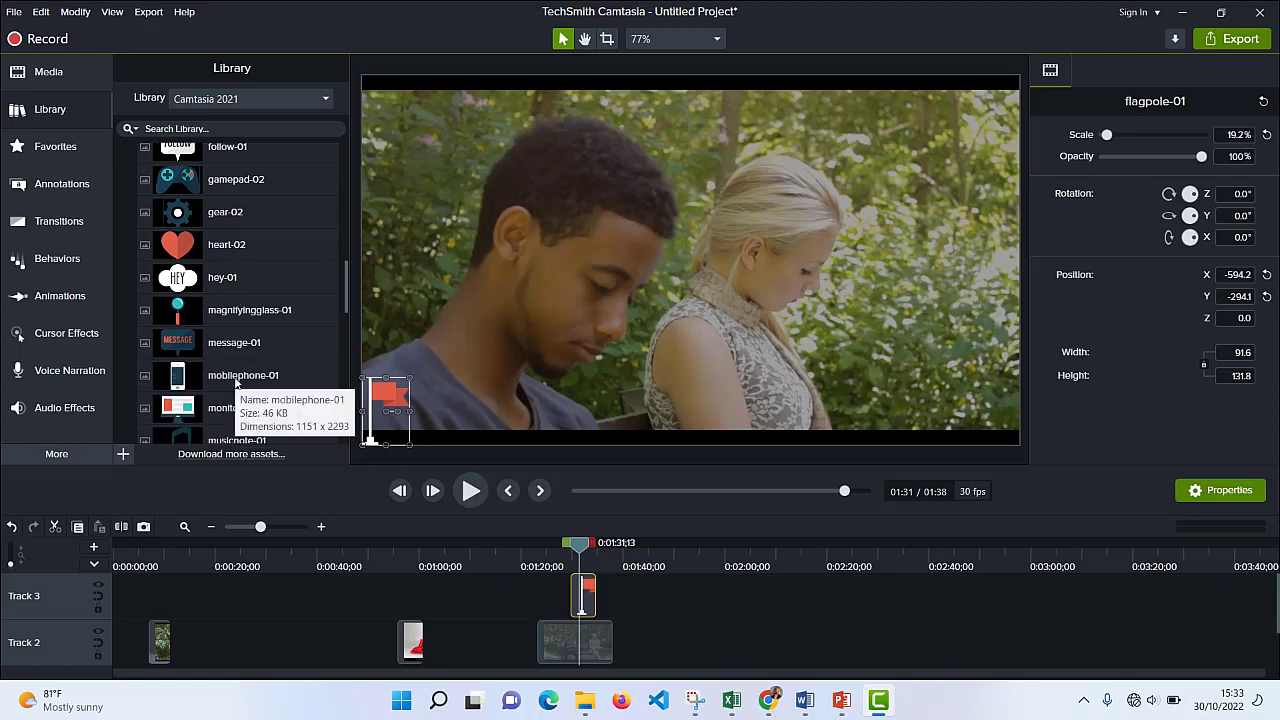
{"action": "scroll", "coordinate": [236, 383], "scroll_direction": "down", "scroll_amount": 1}
{"action": "left_click_drag", "start_coordinate": [234, 337], "coordinate": [694, 263]}
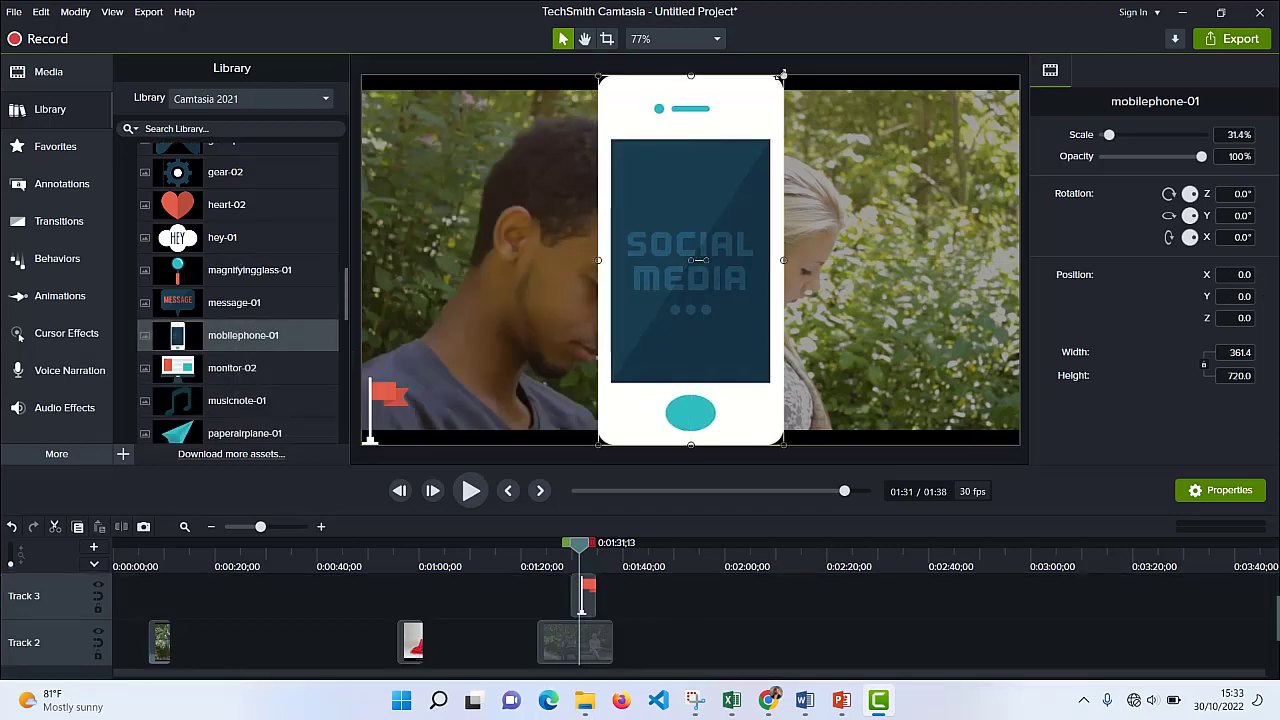
{"action": "left_click_drag", "start_coordinate": [782, 76], "coordinate": [711, 220]}
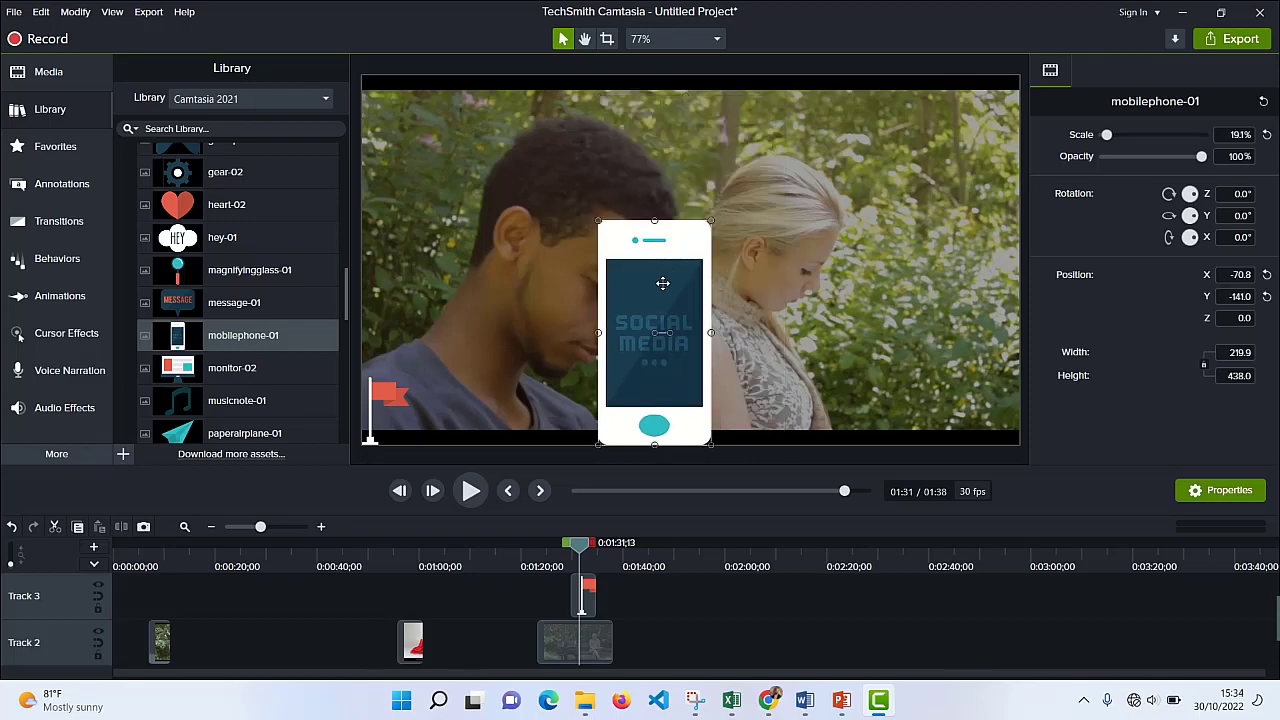
{"action": "left_click_drag", "start_coordinate": [662, 280], "coordinate": [786, 225]}
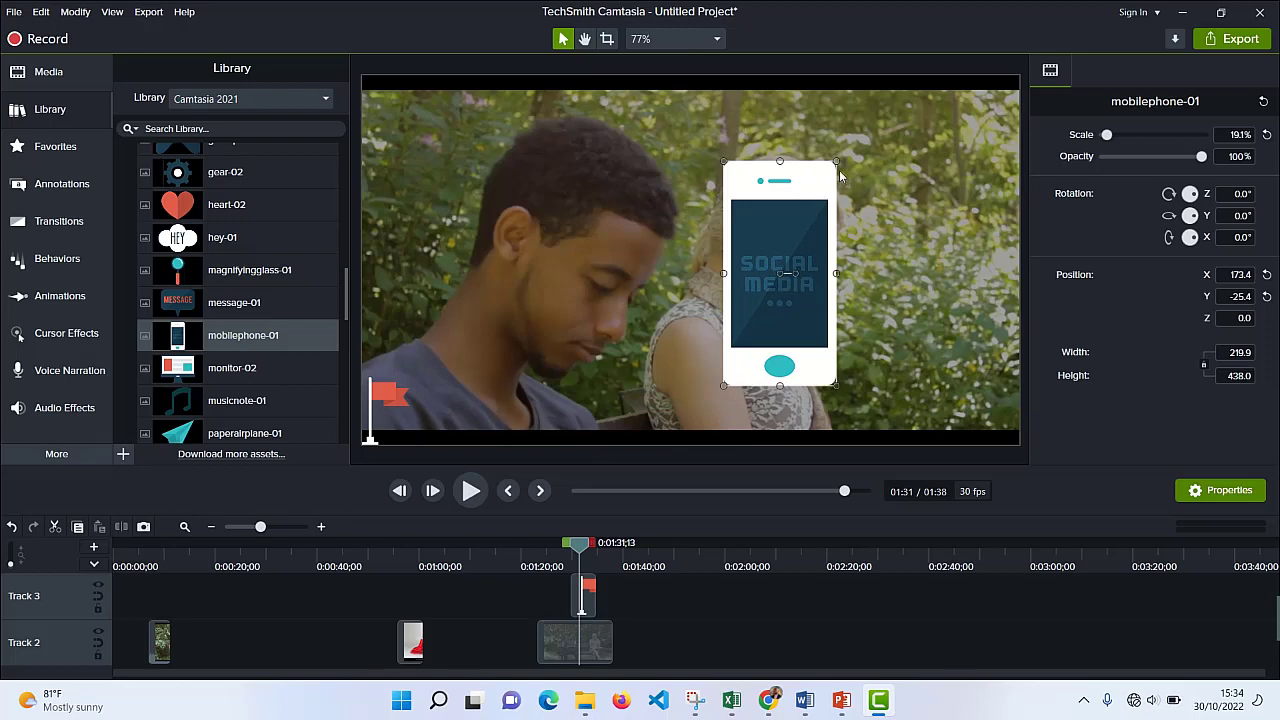
{"action": "left_click_drag", "start_coordinate": [808, 199], "coordinate": [991, 243]}
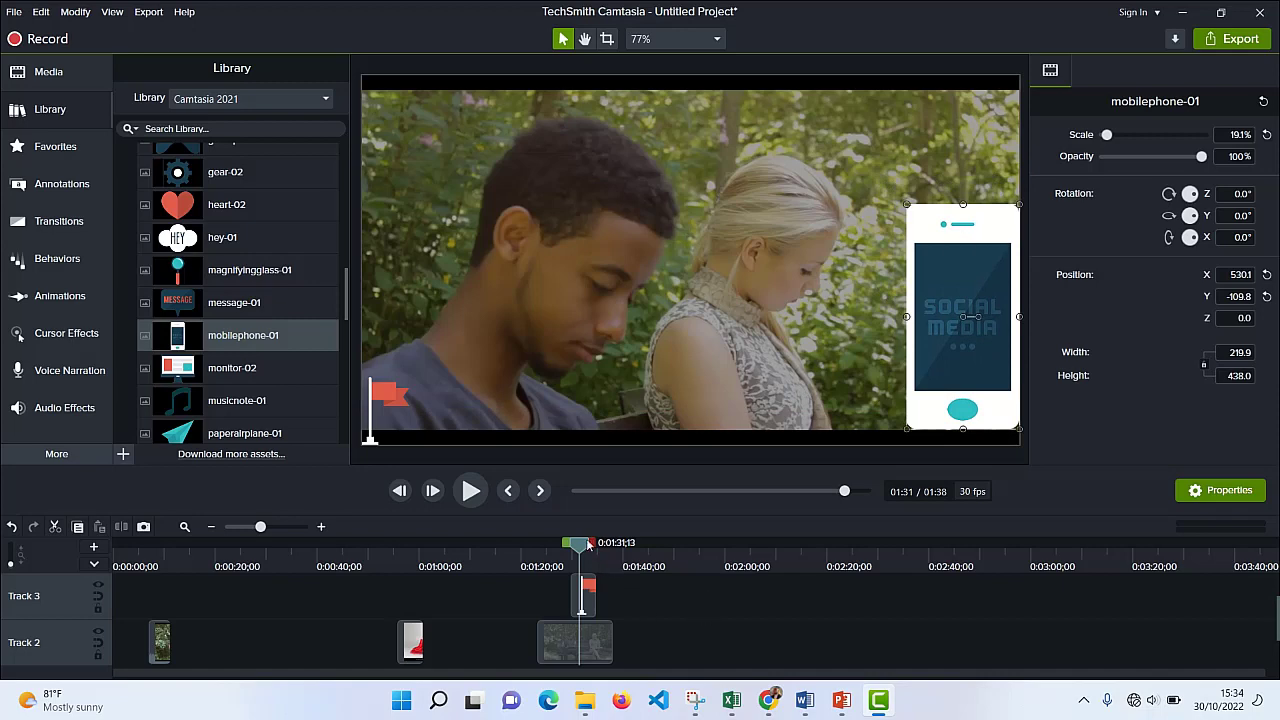
Step: Play the timeline from 0:01:17;17 to check the flag and phone overlays, and look at their clips on Tracks 3 and 4
{"action": "left_click_drag", "start_coordinate": [588, 543], "coordinate": [516, 567]}
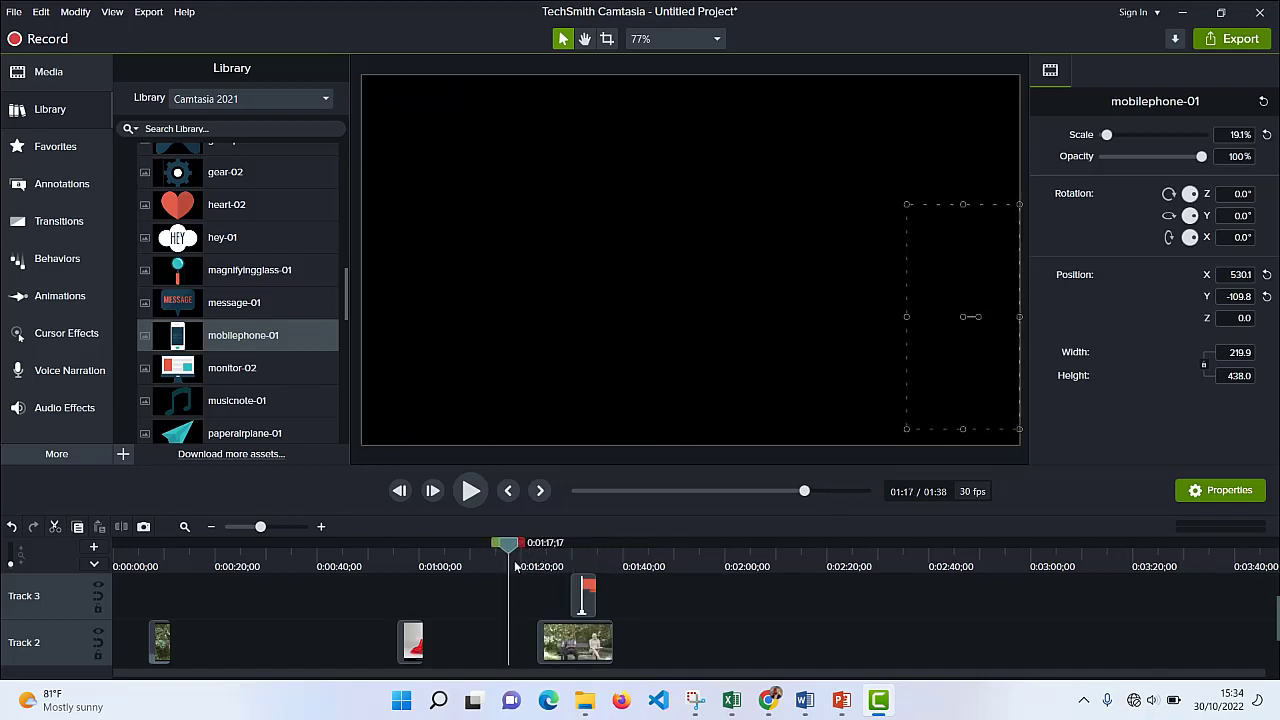
{"action": "left_click", "coordinate": [478, 504]}
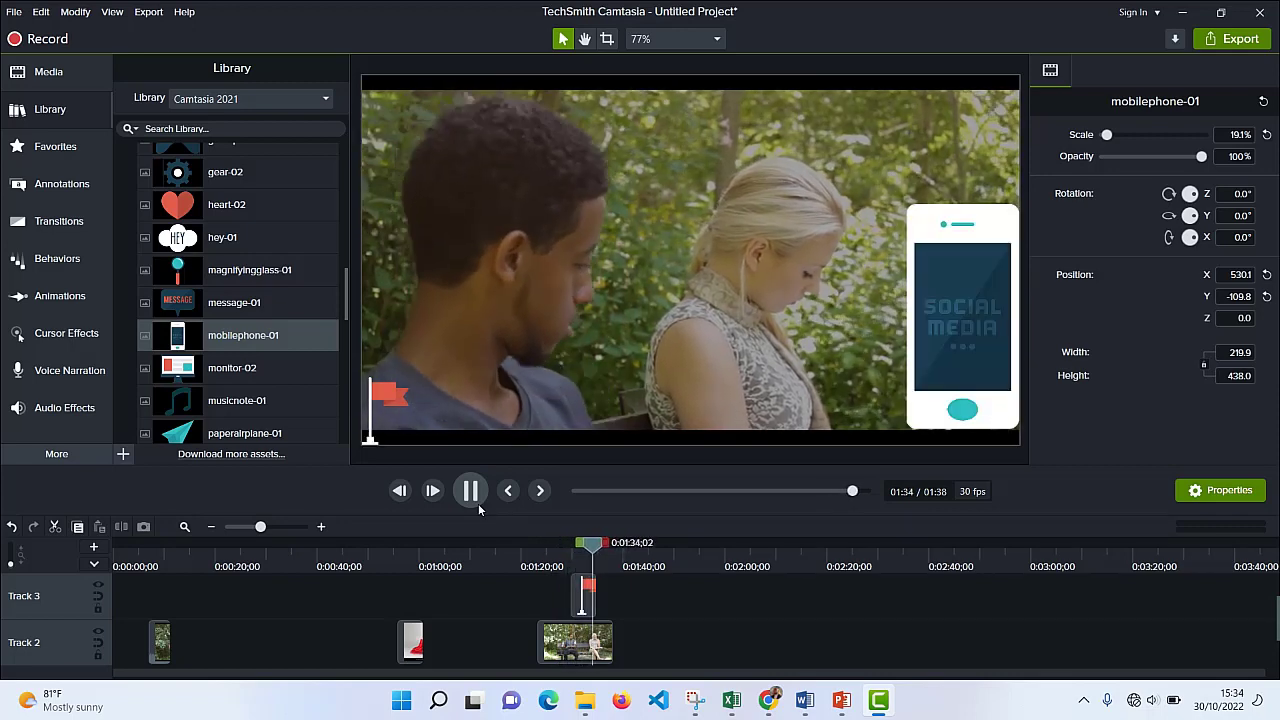
{"action": "left_click", "coordinate": [478, 503]}
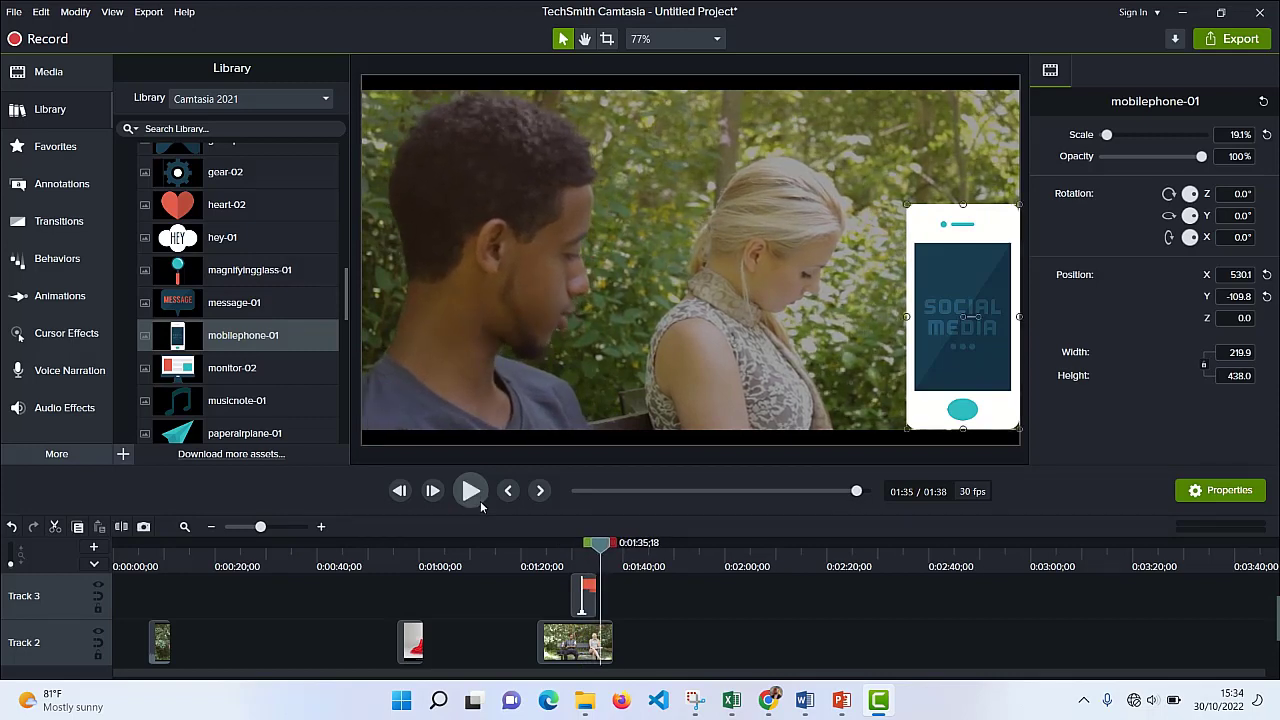
{"action": "scroll", "coordinate": [618, 624], "scroll_direction": "up", "scroll_amount": 2}
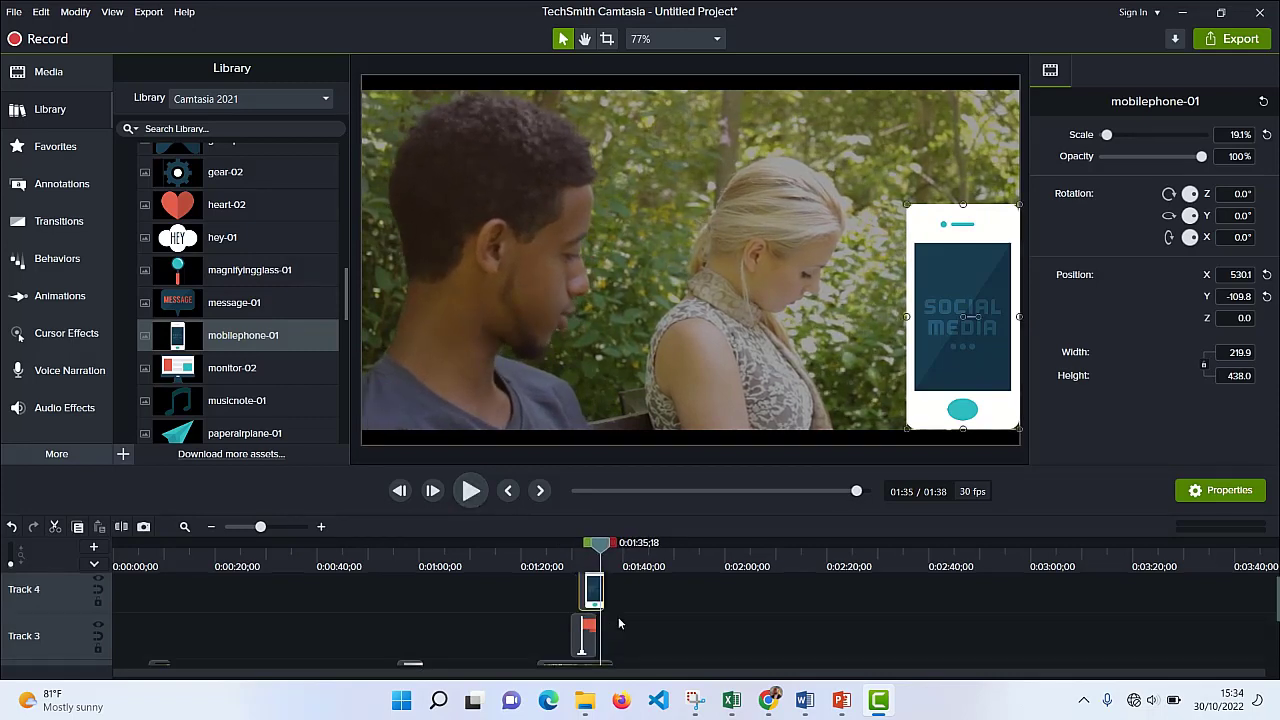
Step: Add the play-01 icon near the canvas's centre at 0:01:35;18, set its opacity to 55% and play the section back
{"action": "scroll", "coordinate": [250, 376], "scroll_direction": "down", "scroll_amount": 6}
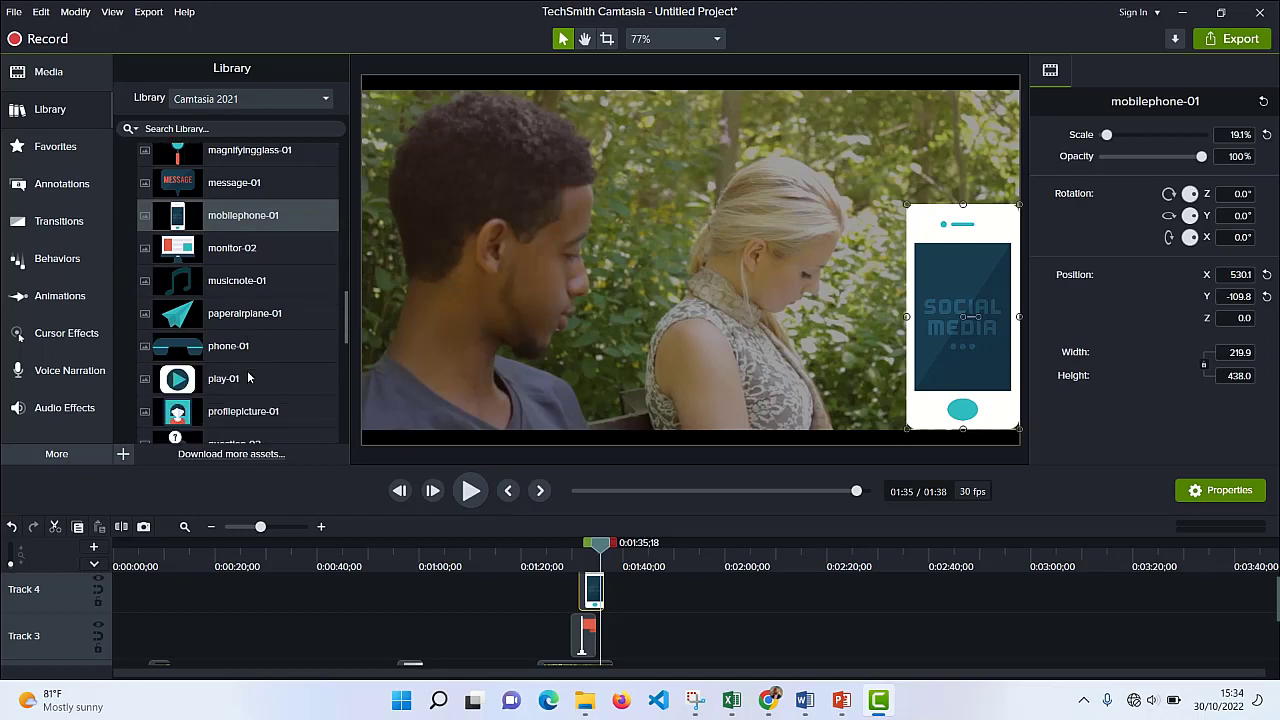
{"action": "scroll", "coordinate": [250, 376], "scroll_direction": "down", "scroll_amount": 1}
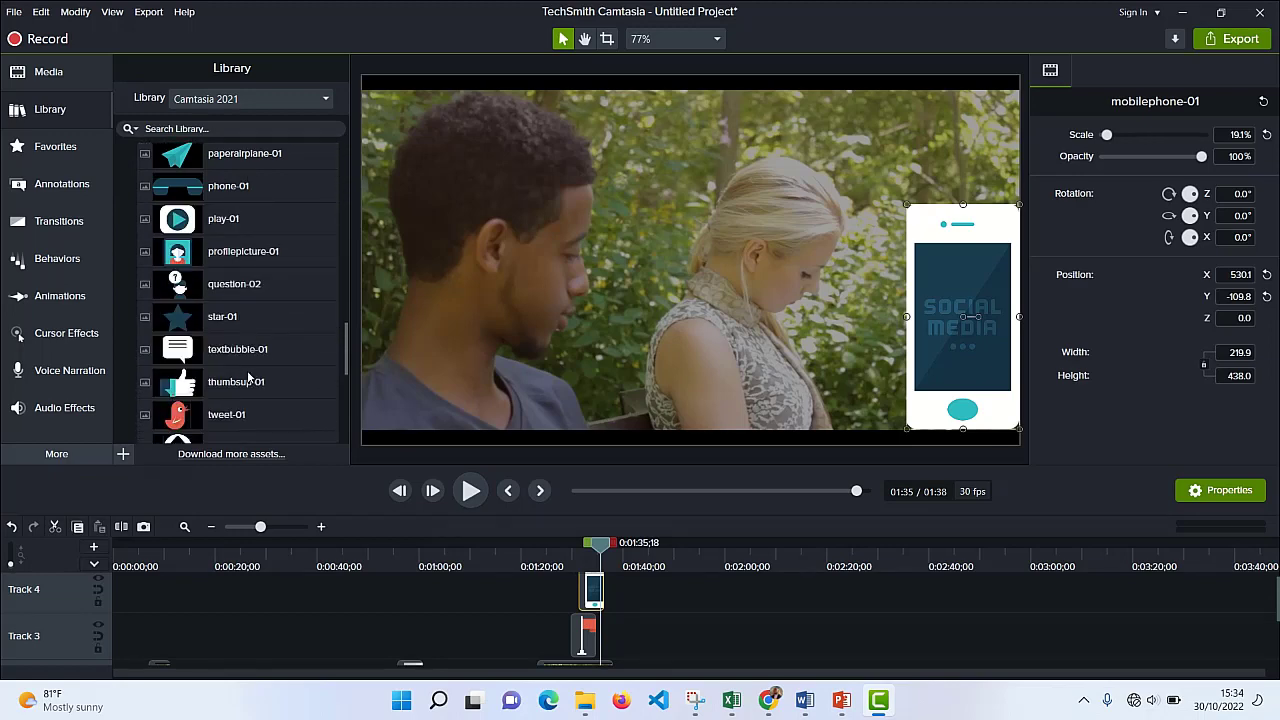
{"action": "left_click", "coordinate": [232, 225]}
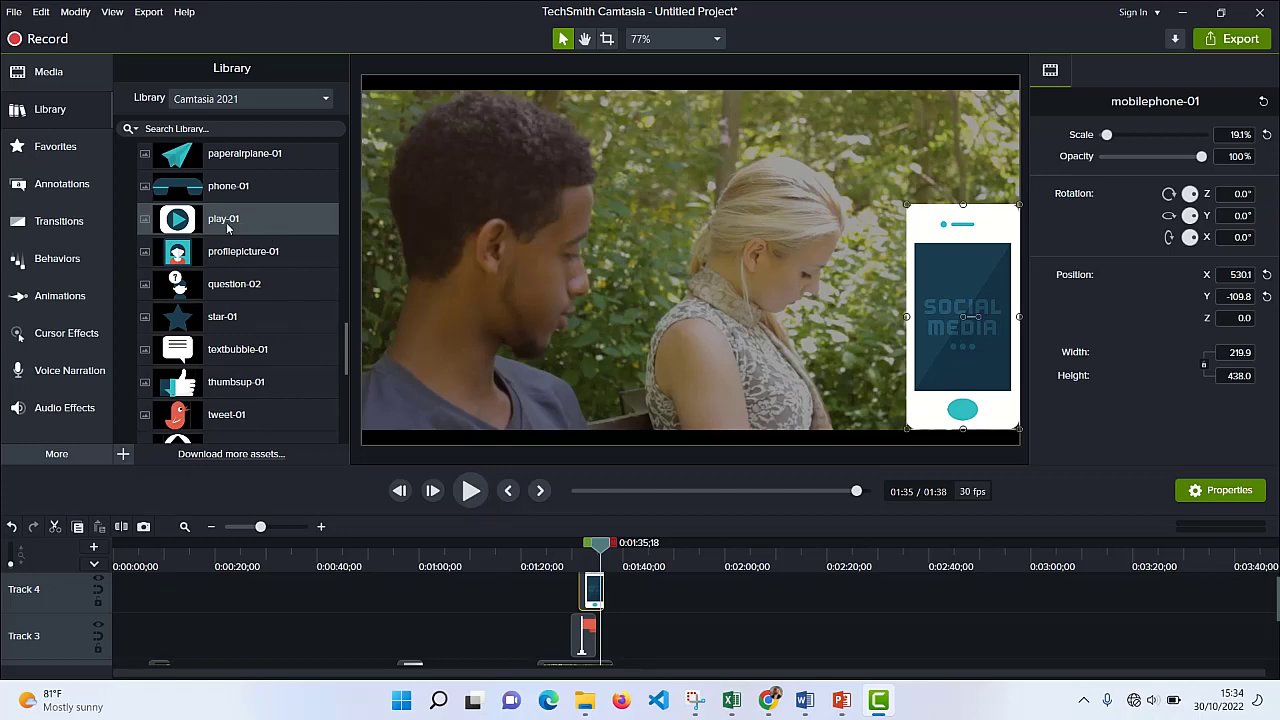
{"action": "left_click_drag", "start_coordinate": [228, 228], "coordinate": [695, 256]}
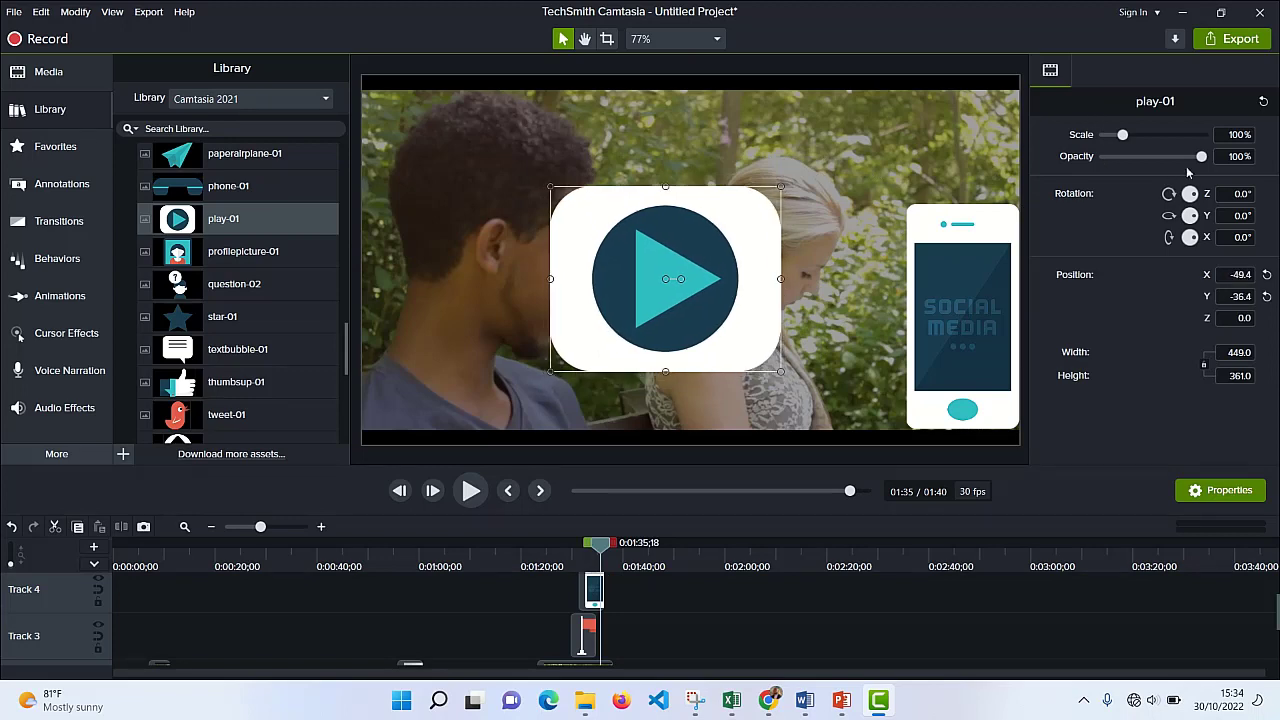
{"action": "left_click_drag", "start_coordinate": [1201, 158], "coordinate": [1158, 160]}
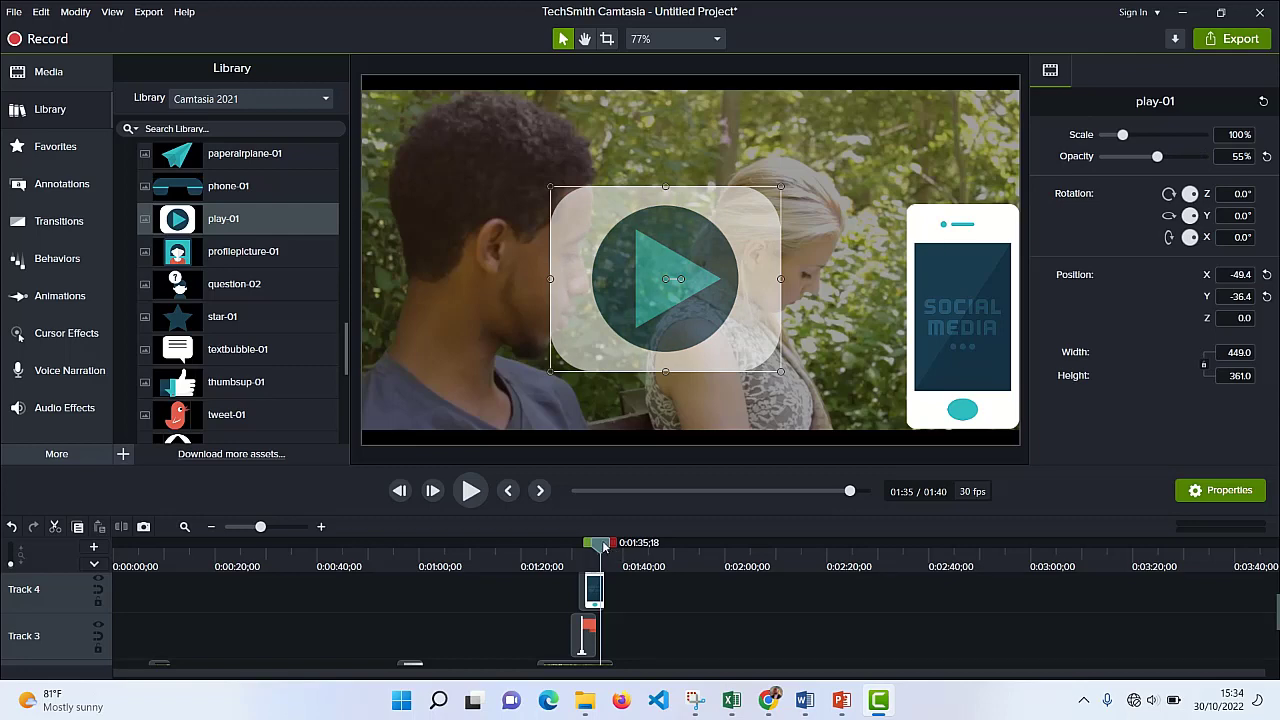
{"action": "left_click_drag", "start_coordinate": [603, 546], "coordinate": [565, 546]}
{"action": "left_click", "coordinate": [474, 491]}
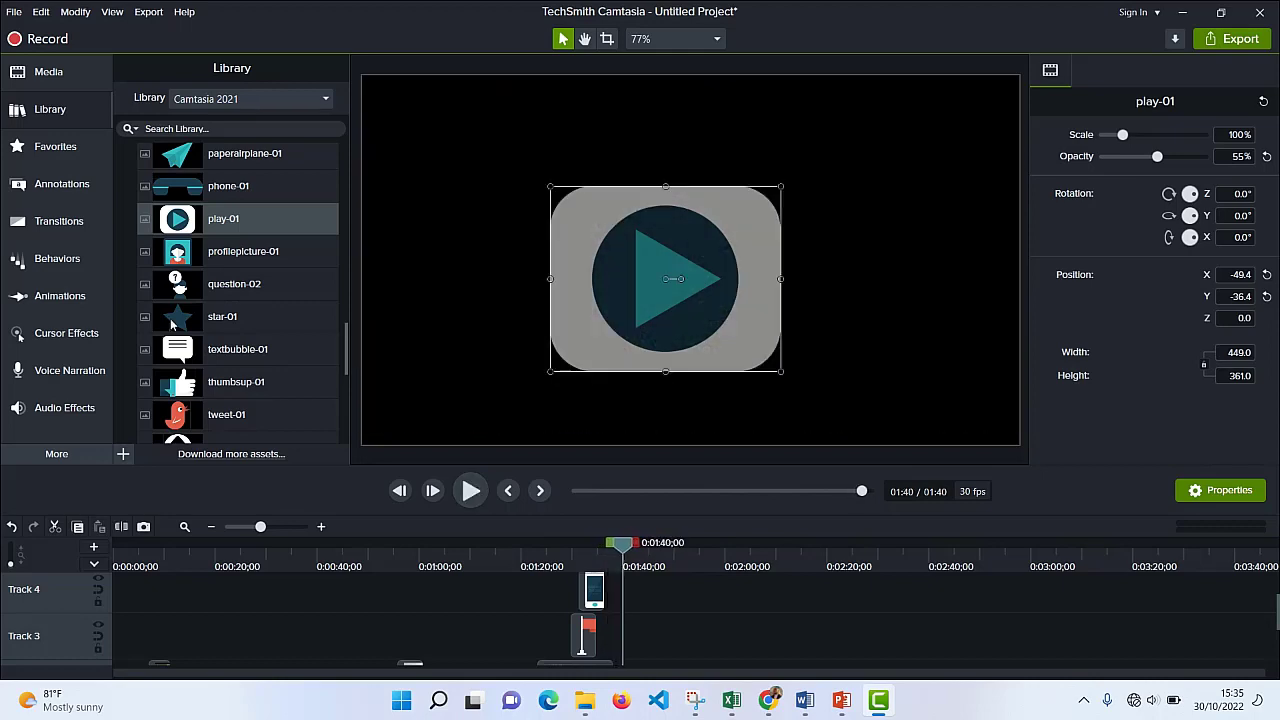
Step: Add the Man 1 figure from the library's People icons at 0:01:40;00, beside the play icon on the canvas
{"action": "scroll", "coordinate": [199, 374], "scroll_direction": "down", "scroll_amount": 3}
{"action": "scroll", "coordinate": [199, 374], "scroll_direction": "up", "scroll_amount": 10}
{"action": "scroll", "coordinate": [200, 382], "scroll_direction": "up", "scroll_amount": 4}
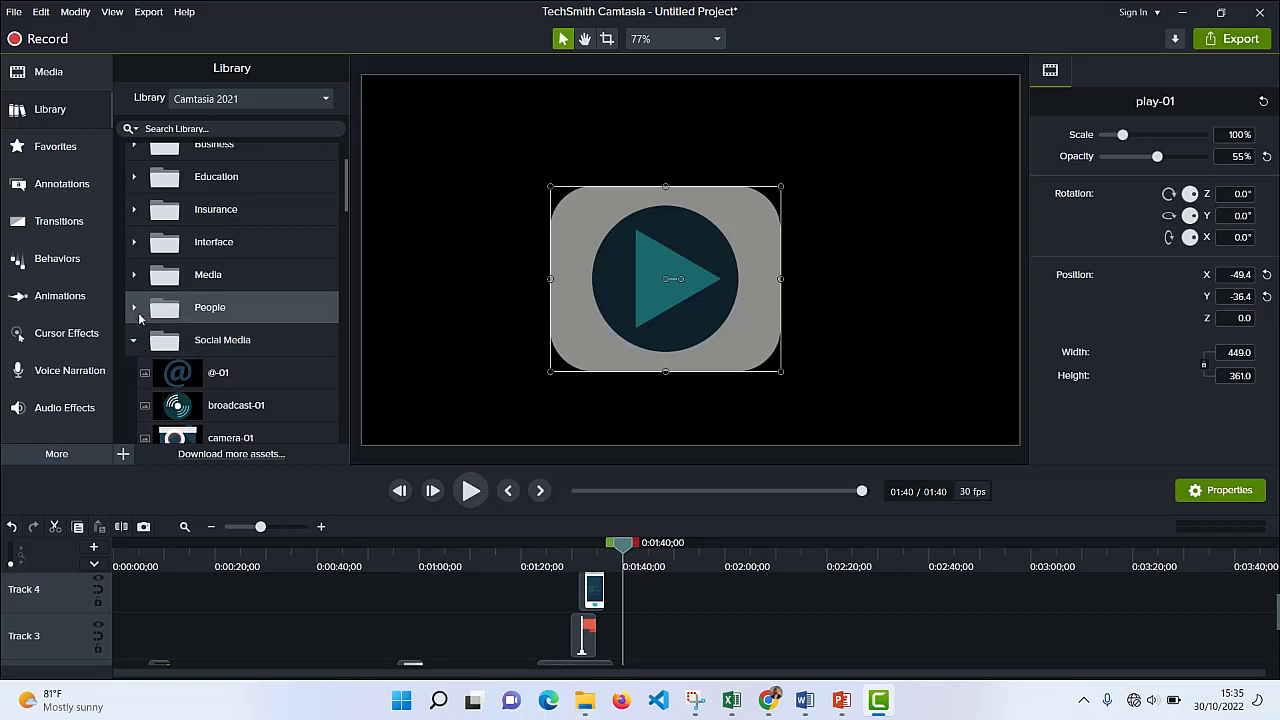
{"action": "left_click", "coordinate": [135, 312]}
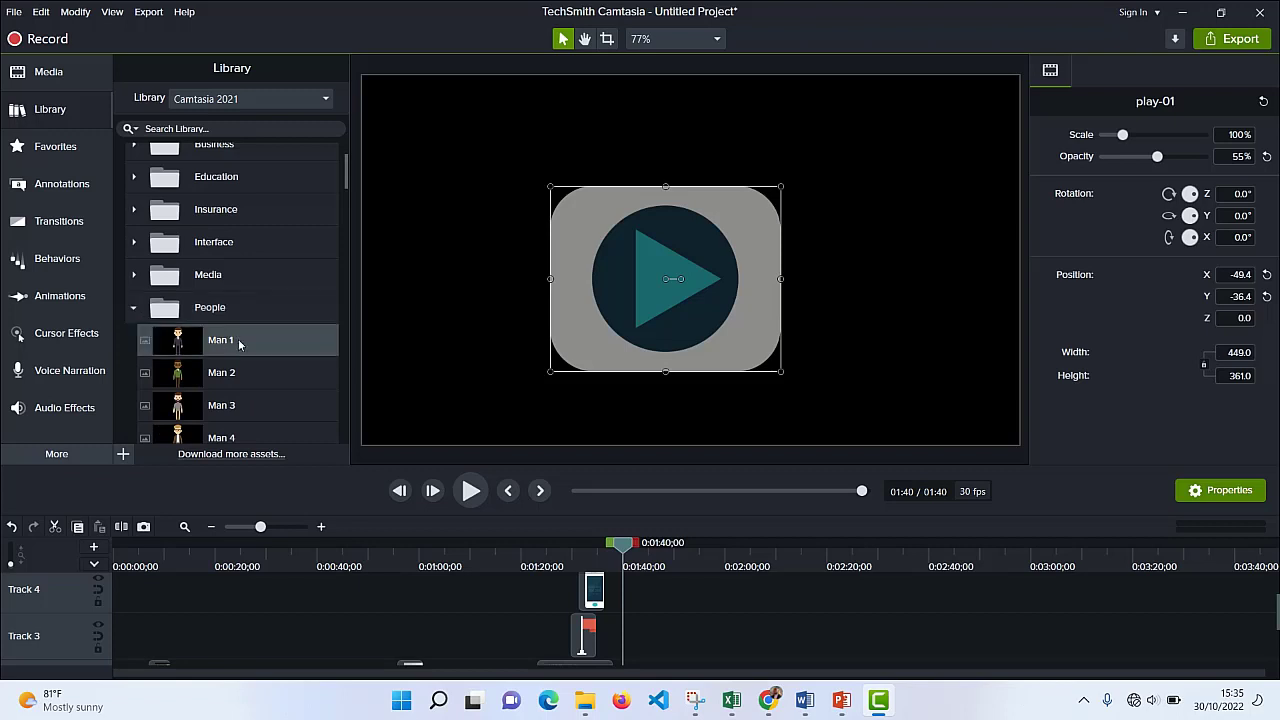
{"action": "left_click_drag", "start_coordinate": [239, 344], "coordinate": [884, 250]}
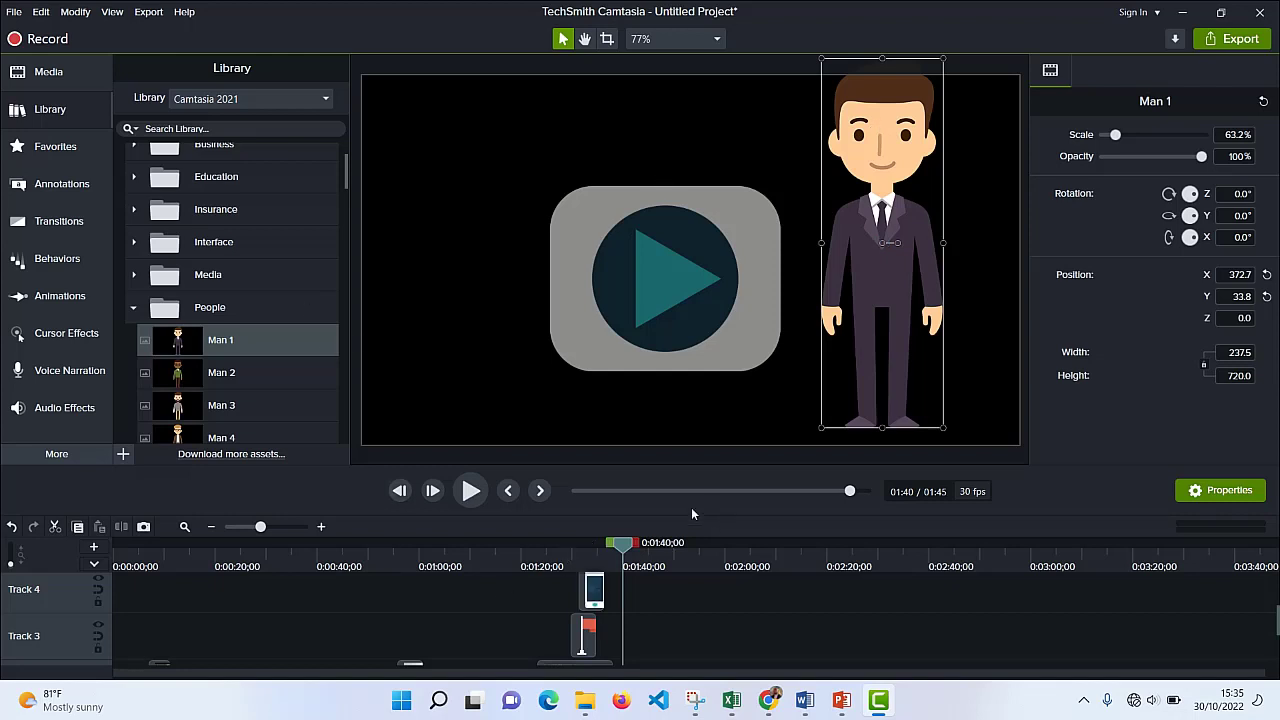
Step: Collapse the library's People and Icons folders and return the playhead to 0:00:00;00
{"action": "left_click", "coordinate": [139, 314]}
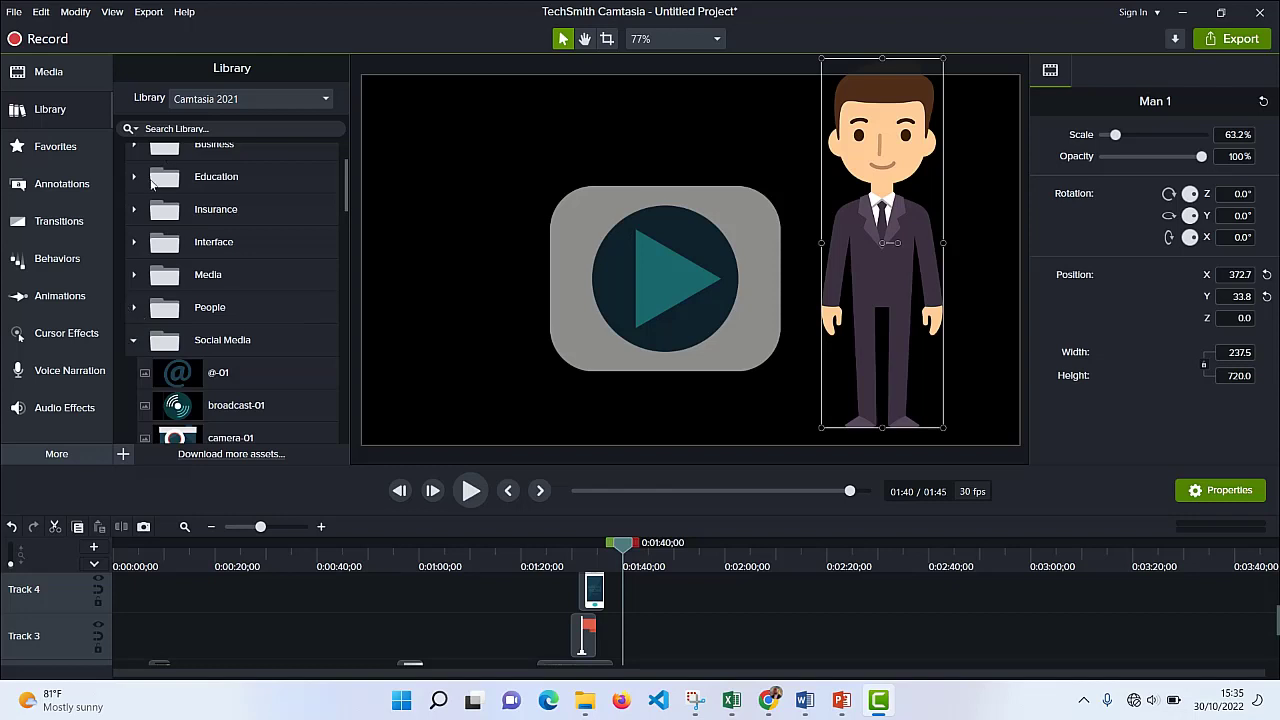
{"action": "scroll", "coordinate": [180, 255], "scroll_direction": "up", "scroll_amount": 2}
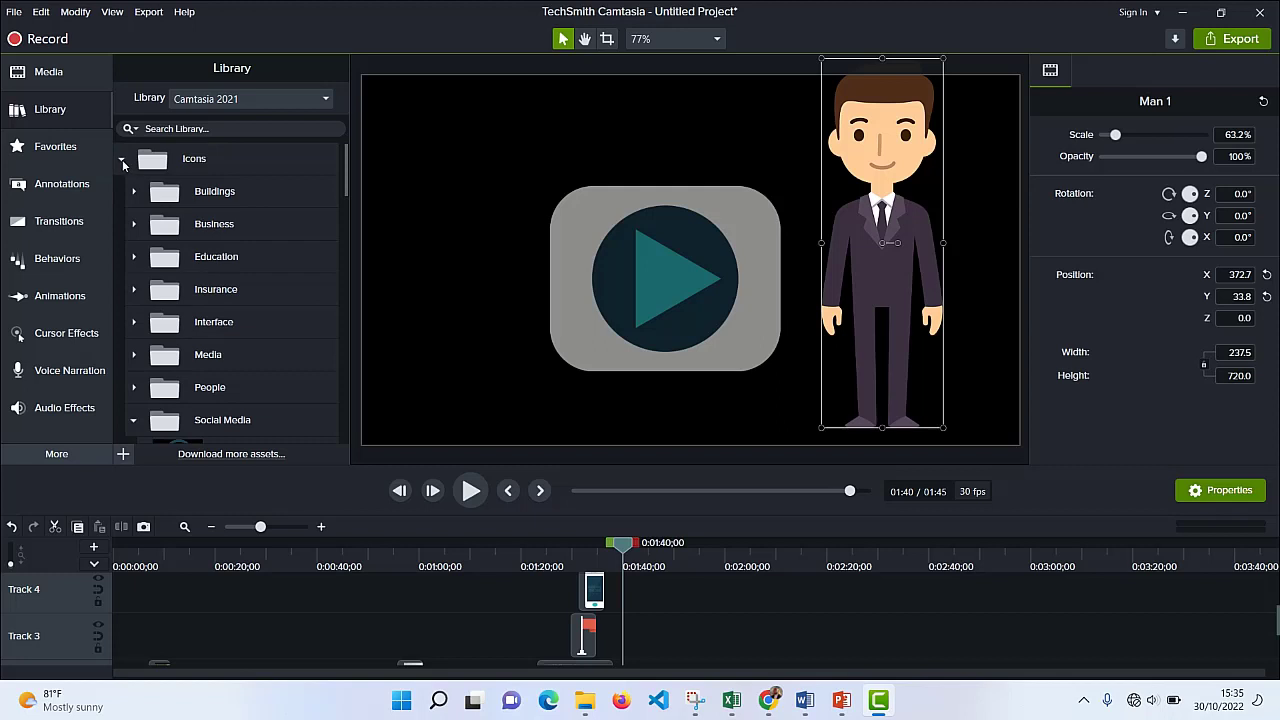
{"action": "left_click", "coordinate": [122, 160]}
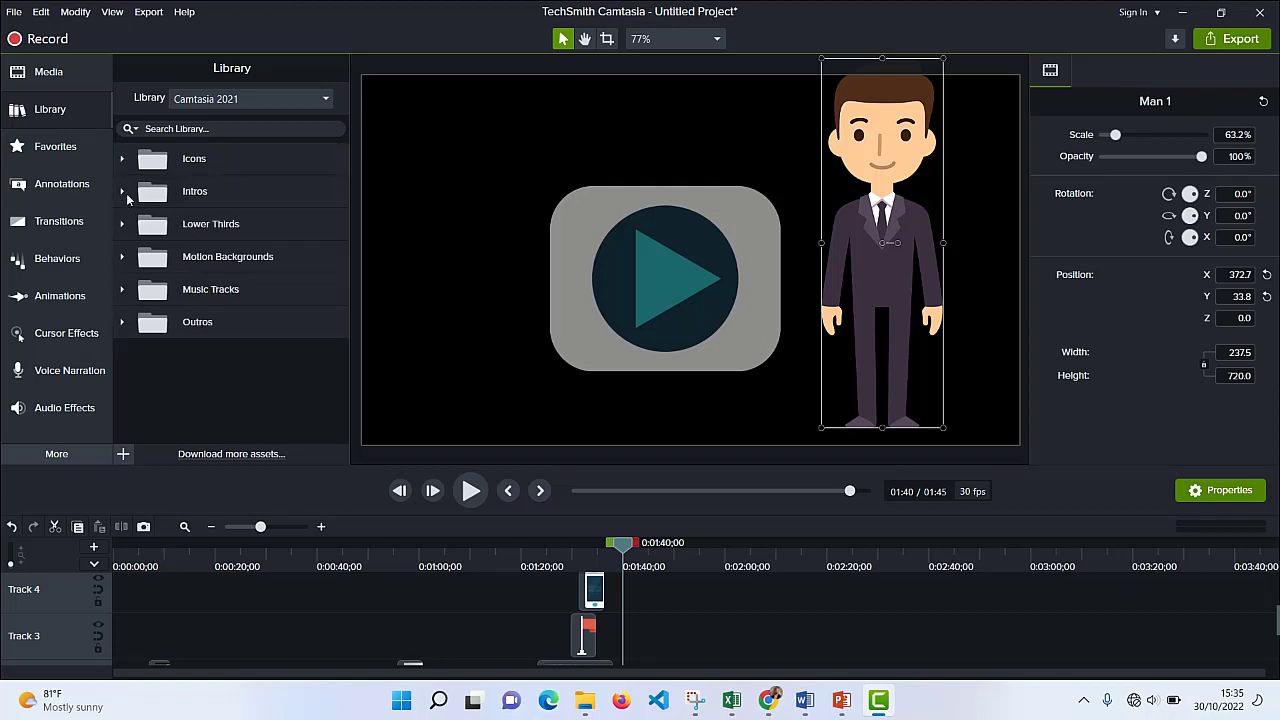
{"action": "scroll", "coordinate": [578, 660], "scroll_direction": "down", "scroll_amount": 3}
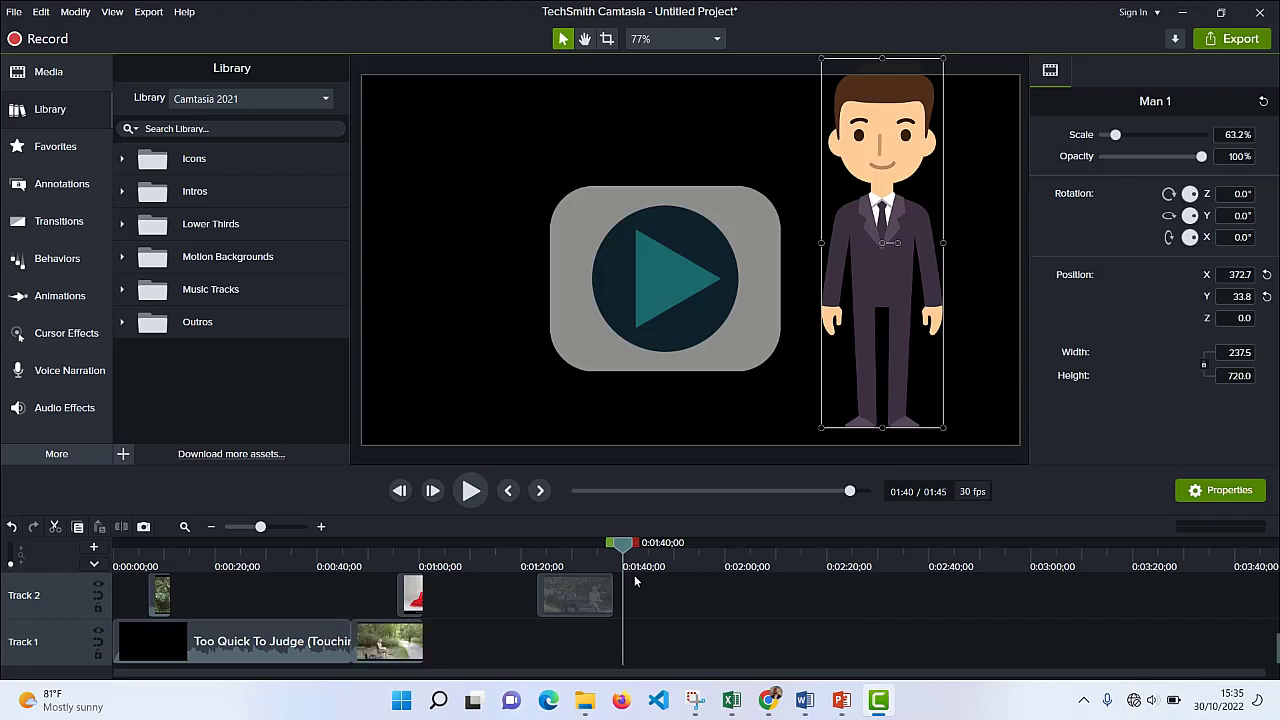
{"action": "left_click_drag", "start_coordinate": [628, 548], "coordinate": [118, 546]}
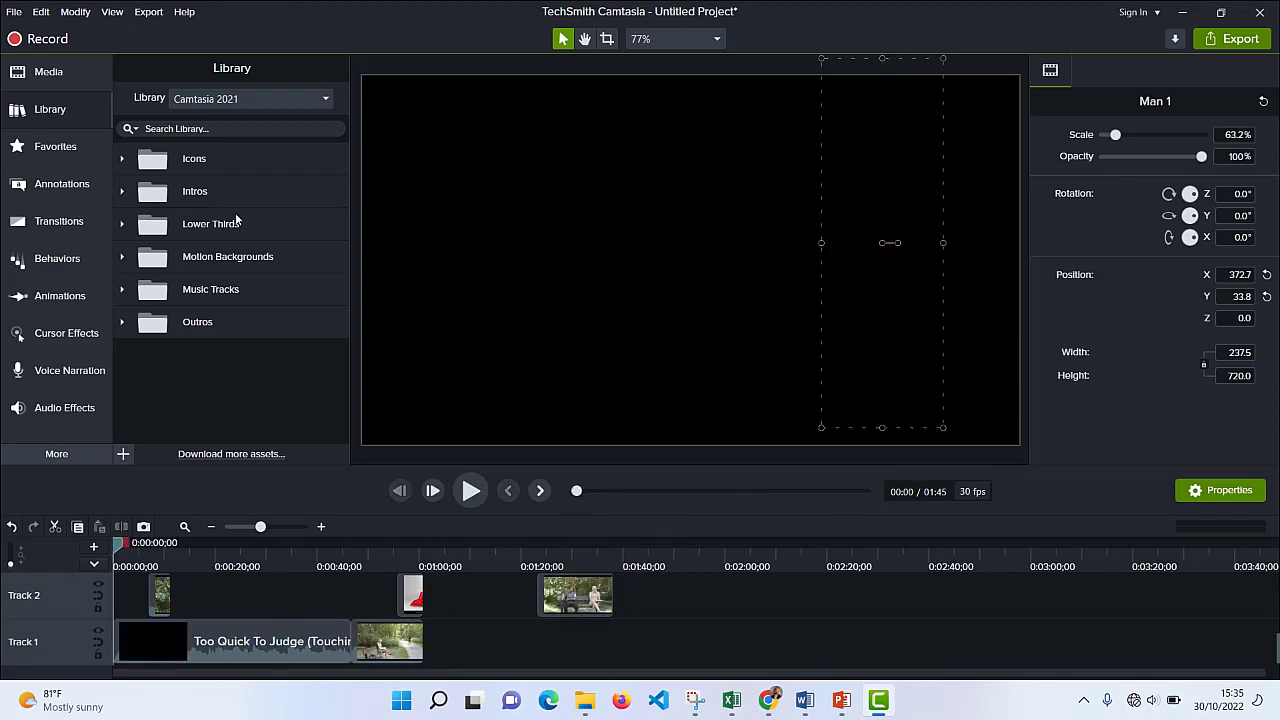
Step: Preview the cornercircles and linewipe templates in the library's Intros folder
{"action": "left_click", "coordinate": [122, 192]}
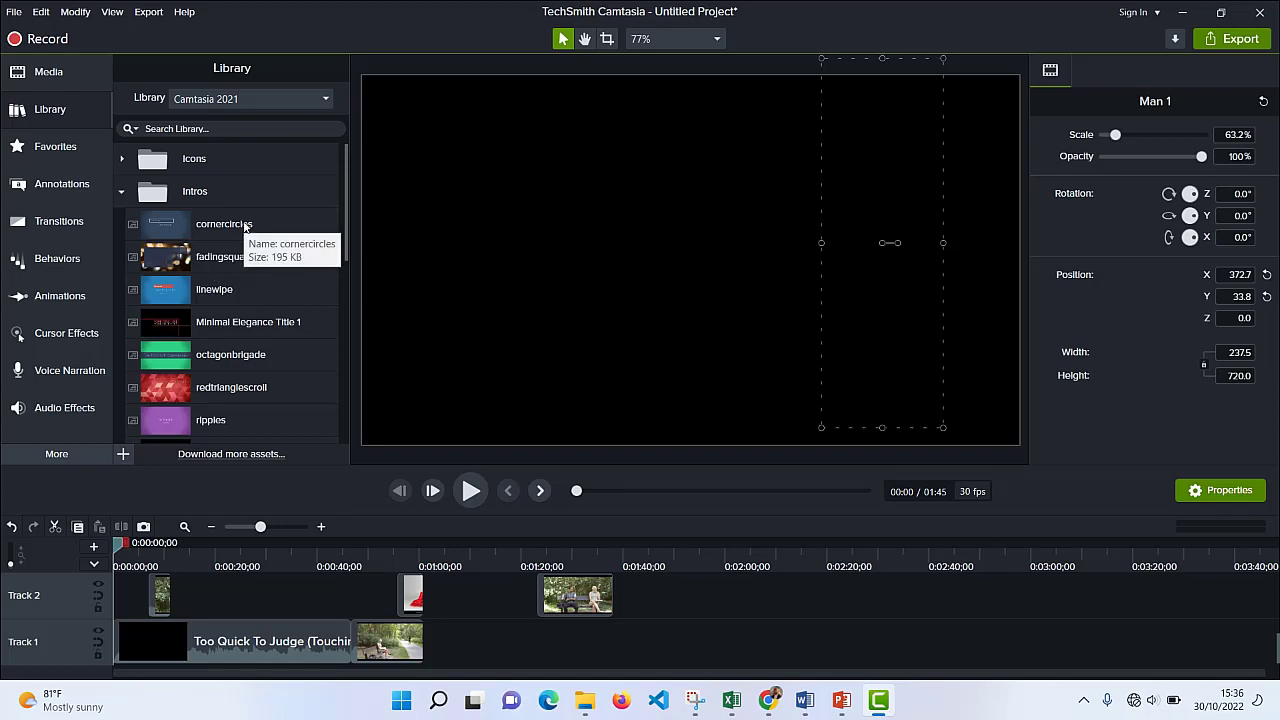
{"action": "left_click", "coordinate": [245, 226]}
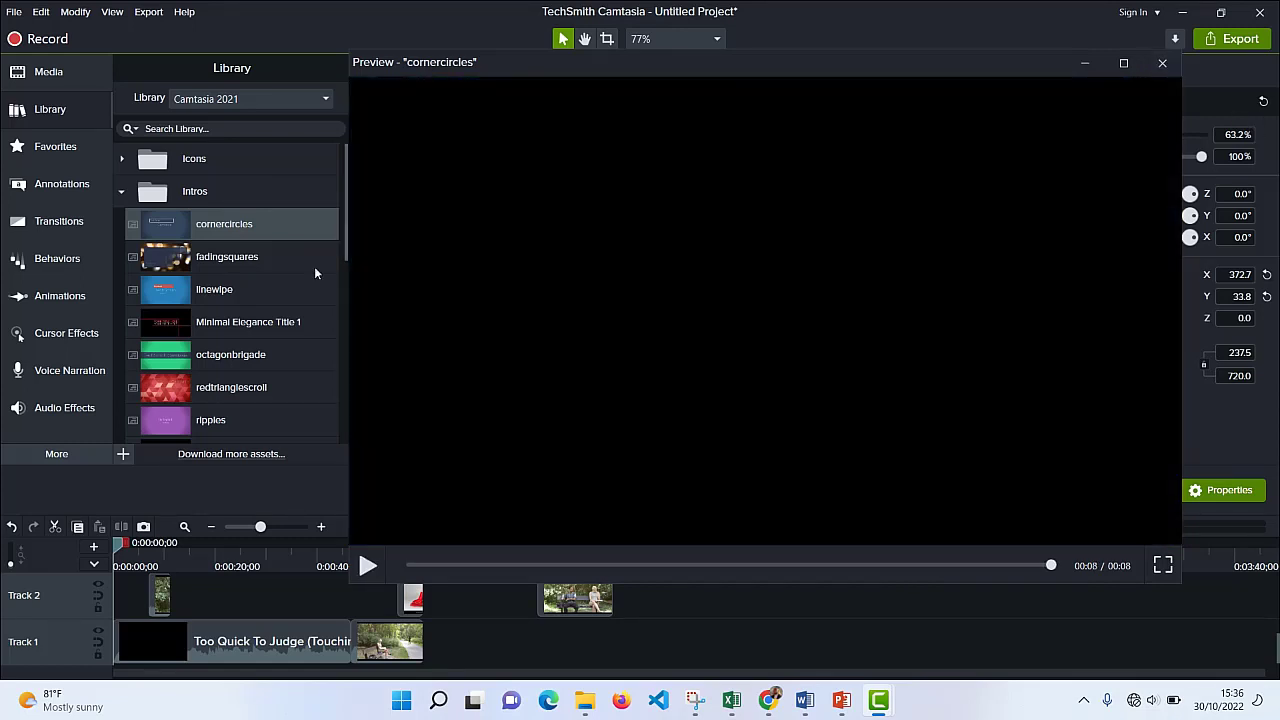
{"action": "double_click", "coordinate": [228, 288]}
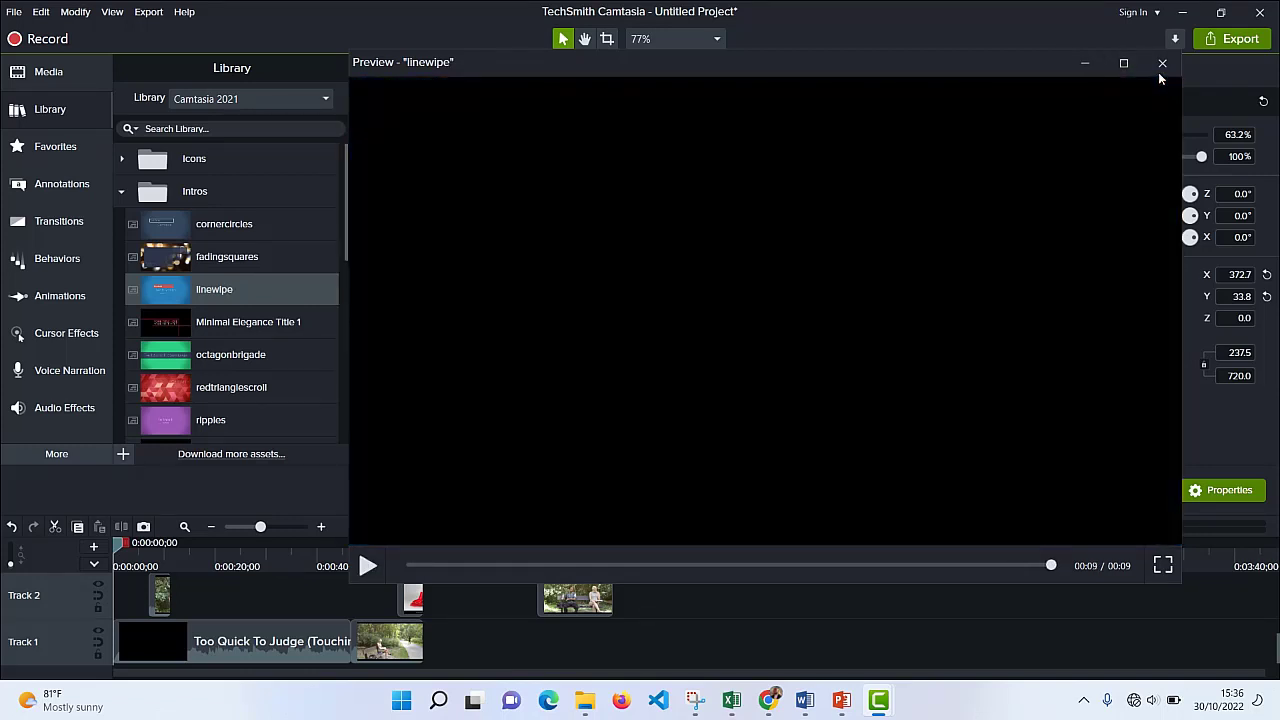
{"action": "left_click", "coordinate": [1160, 65]}
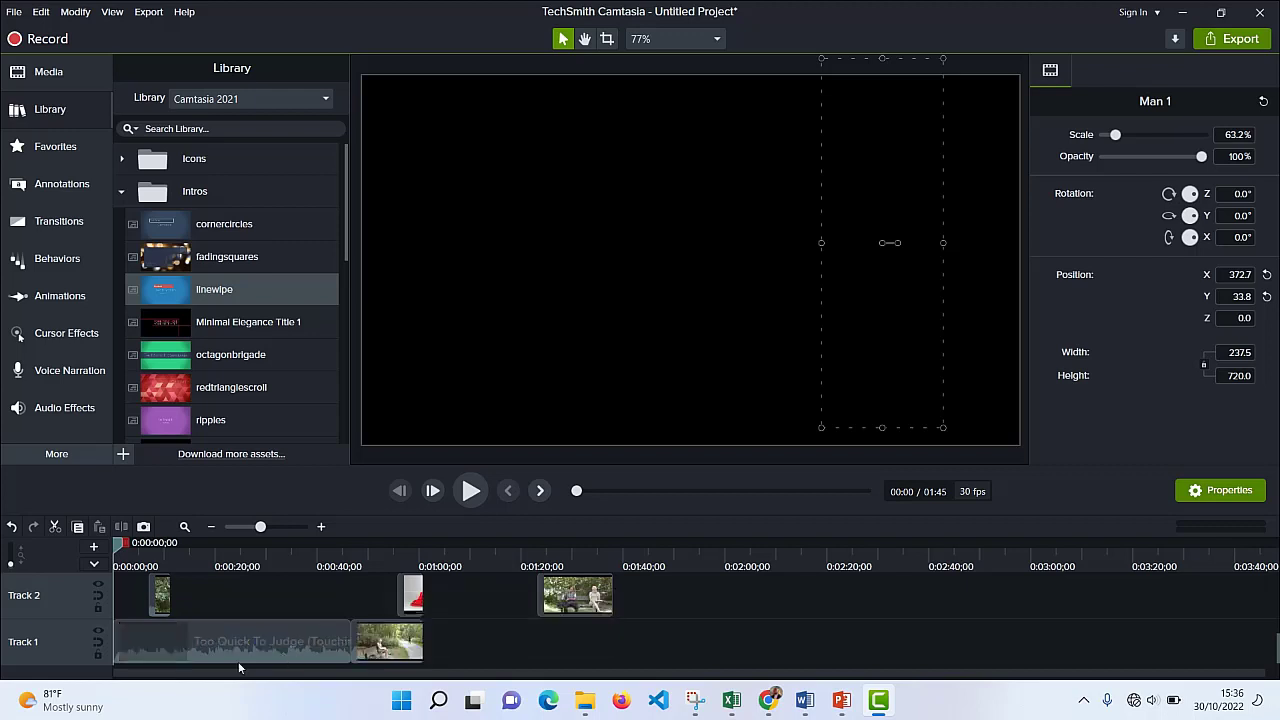
Step: Select both clips on Track 1 and shift them to start at about 0:00:06, leaving a gap at the beginning
{"action": "left_click", "coordinate": [182, 642]}
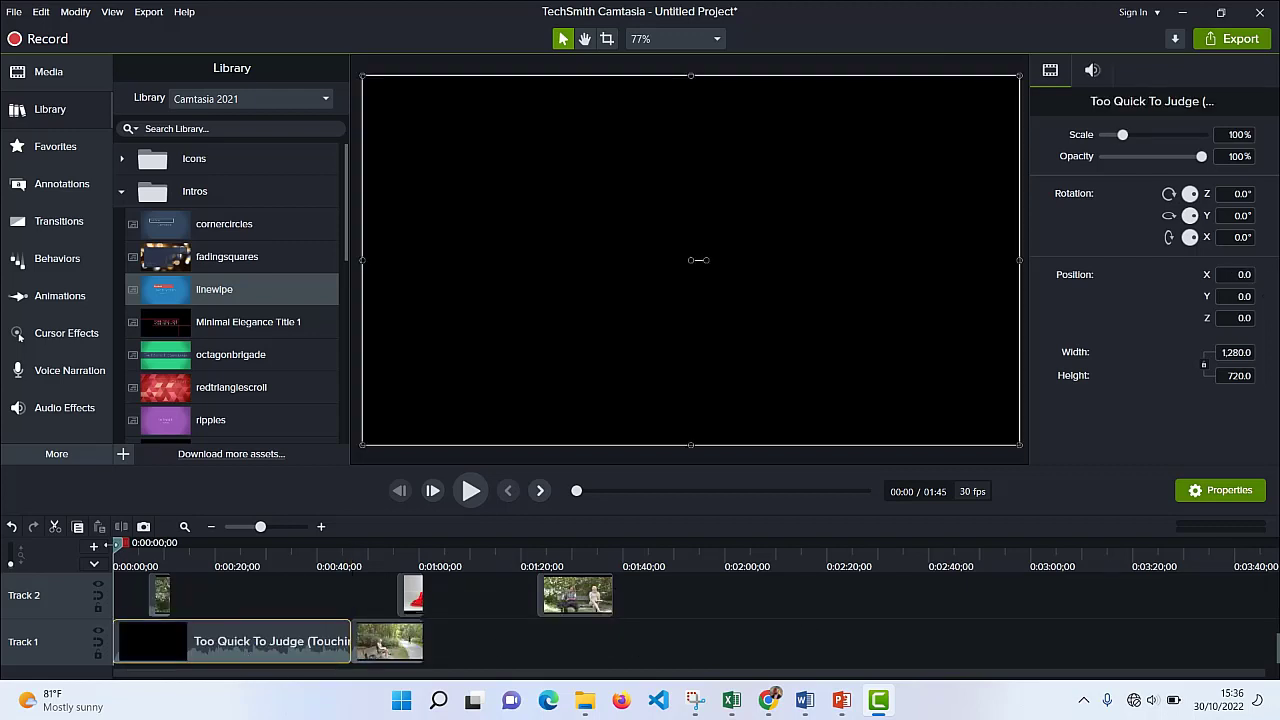
{"action": "left_click_drag", "start_coordinate": [266, 528], "coordinate": [272, 525]}
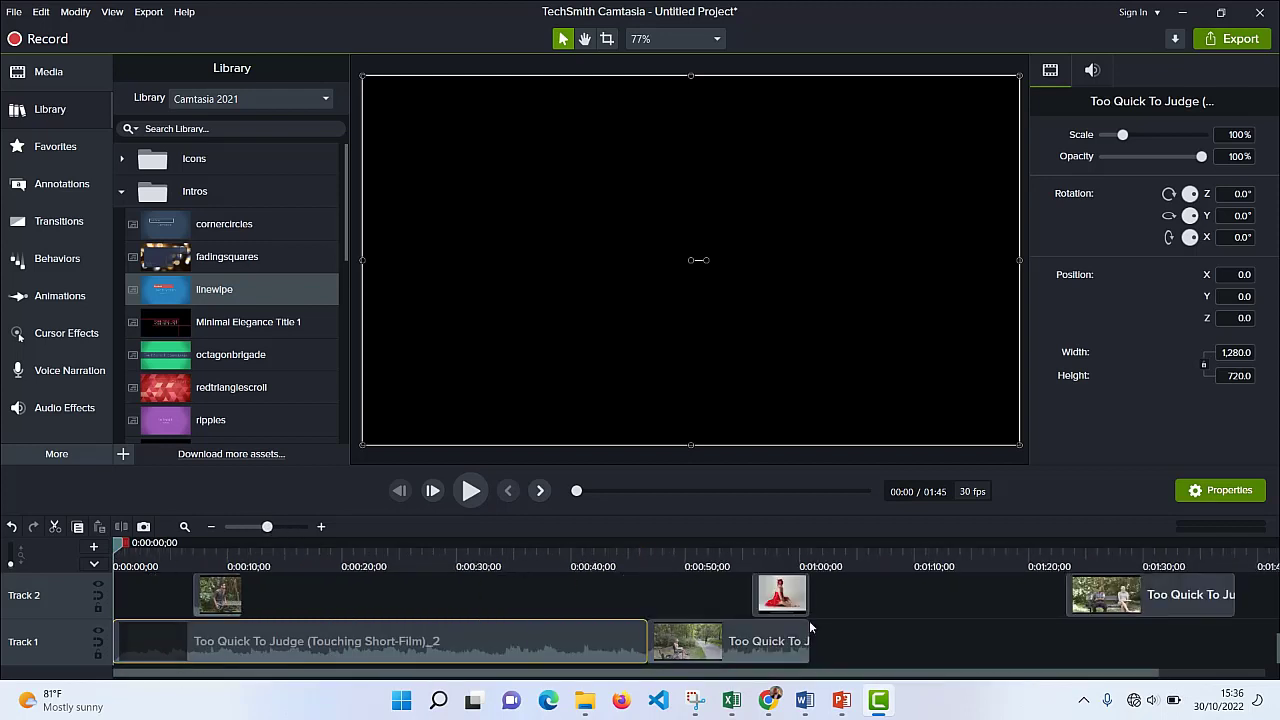
{"action": "left_click", "coordinate": [852, 619]}
{"action": "left_click", "coordinate": [716, 644]}
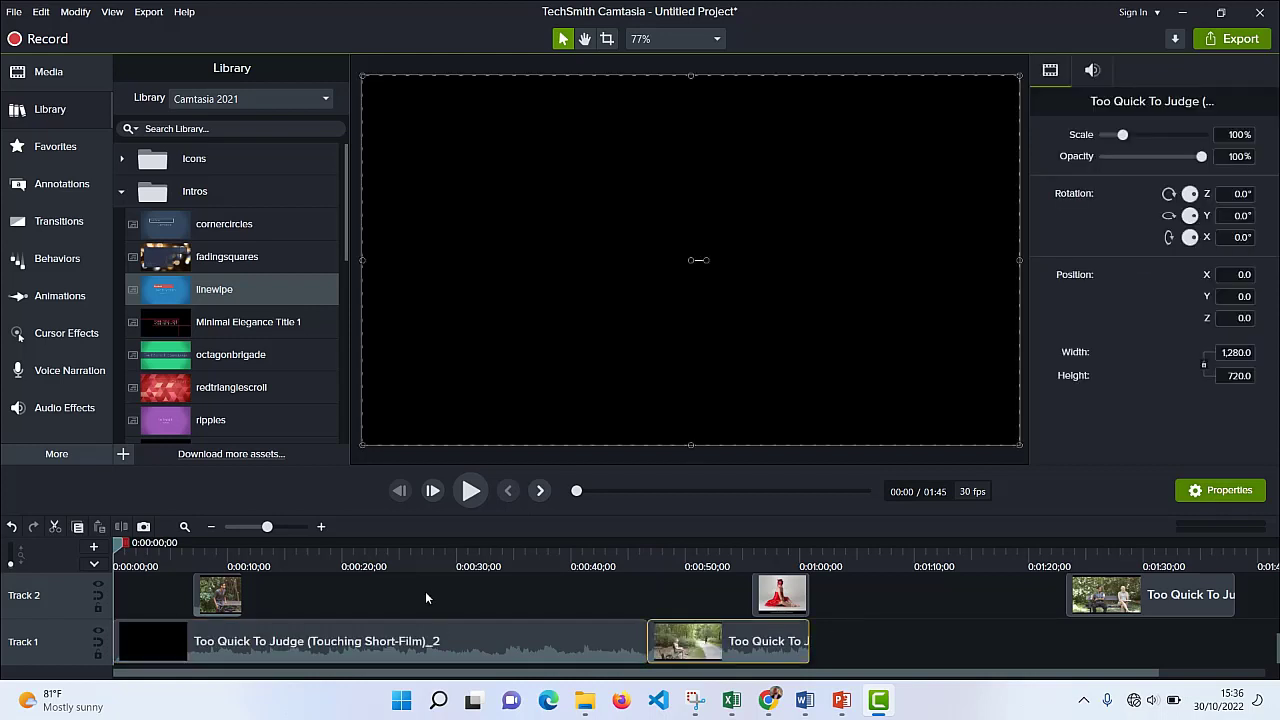
{"action": "left_click_drag", "start_coordinate": [425, 591], "coordinate": [677, 656]}
{"action": "left_click_drag", "start_coordinate": [592, 645], "coordinate": [635, 636]}
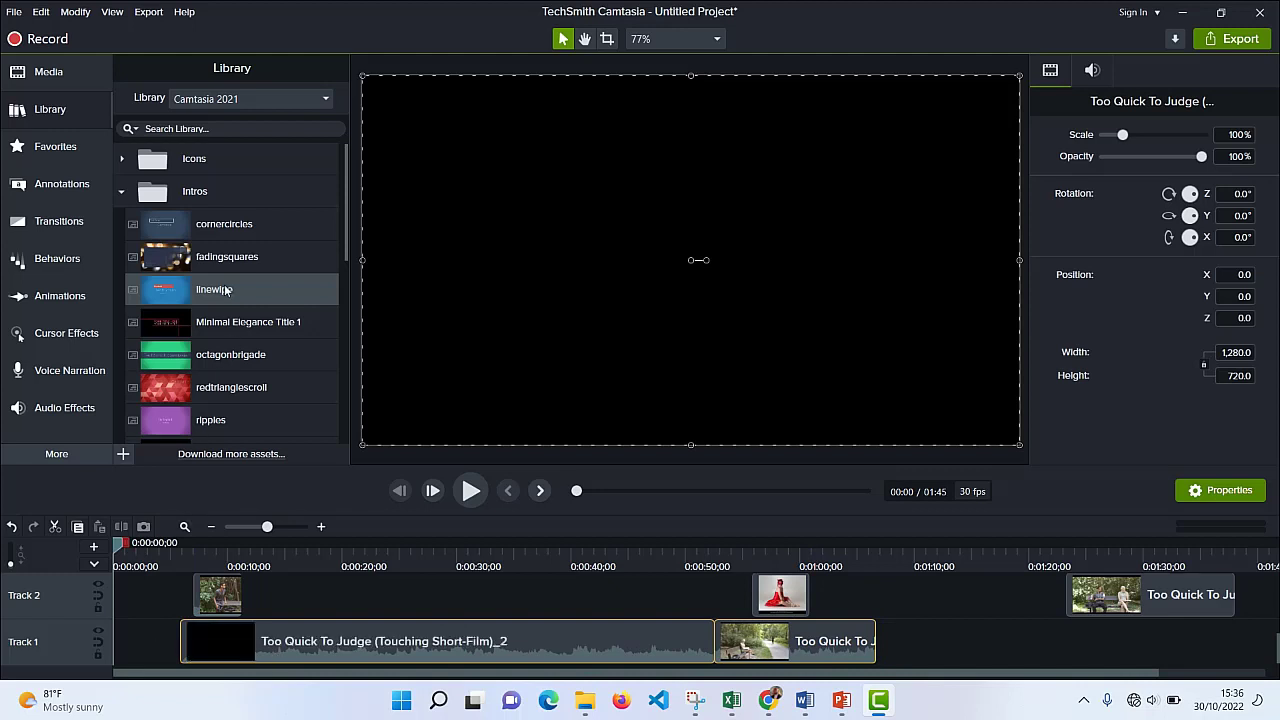
Step: Add the linewipe intro to Track 3 at 0:00:00;00 and play it until about 0:00:05
{"action": "left_click_drag", "start_coordinate": [226, 289], "coordinate": [126, 641]}
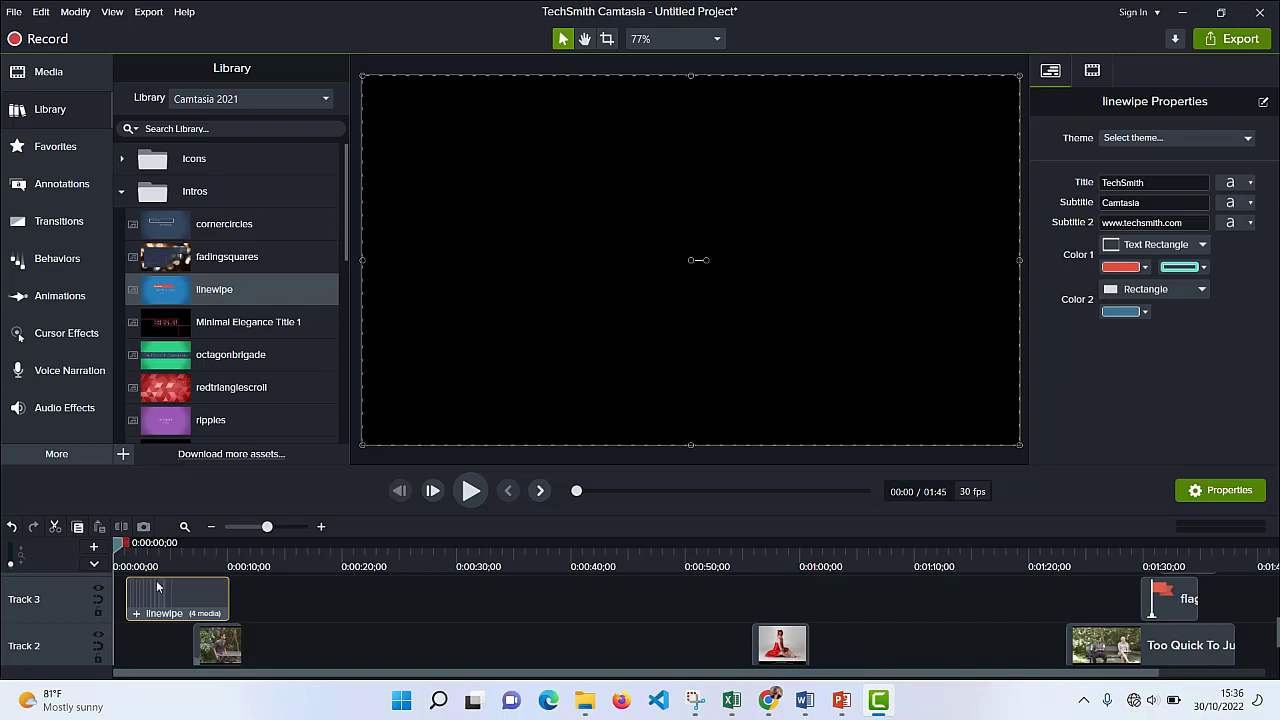
{"action": "left_click_drag", "start_coordinate": [166, 594], "coordinate": [122, 590]}
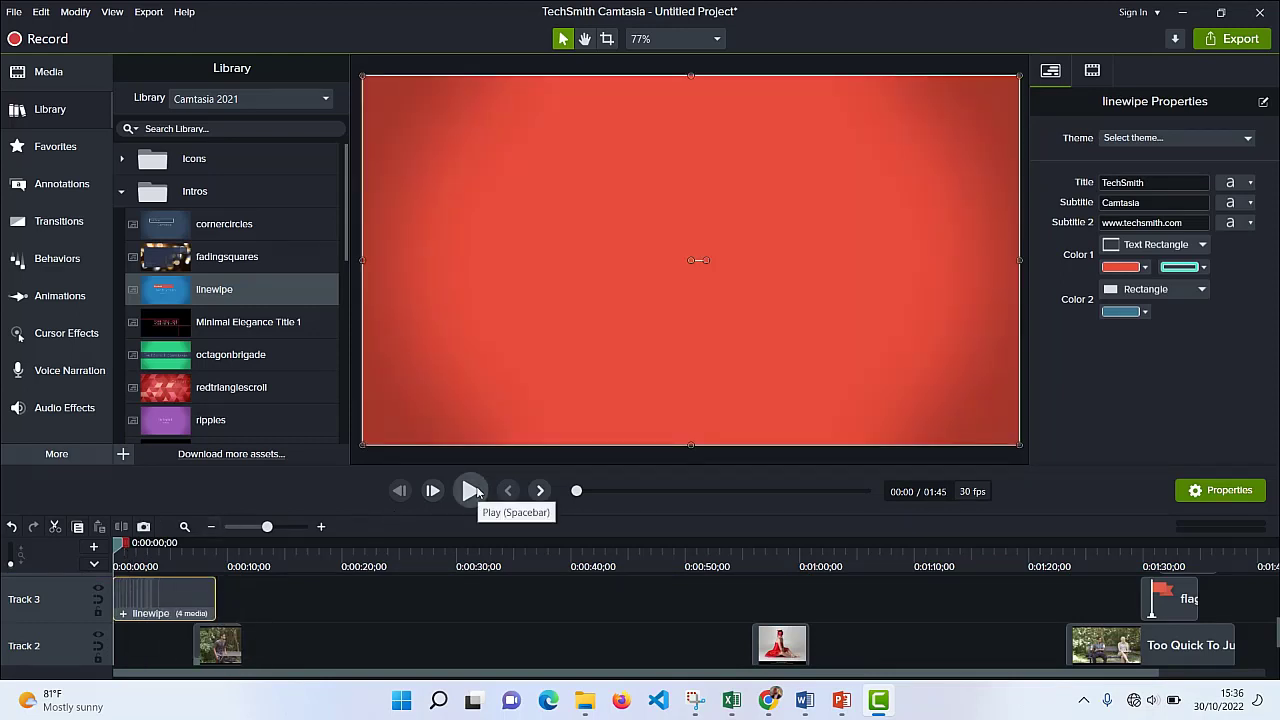
{"action": "left_click", "coordinate": [478, 495]}
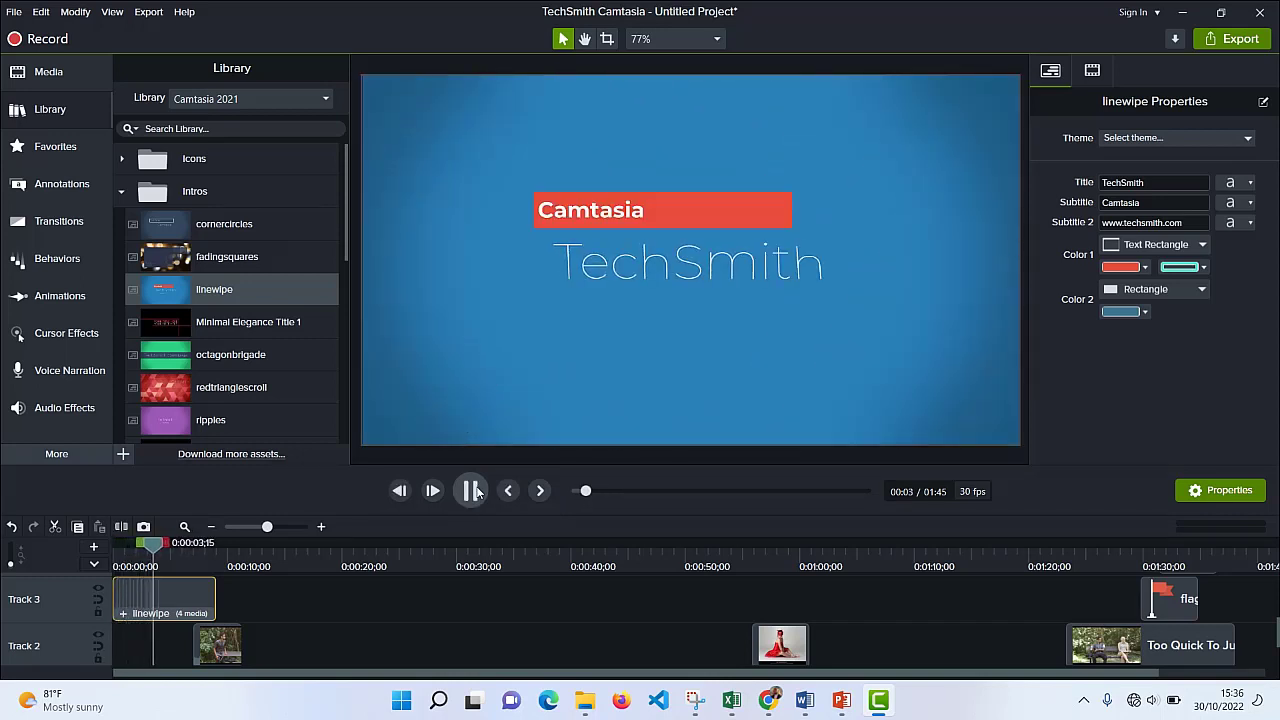
{"action": "left_click", "coordinate": [481, 493]}
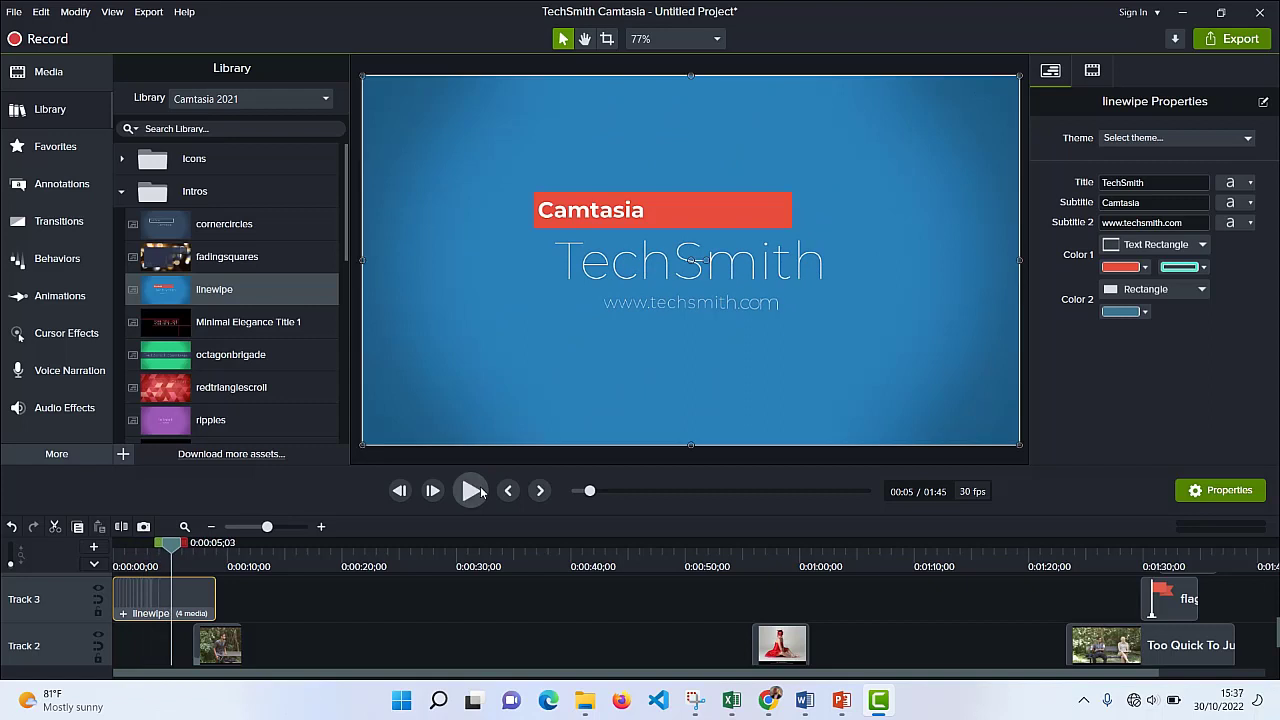
Step: Set the linewipe intro's subtitle to "Am sorry" and replace its title with the person's first name
{"action": "double_click", "coordinate": [1142, 202]}
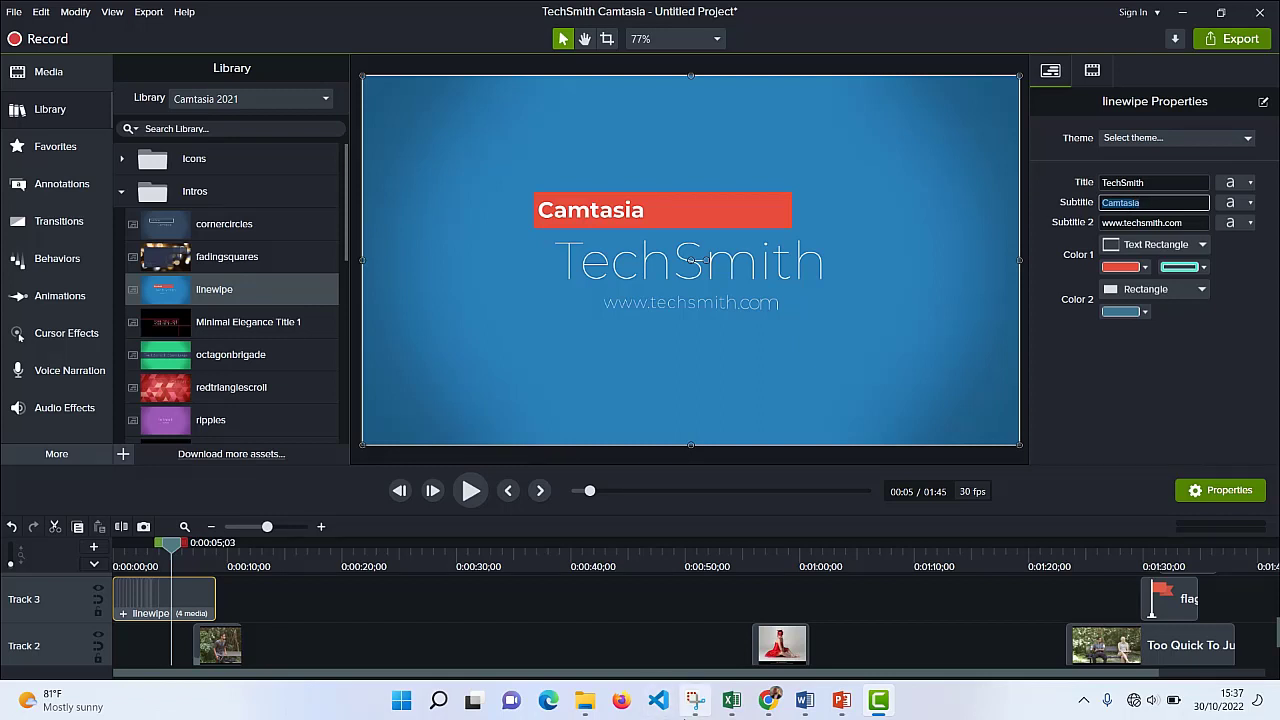
{"action": "type", "text": "Am sorry"}
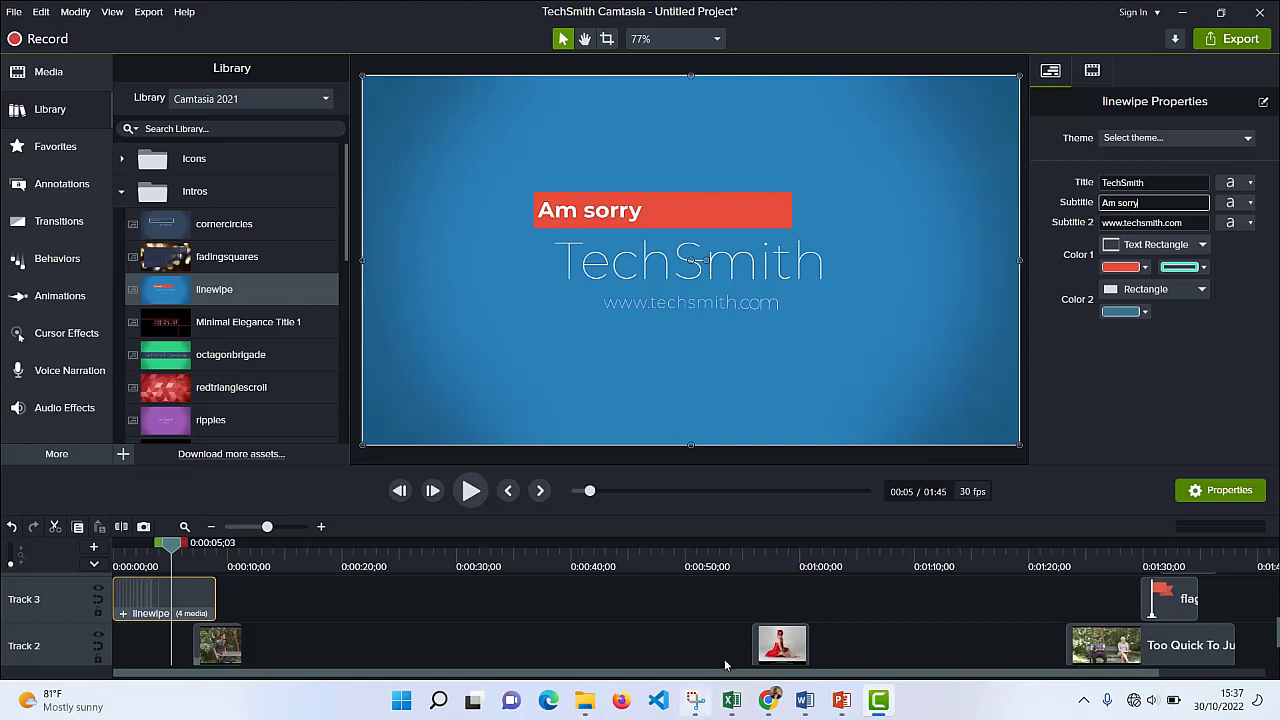
{"action": "double_click", "coordinate": [1148, 181]}
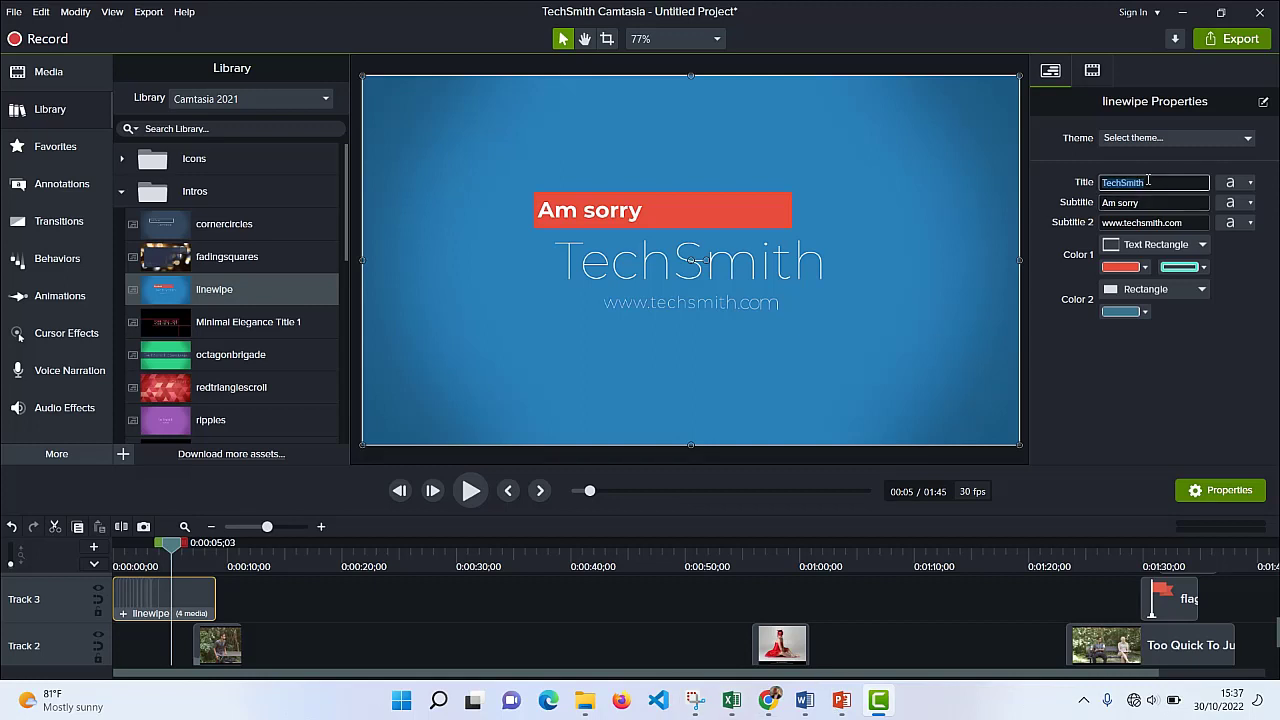
{"action": "mouse_move", "coordinate": [40, 708]}
{"action": "type", "text": "Dm"}
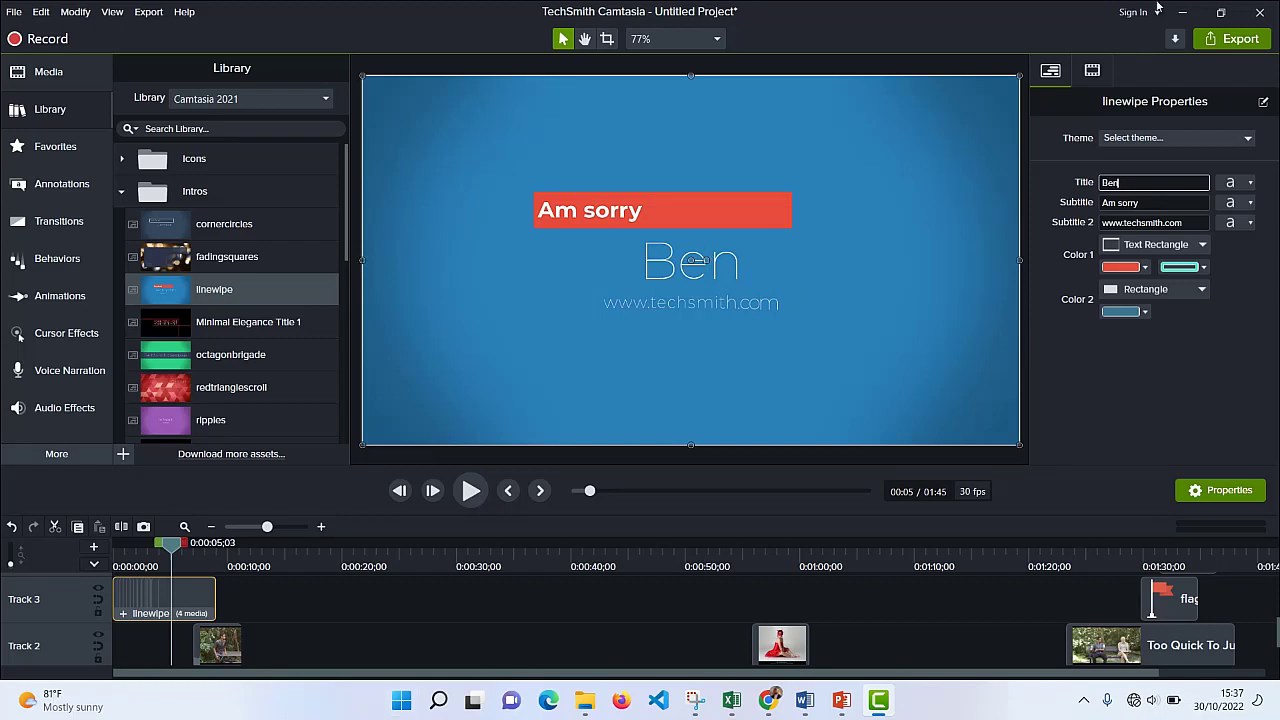
Step: Change the linewipe intro's Color 1 fill for the text rectangle to dark brown, #584C4B
{"action": "left_click", "coordinate": [1172, 221]}
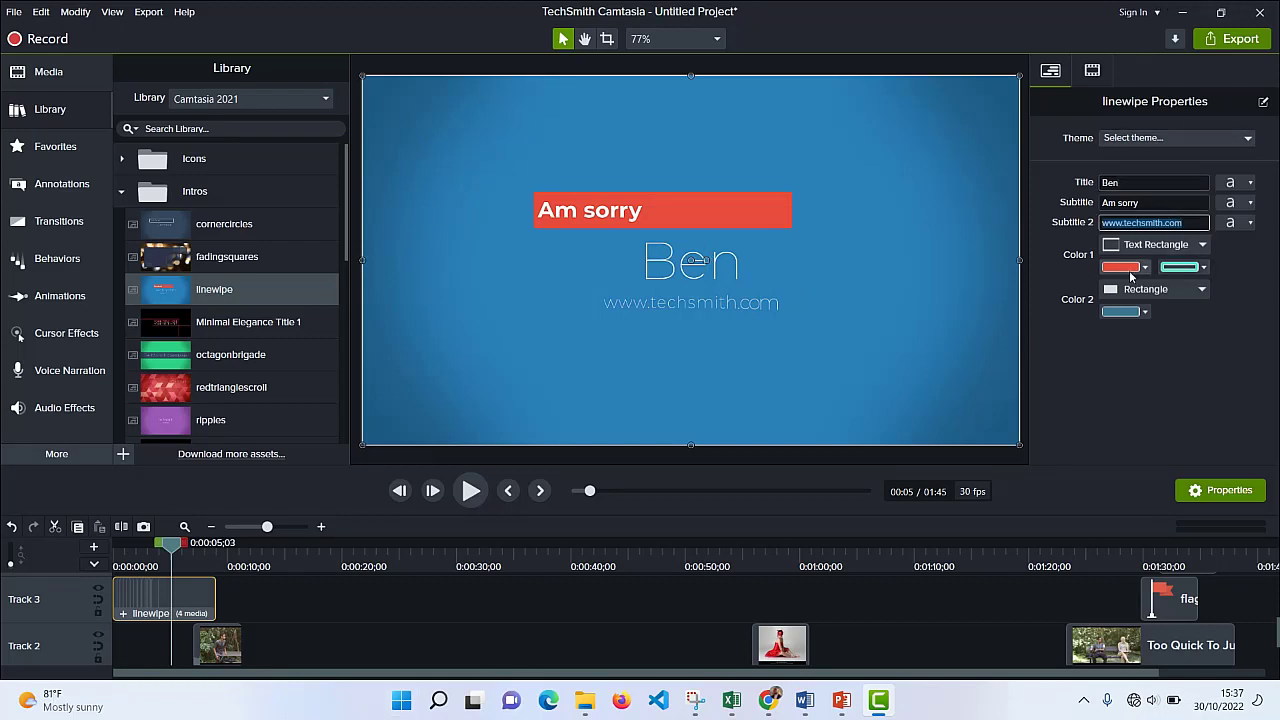
{"action": "left_click", "coordinate": [1146, 268]}
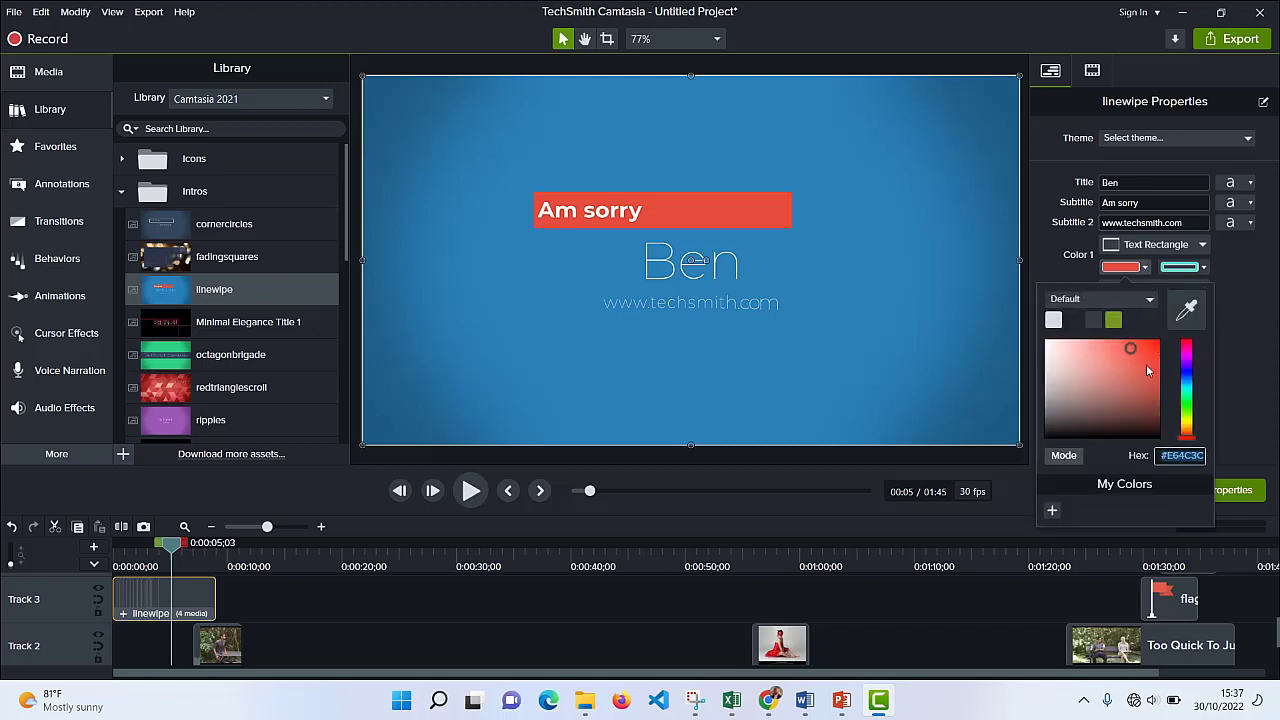
{"action": "left_click_drag", "start_coordinate": [1146, 364], "coordinate": [1062, 406]}
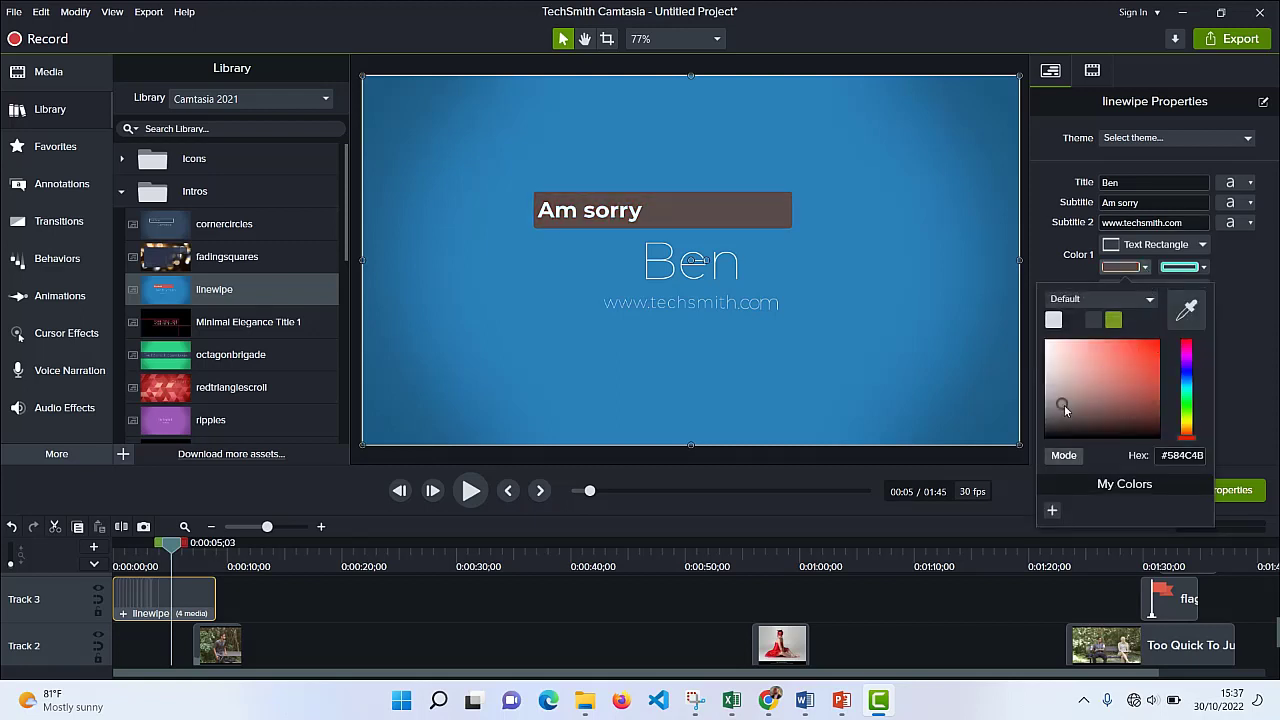
{"action": "left_click", "coordinate": [1247, 345]}
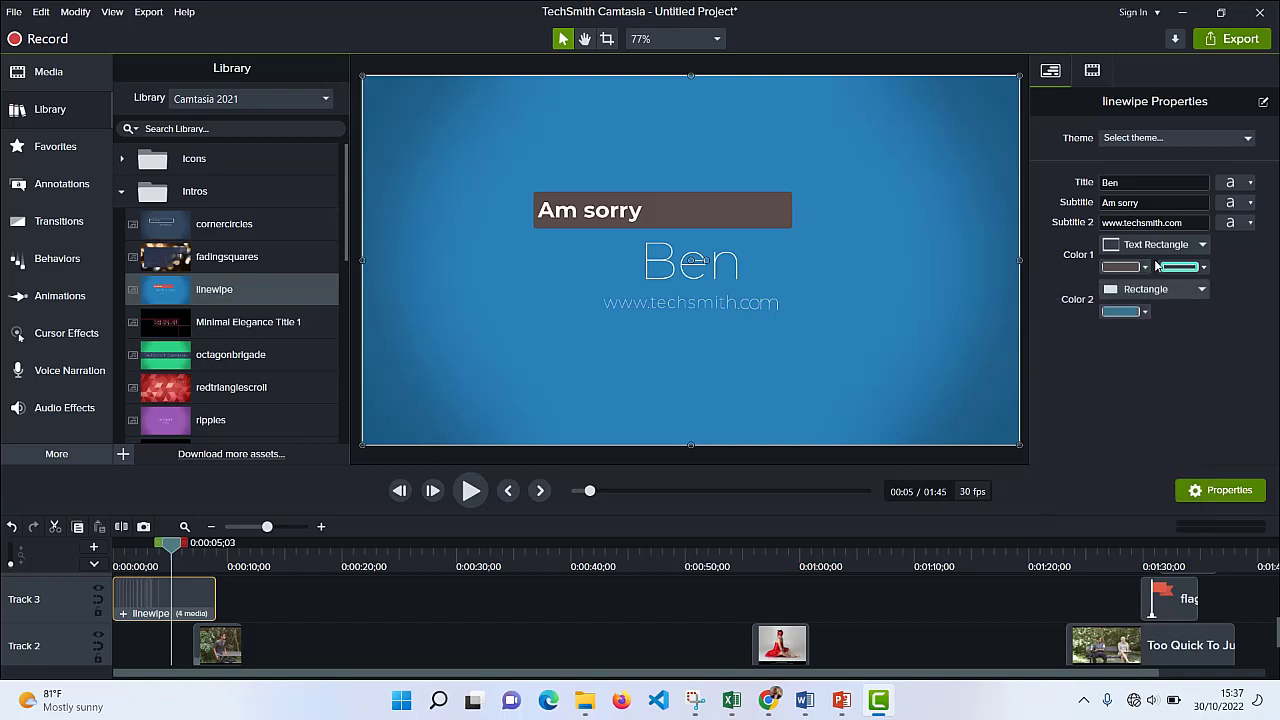
Step: Format the linewipe intro's subtitle text as Montserrat Bold with centered horizontal alignment
{"action": "triple_click", "coordinate": [1144, 206]}
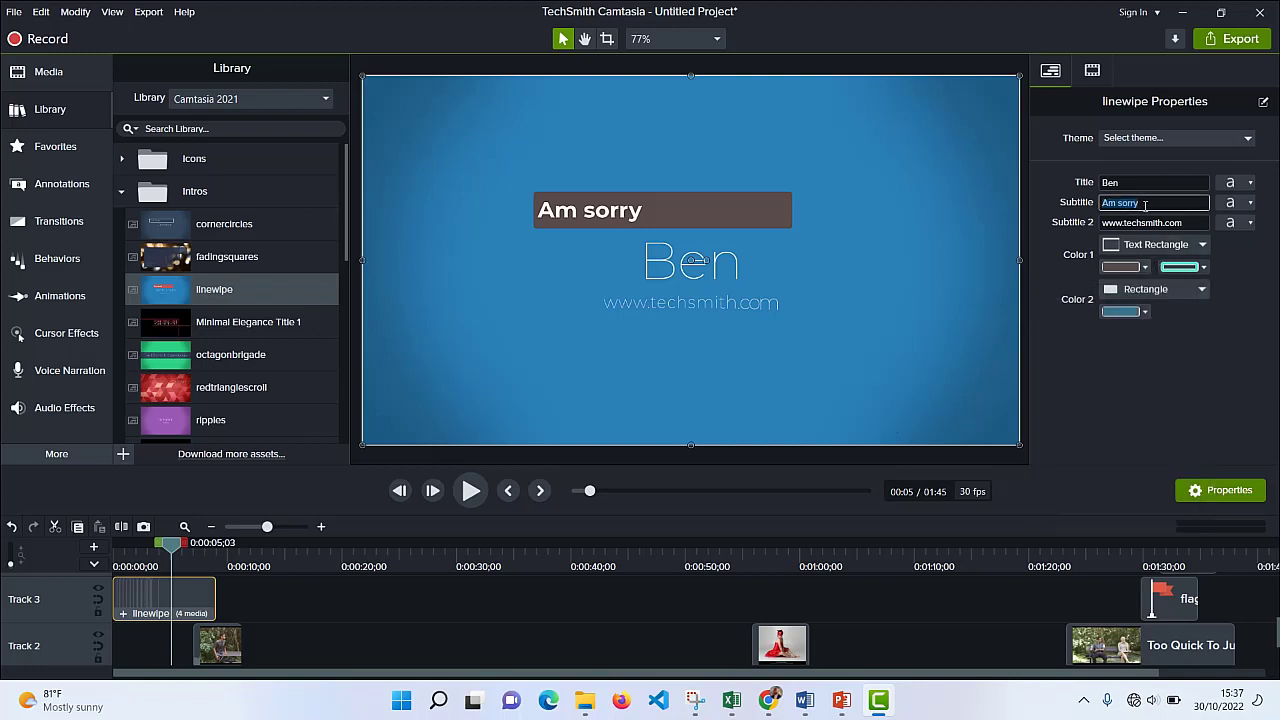
{"action": "left_click", "coordinate": [1249, 203]}
{"action": "left_click_drag", "start_coordinate": [1127, 283], "coordinate": [1178, 279]}
{"action": "left_click", "coordinate": [1188, 253]}
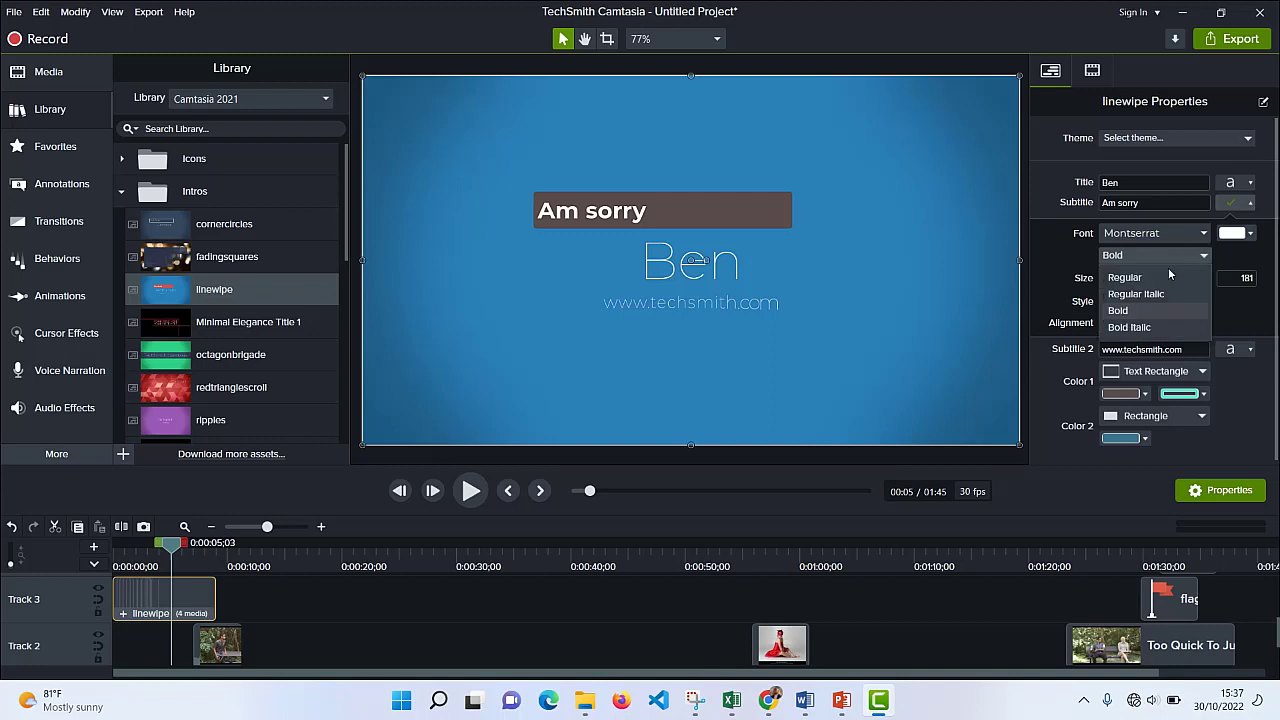
{"action": "left_click", "coordinate": [1116, 312]}
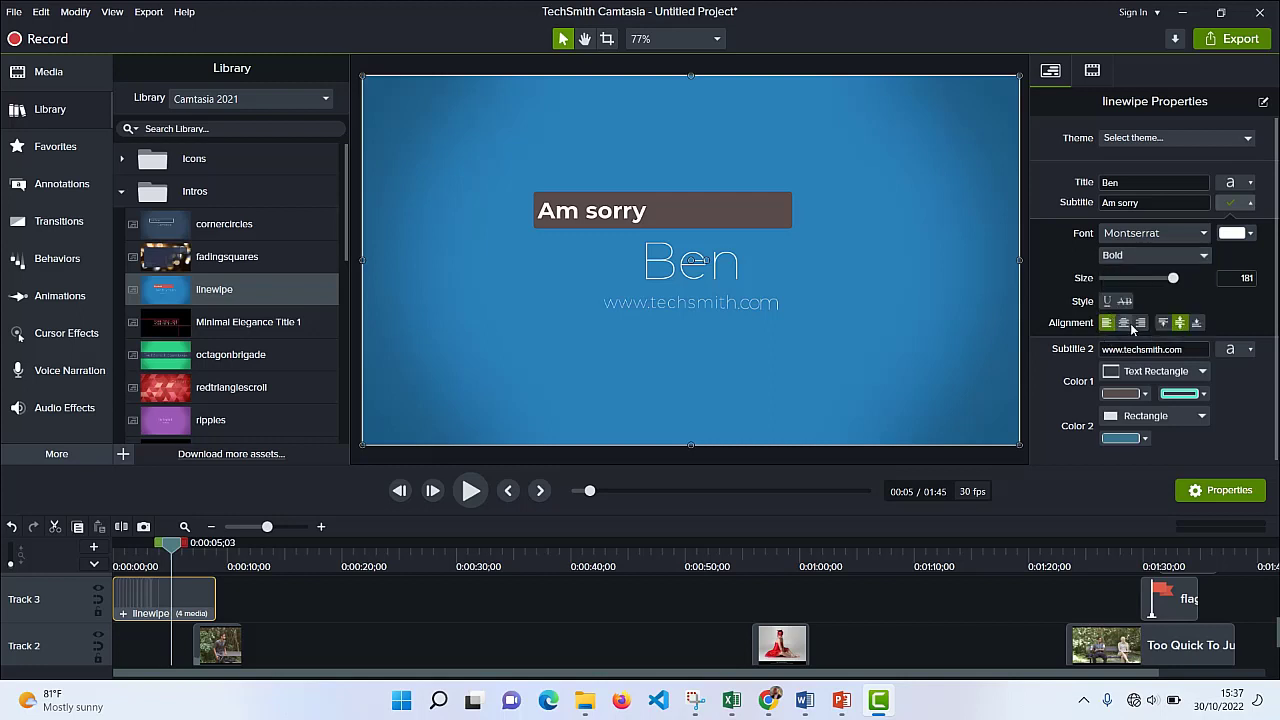
{"action": "left_click", "coordinate": [1124, 323]}
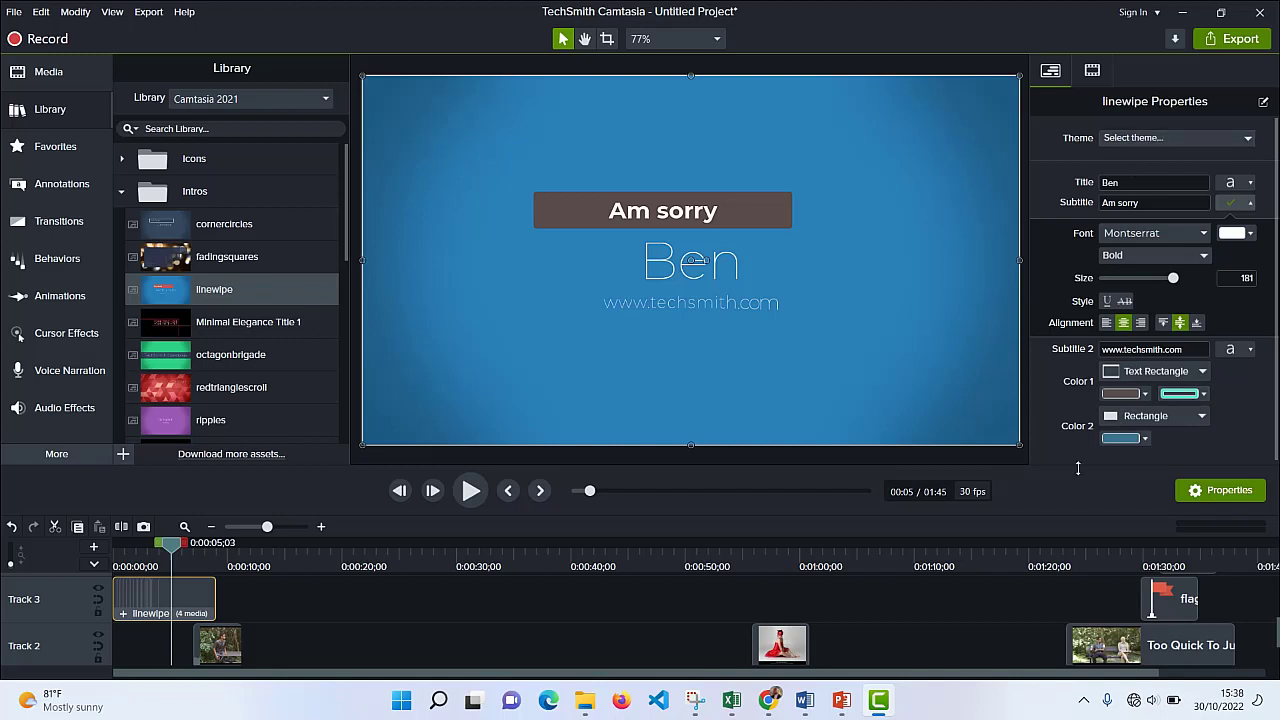
{"action": "left_click", "coordinate": [1251, 205]}
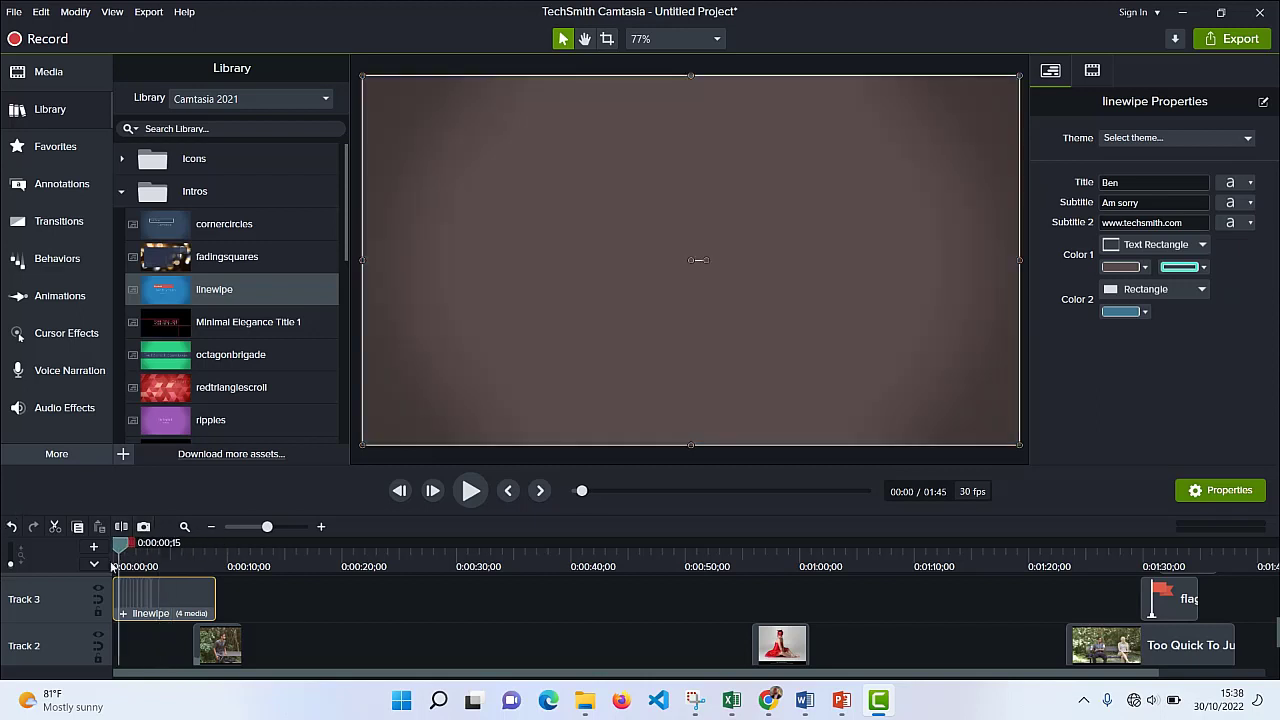
Step: Play the timeline from the beginning to about 0:00:10 to review the customized linewipe intro
{"action": "left_click_drag", "start_coordinate": [176, 545], "coordinate": [110, 545]}
{"action": "left_click", "coordinate": [479, 498]}
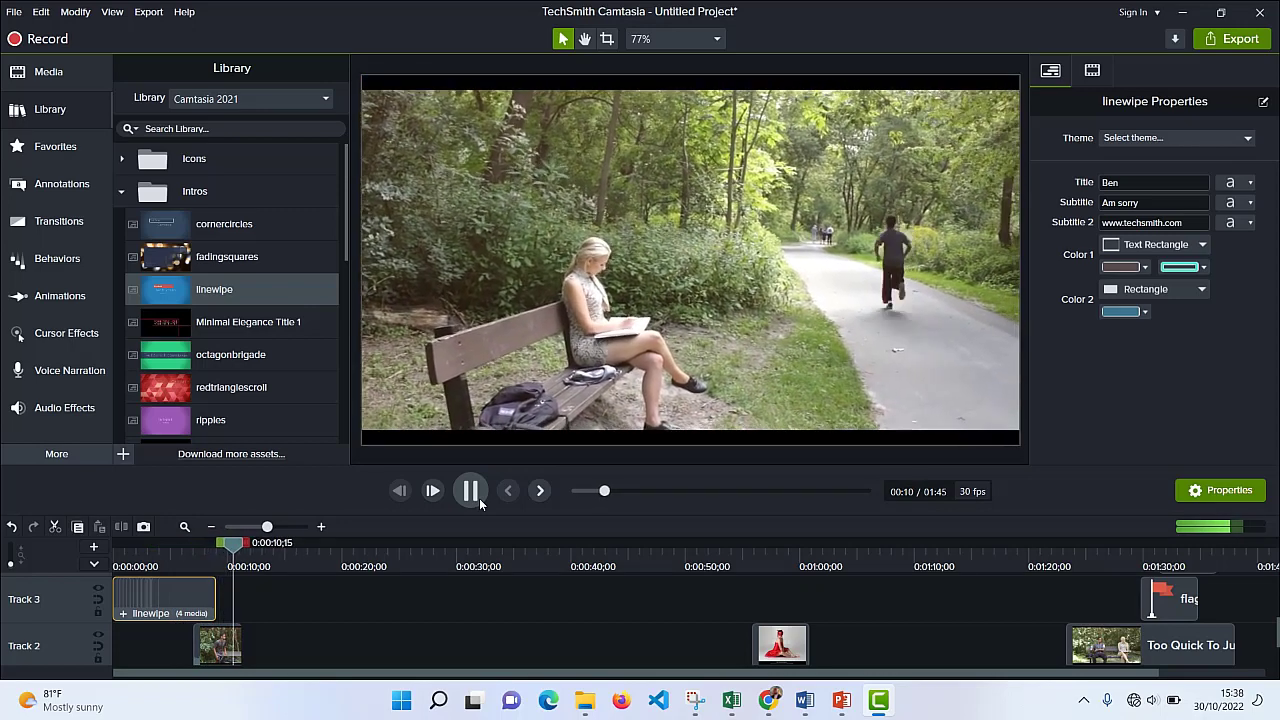
{"action": "left_click", "coordinate": [479, 498]}
Step: Preview the spinningcomputer template in the library's Intros folder
{"action": "scroll", "coordinate": [203, 337], "scroll_direction": "down", "scroll_amount": 5}
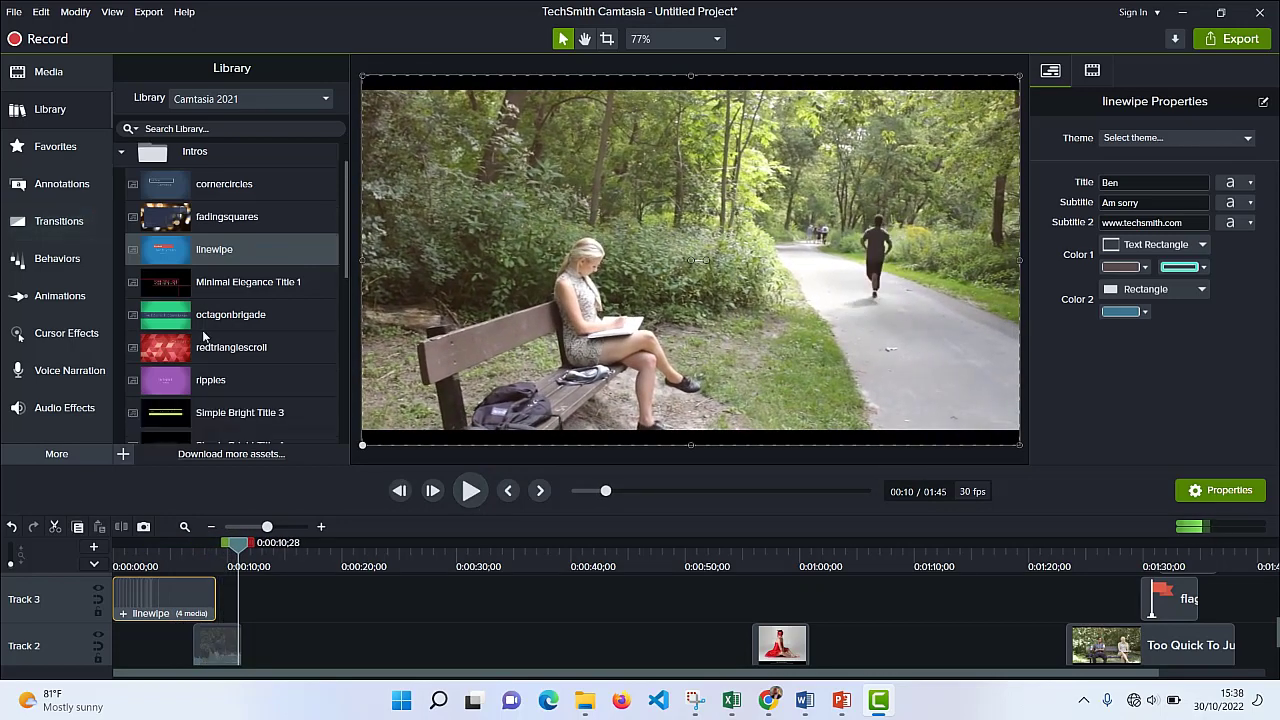
{"action": "scroll", "coordinate": [203, 337], "scroll_direction": "down", "scroll_amount": 1}
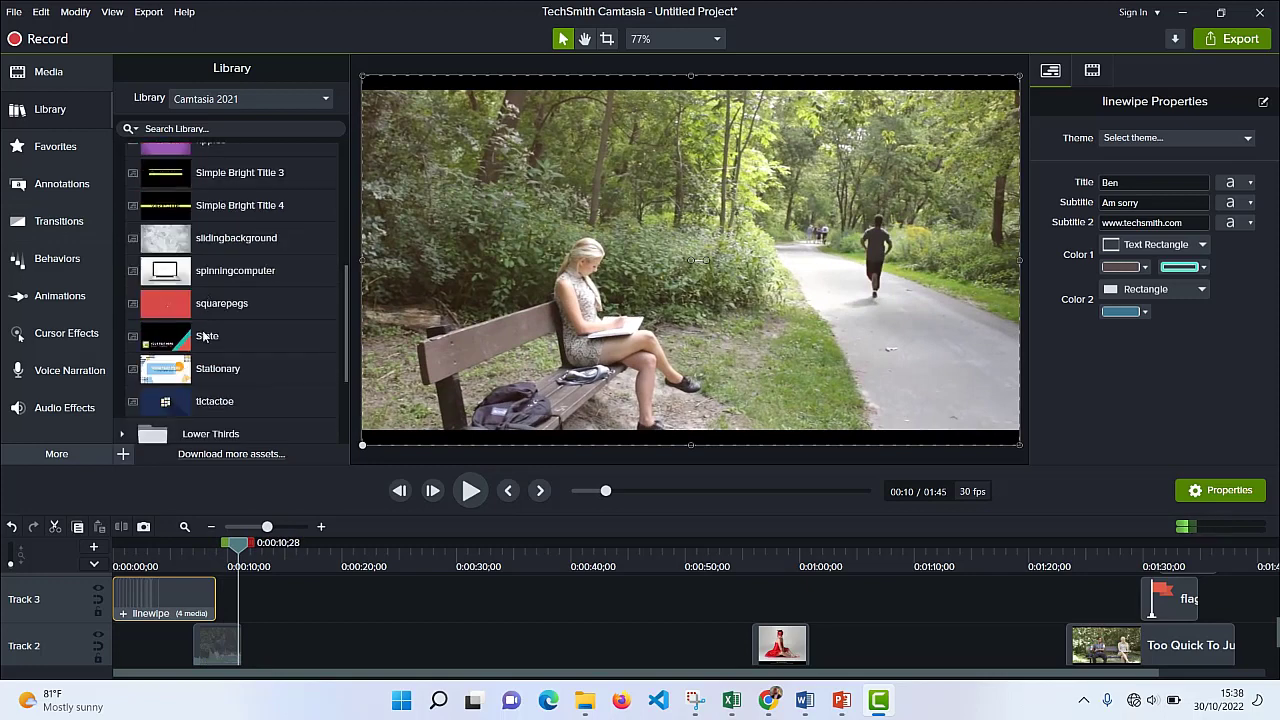
{"action": "double_click", "coordinate": [237, 279]}
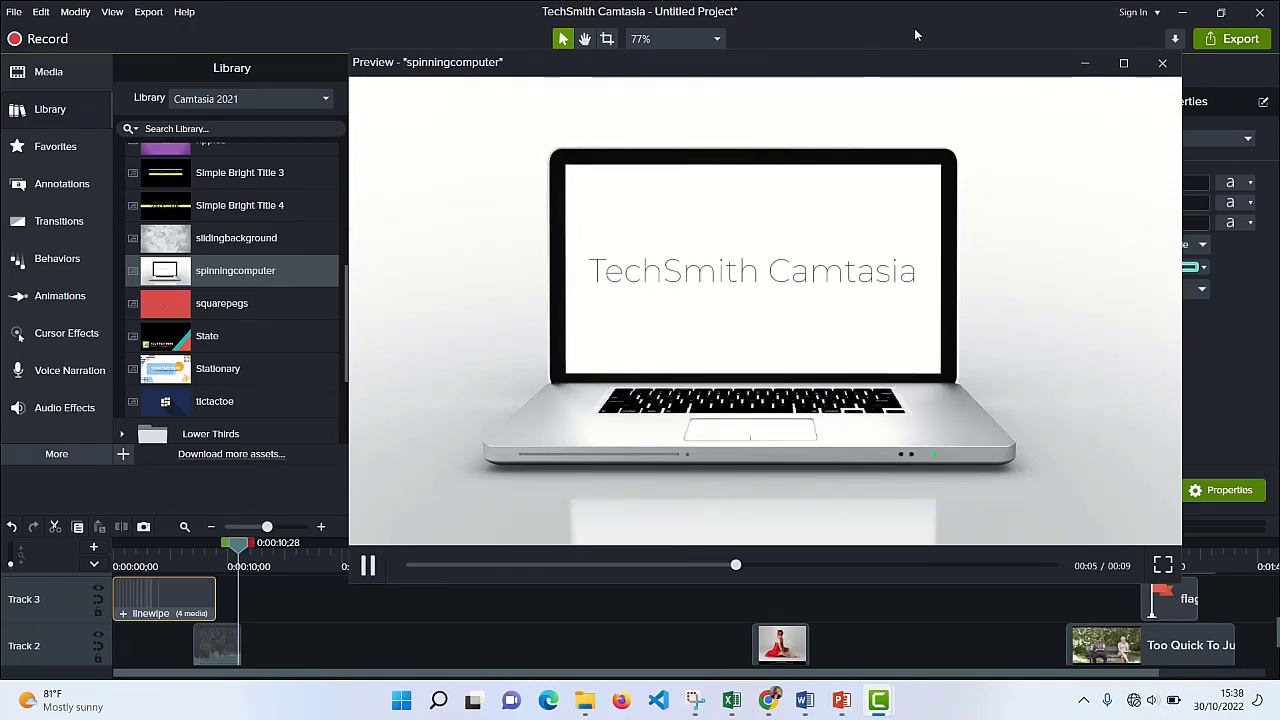
{"action": "left_click", "coordinate": [1162, 62]}
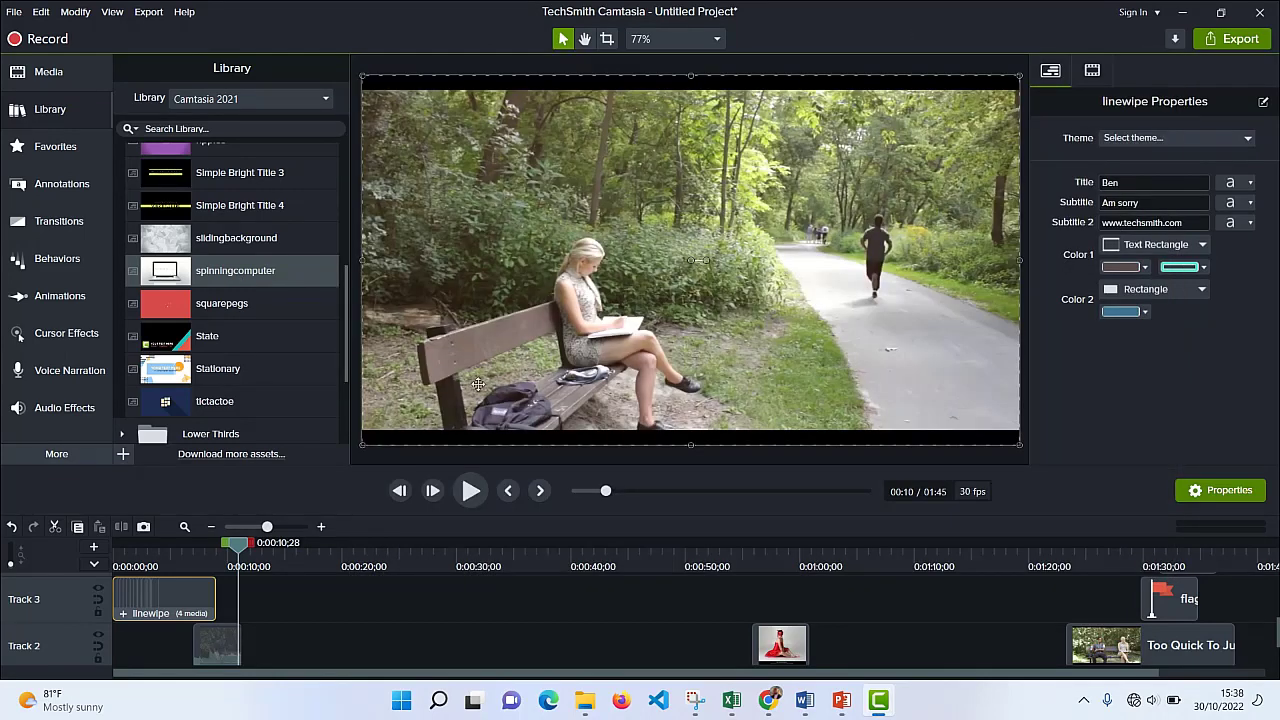
Step: Add the State intro from the library to Track 3, starting at about 0:00:16
{"action": "scroll", "coordinate": [203, 424], "scroll_direction": "down", "scroll_amount": 3}
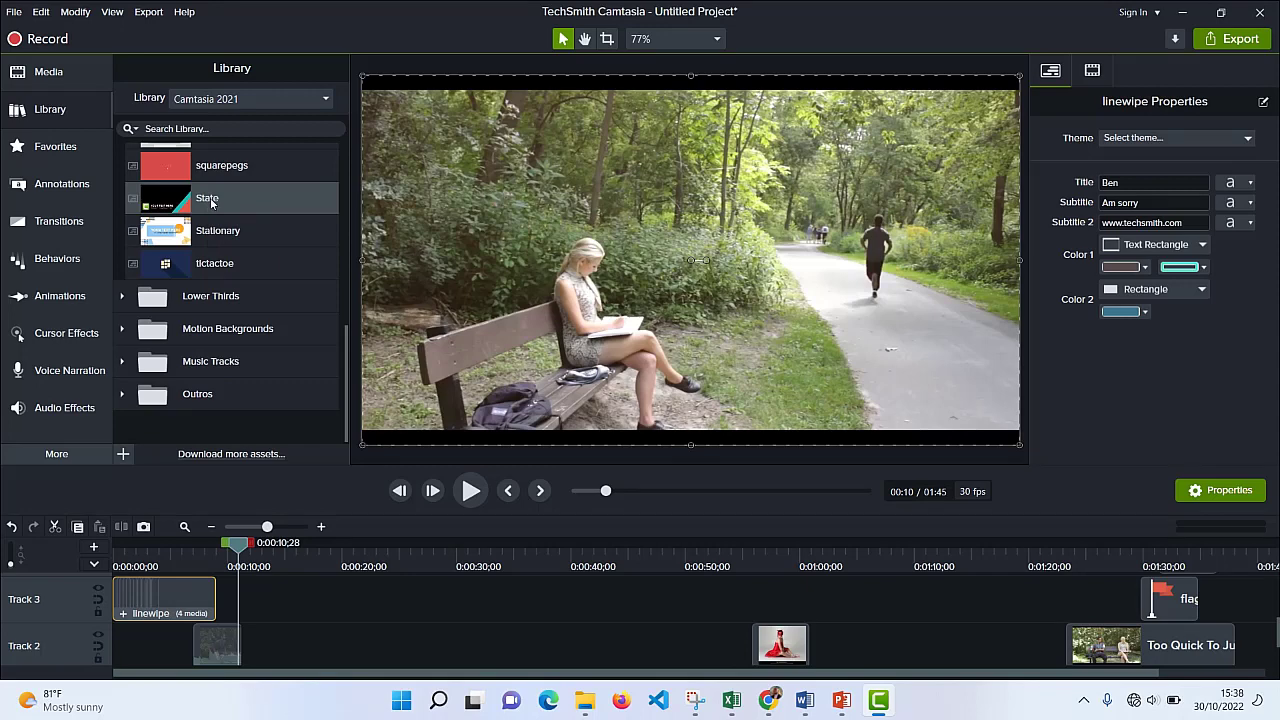
{"action": "key", "text": "ctrl+a"}
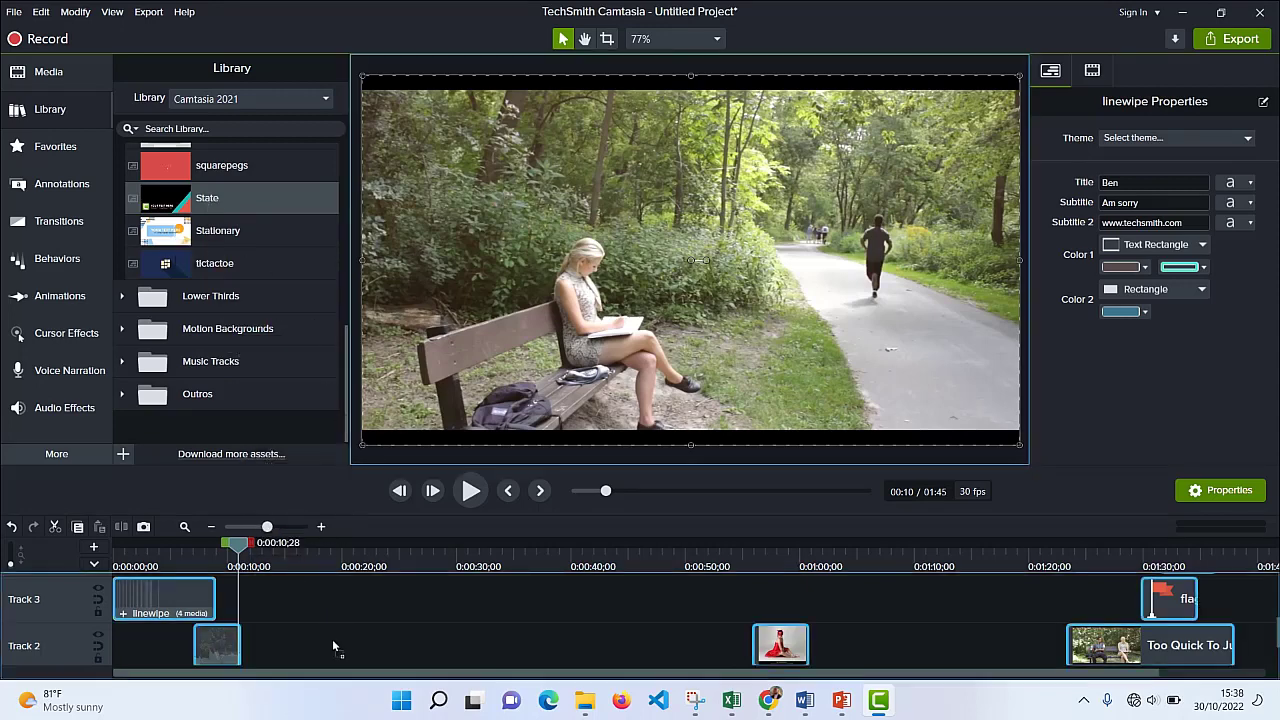
{"action": "left_click_drag", "start_coordinate": [334, 646], "coordinate": [314, 606]}
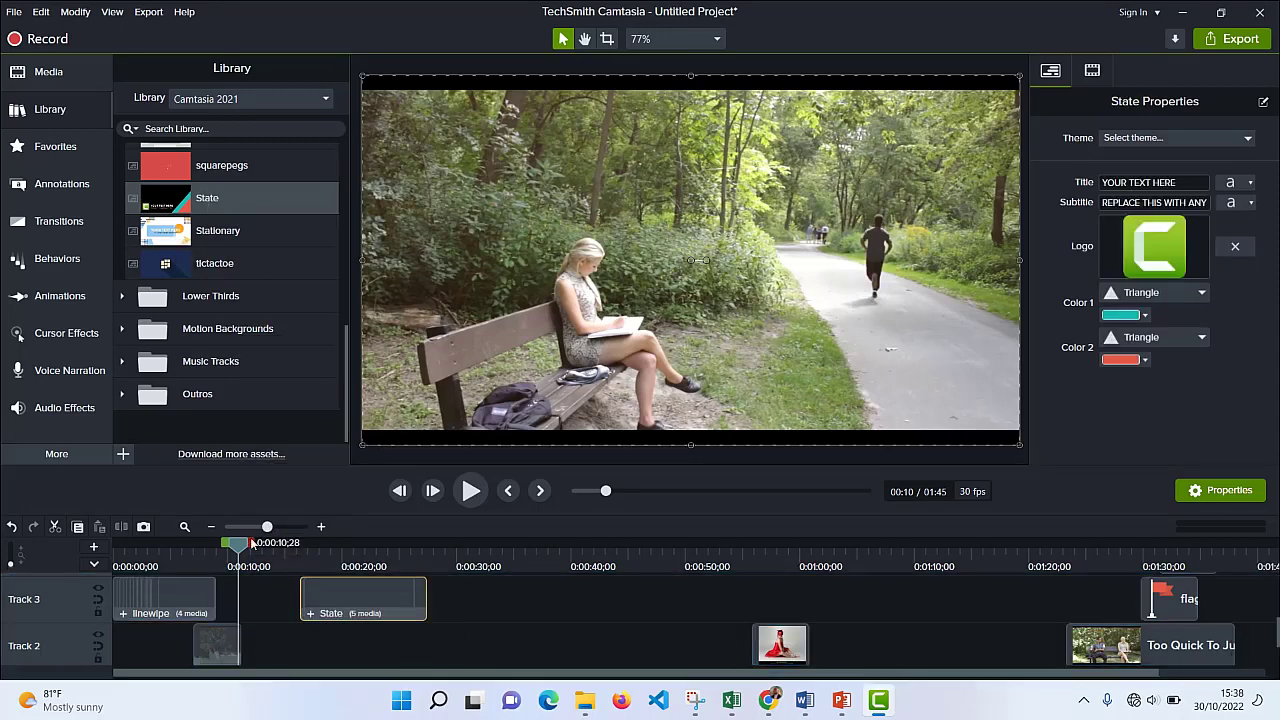
Step: Play the timeline from about 0:00:15 to 0:00:27 to review the State intro over the video
{"action": "left_click_drag", "start_coordinate": [237, 546], "coordinate": [284, 546]}
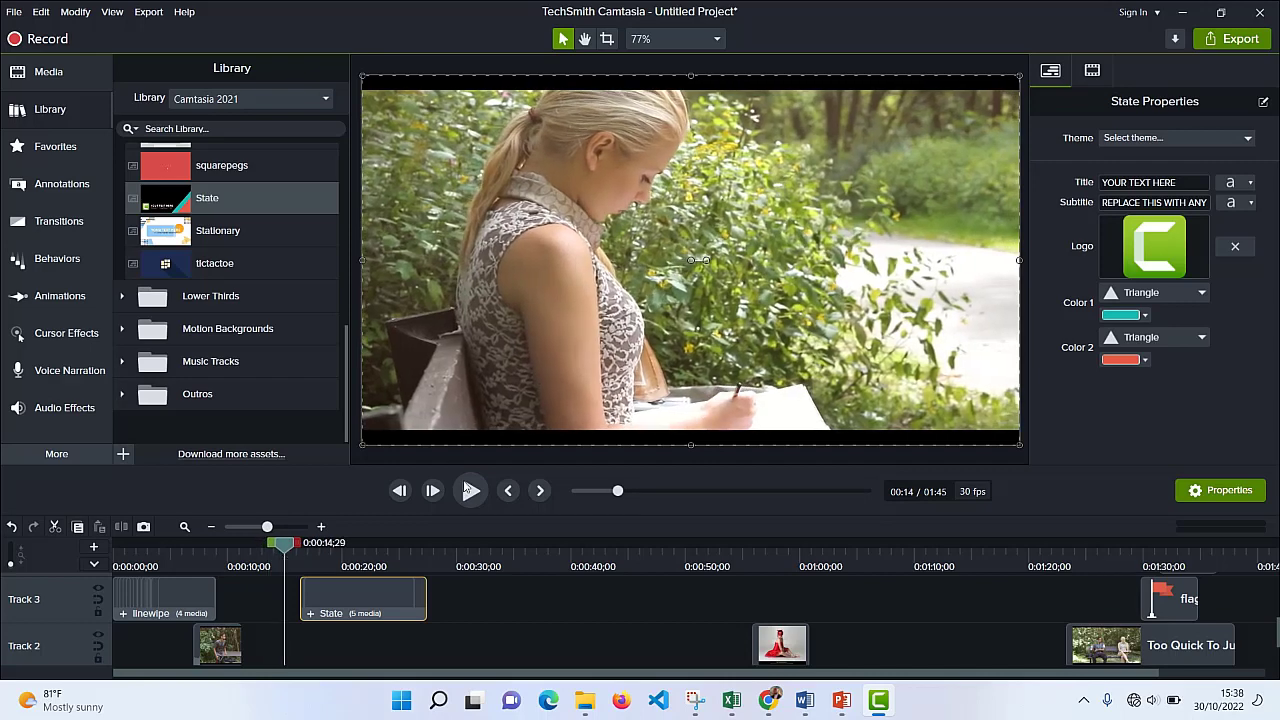
{"action": "left_click", "coordinate": [471, 491]}
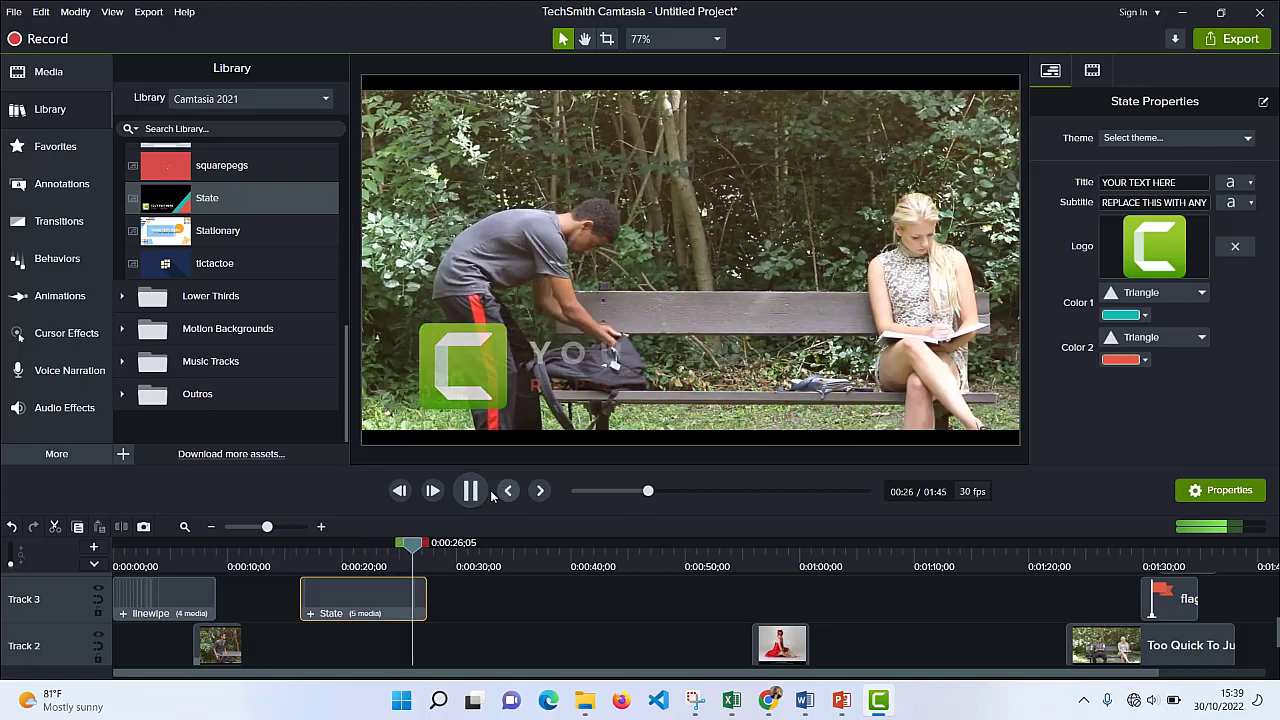
{"action": "left_click", "coordinate": [486, 499]}
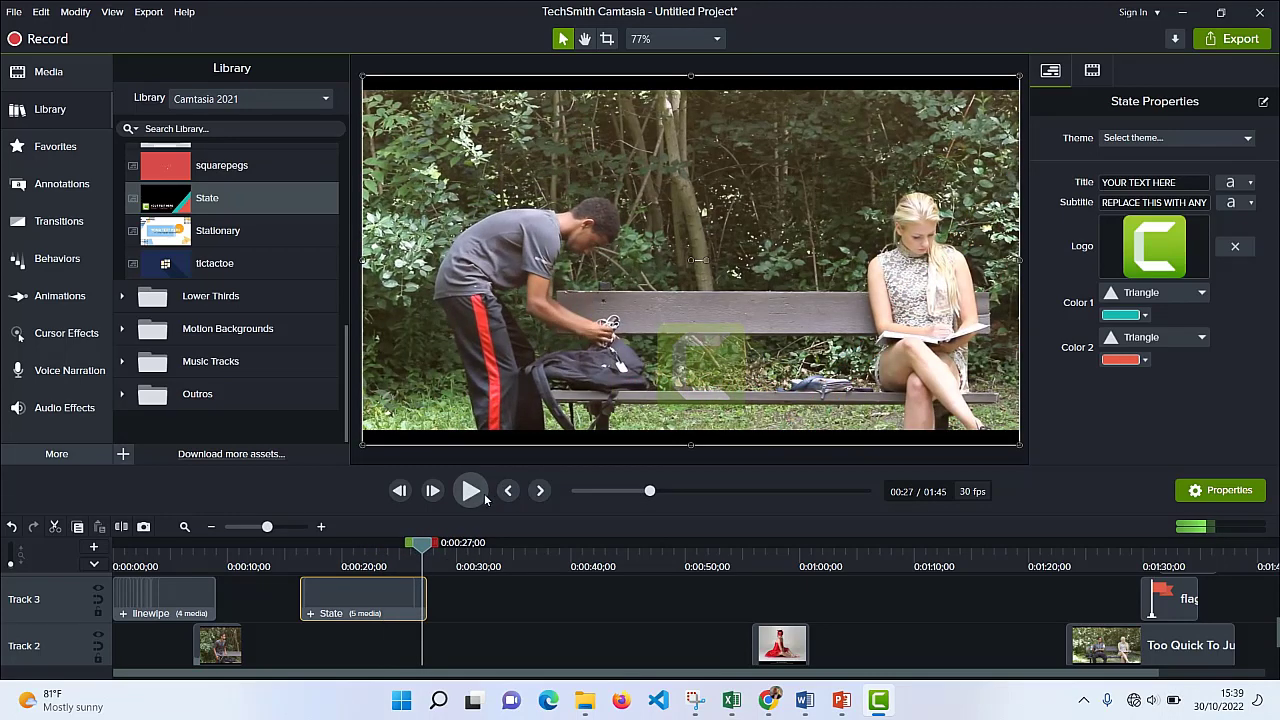
Step: With the playhead at about 0:00:19, replace the State intro's logo with the portrait image 1658918-5eee40a11ed1d from the Downloads folder
{"action": "left_click_drag", "start_coordinate": [424, 546], "coordinate": [339, 563]}
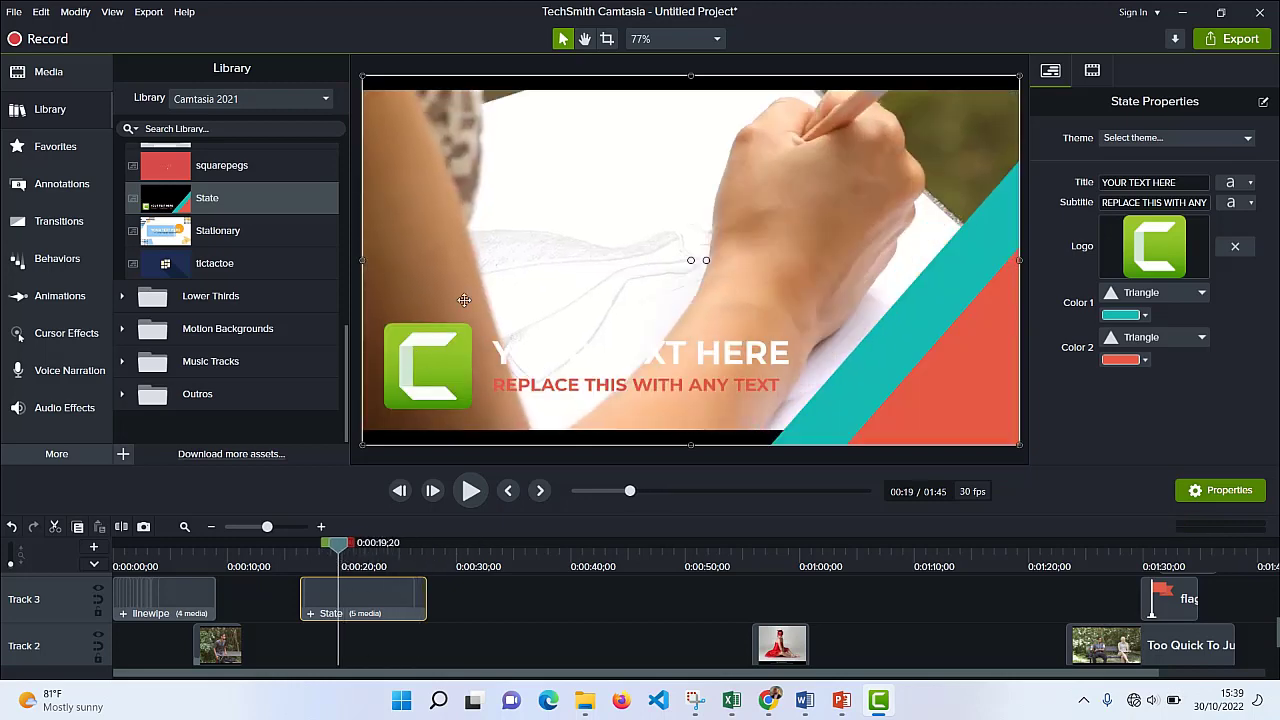
{"action": "left_click", "coordinate": [1234, 256]}
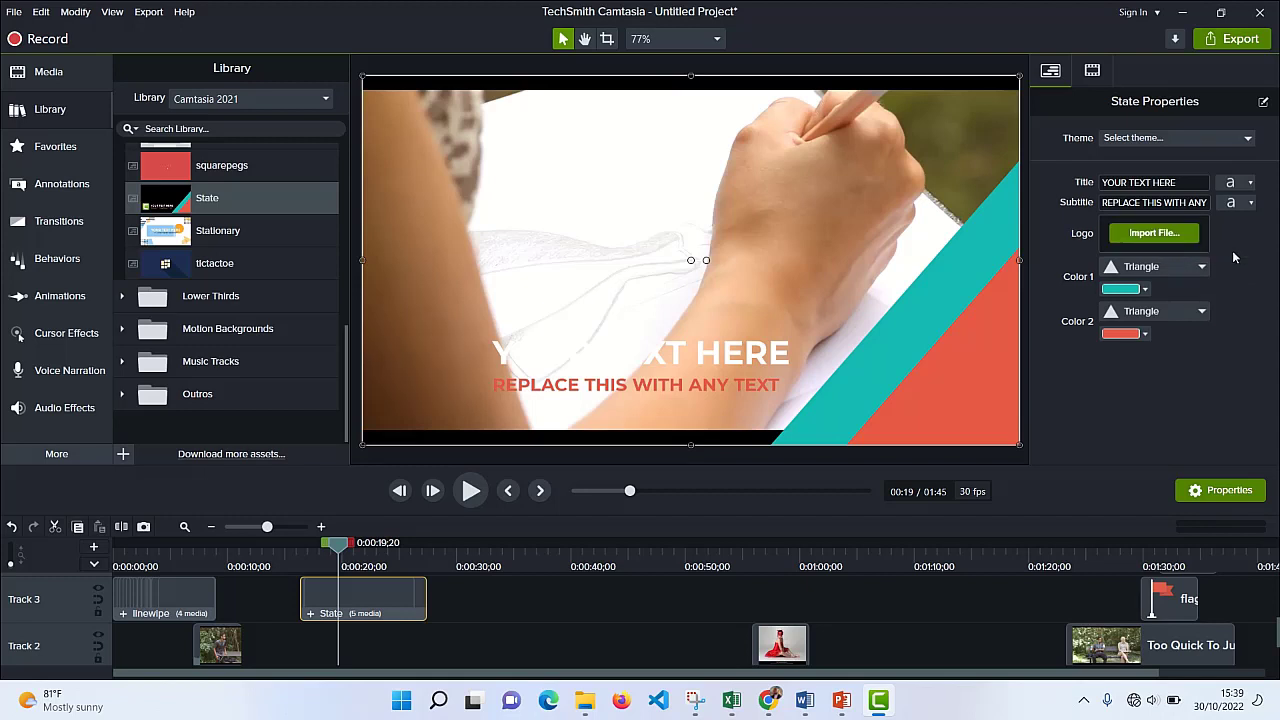
{"action": "left_click", "coordinate": [1156, 233]}
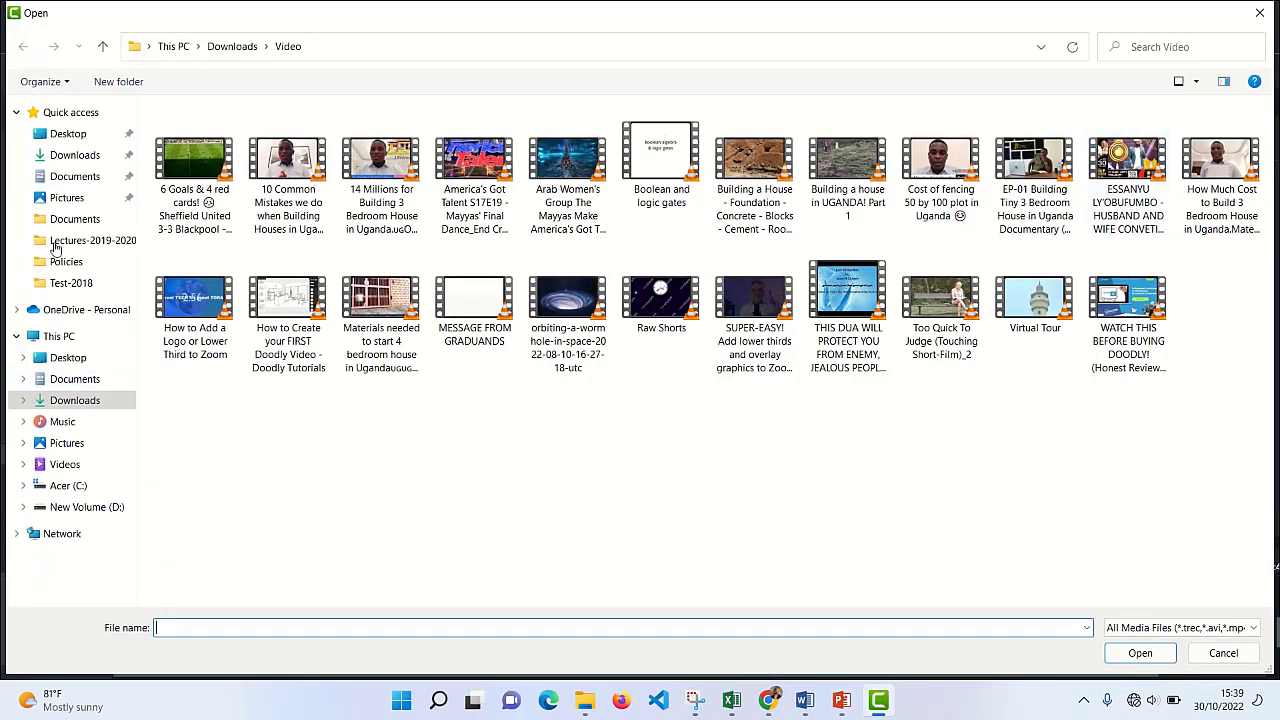
{"action": "left_click", "coordinate": [82, 508]}
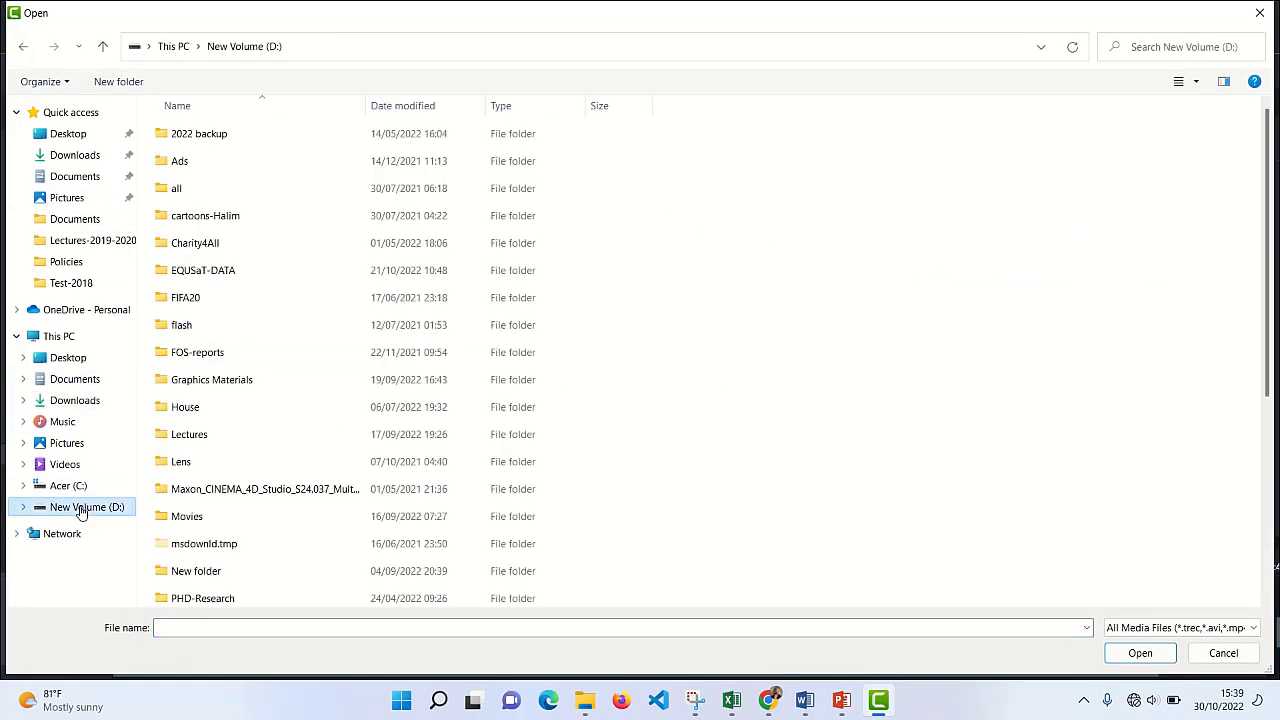
{"action": "left_click", "coordinate": [72, 158]}
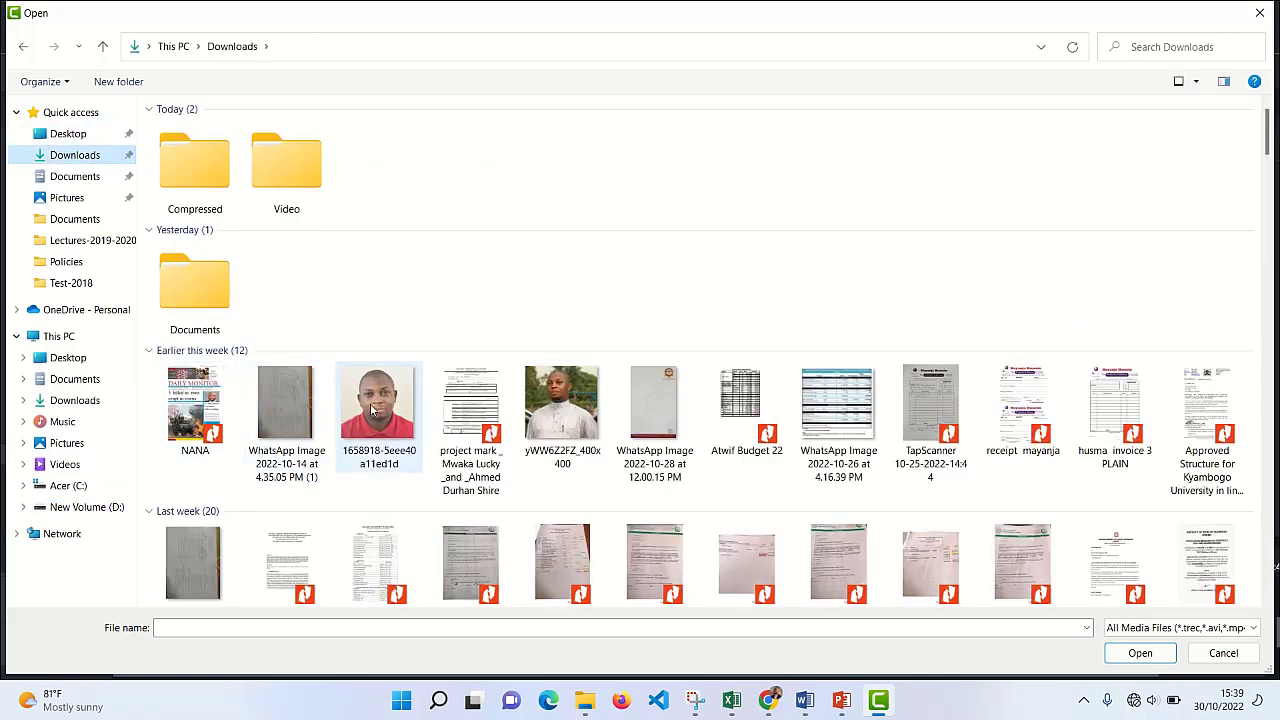
{"action": "left_click", "coordinate": [372, 410]}
{"action": "left_click", "coordinate": [1133, 656]}
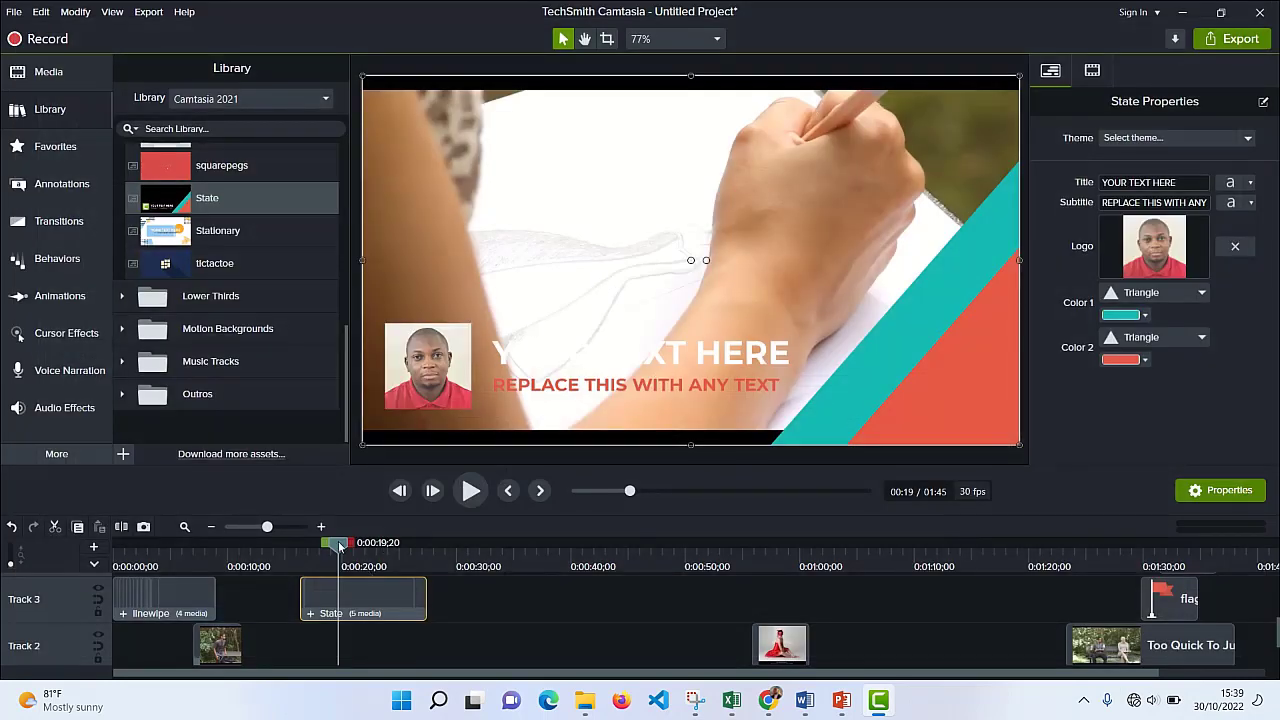
Step: Play the timeline from about 0:00:16 to 0:00:23 to review the State intro with its new logo
{"action": "left_click_drag", "start_coordinate": [340, 544], "coordinate": [302, 544]}
{"action": "left_click", "coordinate": [470, 491]}
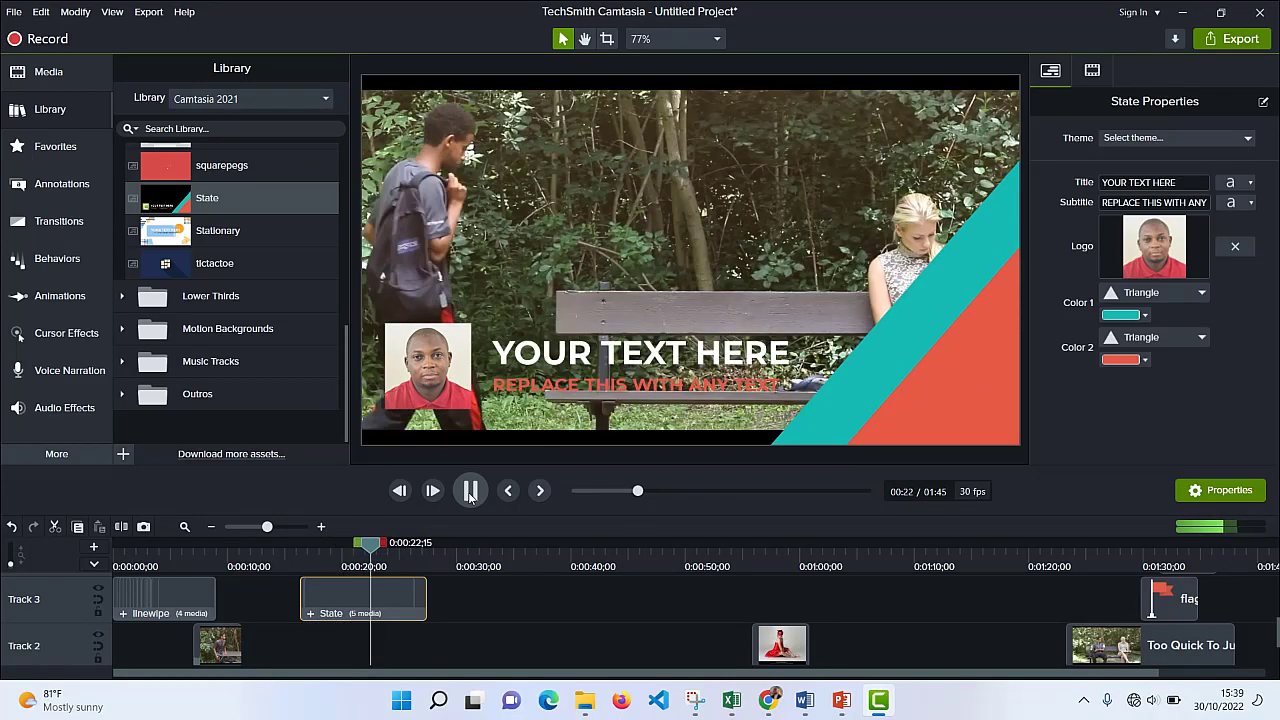
{"action": "left_click", "coordinate": [469, 491]}
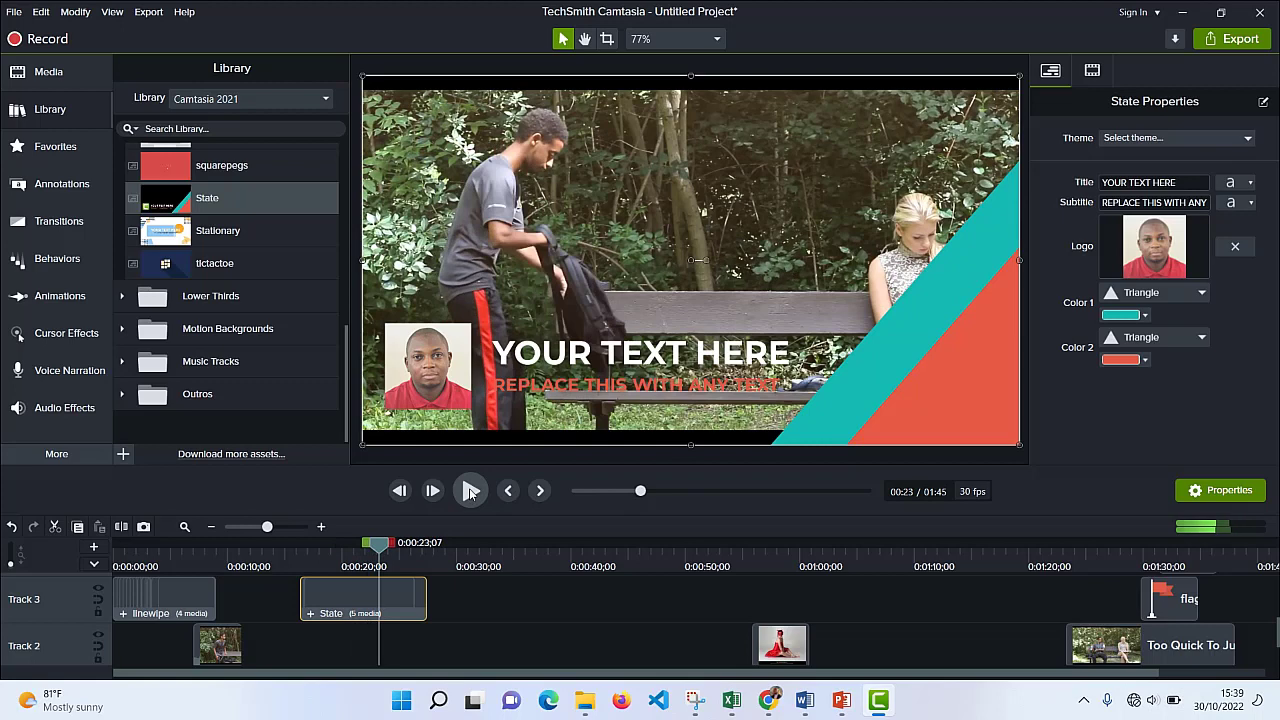
Step: Set the State intro's Color 1 triangle to light aqua, about #A8FDFA
{"action": "left_click", "coordinate": [1144, 315]}
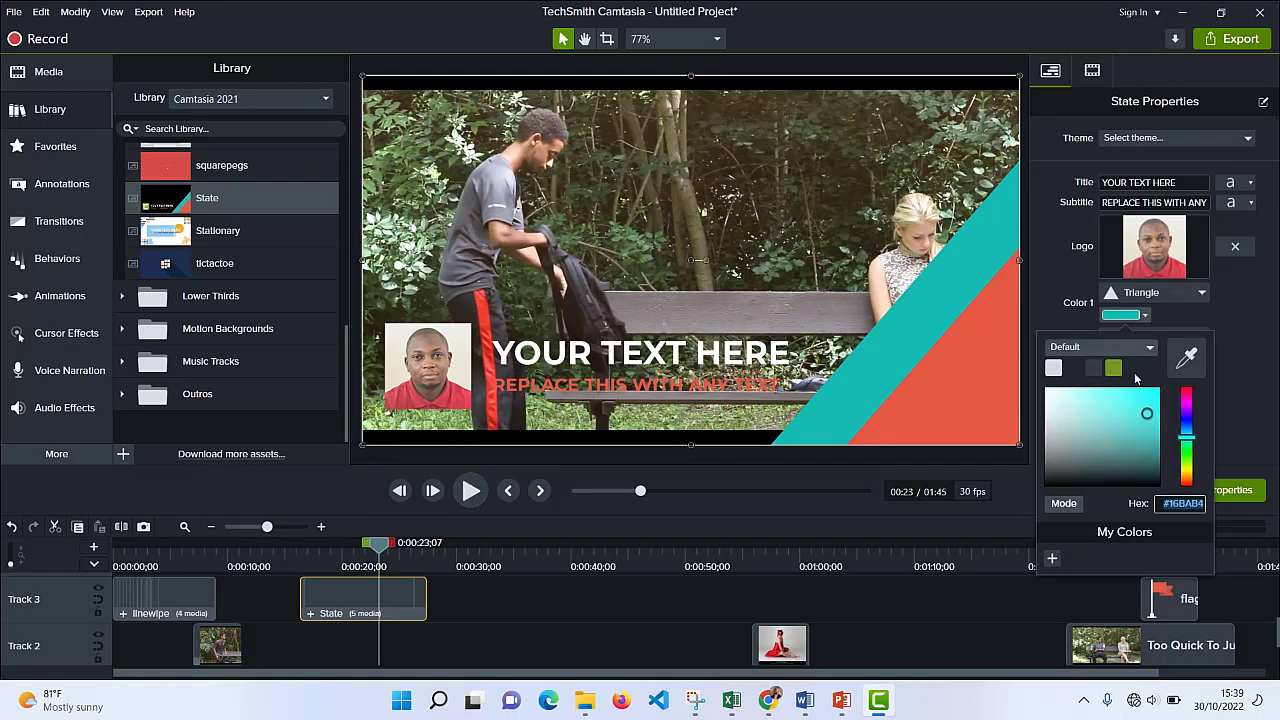
{"action": "mouse_move", "coordinate": [1130, 432]}
{"action": "left_mouse_down"}
{"action": "mouse_move", "coordinate": [1098, 438]}
{"action": "mouse_move", "coordinate": [1085, 392]}
{"action": "left_mouse_up"}
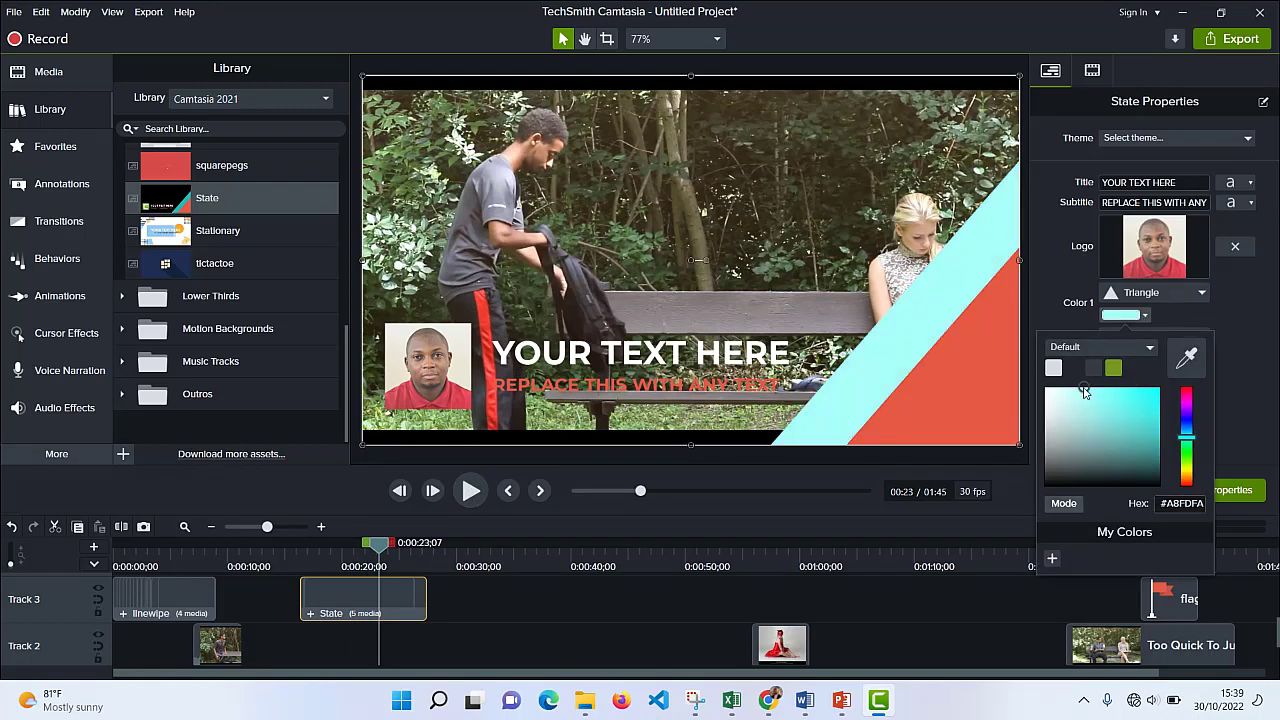
{"action": "left_click", "coordinate": [1255, 363]}
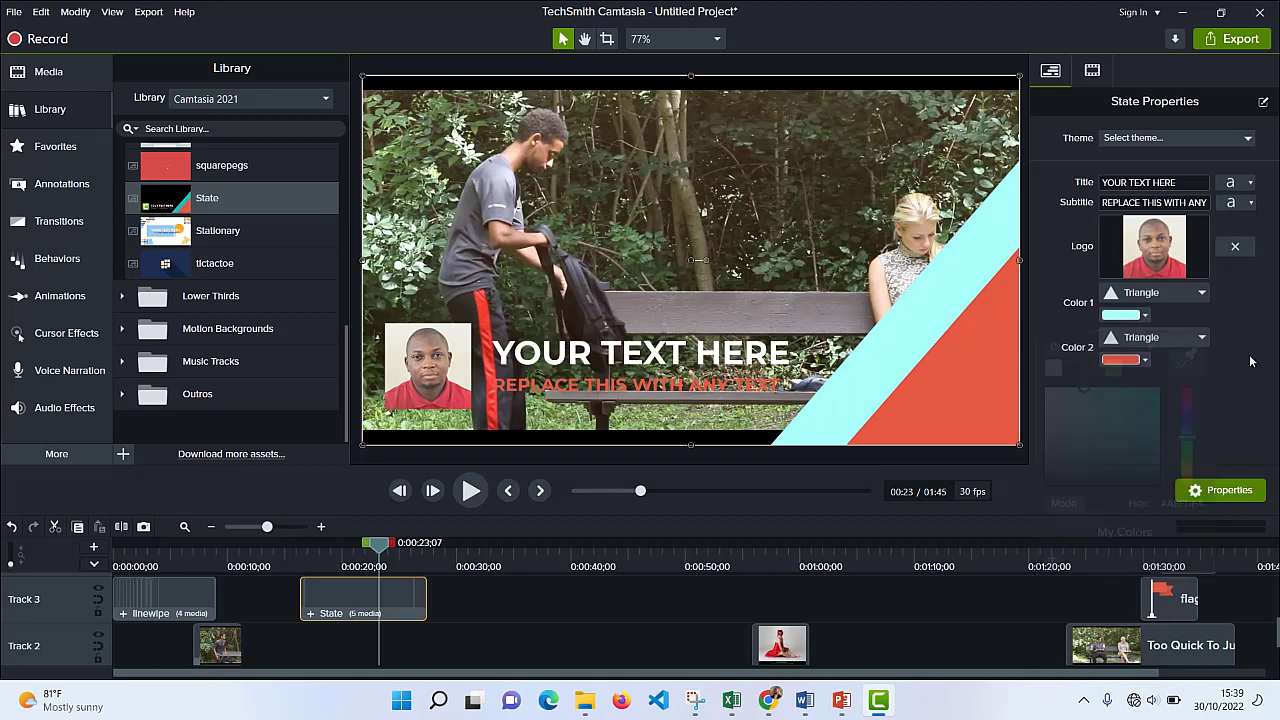
Step: Set the State intro's Color 2 triangle to dark purple, #3D2079
{"action": "left_click", "coordinate": [1135, 366]}
{"action": "left_click", "coordinate": [1131, 486]}
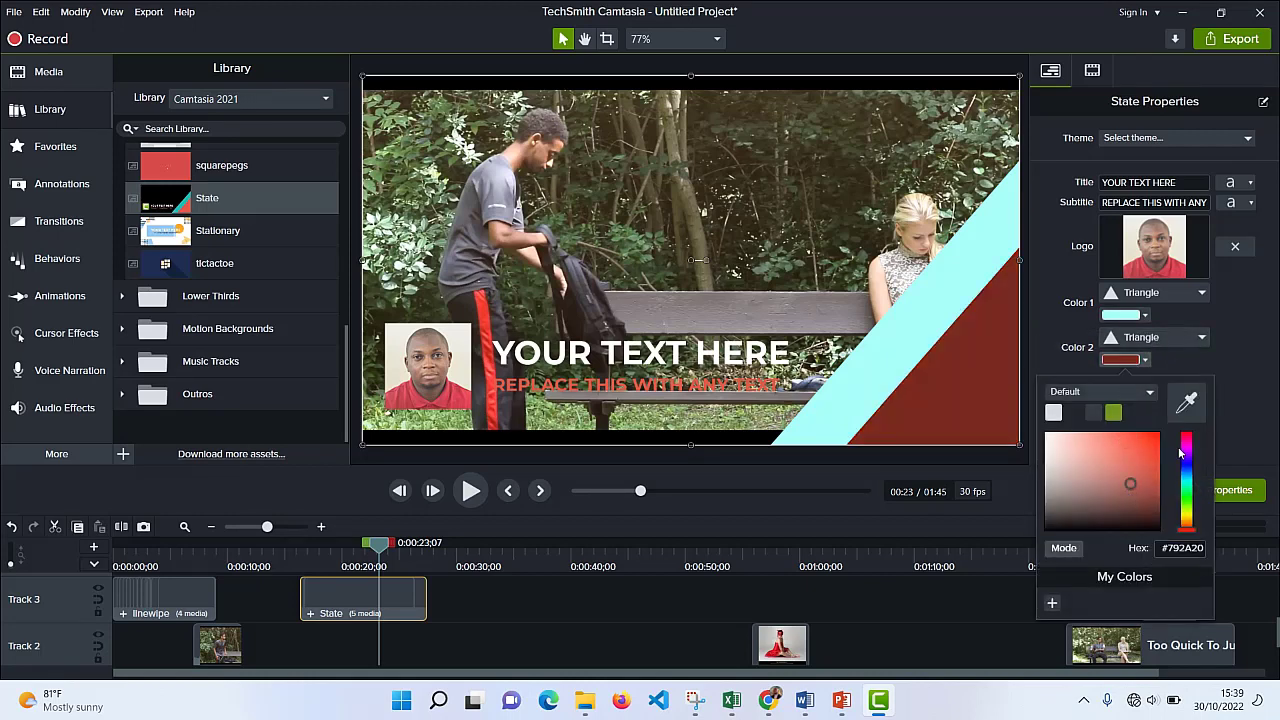
{"action": "left_click", "coordinate": [1187, 459]}
{"action": "left_click", "coordinate": [1242, 424]}
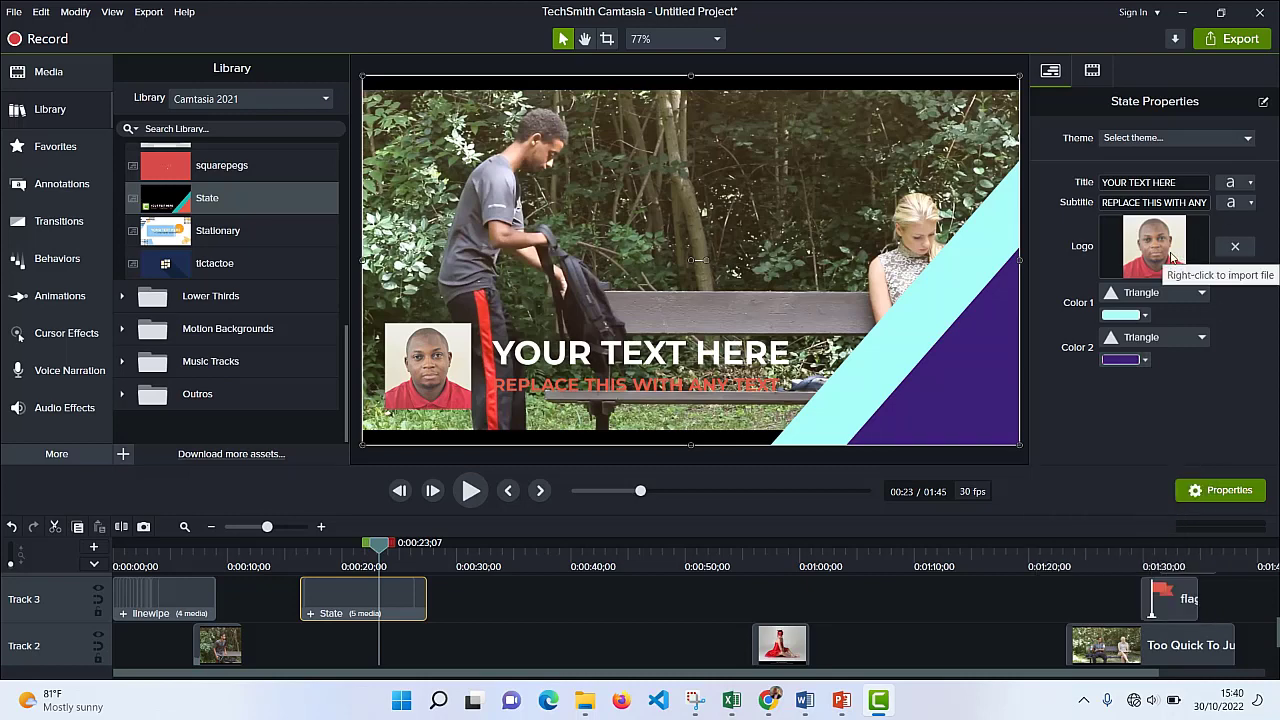
Step: Change the State intro's Color 2 triangle to a medium orange
{"action": "left_click", "coordinate": [1126, 366]}
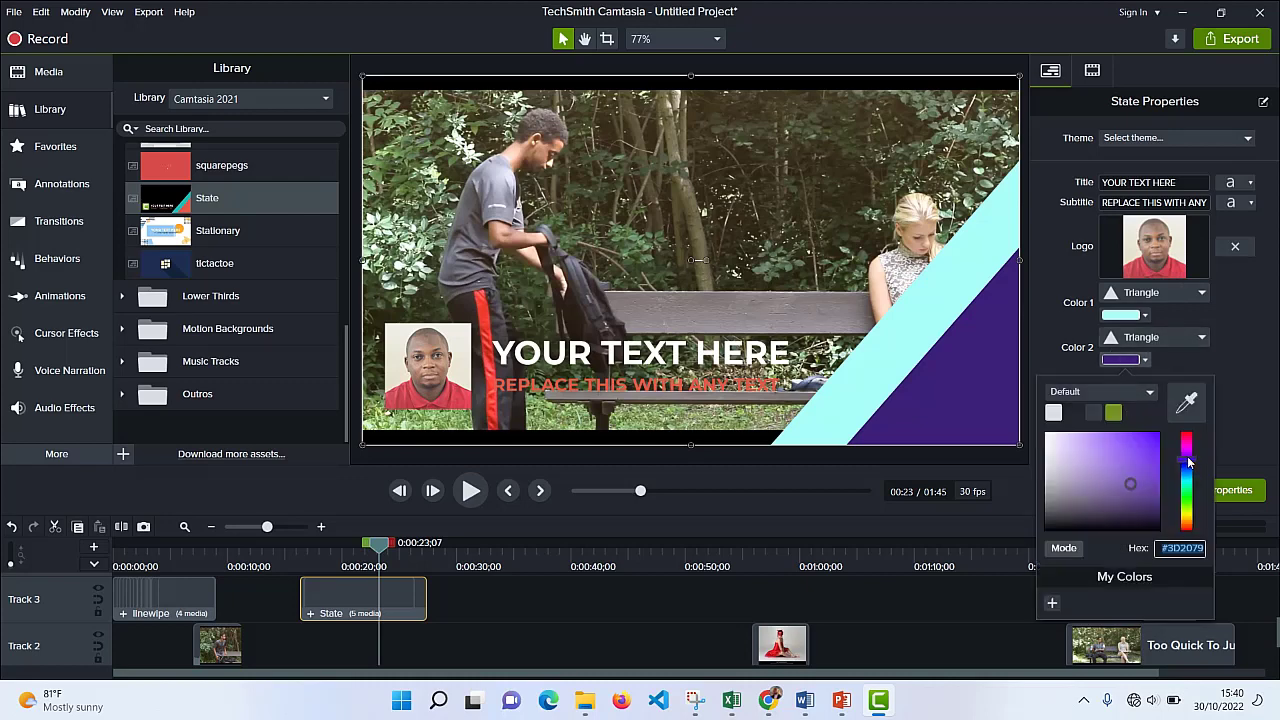
{"action": "left_click", "coordinate": [1185, 522]}
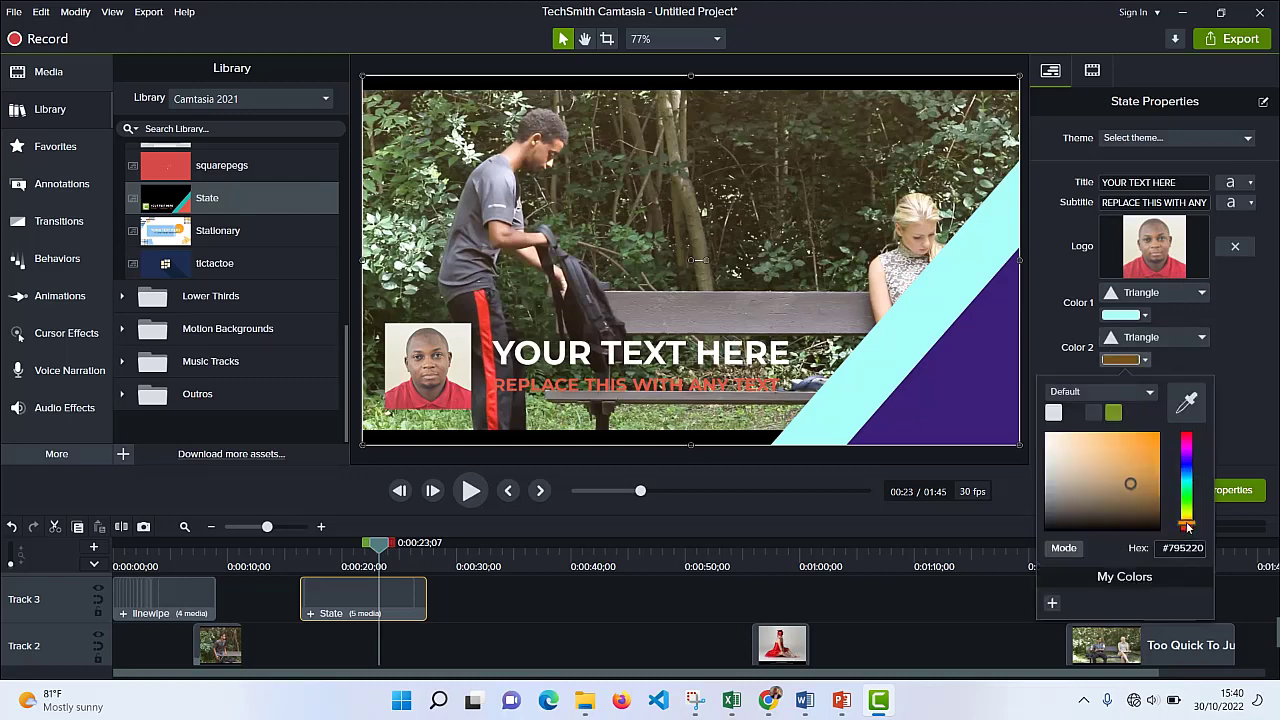
{"action": "left_click", "coordinate": [1150, 455]}
{"action": "left_click", "coordinate": [1227, 399]}
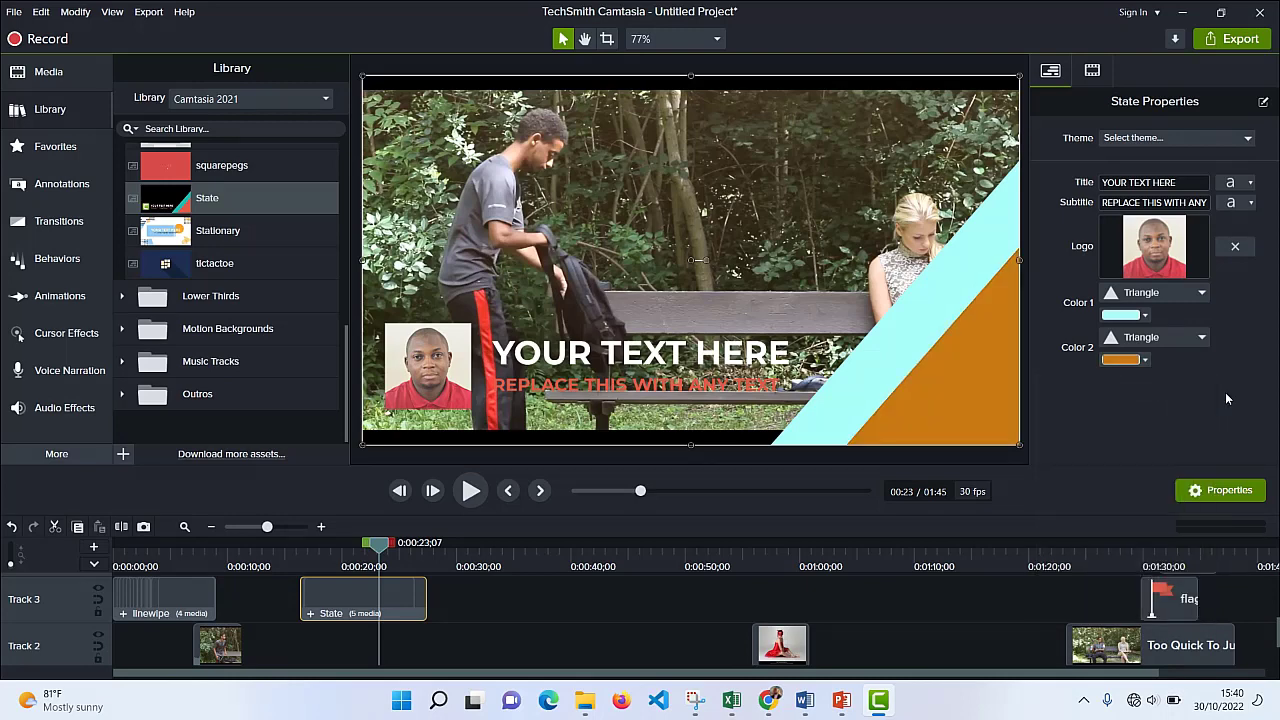
Step: Set the State intro's title font color to turquoise #3AD4C0 and play the intro from about 0:00:15 to 0:00:19
{"action": "left_click", "coordinate": [1197, 187]}
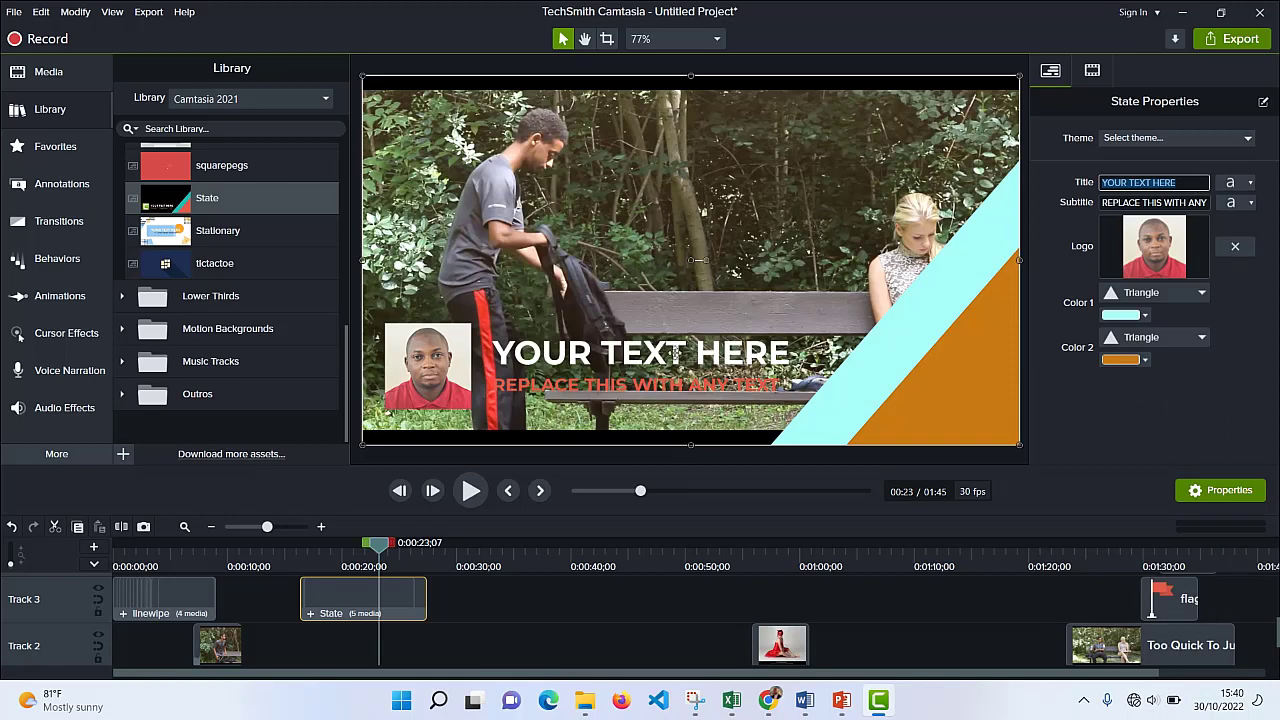
{"action": "left_click", "coordinate": [1245, 181]}
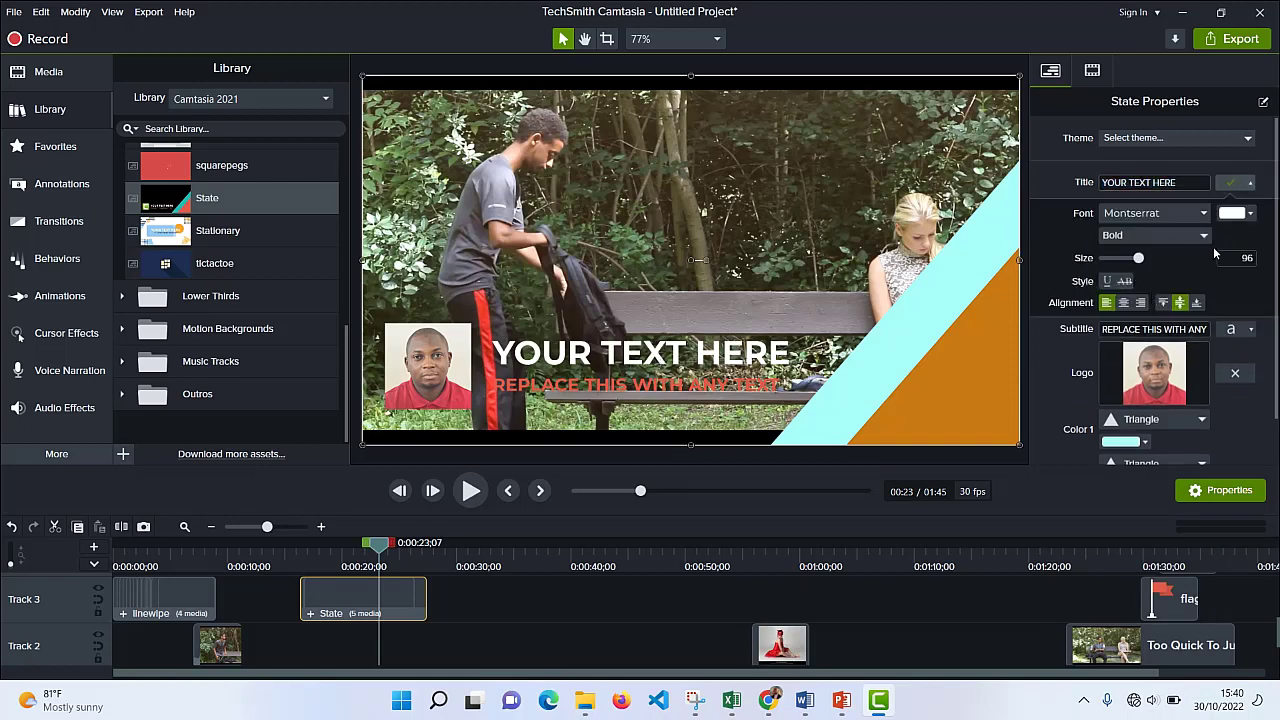
{"action": "left_click", "coordinate": [1252, 213]}
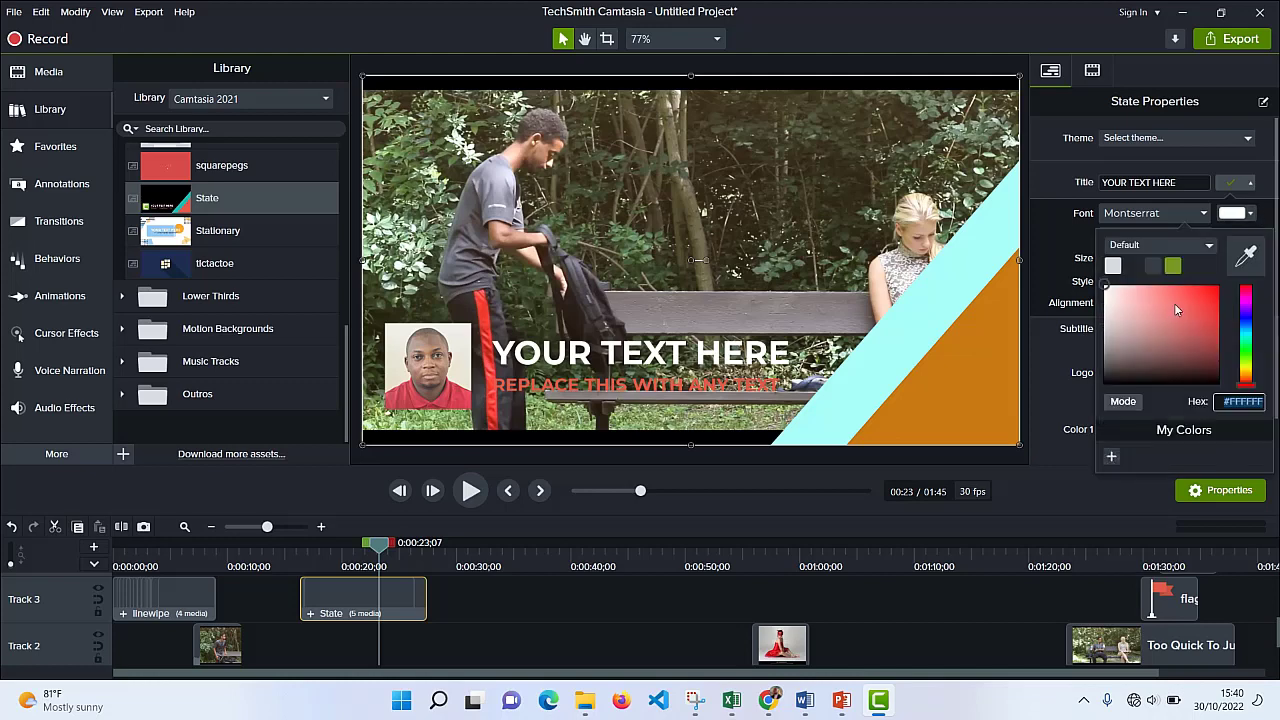
{"action": "left_click", "coordinate": [1188, 301]}
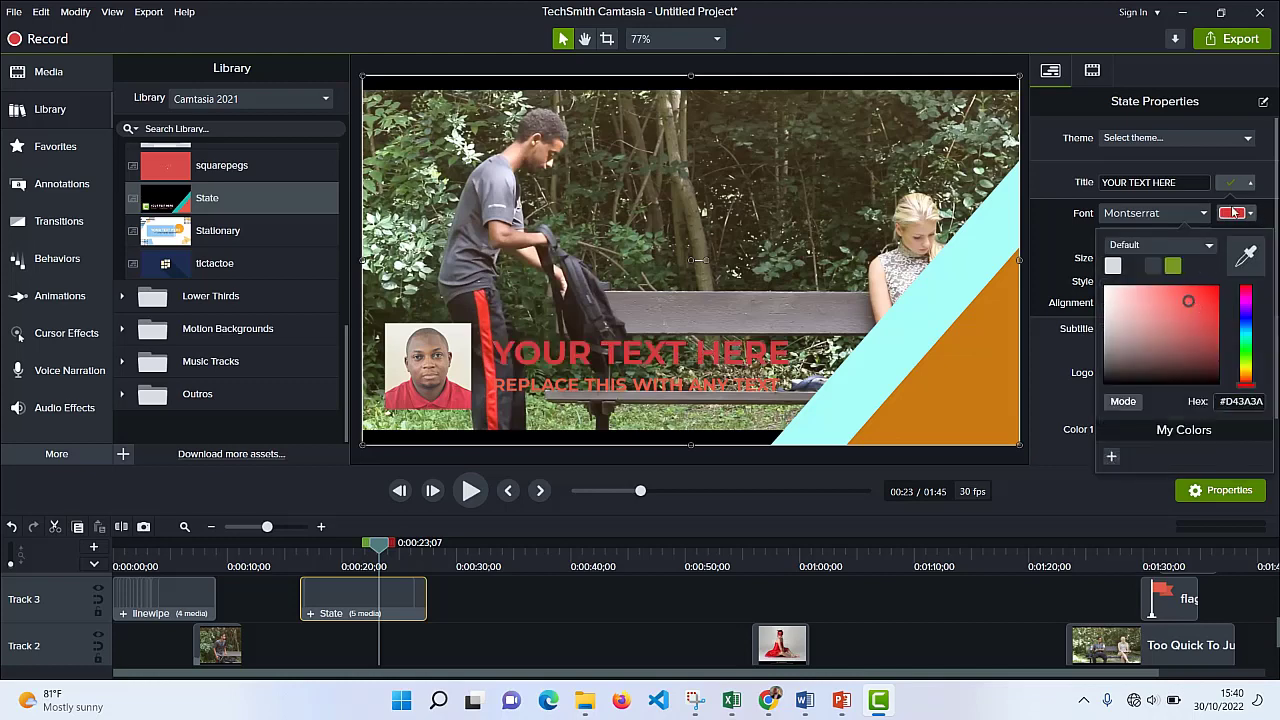
{"action": "left_click", "coordinate": [1248, 341]}
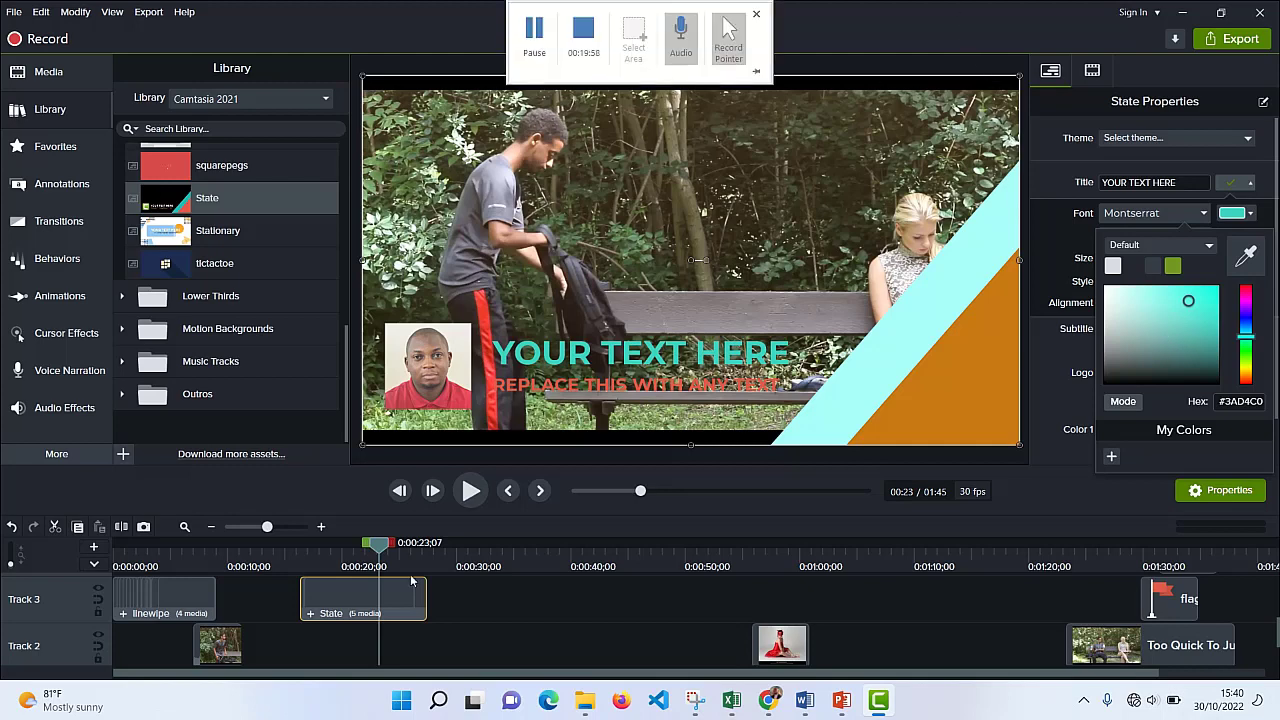
{"action": "left_click_drag", "start_coordinate": [380, 548], "coordinate": [288, 548]}
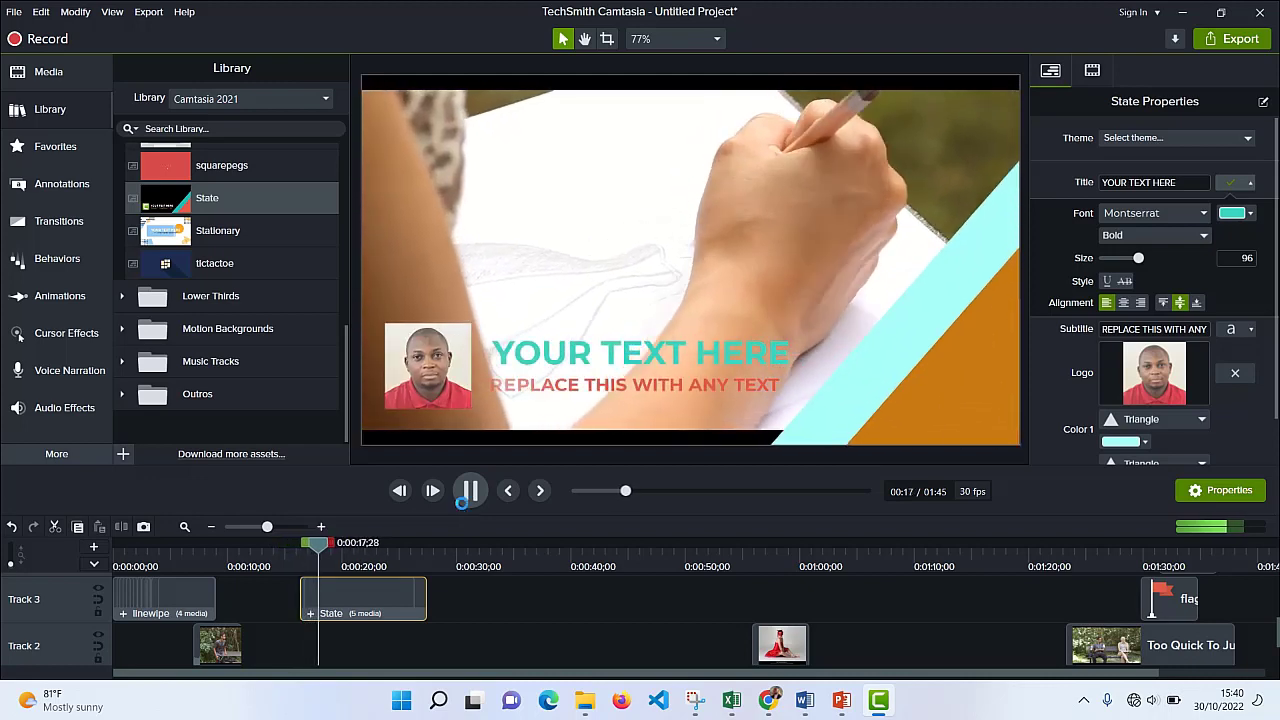
{"action": "left_click", "coordinate": [464, 506]}
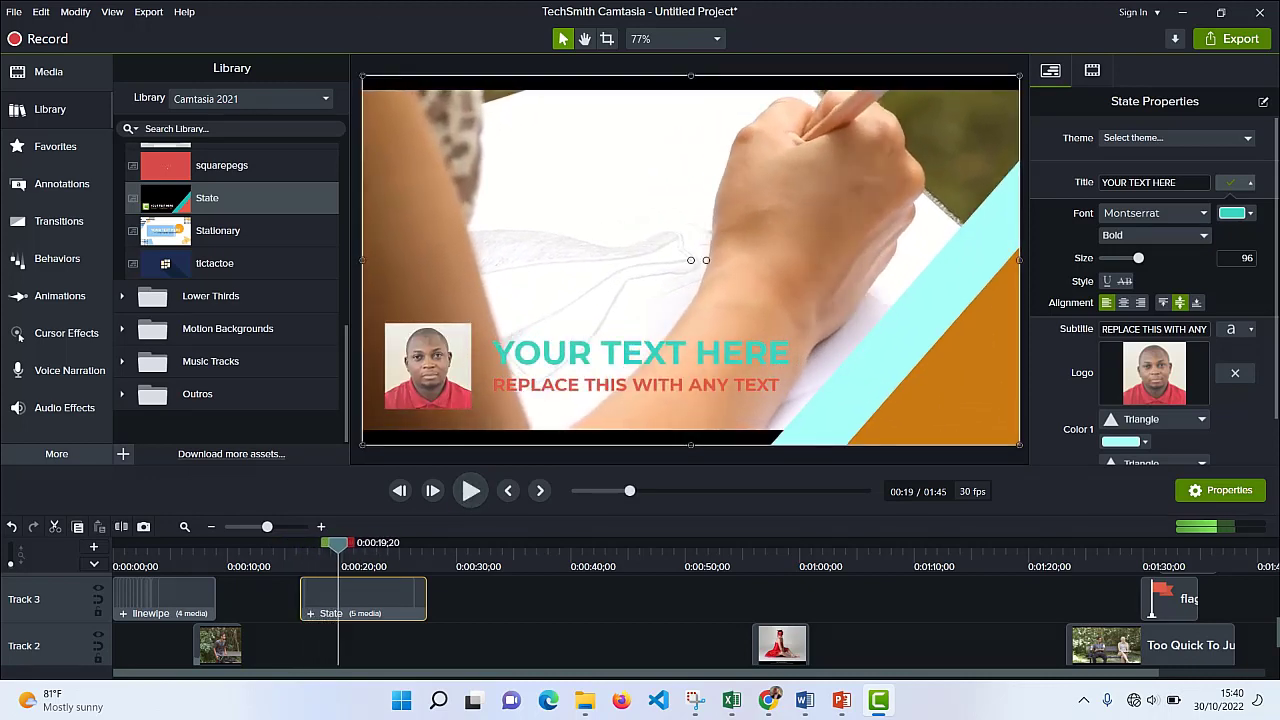
Step: Collapse the library's Intros folder and preview the Assist template in the Lower Thirds folder
{"action": "scroll", "coordinate": [224, 329], "scroll_direction": "up", "scroll_amount": 3}
{"action": "scroll", "coordinate": [205, 312], "scroll_direction": "up", "scroll_amount": 6}
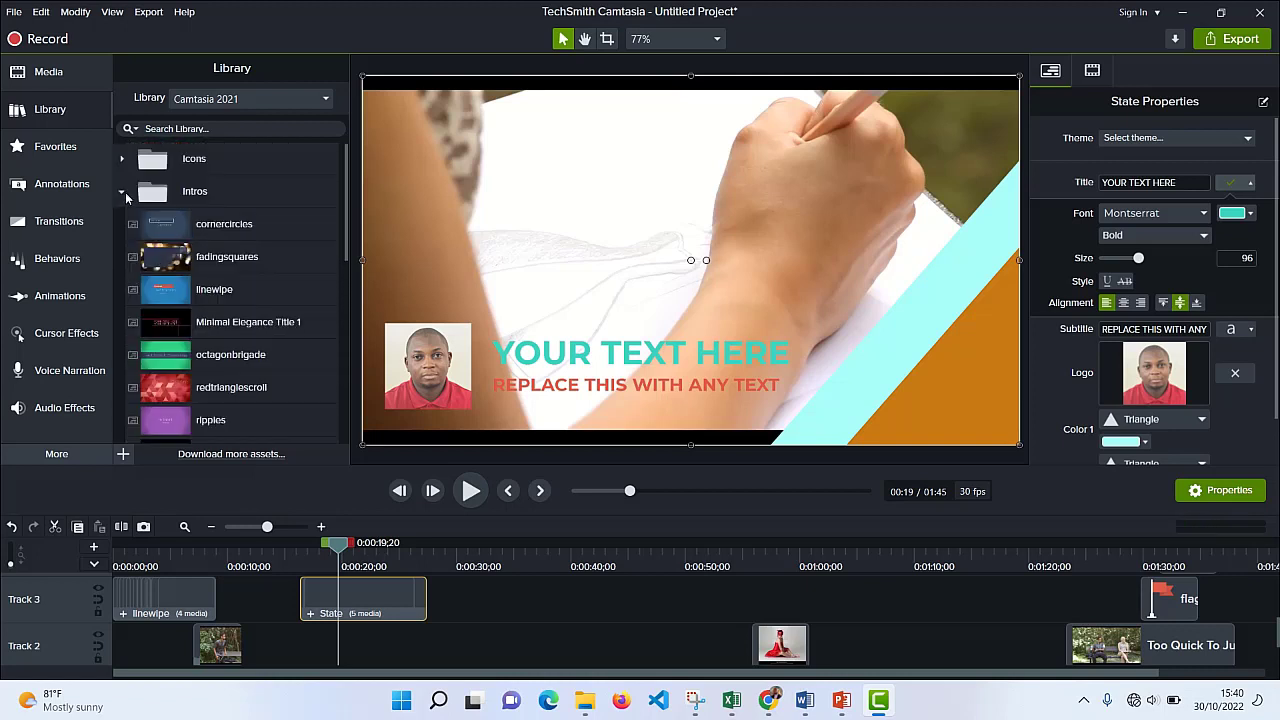
{"action": "left_click", "coordinate": [122, 191]}
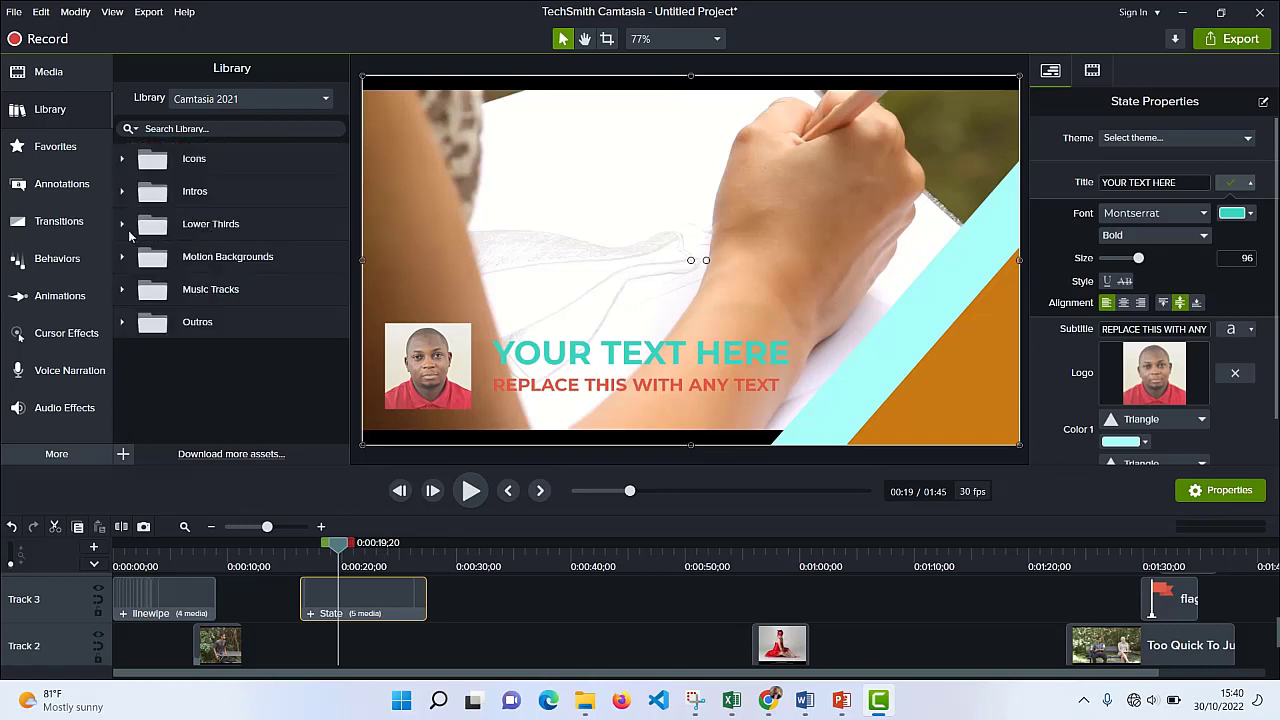
{"action": "left_click", "coordinate": [122, 224]}
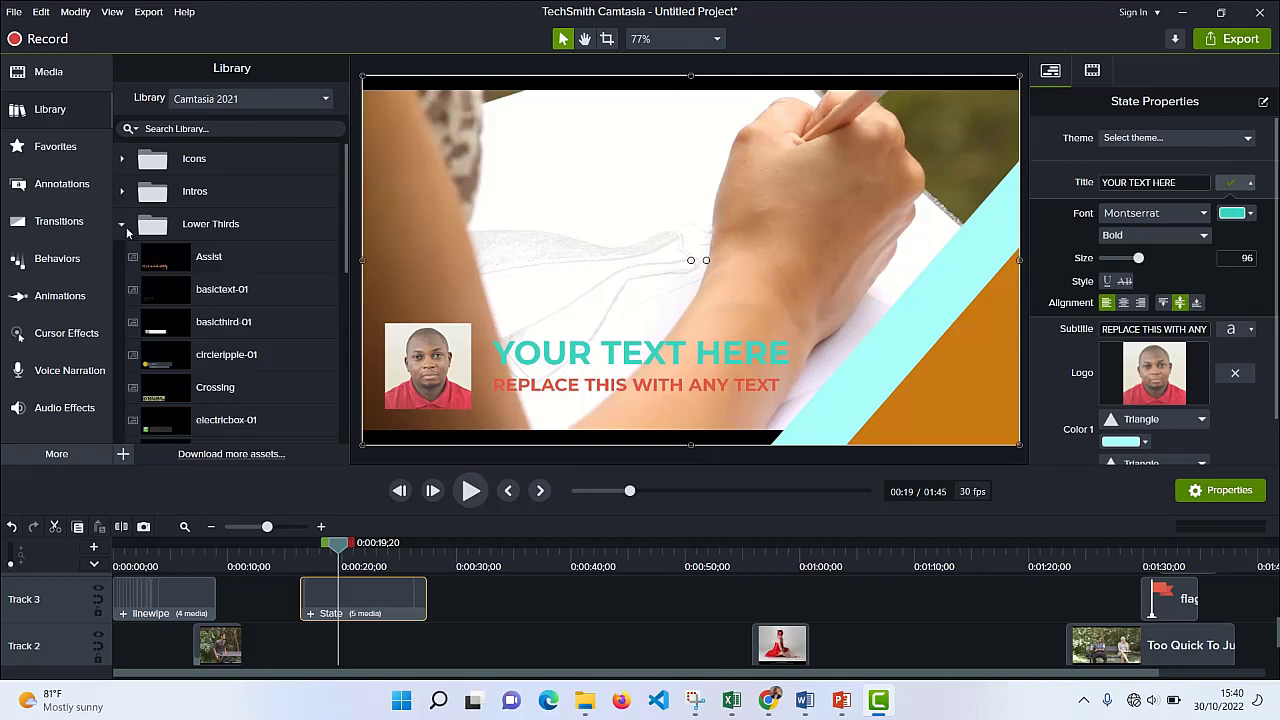
{"action": "double_click", "coordinate": [220, 266]}
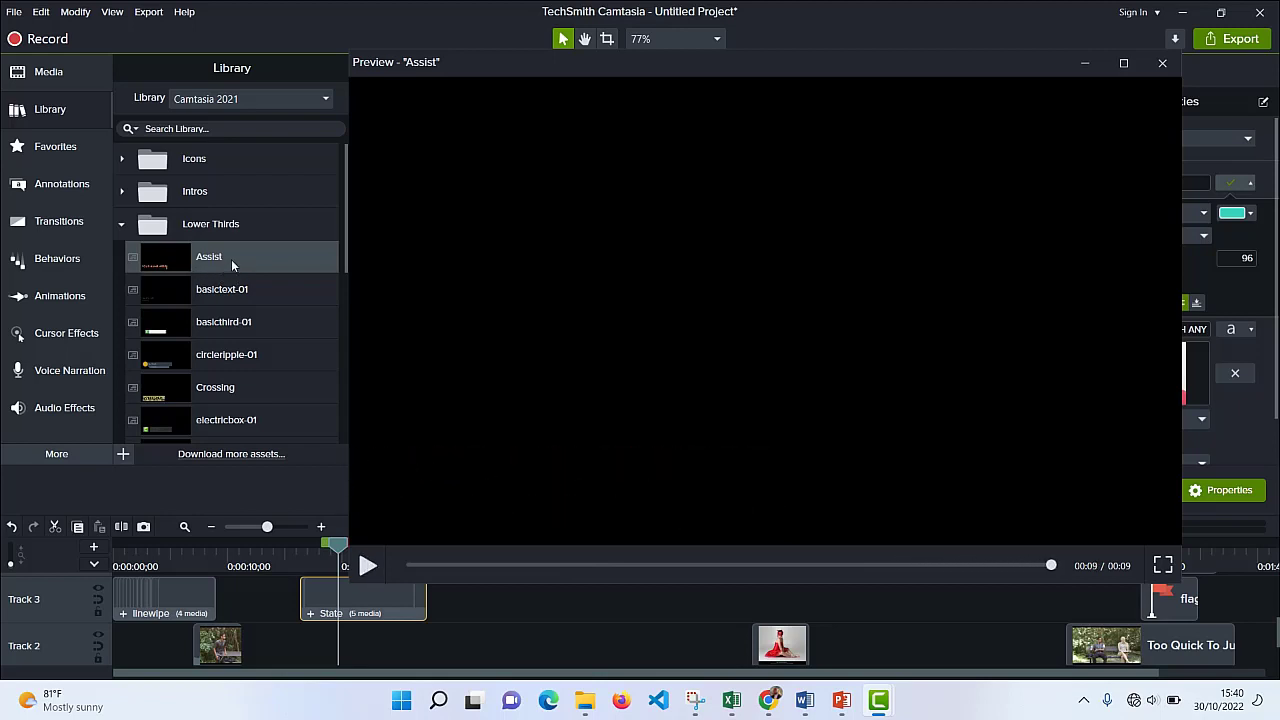
Step: Add the Assist lower third from the library to Track 2, starting at about 0:00:37
{"action": "left_click", "coordinate": [509, 648]}
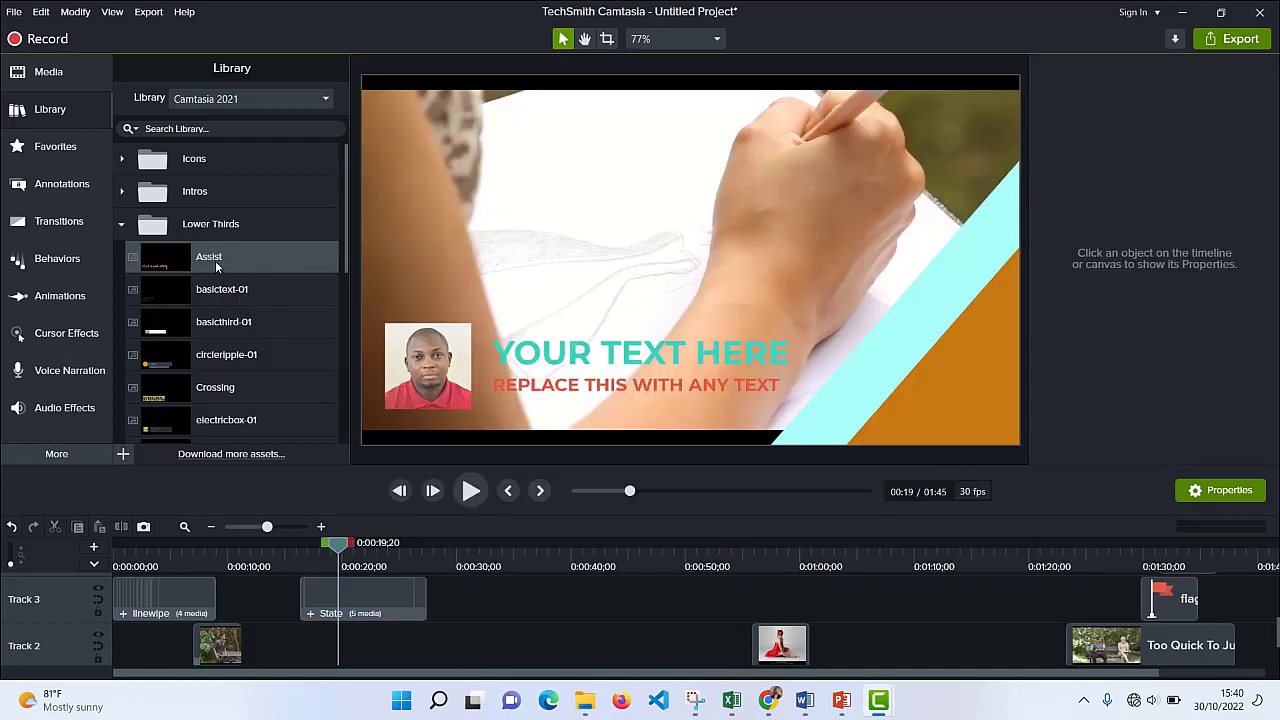
{"action": "key", "text": "ctrl+a"}
{"action": "left_click_drag", "start_coordinate": [537, 622], "coordinate": [537, 622]}
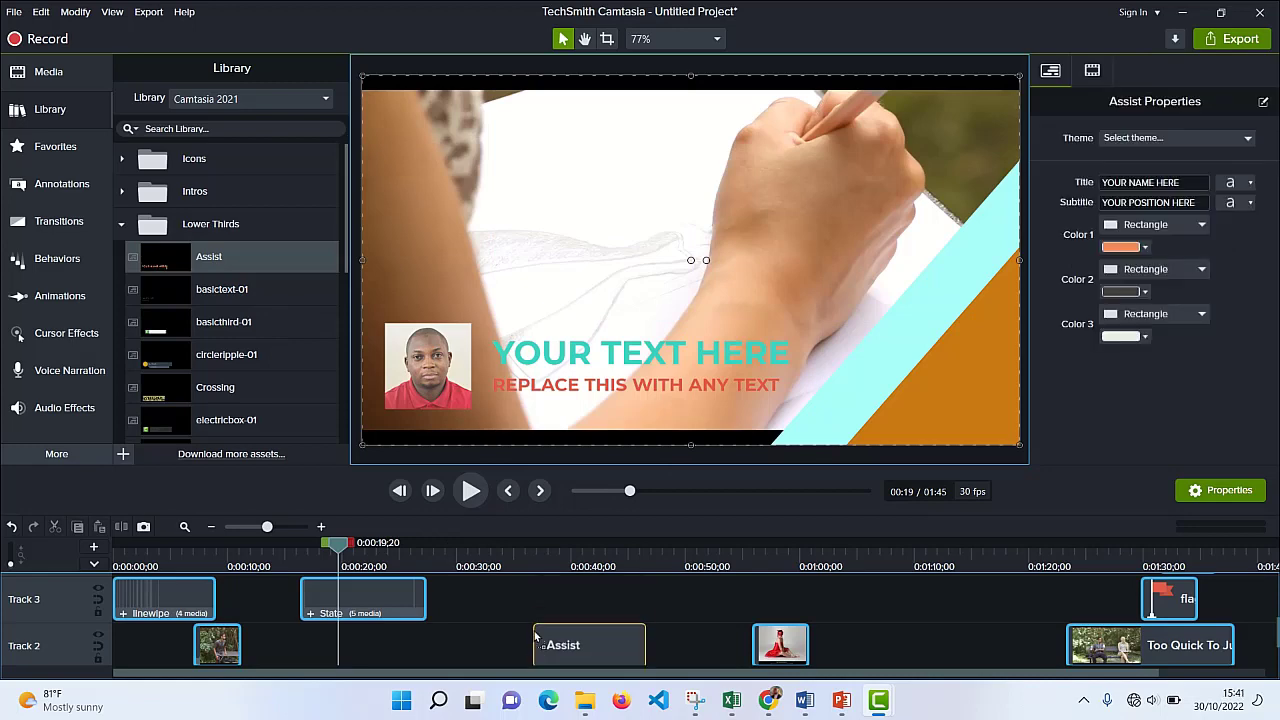
Step: Play the timeline from about 0:00:36 to 0:00:41 to review the Assist lower third over the video
{"action": "scroll", "coordinate": [641, 630], "scroll_direction": "down", "scroll_amount": 1}
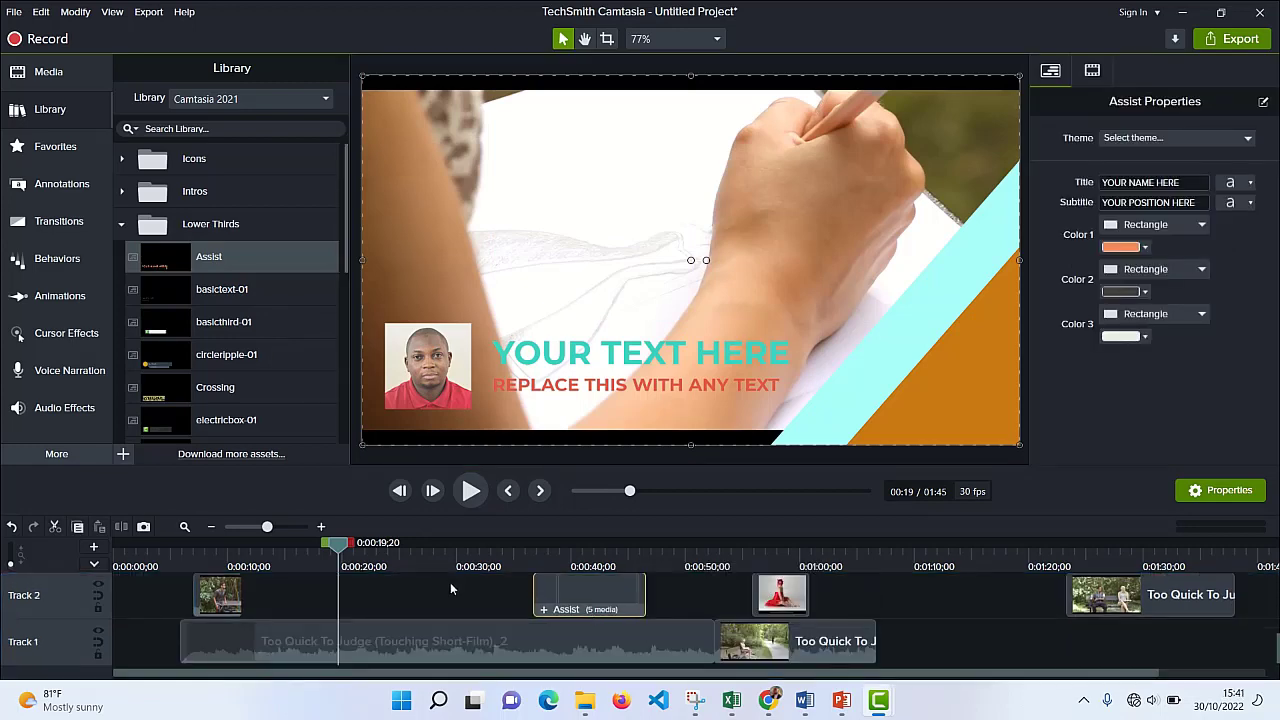
{"action": "left_click_drag", "start_coordinate": [341, 545], "coordinate": [526, 580]}
{"action": "left_click", "coordinate": [475, 491]}
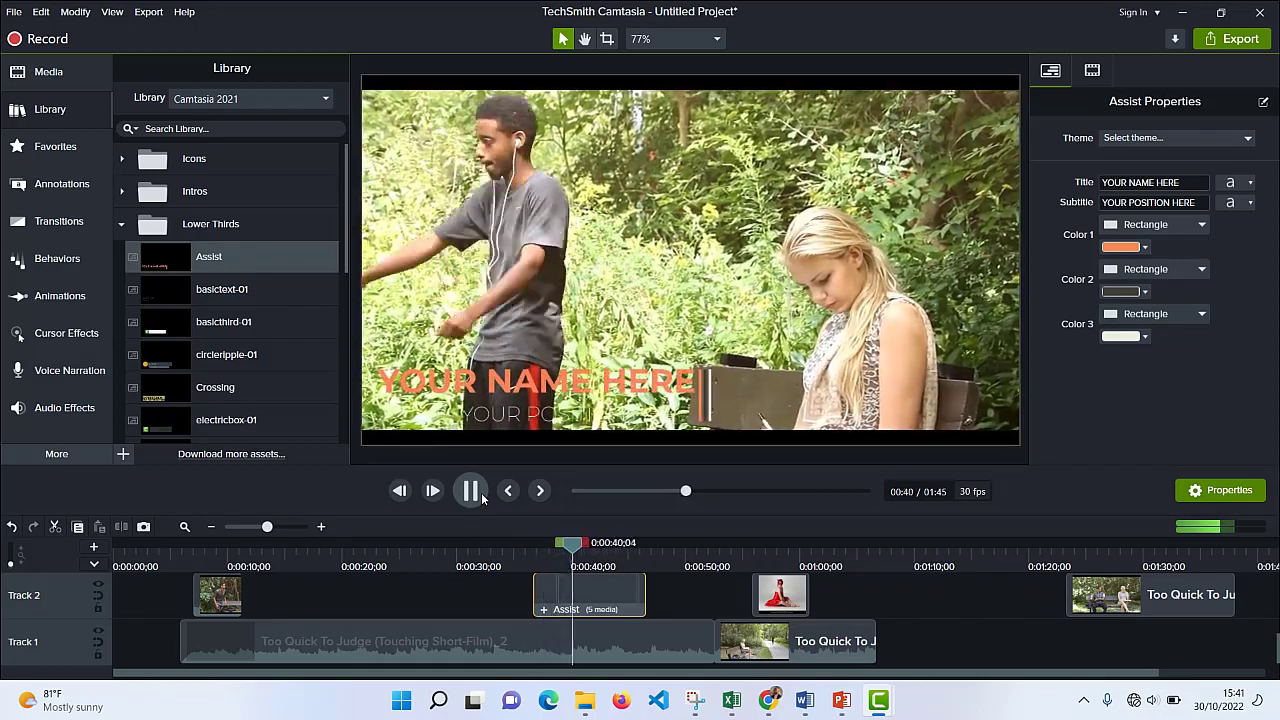
{"action": "left_click", "coordinate": [471, 491]}
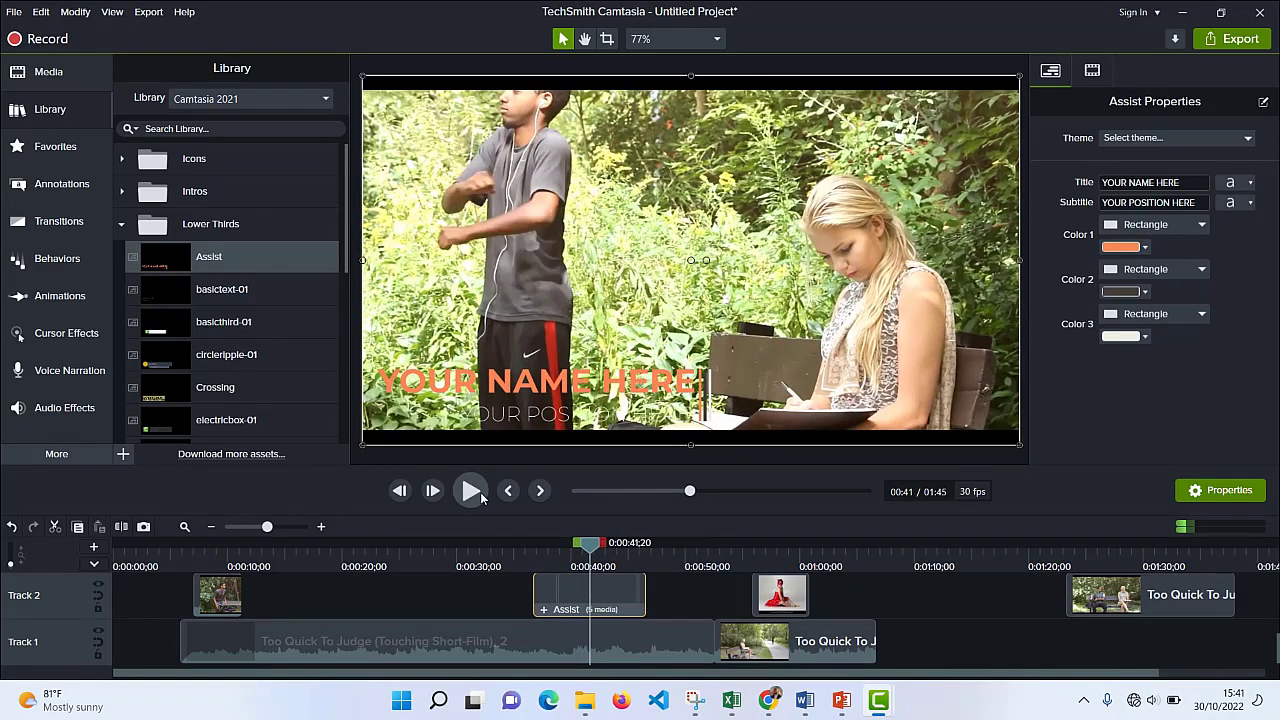
Step: Collapse the Lower Thirds folder and preview the floatingboxes clip in the library's Motion Backgrounds folder
{"action": "left_click", "coordinate": [122, 224]}
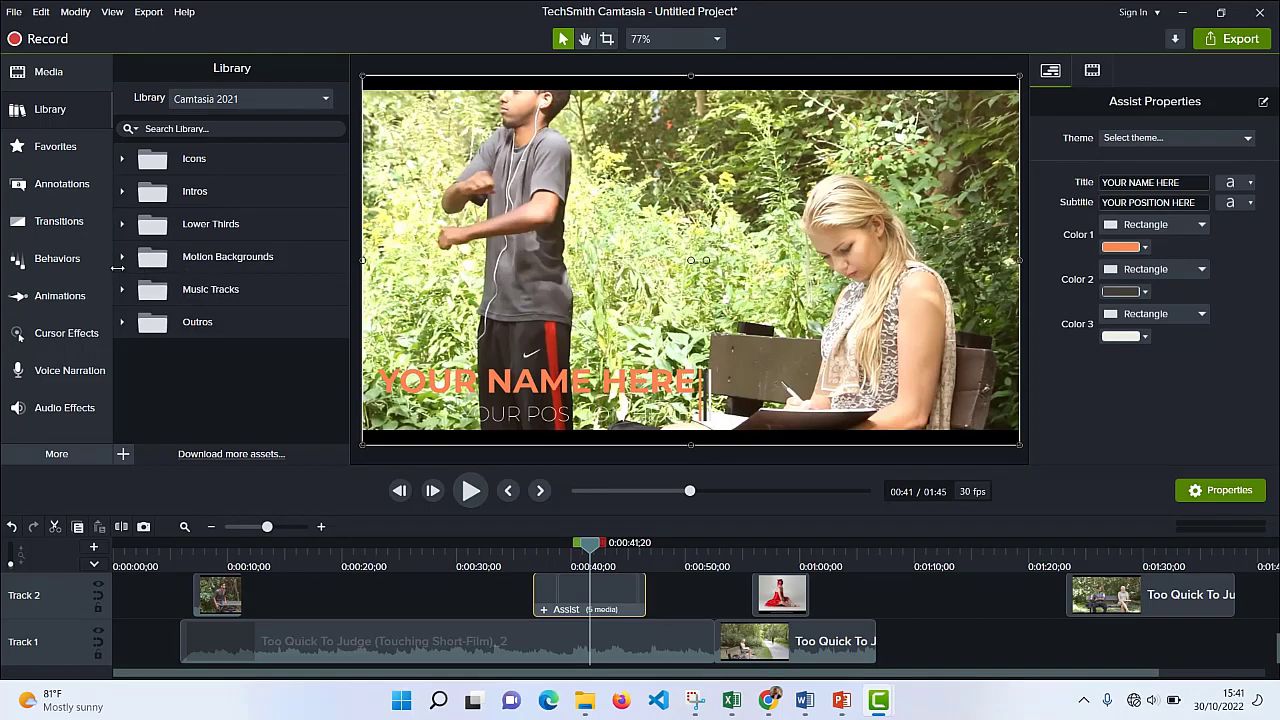
{"action": "left_click", "coordinate": [122, 258]}
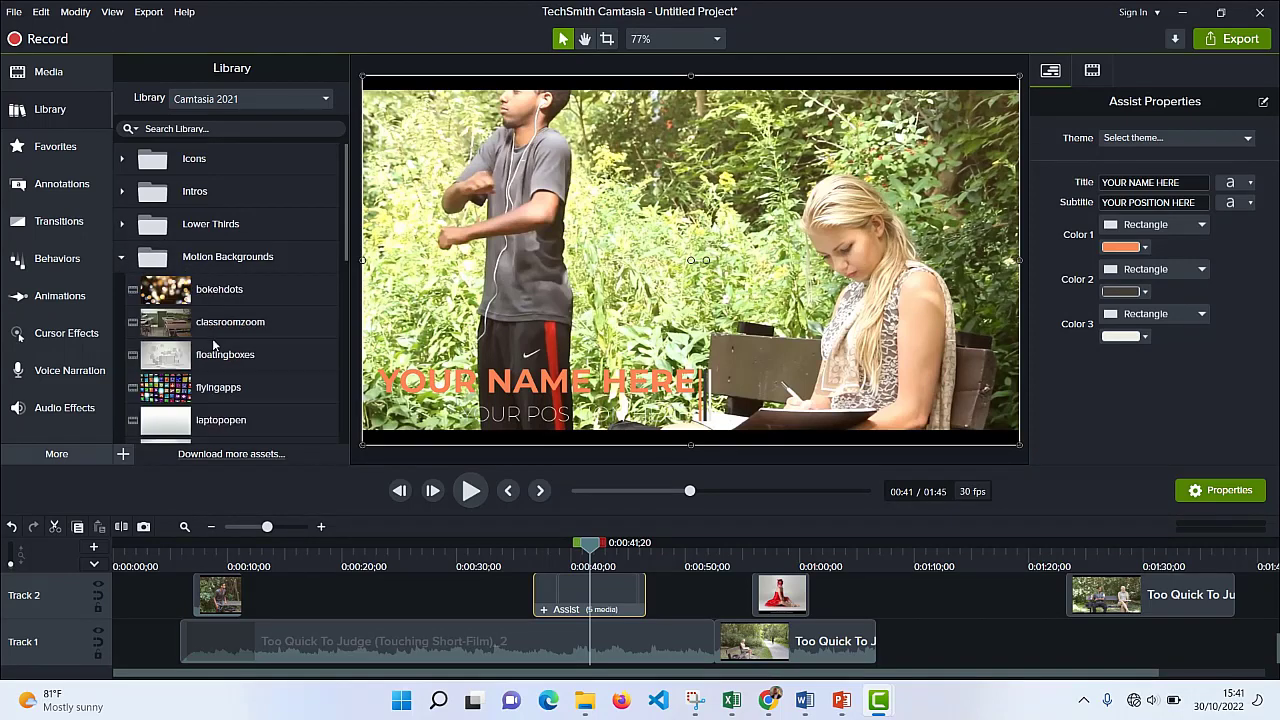
{"action": "scroll", "coordinate": [213, 344], "scroll_direction": "down", "scroll_amount": 1}
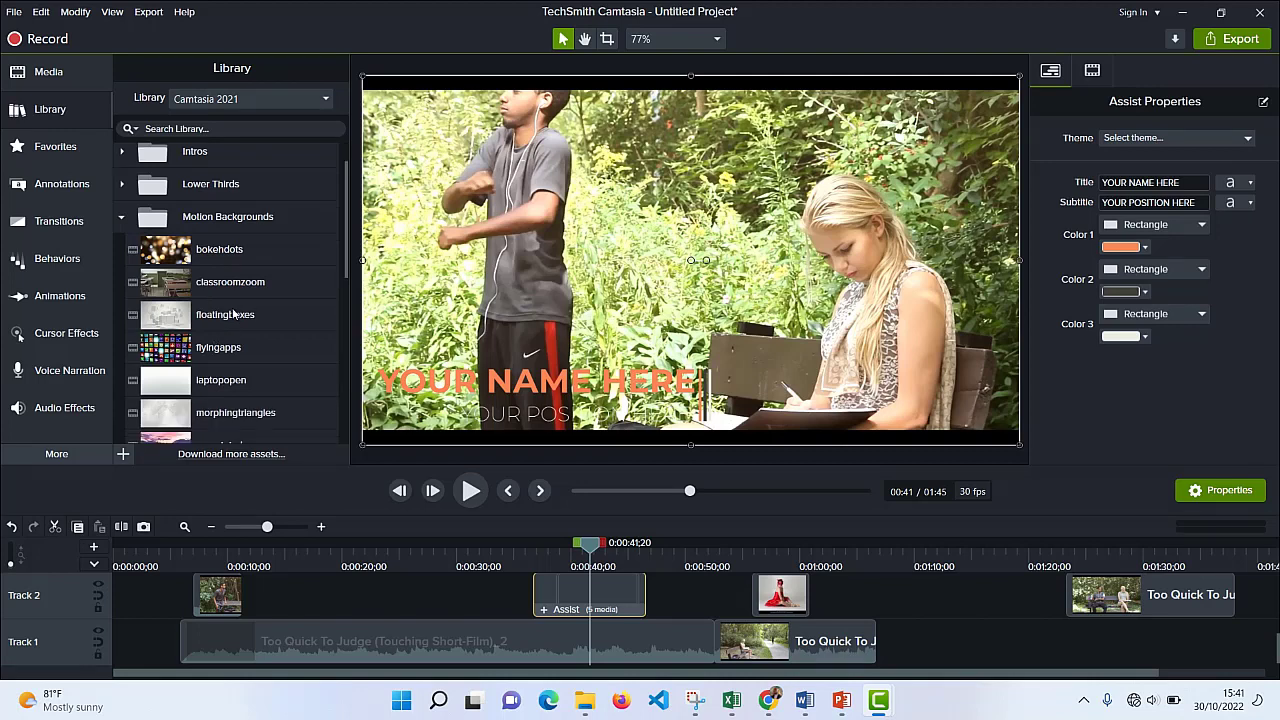
{"action": "double_click", "coordinate": [232, 314]}
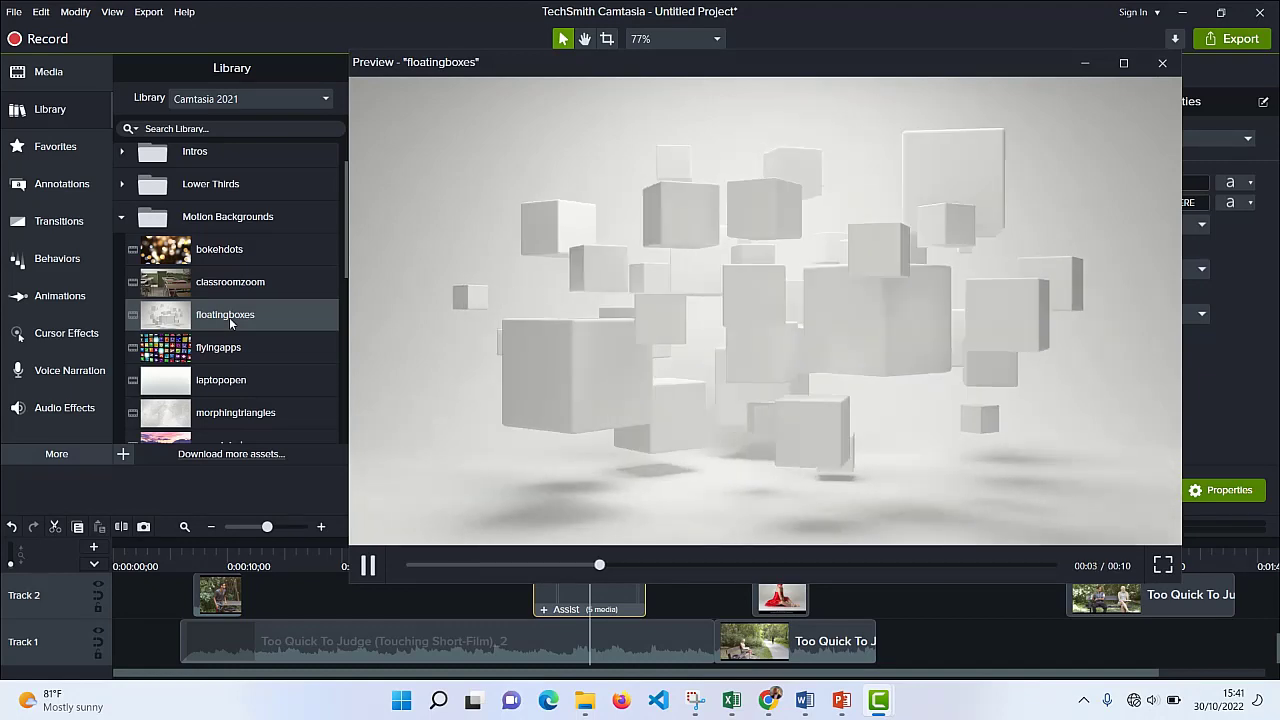
{"action": "left_click", "coordinate": [1162, 65]}
Step: Add the floatingboxes motion background to Track 3 at about 0:00:47 and set its opacity to 40%
{"action": "left_click_drag", "start_coordinate": [589, 548], "coordinate": [665, 582]}
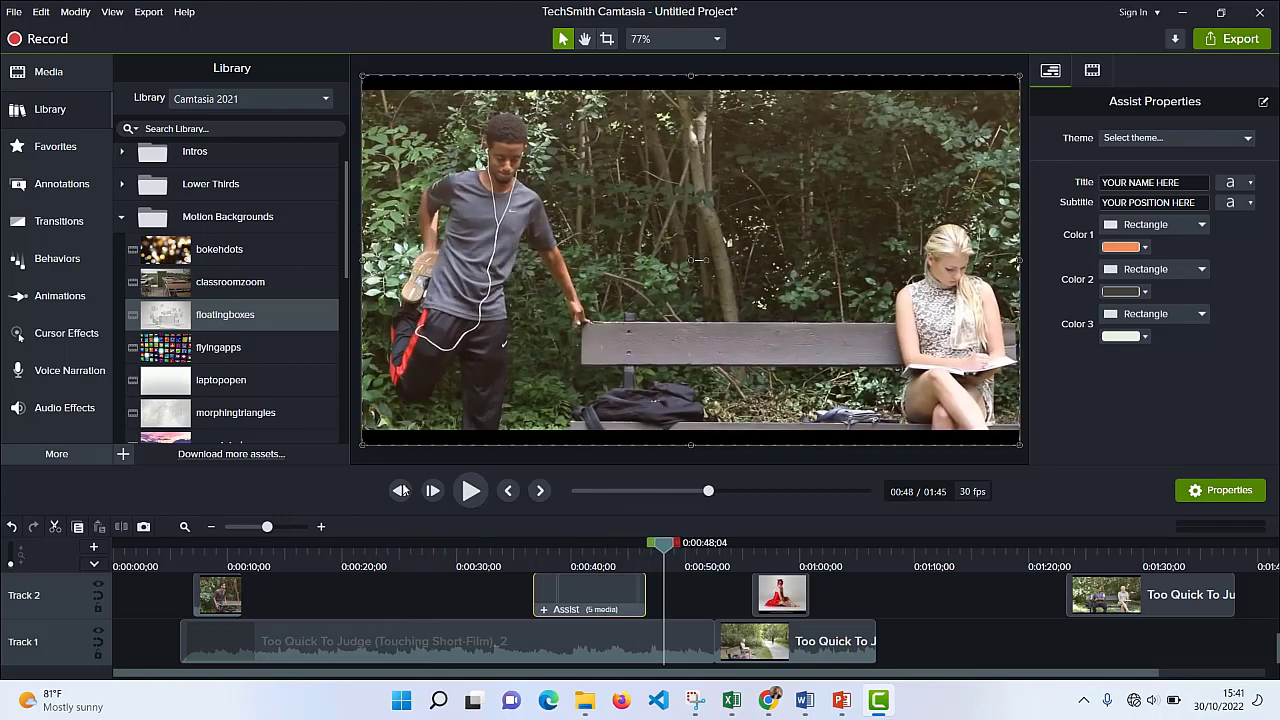
{"action": "left_click_drag", "start_coordinate": [180, 320], "coordinate": [652, 552]}
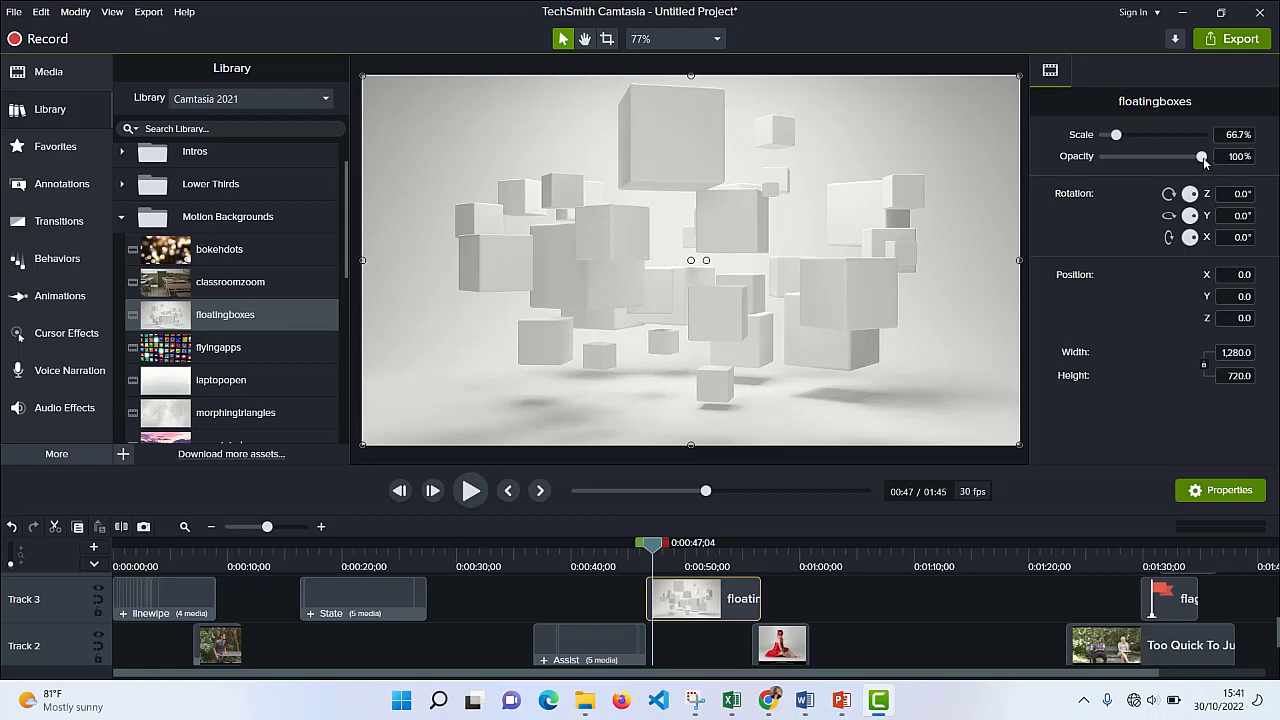
{"action": "left_click_drag", "start_coordinate": [1203, 158], "coordinate": [1144, 166]}
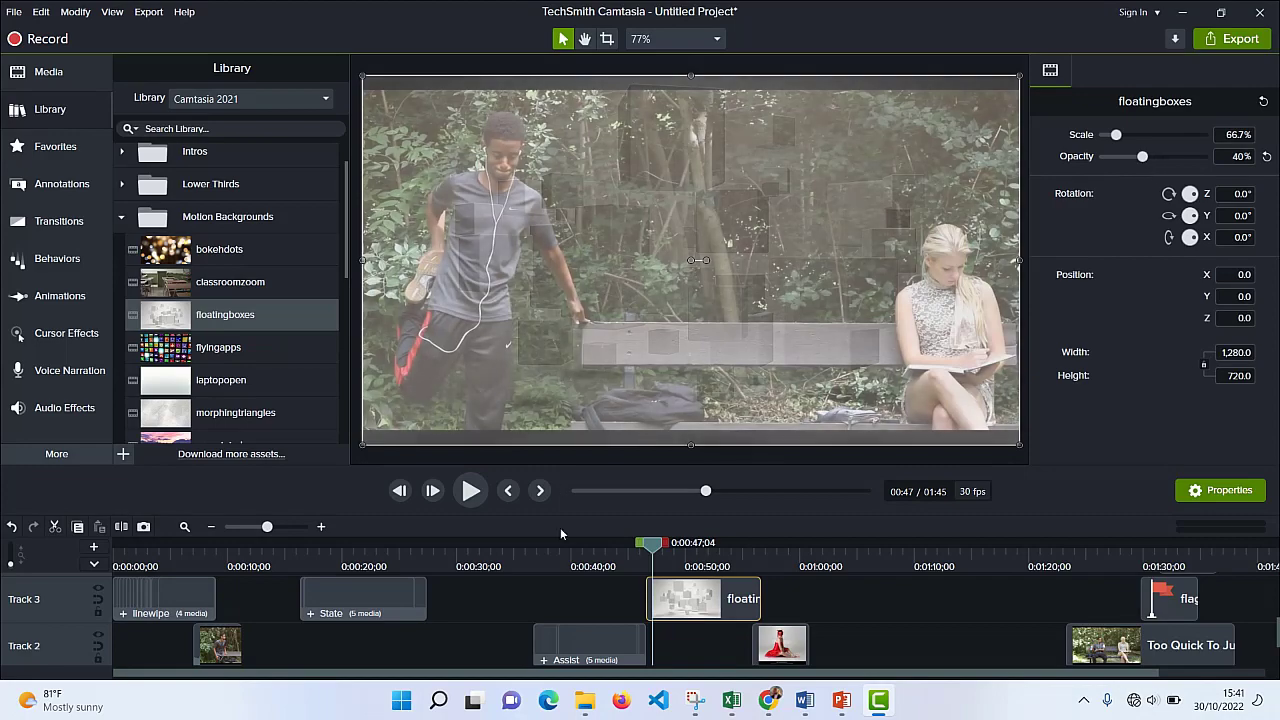
Step: Play the timeline from about 0:00:44 to 0:00:55 to review the semi-transparent floatingboxes background over the video
{"action": "left_click_drag", "start_coordinate": [655, 549], "coordinate": [622, 547]}
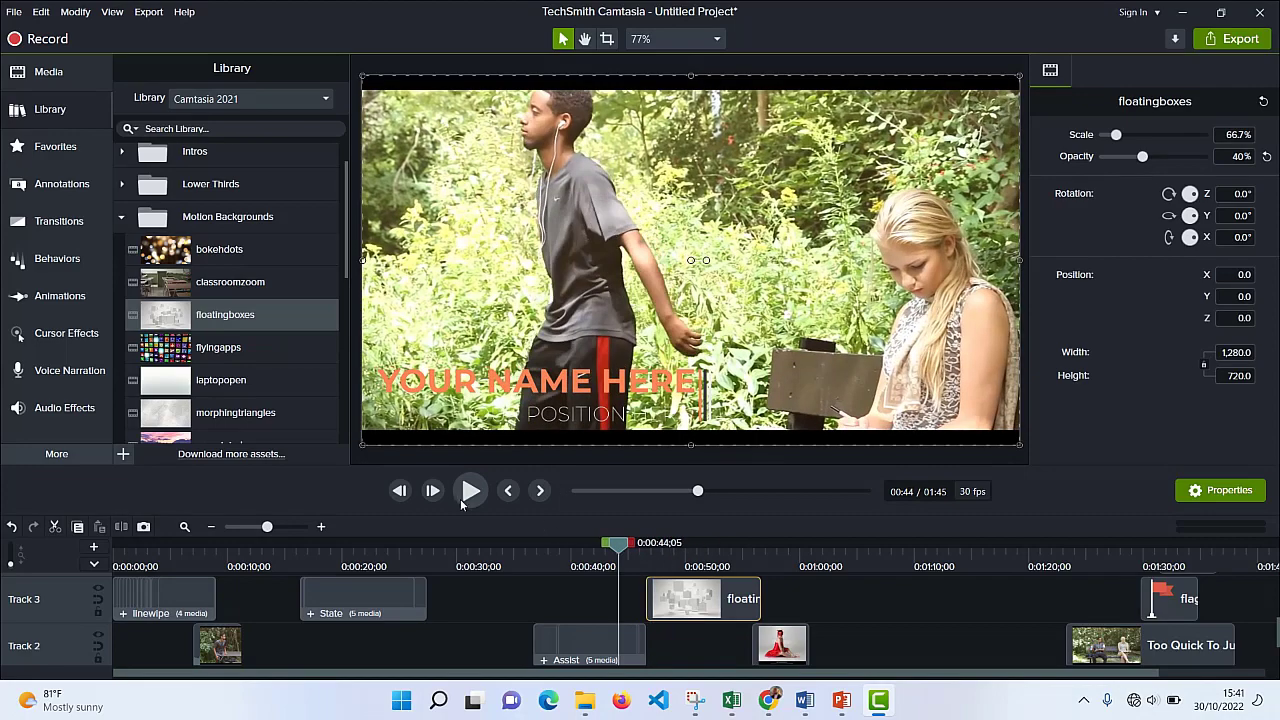
{"action": "left_click", "coordinate": [466, 492]}
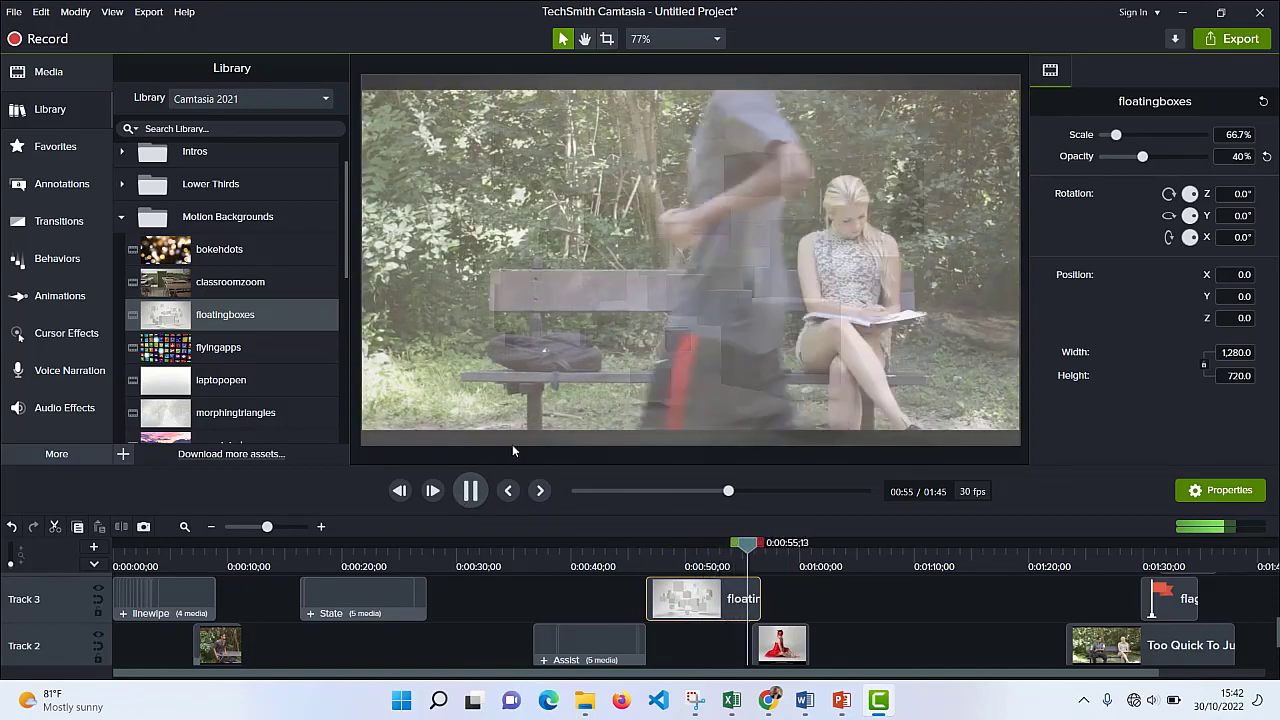
Step: Pause the timeline and preview the flyingapps, mountaindawn and neonstocks clips in the library's Motion Backgrounds folder
{"action": "left_click", "coordinate": [470, 490]}
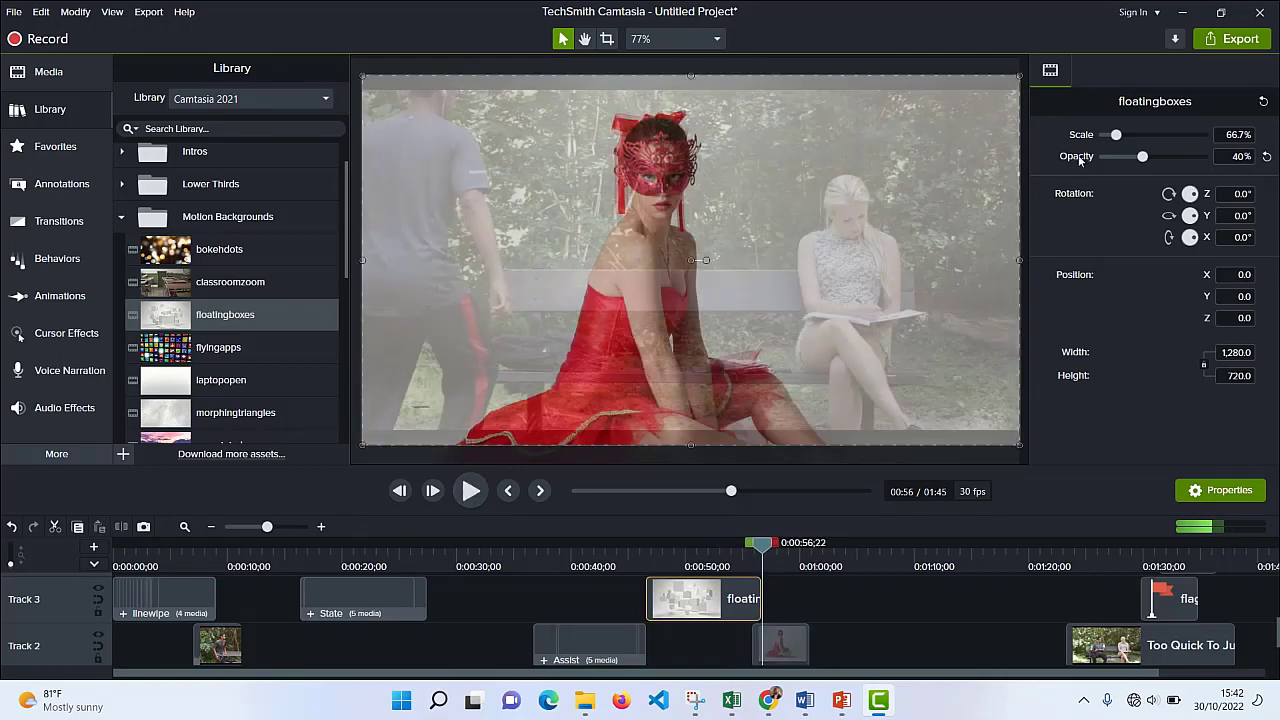
{"action": "scroll", "coordinate": [210, 420], "scroll_direction": "down", "scroll_amount": 2}
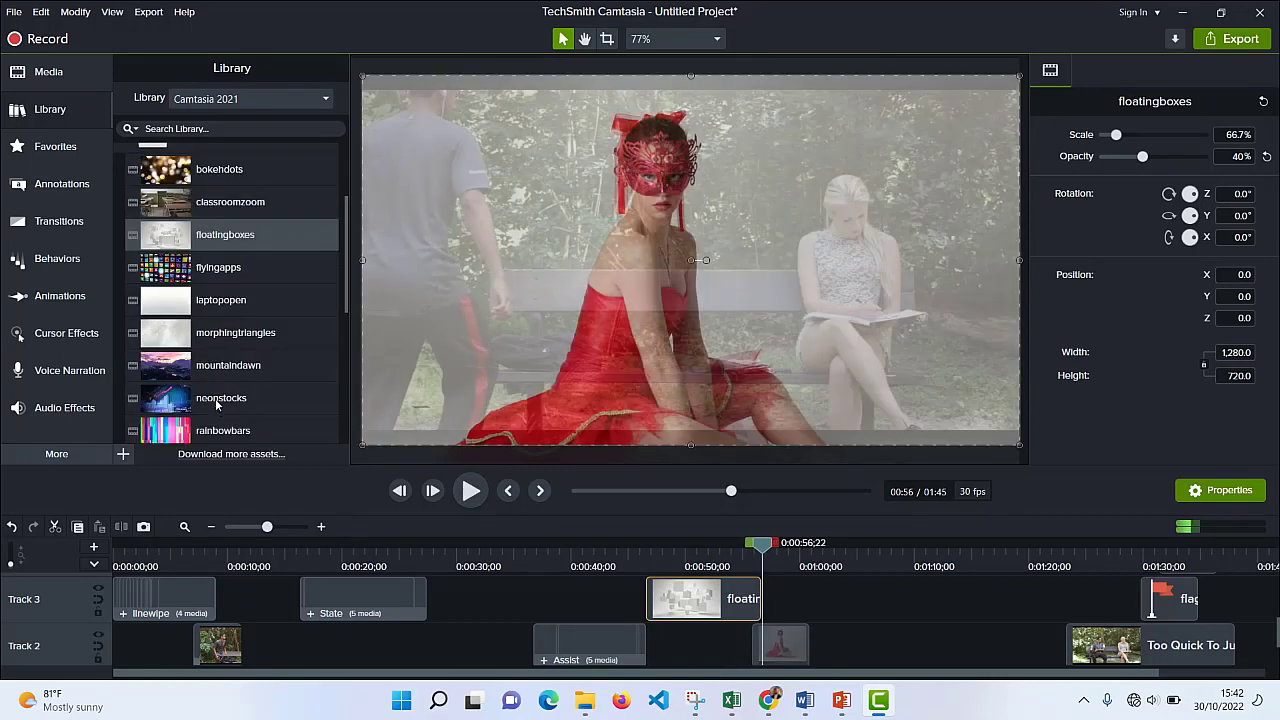
{"action": "left_click", "coordinate": [233, 277]}
{"action": "double_click", "coordinate": [233, 277]}
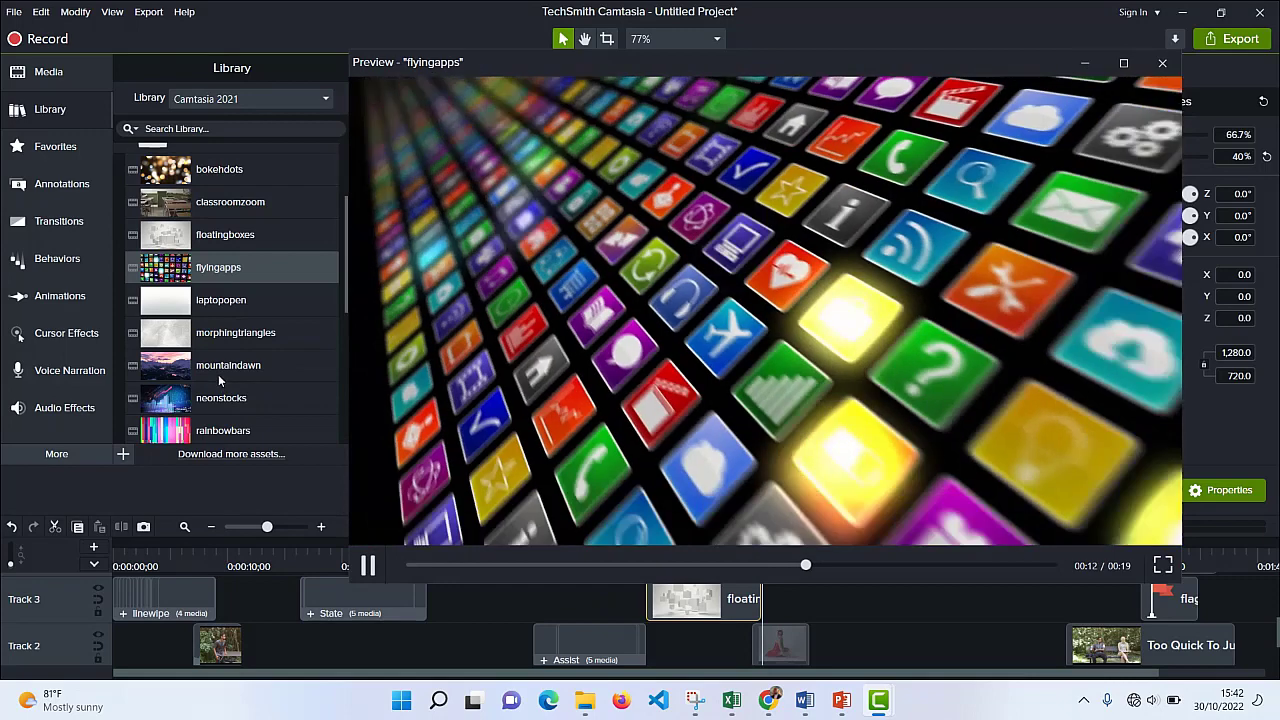
{"action": "left_click", "coordinate": [221, 376]}
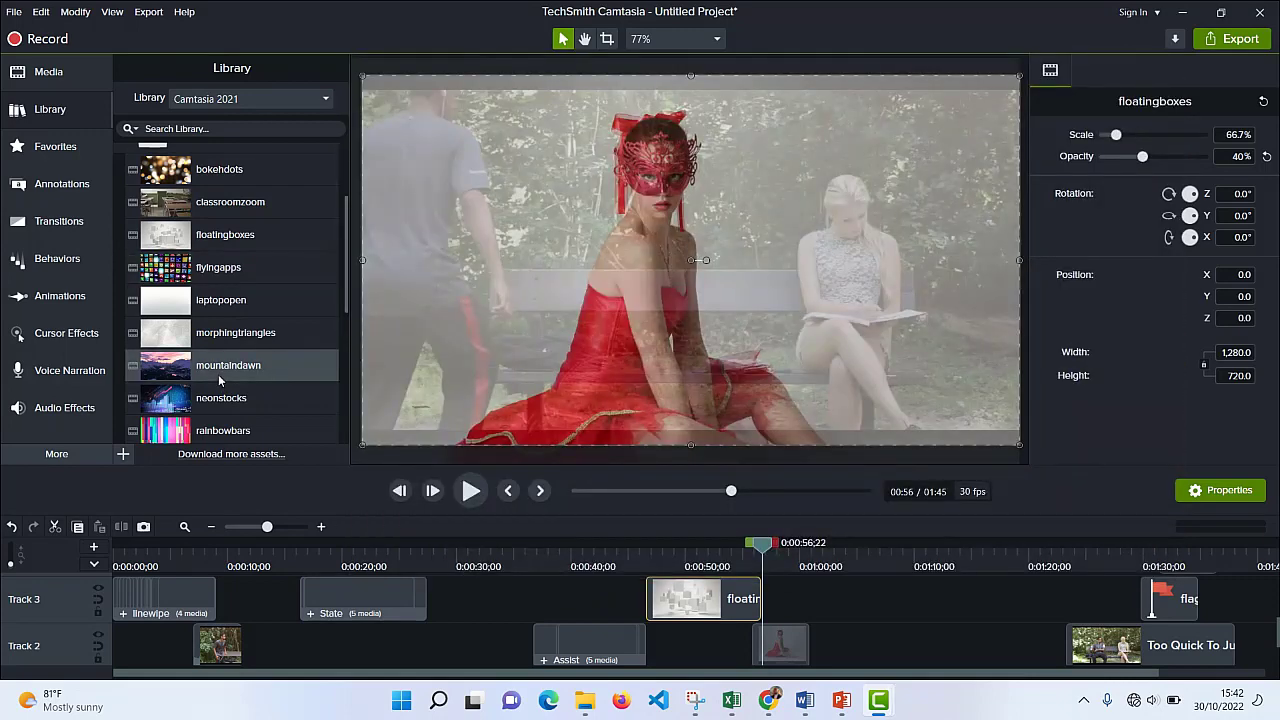
{"action": "double_click", "coordinate": [219, 380]}
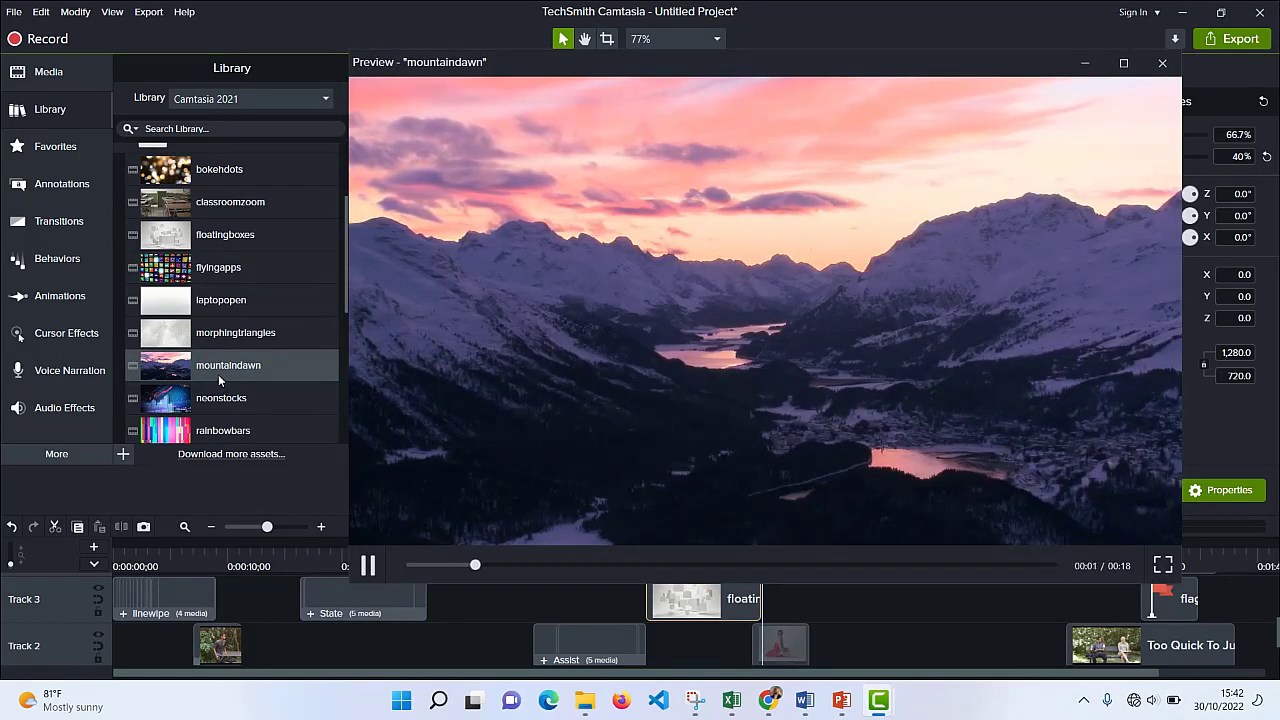
{"action": "left_click", "coordinate": [225, 403]}
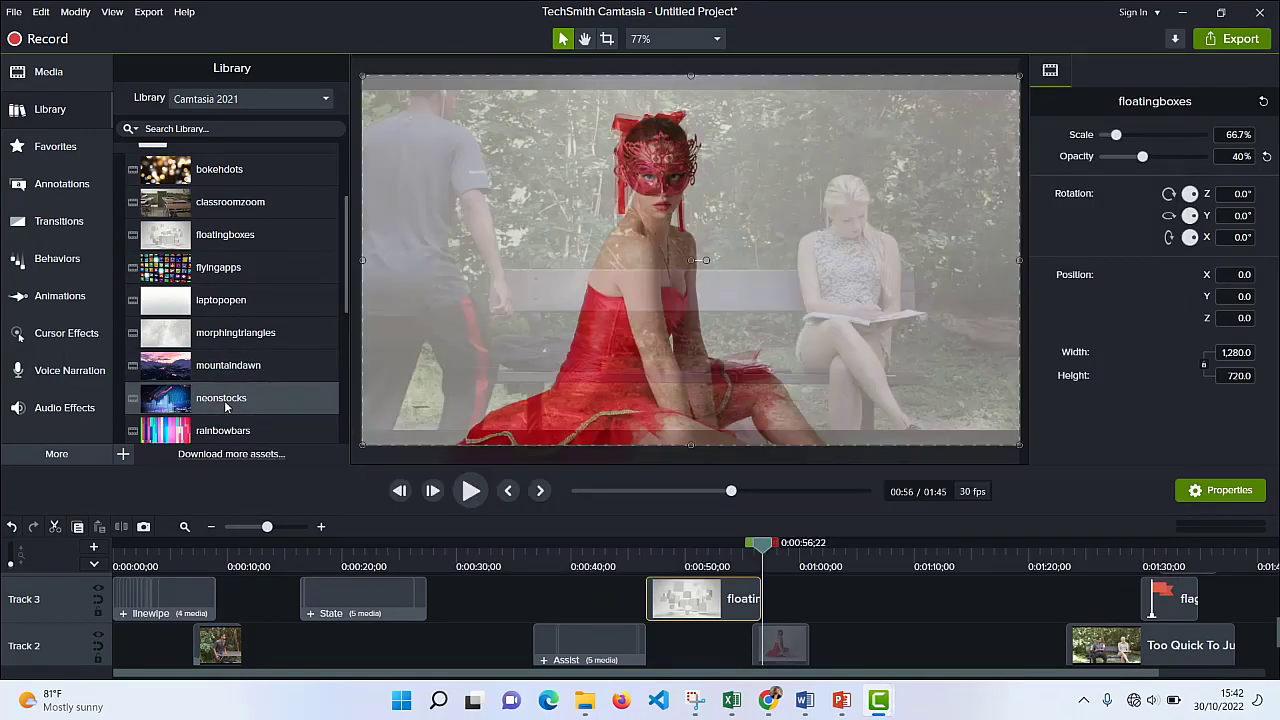
{"action": "double_click", "coordinate": [225, 403]}
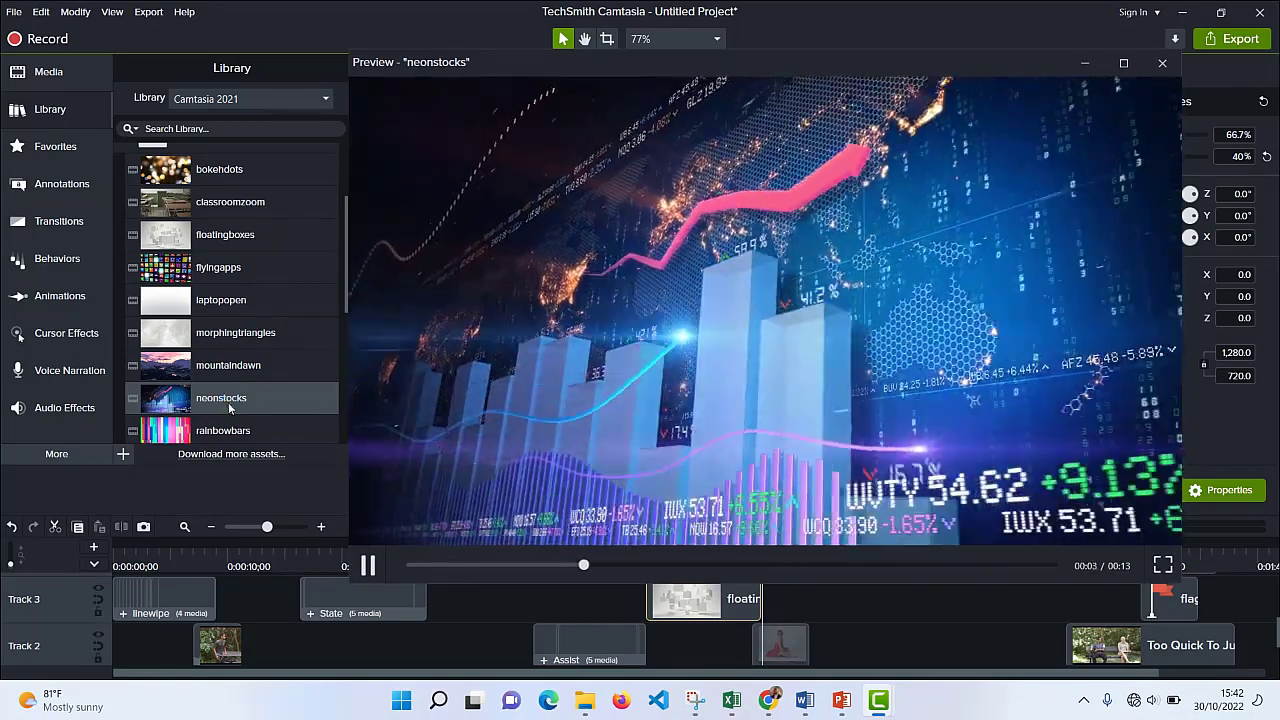
Step: Preview the spinningcounter motion background from the library and close the preview window
{"action": "scroll", "coordinate": [228, 428], "scroll_direction": "down", "scroll_amount": 3}
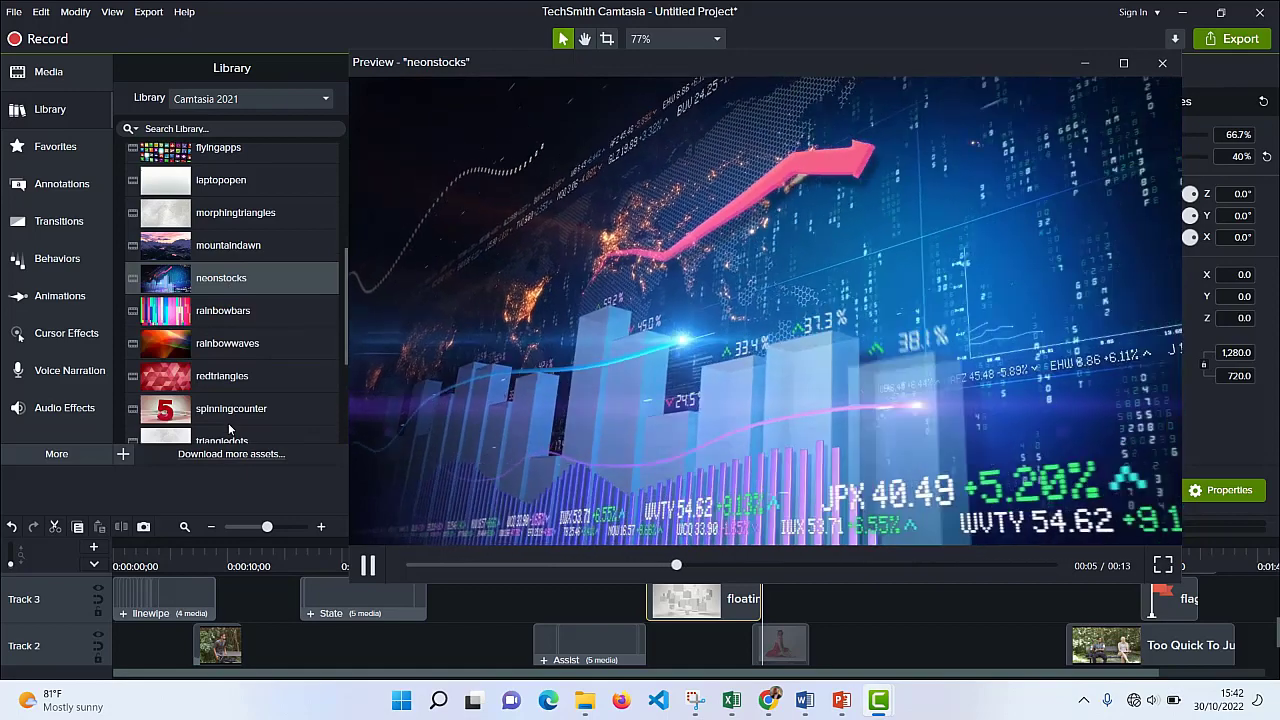
{"action": "scroll", "coordinate": [228, 422], "scroll_direction": "down", "scroll_amount": 1}
{"action": "left_click", "coordinate": [245, 374]}
{"action": "double_click", "coordinate": [245, 374]}
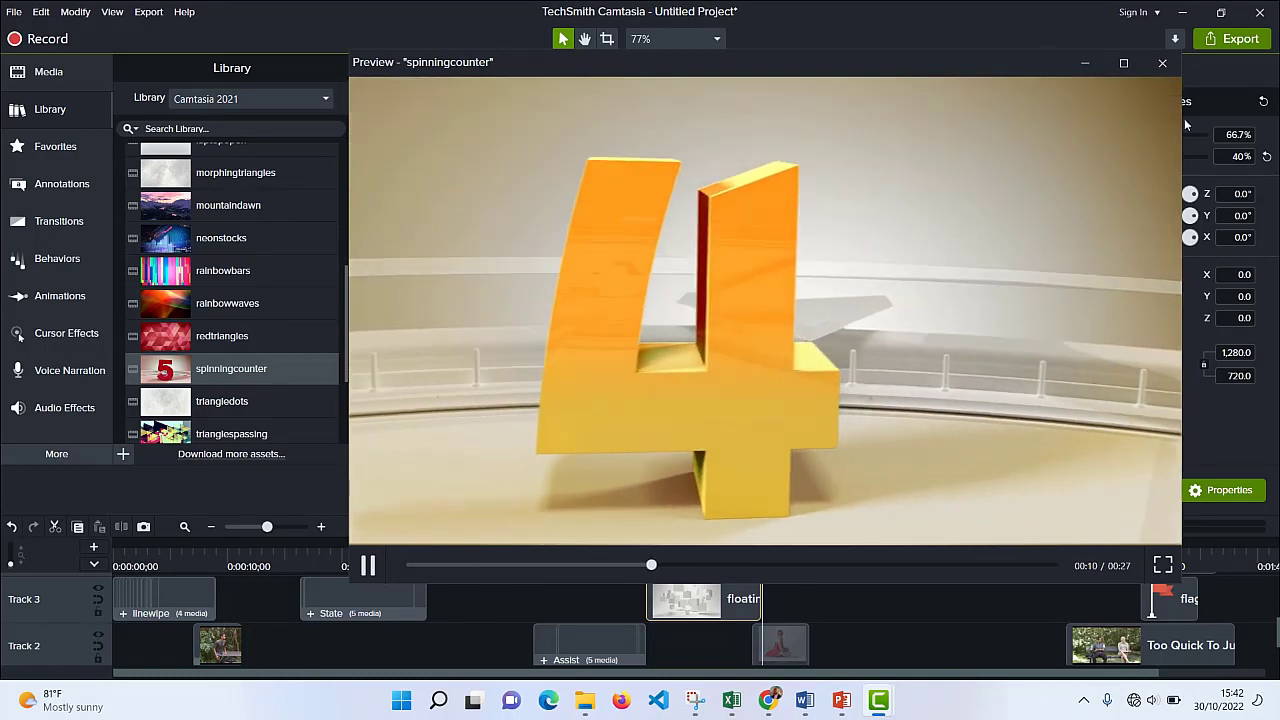
{"action": "left_click", "coordinate": [1162, 65]}
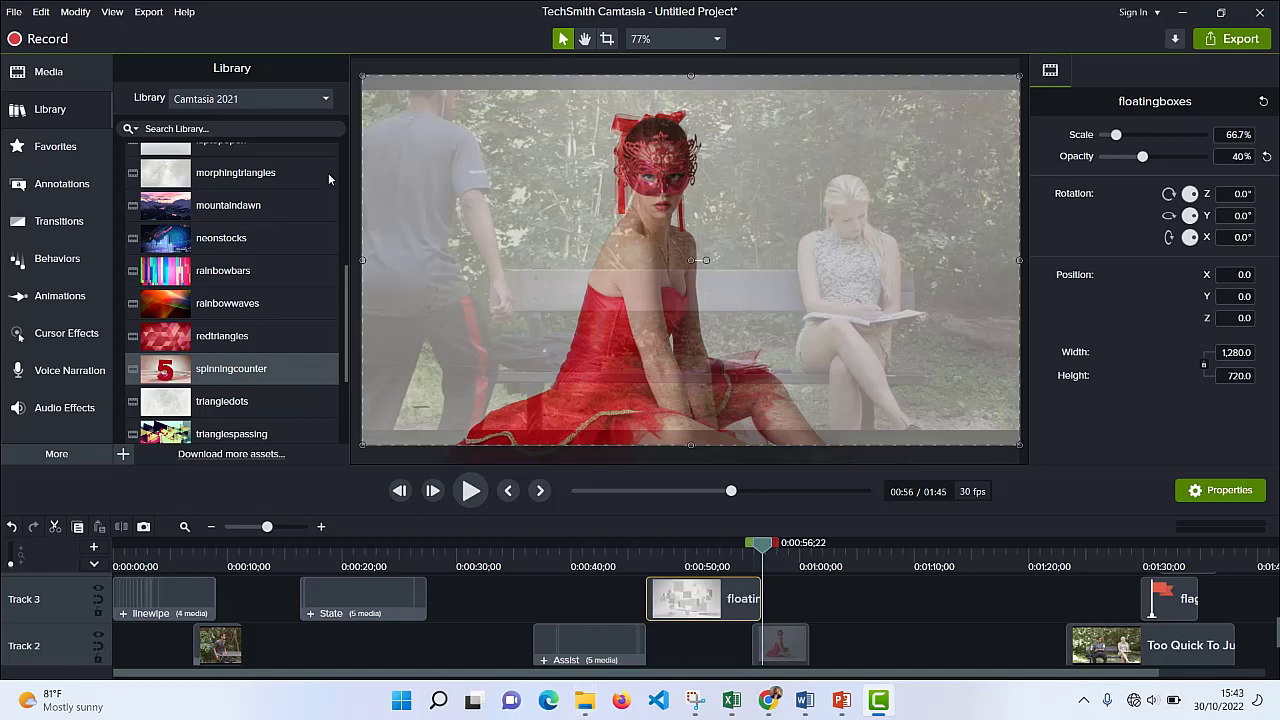
Step: Configure a local file export as MP4 only (up to 720p) with the production name jjj, and cancel the Production Wizard
{"action": "left_click", "coordinate": [148, 12]}
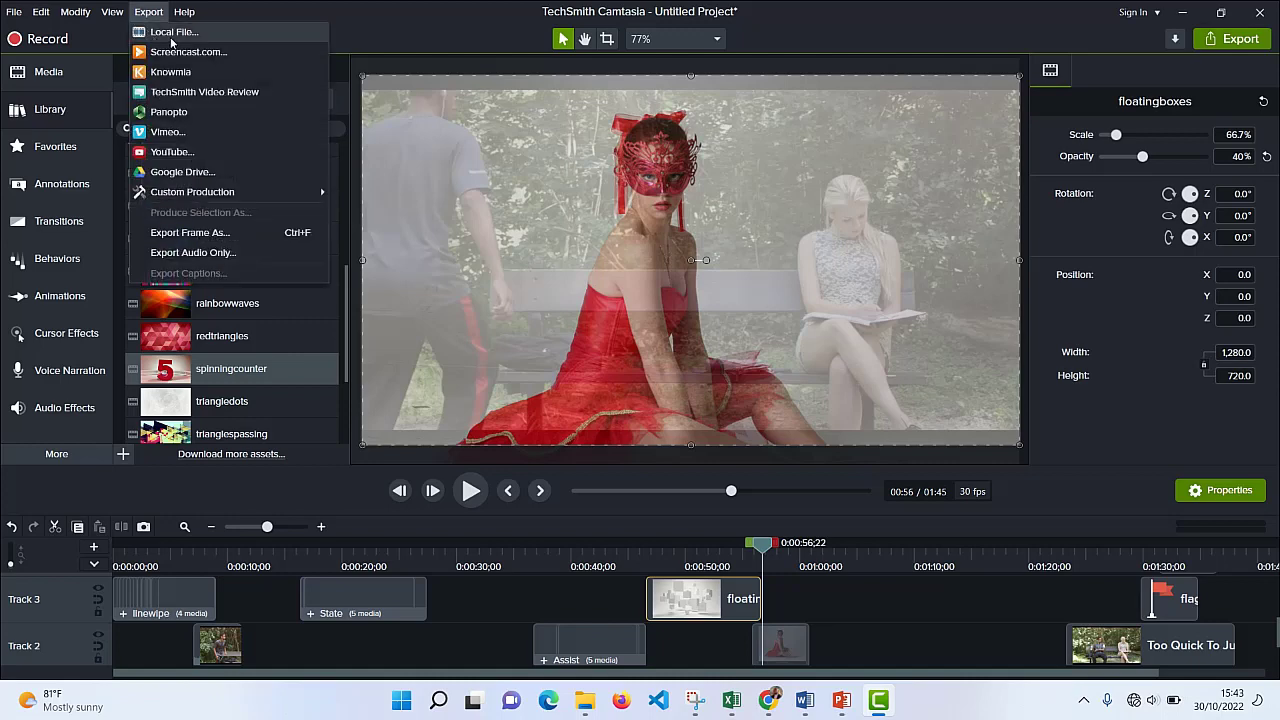
{"action": "left_click", "coordinate": [171, 33]}
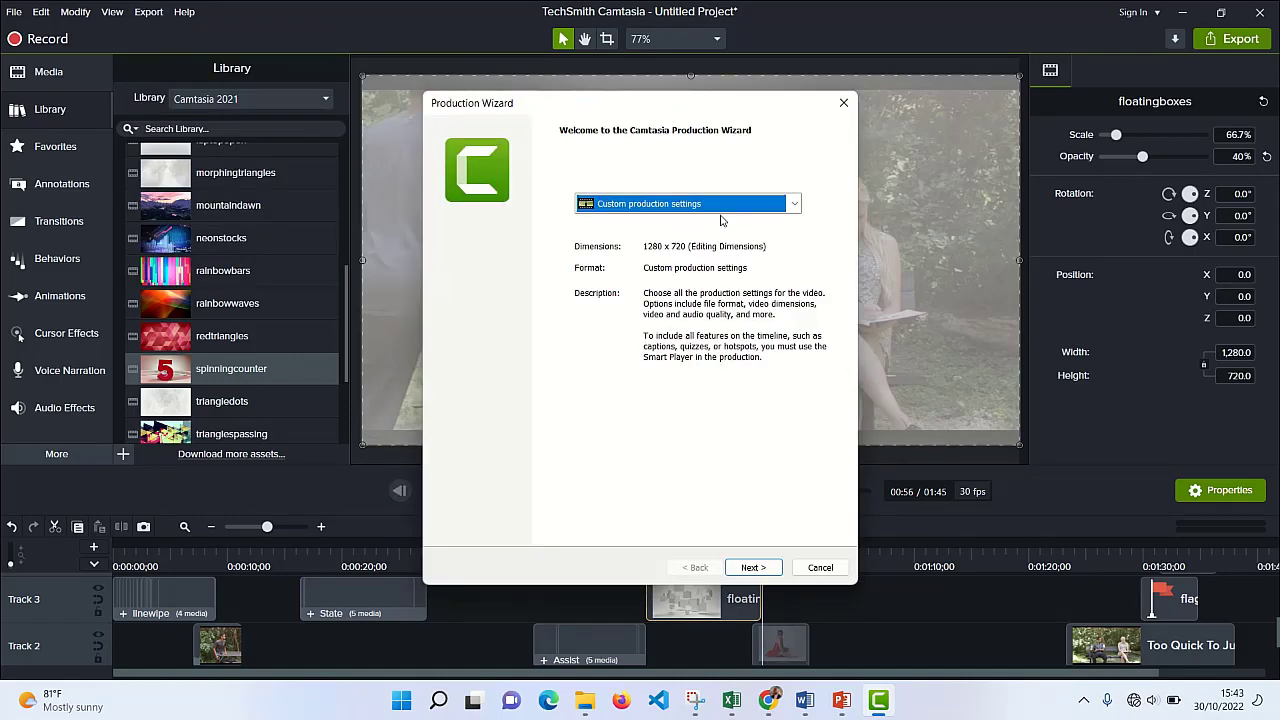
{"action": "left_click", "coordinate": [722, 205]}
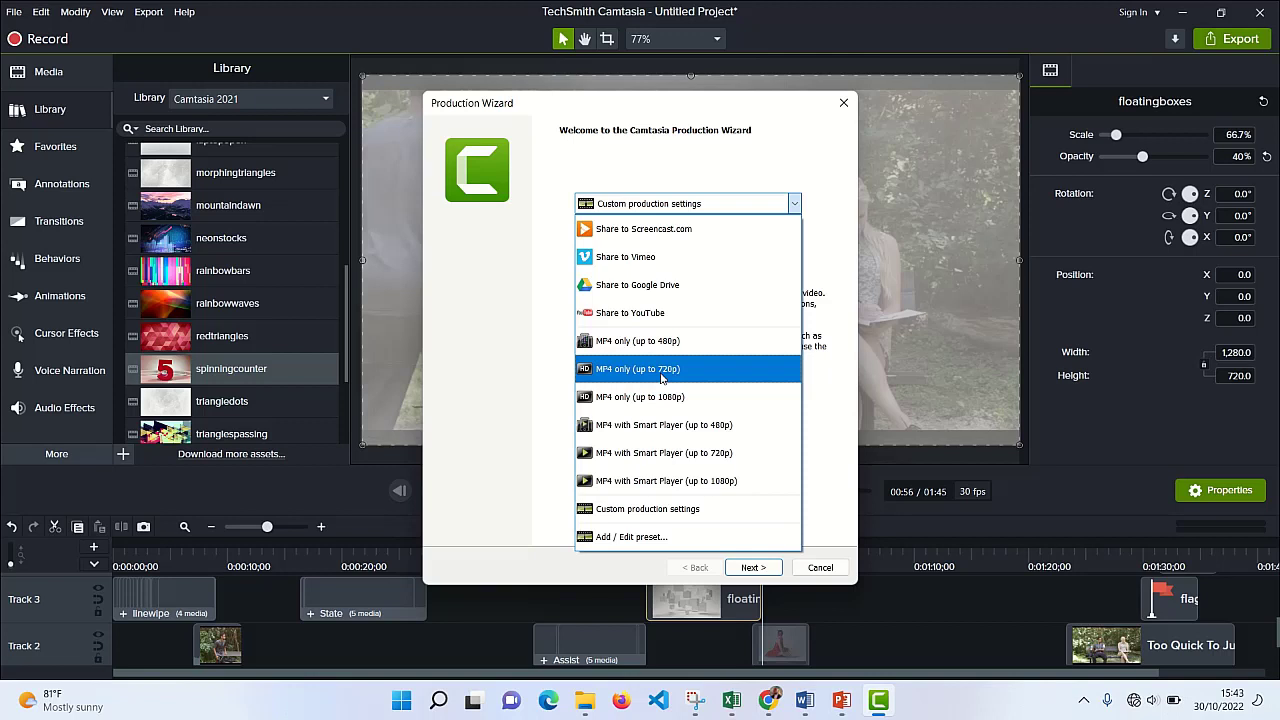
{"action": "left_click", "coordinate": [660, 372]}
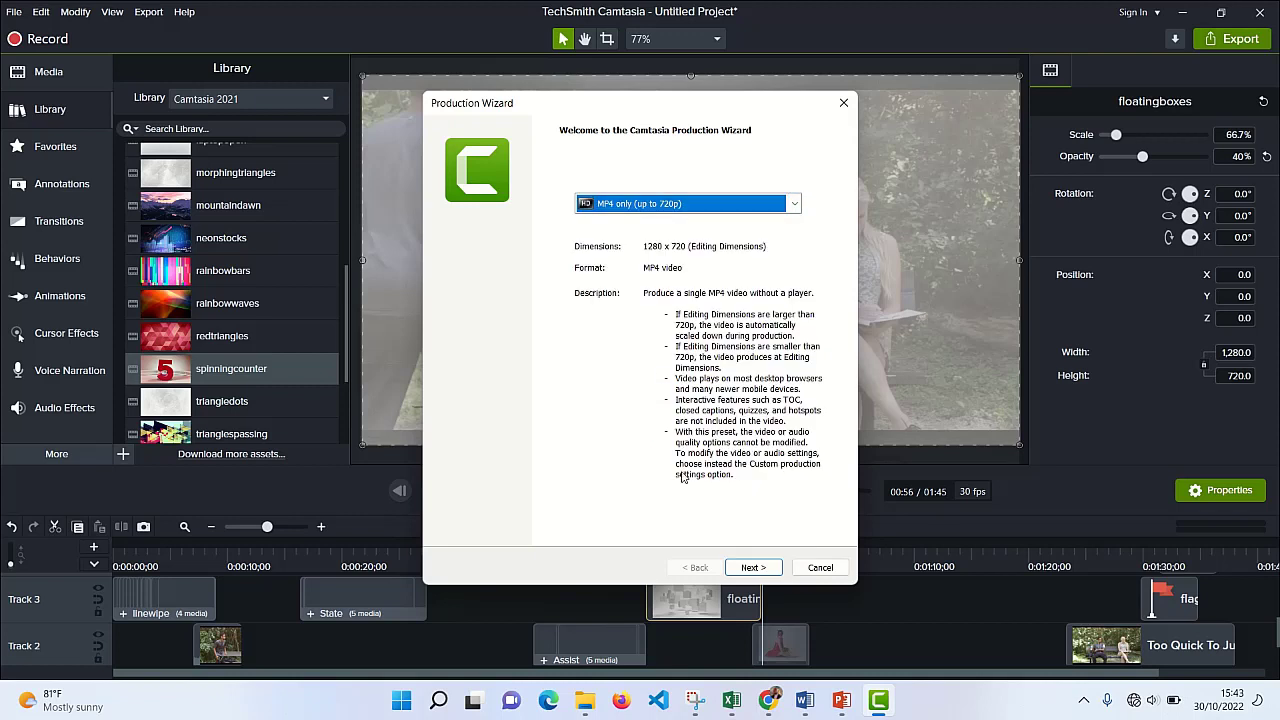
{"action": "left_click", "coordinate": [753, 567]}
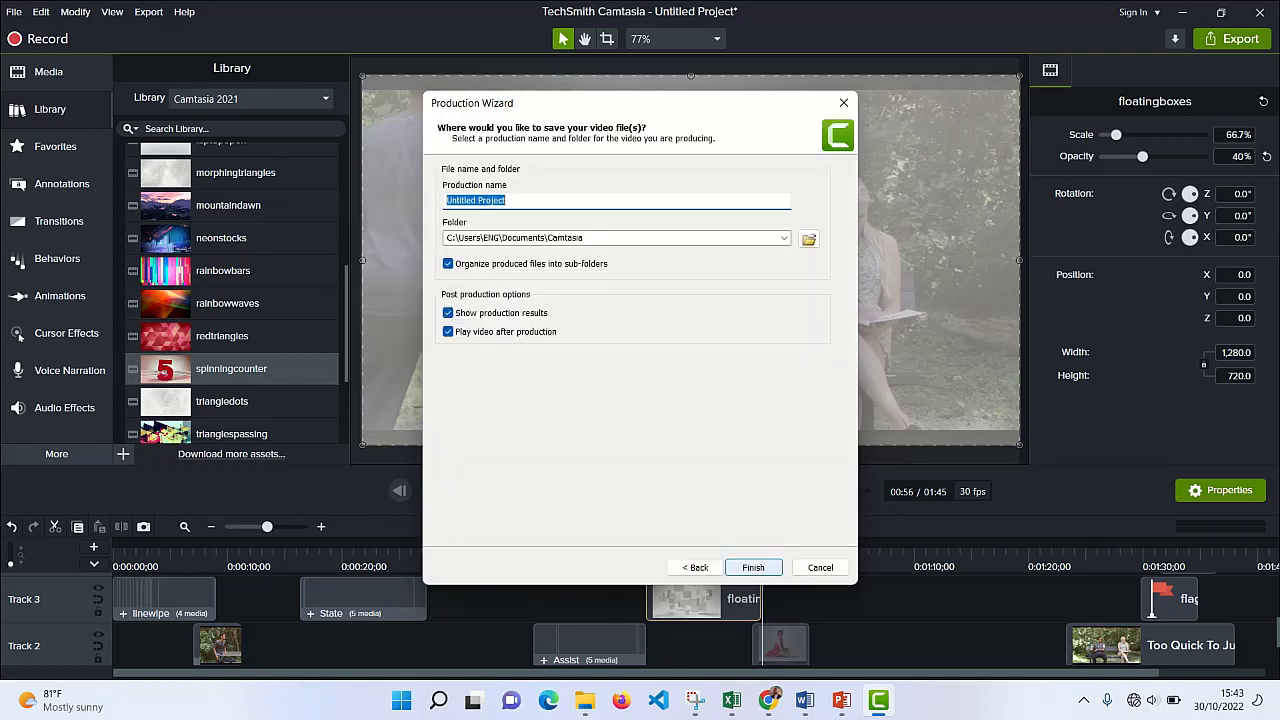
{"action": "type", "text": "jjj"}
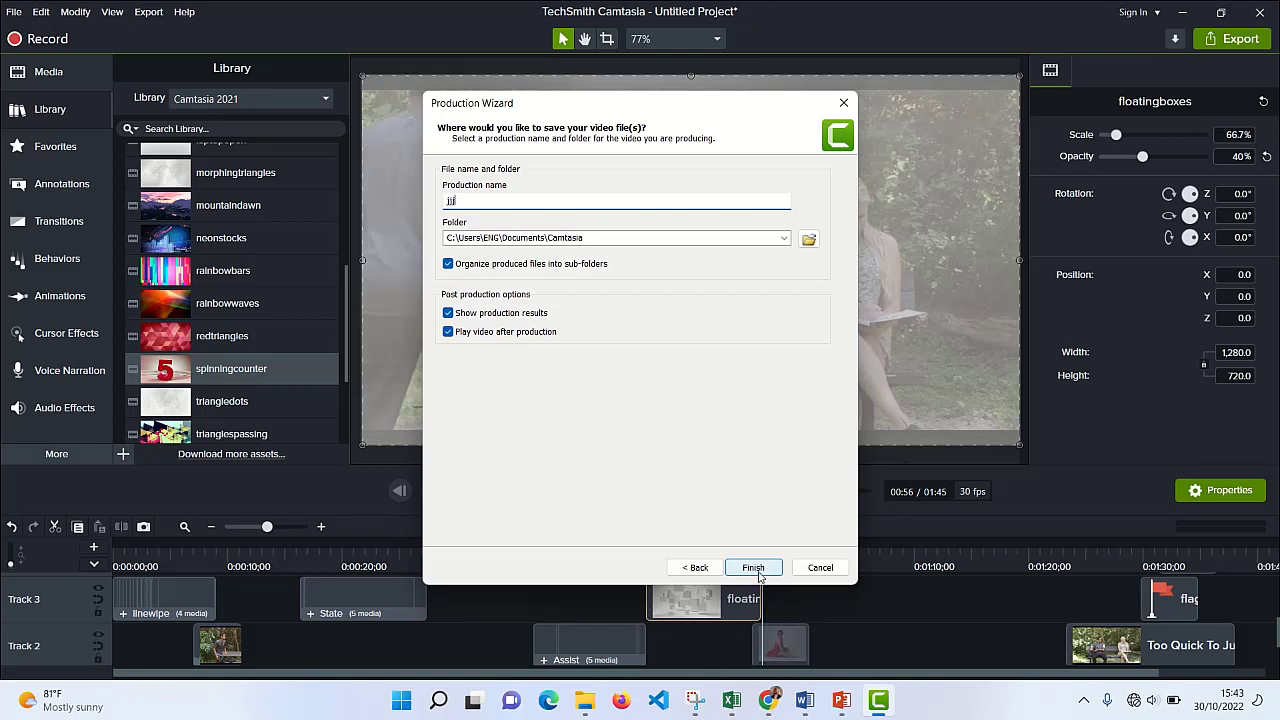
{"action": "left_click", "coordinate": [820, 568]}
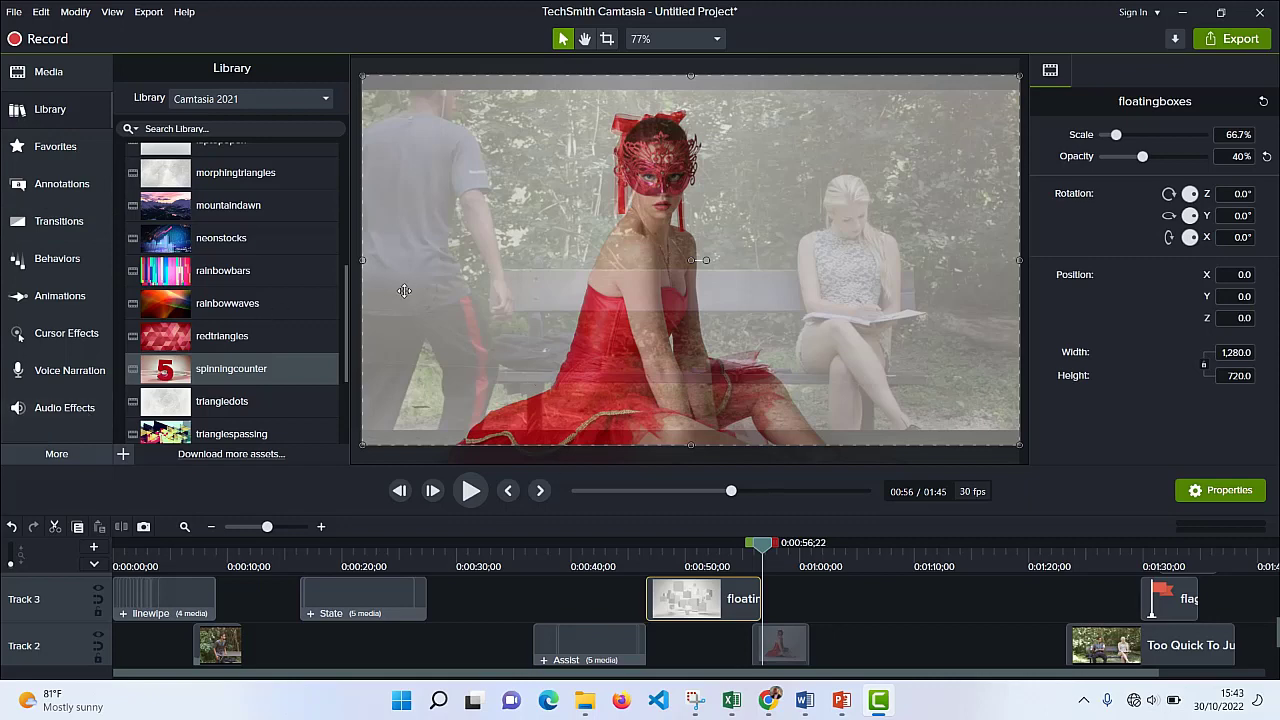
{"action": "mouse_move", "coordinate": [656, 8]}
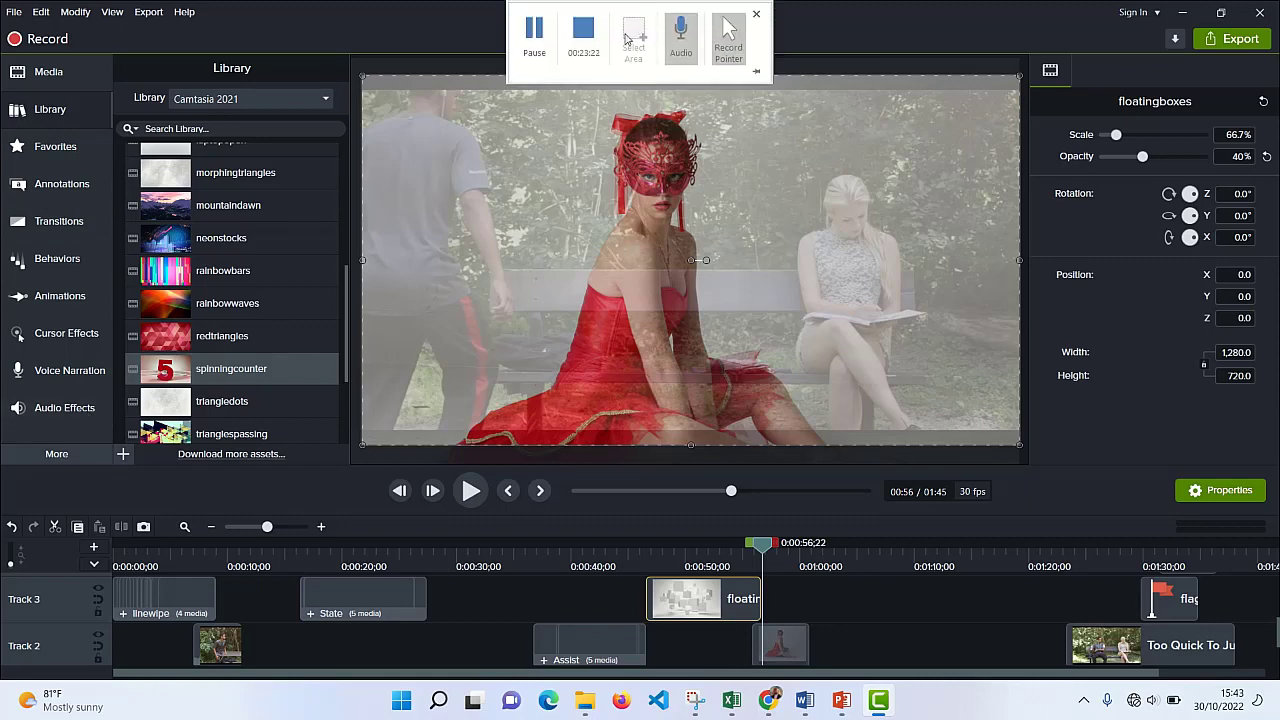